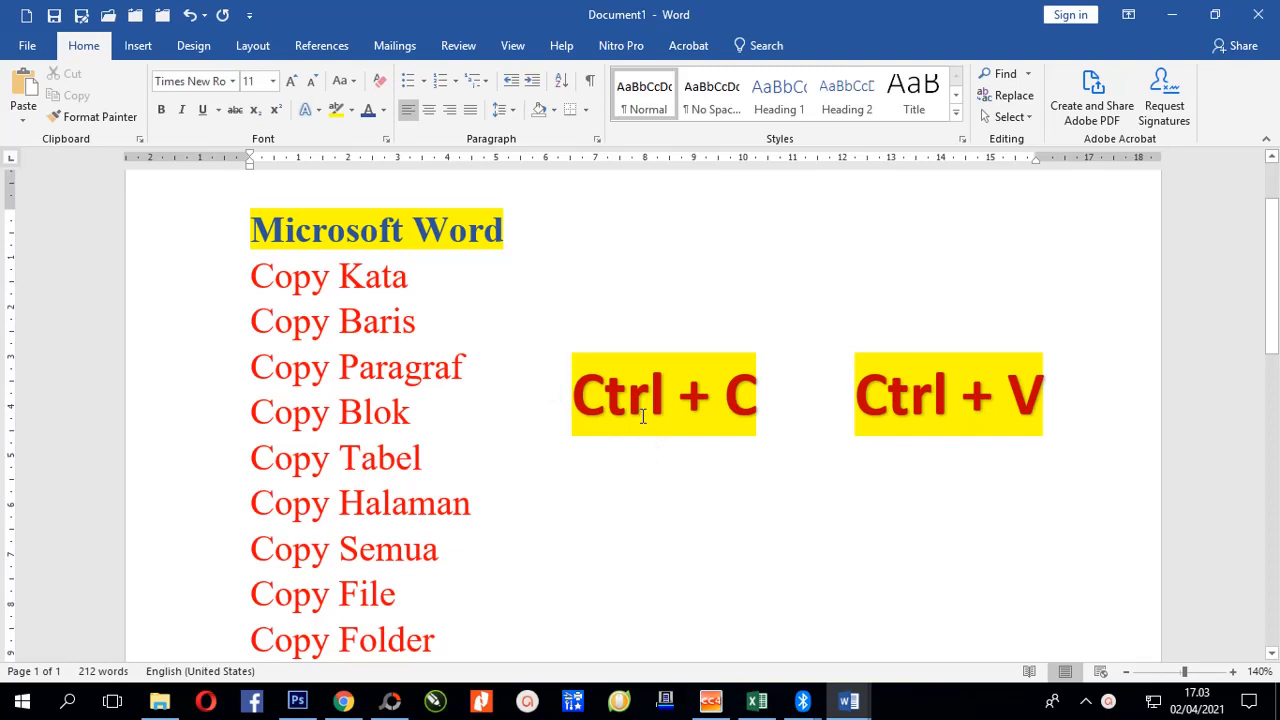
# Copy the whole paragraph starting with "Video provides a powerful way" below the red list.
pyautogui.click(167, 240)
pyautogui.click(412, 411)
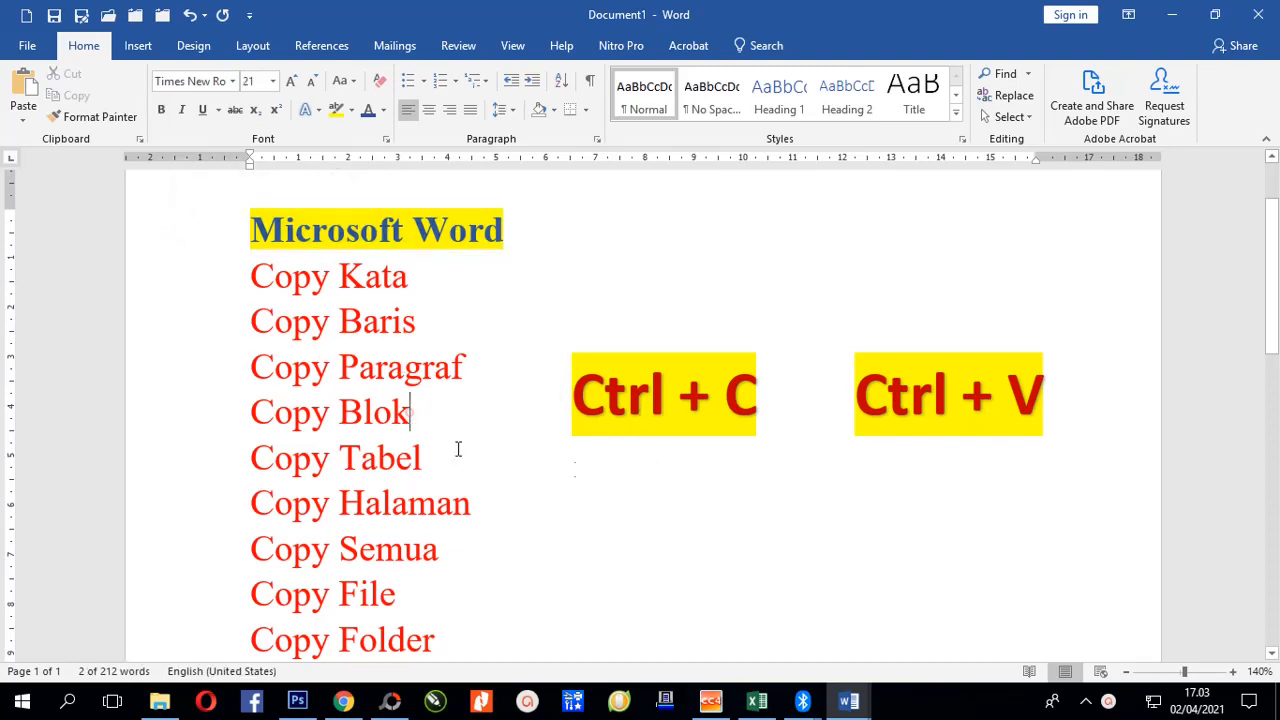
pyautogui.scroll(-1, 683, 458)
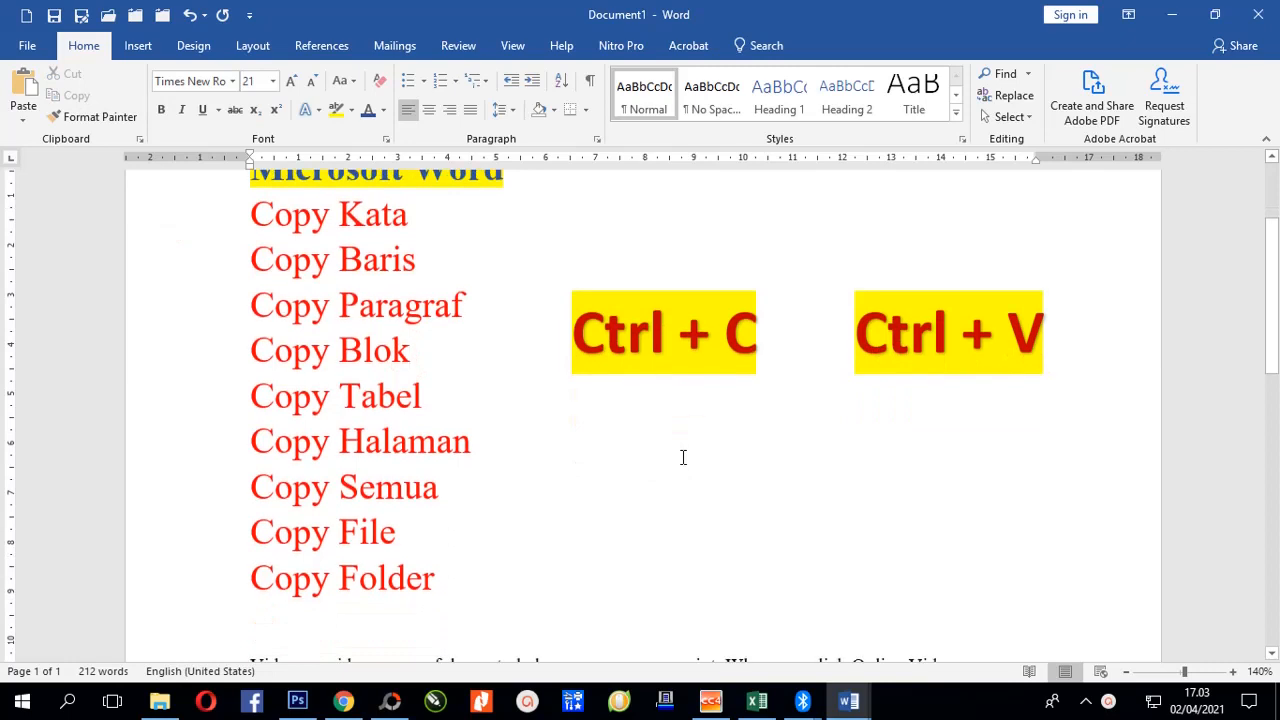
pyautogui.scroll(-3, 683, 458)
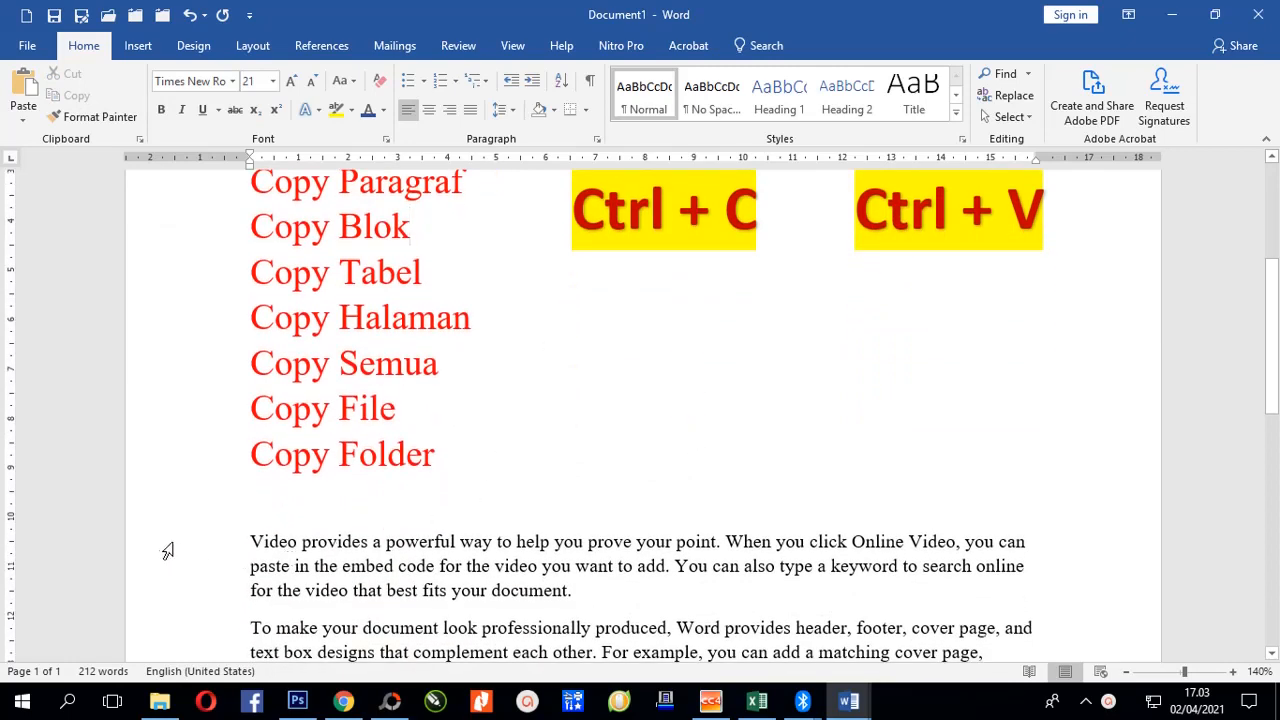
pyautogui.scroll(-1, 168, 548)
pyautogui.moveTo(173, 476); pyautogui.dragTo(173, 547)
pyautogui.hotkey('ctrl', 'c')
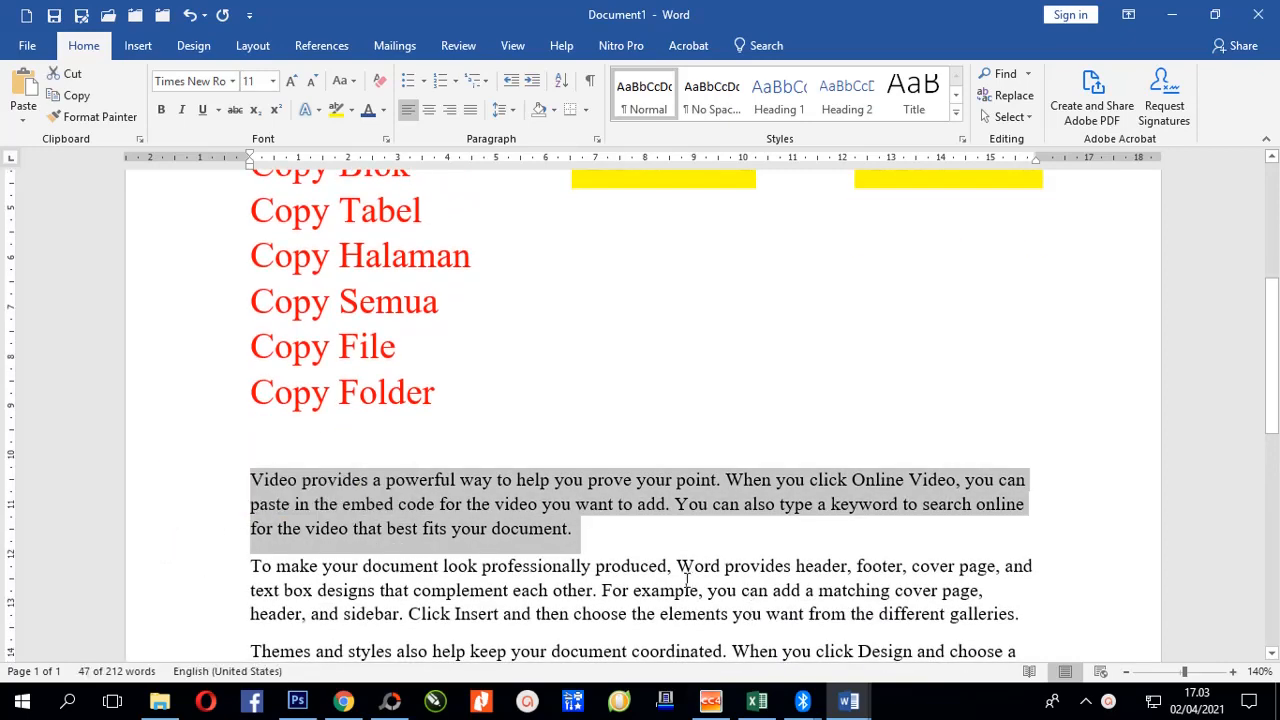
# Insert a blank line between "Copy Tabel" and "Copy Halaman" and paste the copied paragraph there.
pyautogui.scroll(2, 612, 520)
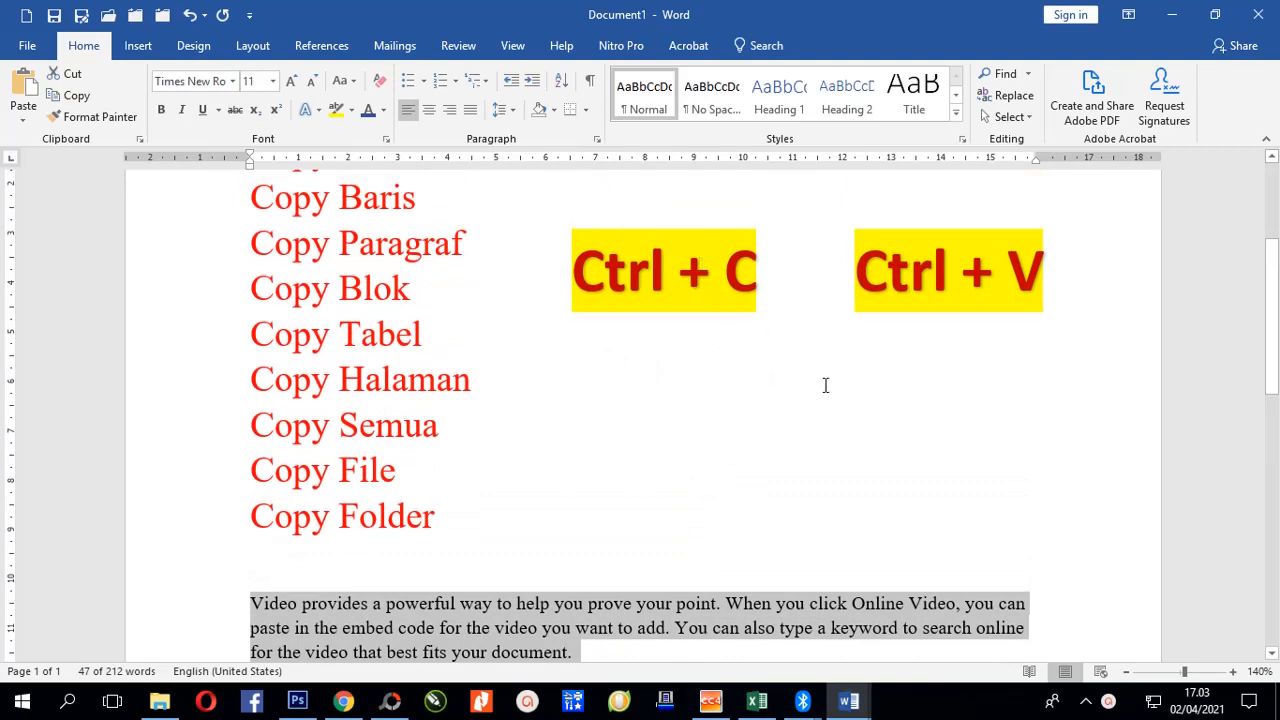
pyautogui.scroll(-2, 656, 490)
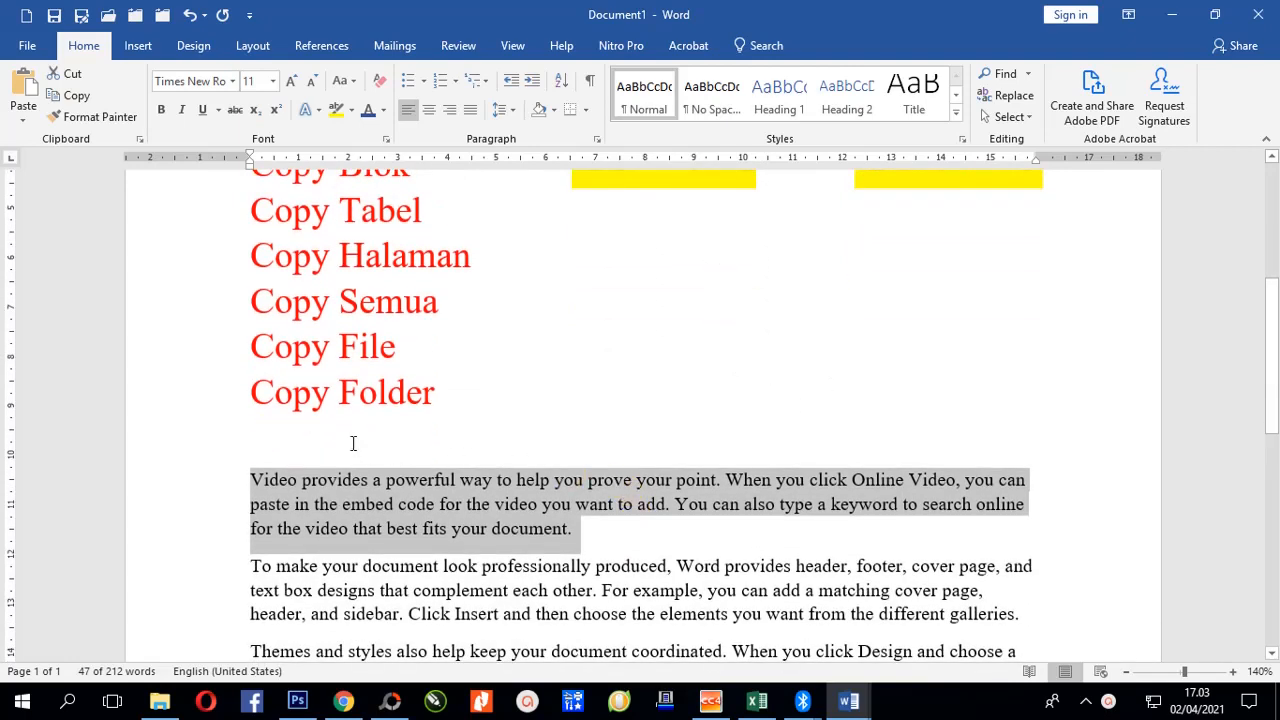
pyautogui.scroll(2, 300, 429)
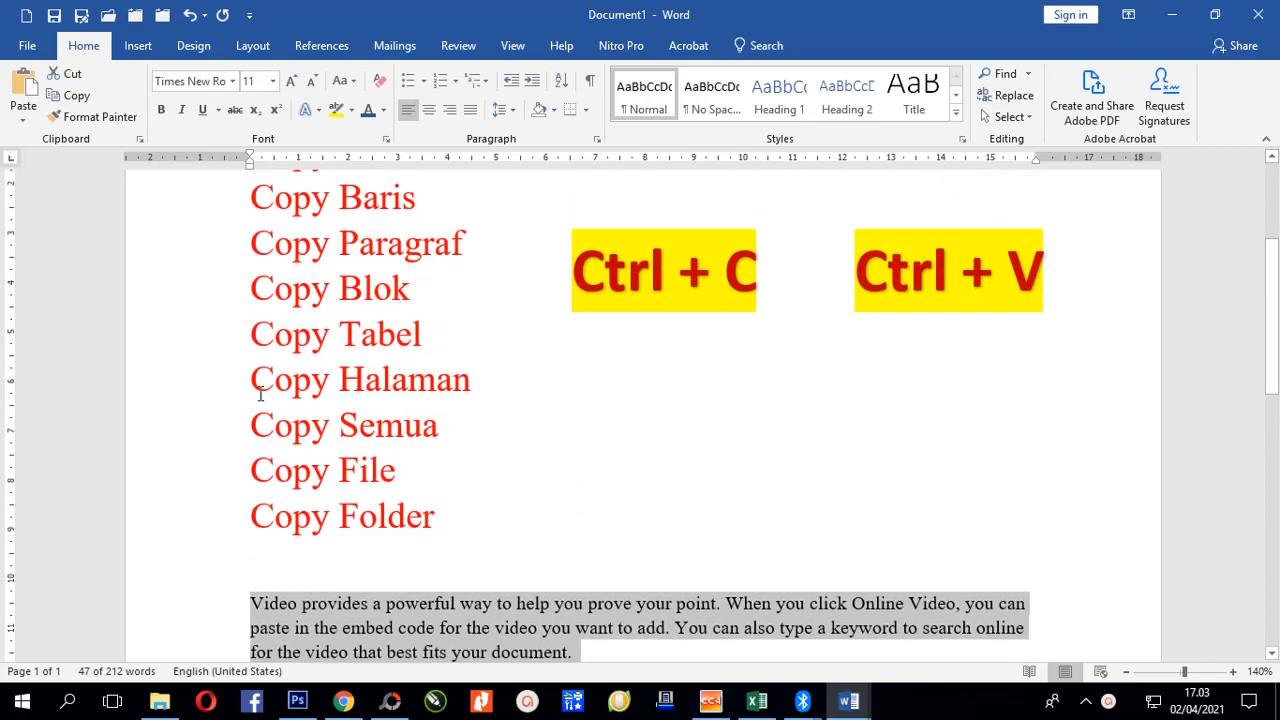
pyautogui.click(247, 385)
pyautogui.press('Return')
pyautogui.click(290, 390)
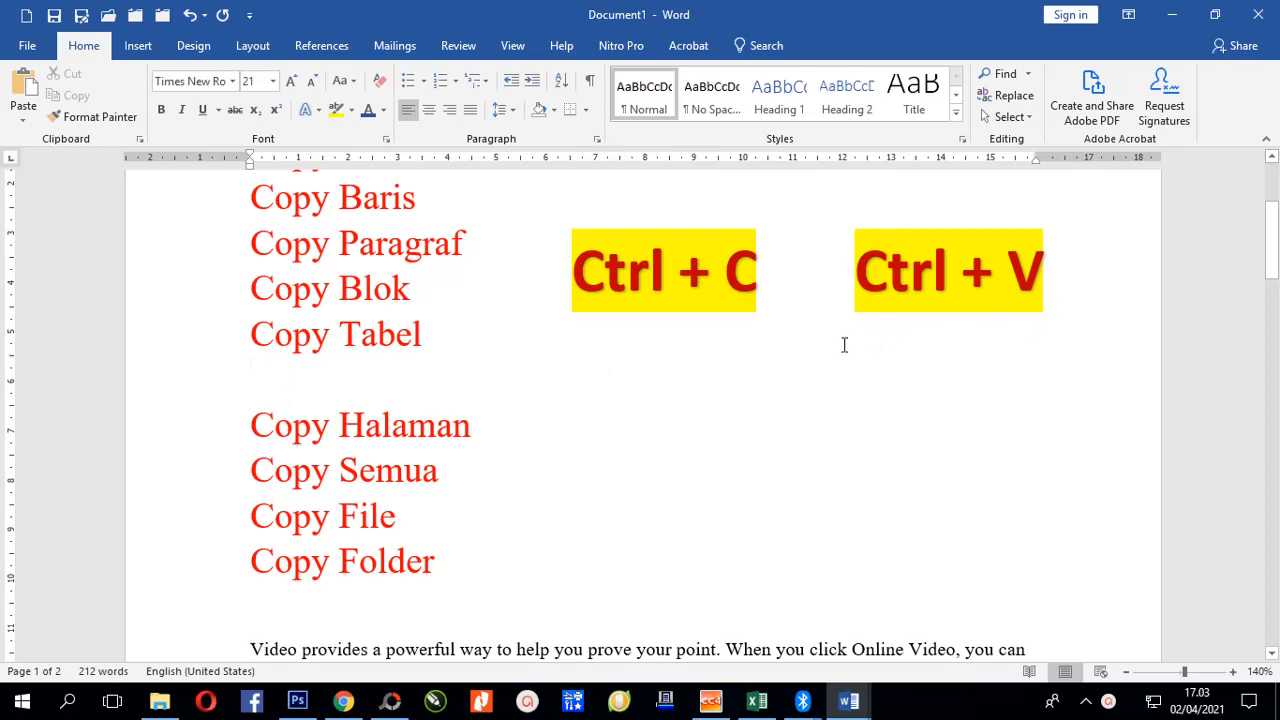
pyautogui.hotkey('ctrl', 'v')
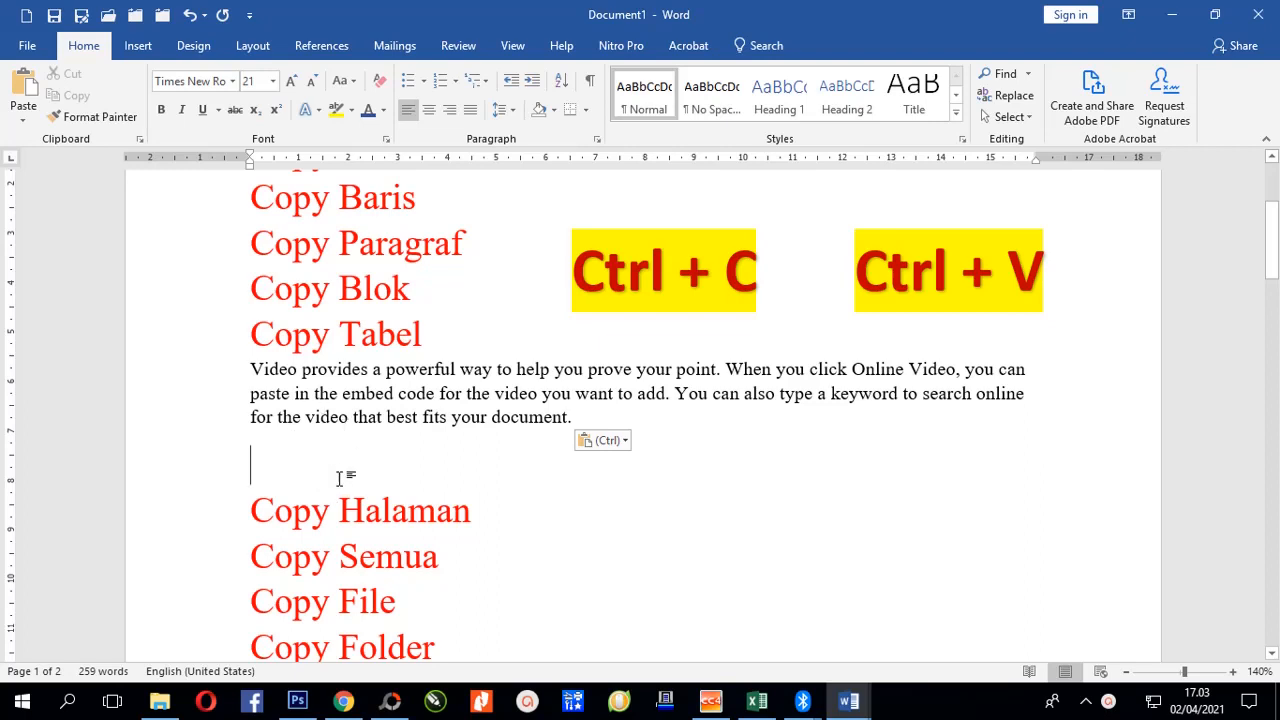
# Cut the pasted paragraph and the empty line below it out of the red list.
pyautogui.moveTo(206, 369); pyautogui.dragTo(206, 466)
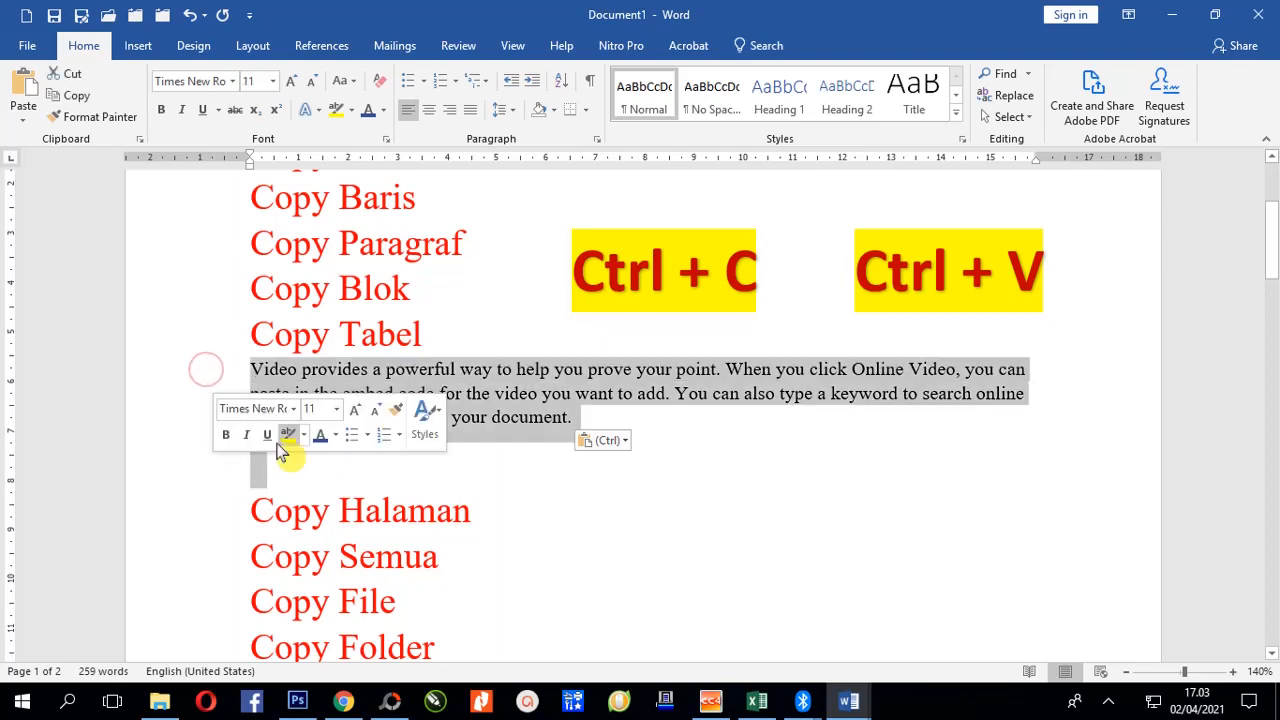
pyautogui.hotkey('ctrl', 'x')
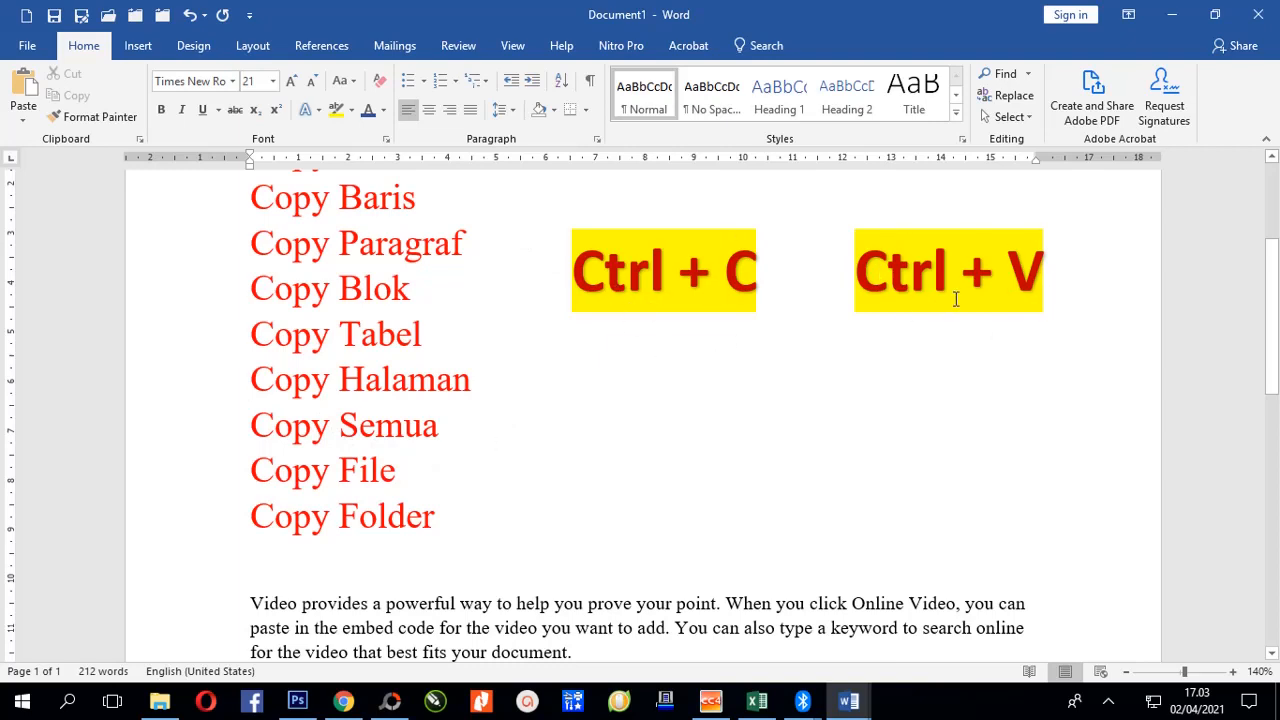
pyautogui.scroll(3, 823, 366)
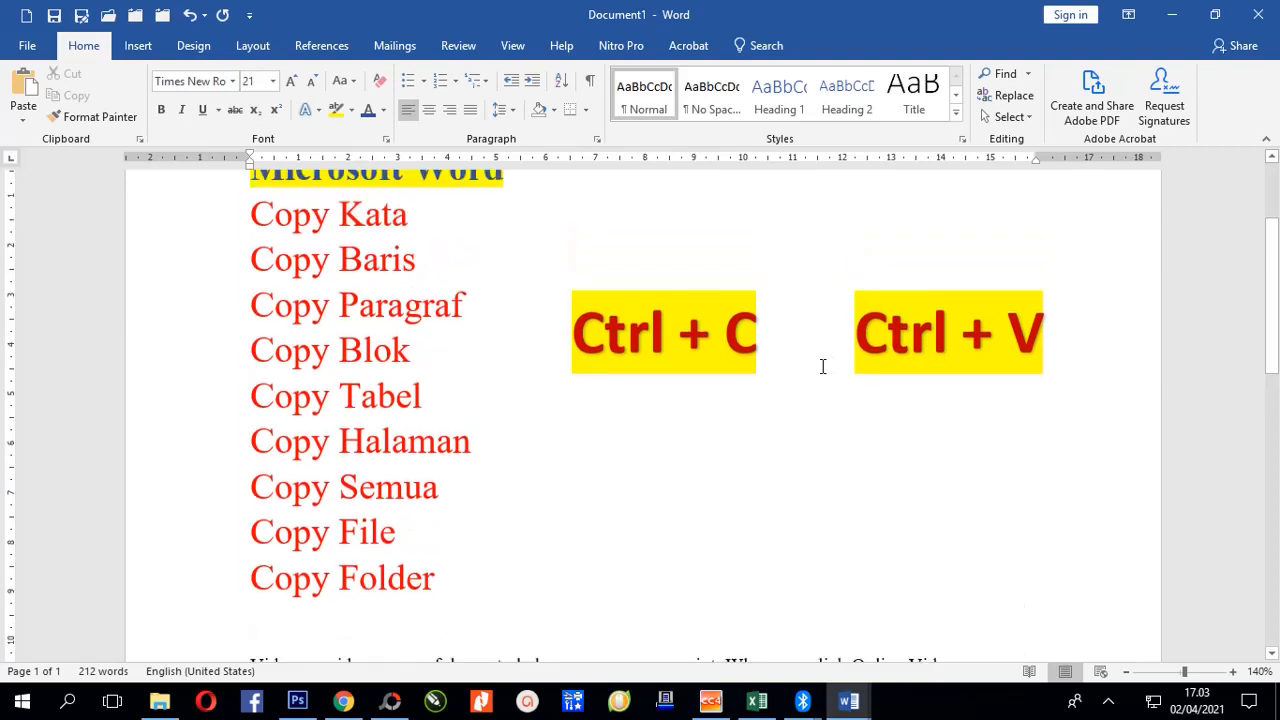
# Set the list from "Copy Kata" to "Copy Folder" to font size 14 and delete the paragraph starting with "Video provides".
pyautogui.click(382, 277)
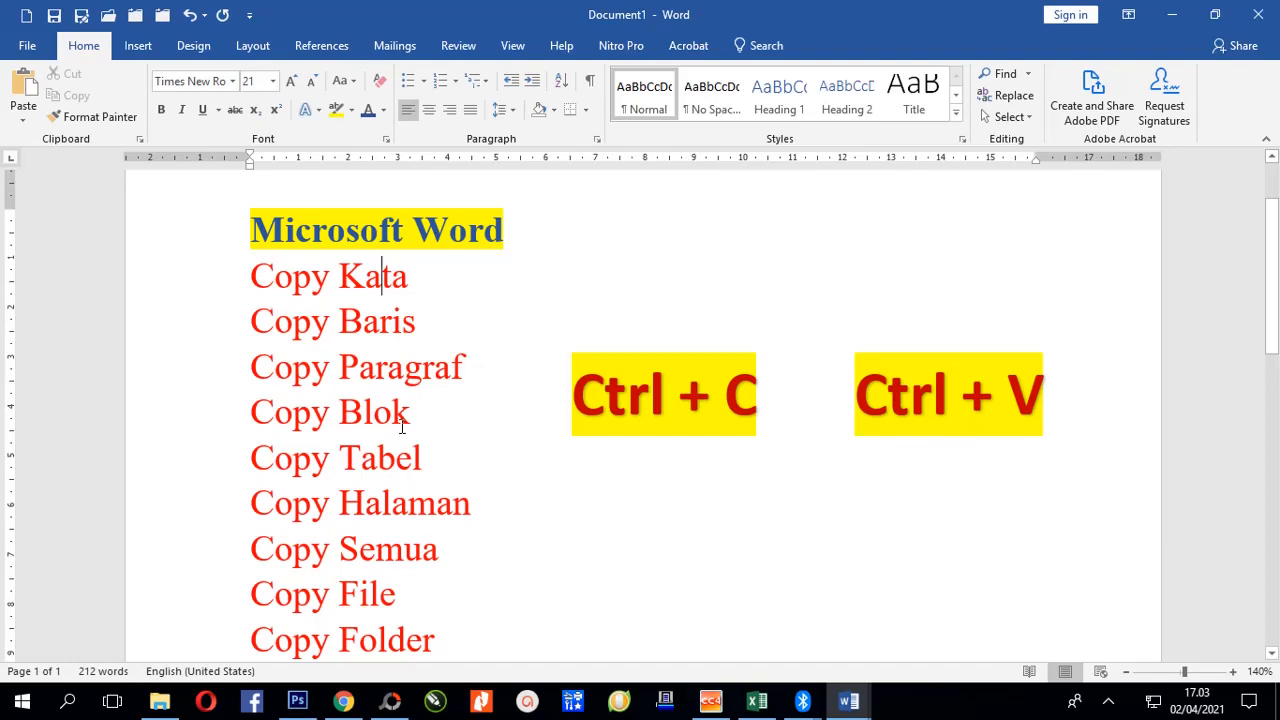
pyautogui.scroll(-3, 403, 428)
pyautogui.click(189, 287)
pyautogui.moveTo(189, 287); pyautogui.dragTo(183, 609)
pyautogui.moveTo(183, 609); pyautogui.dragTo(183, 640)
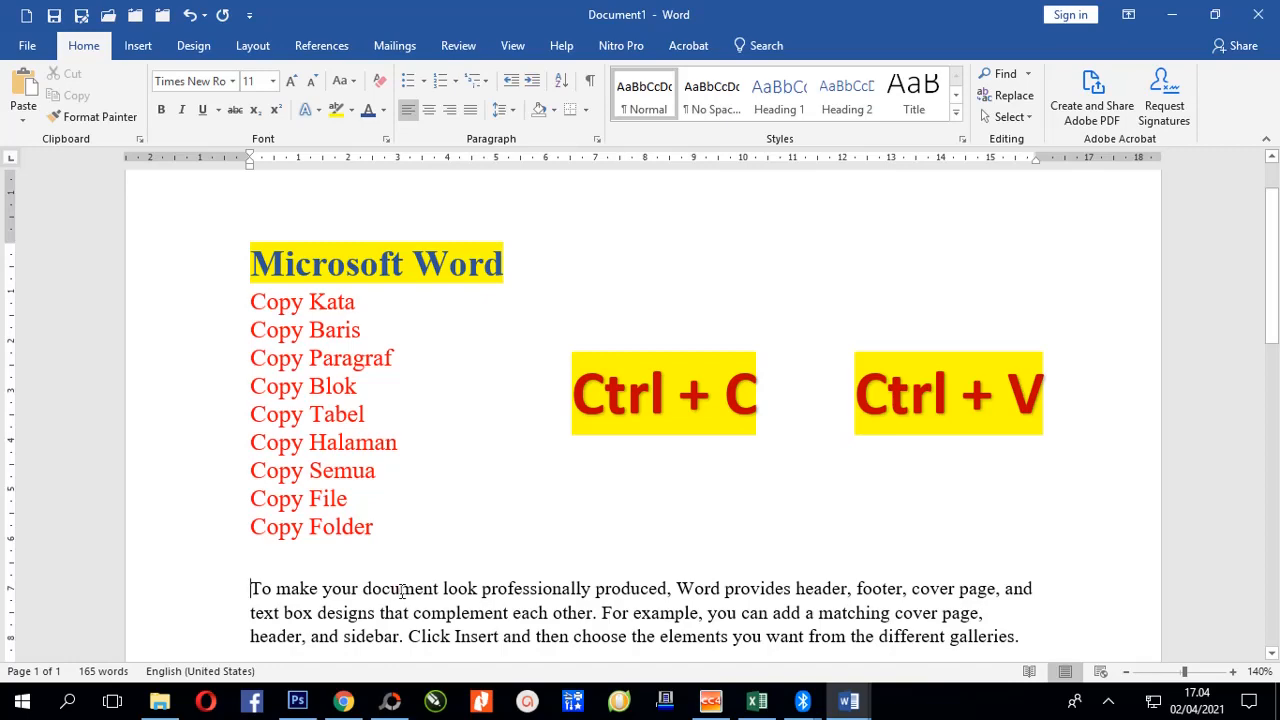
# Select the single word "document" and after that the entire first line of the paragraph starting with "To make your document".
pyautogui.doubleClick(401, 591)
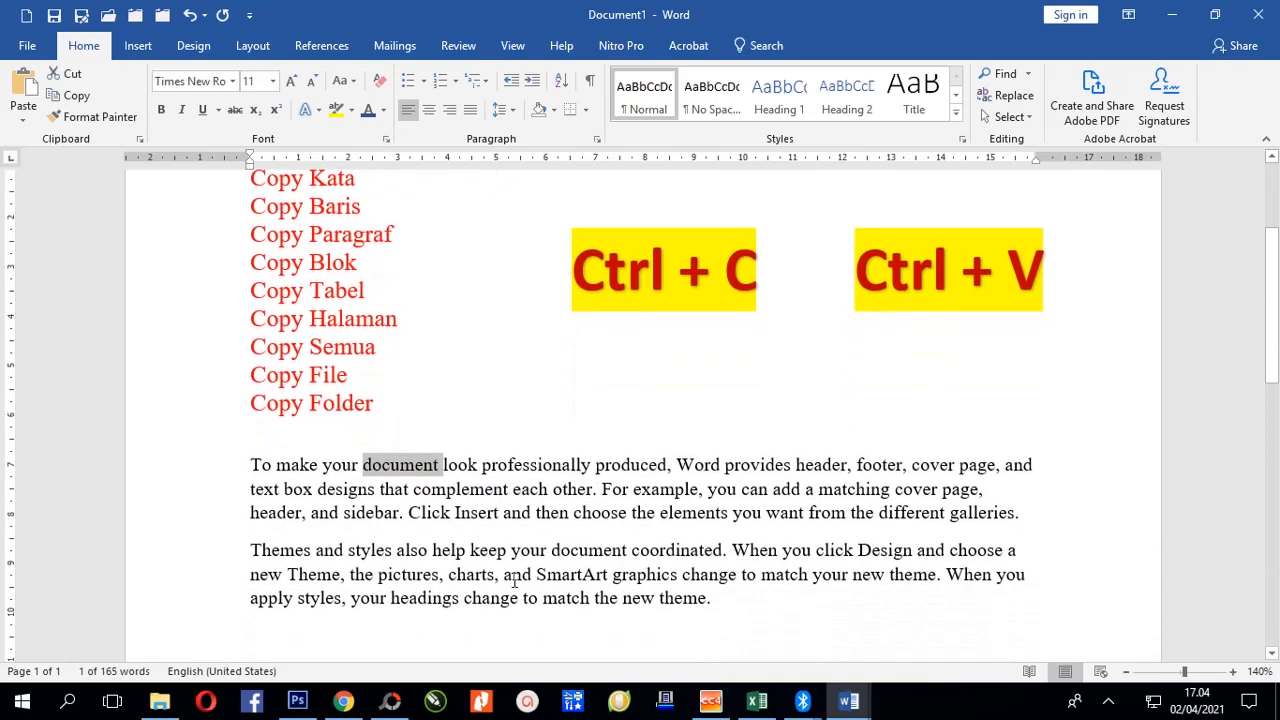
pyautogui.scroll(3, 446, 552)
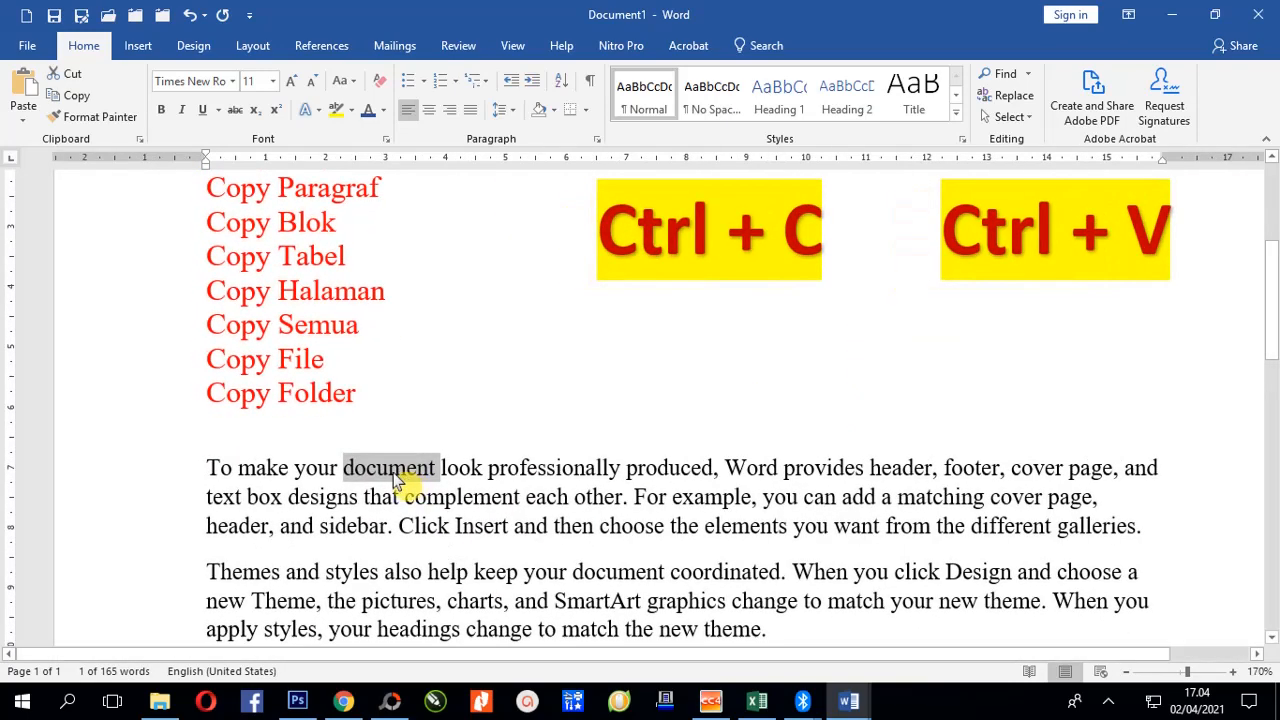
pyautogui.scroll(1, 403, 480)
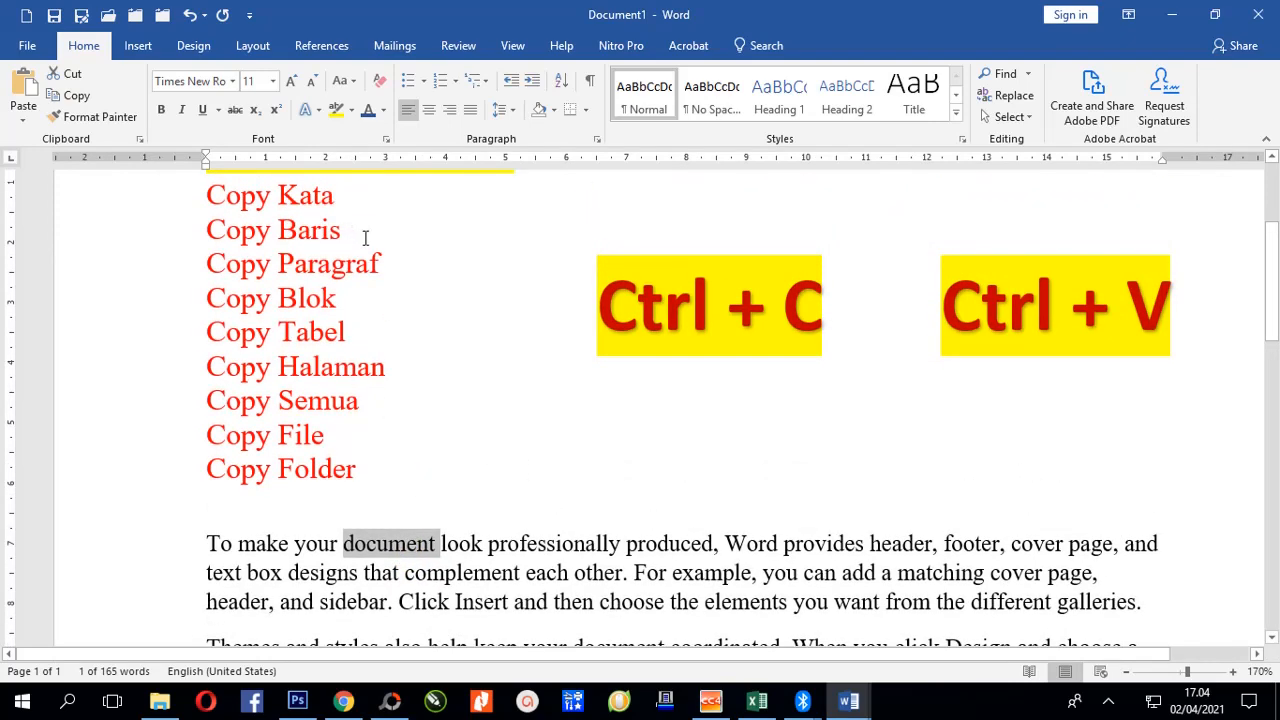
pyautogui.scroll(-1, 324, 440)
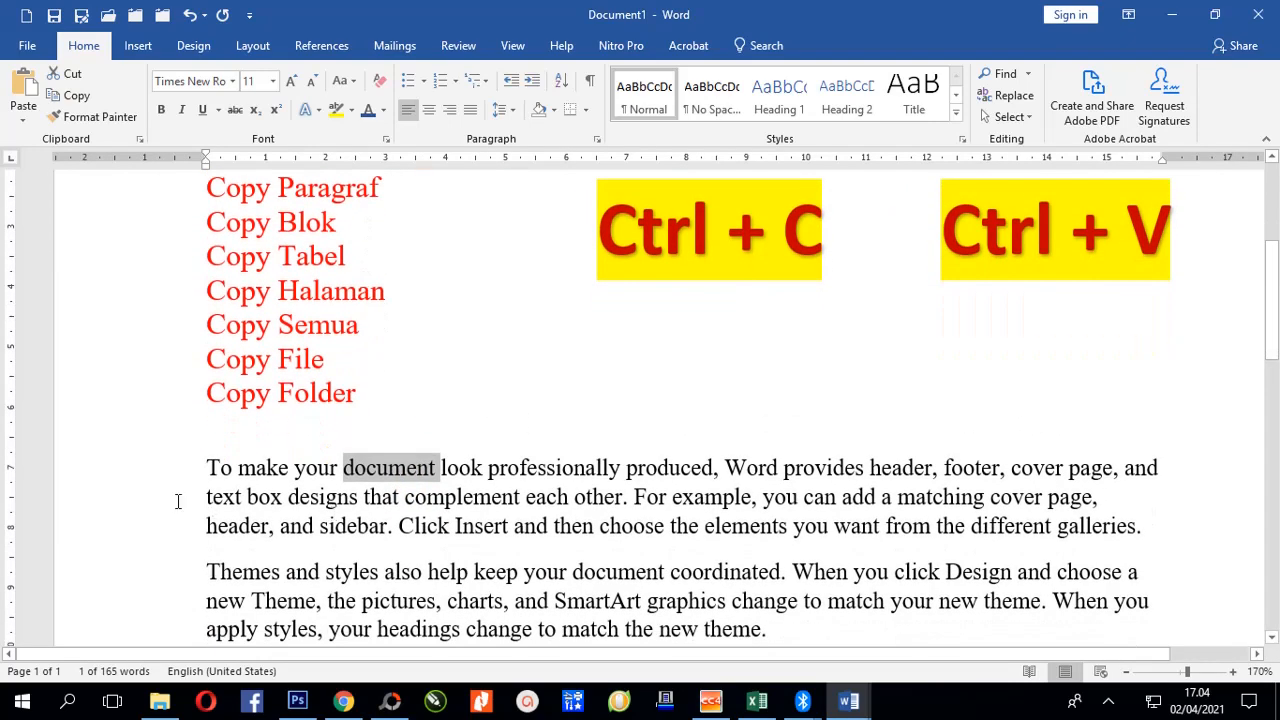
pyautogui.click(78, 476)
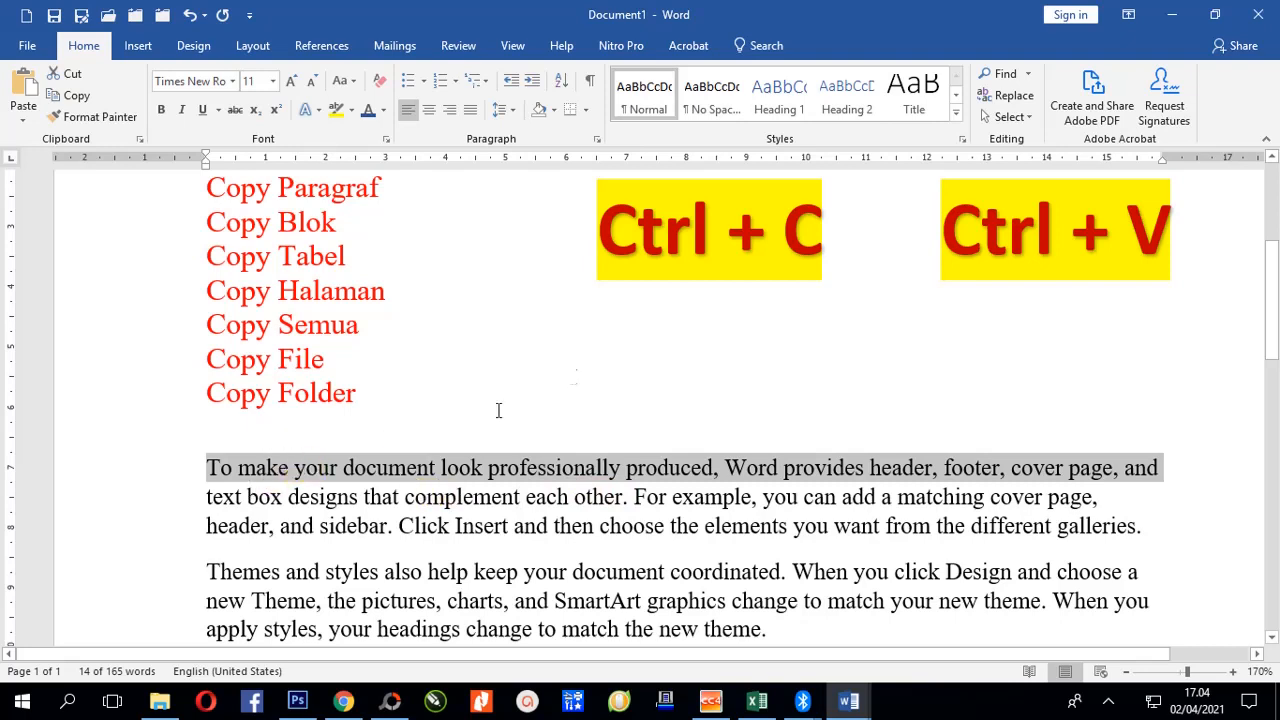
# Select the whole paragraph starting with "To make your document look professionally produced".
pyautogui.scroll(2, 405, 306)
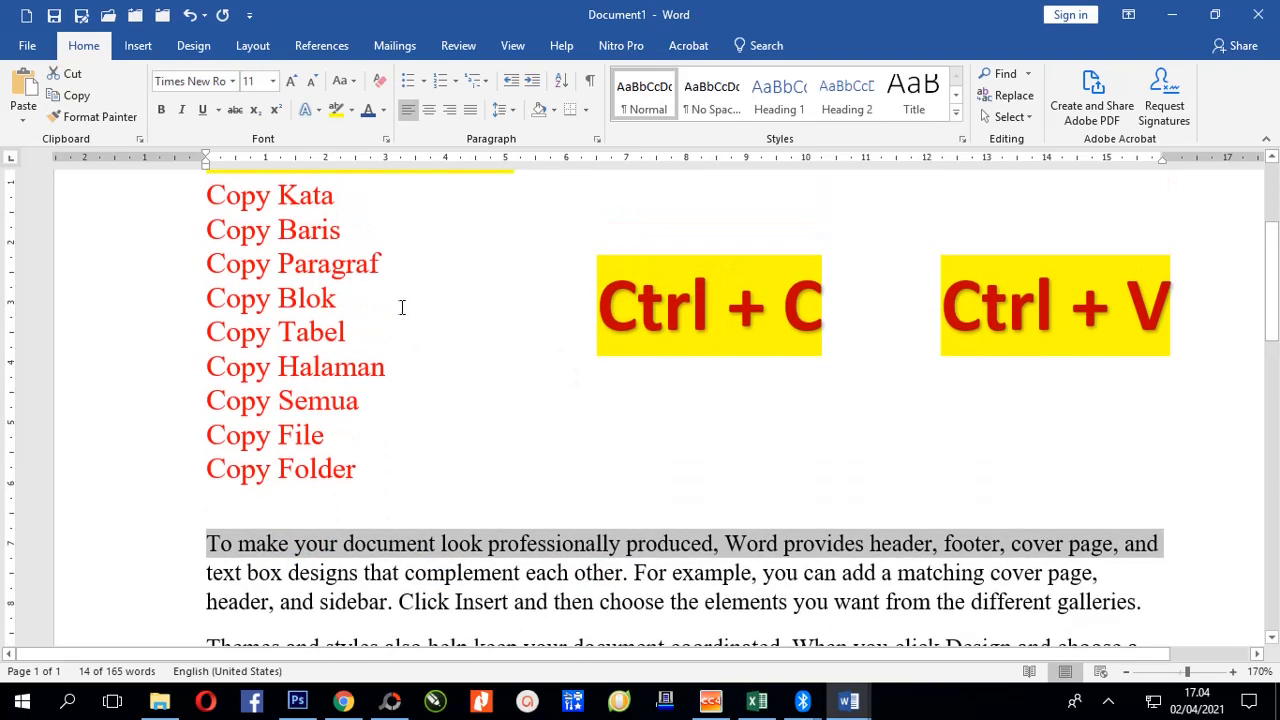
pyautogui.click(360, 262)
pyautogui.scroll(-4, 352, 351)
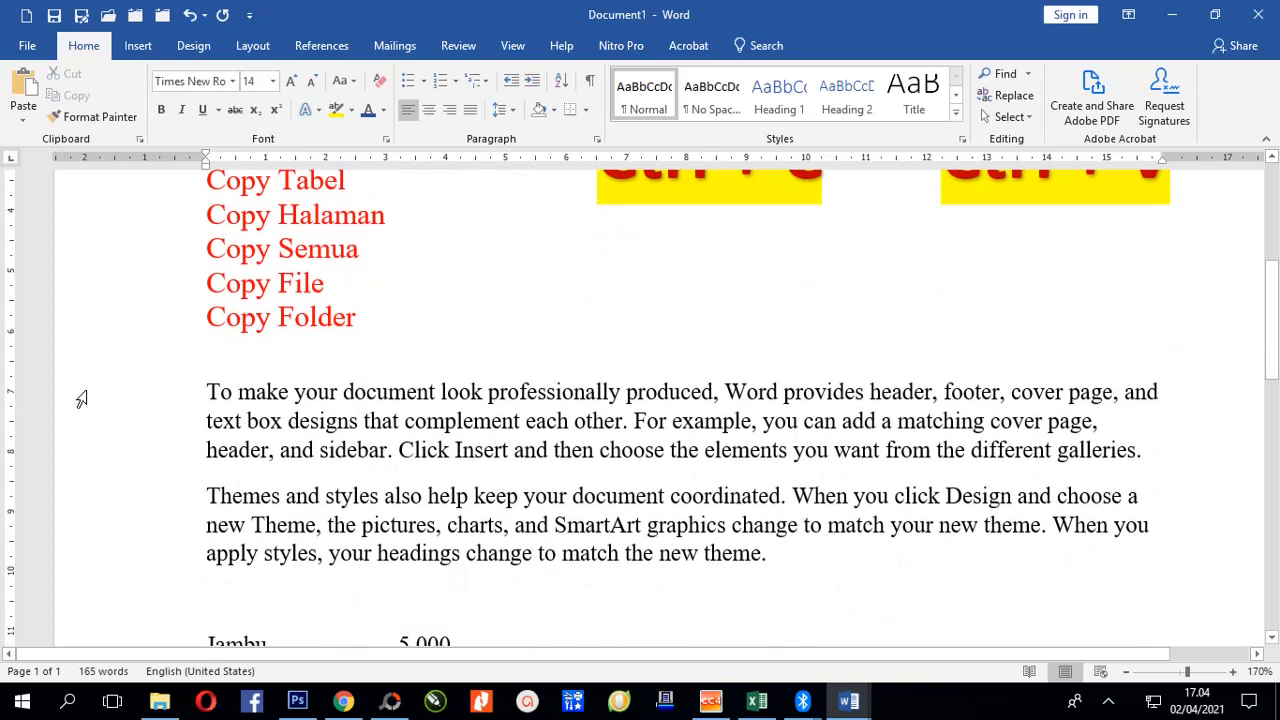
pyautogui.moveTo(86, 390); pyautogui.dragTo(83, 467)
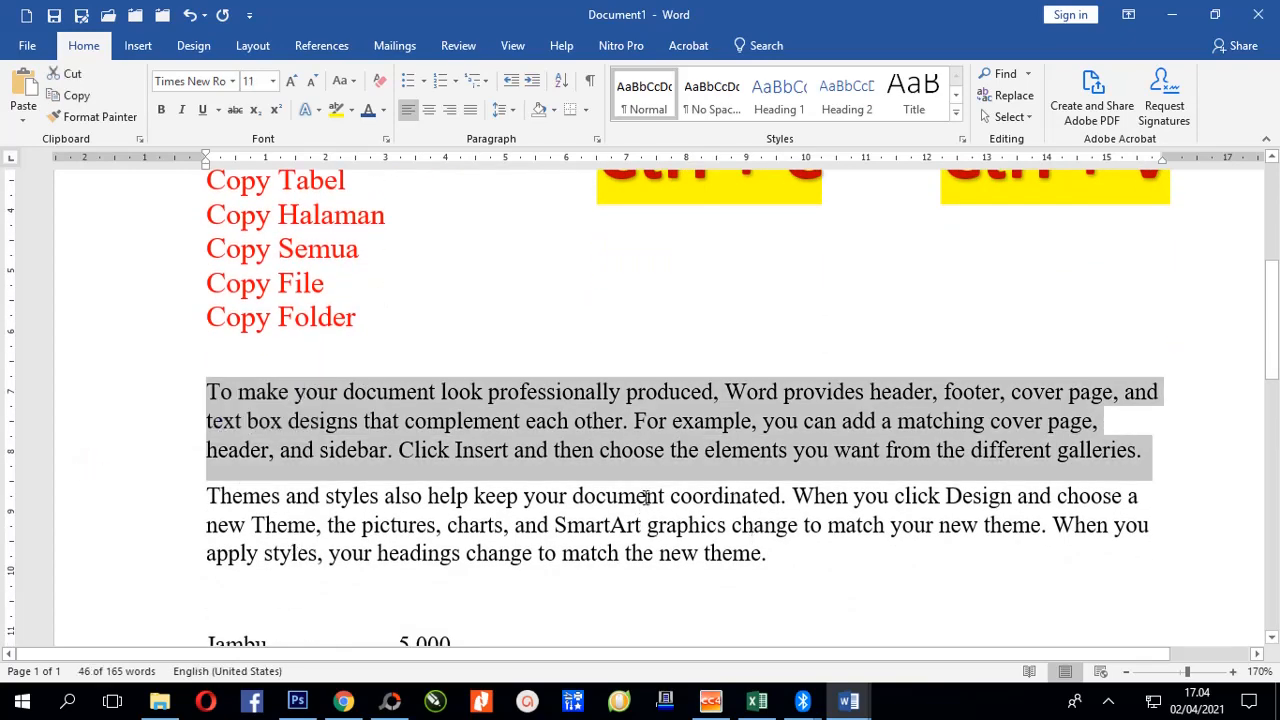
pyautogui.click(411, 403)
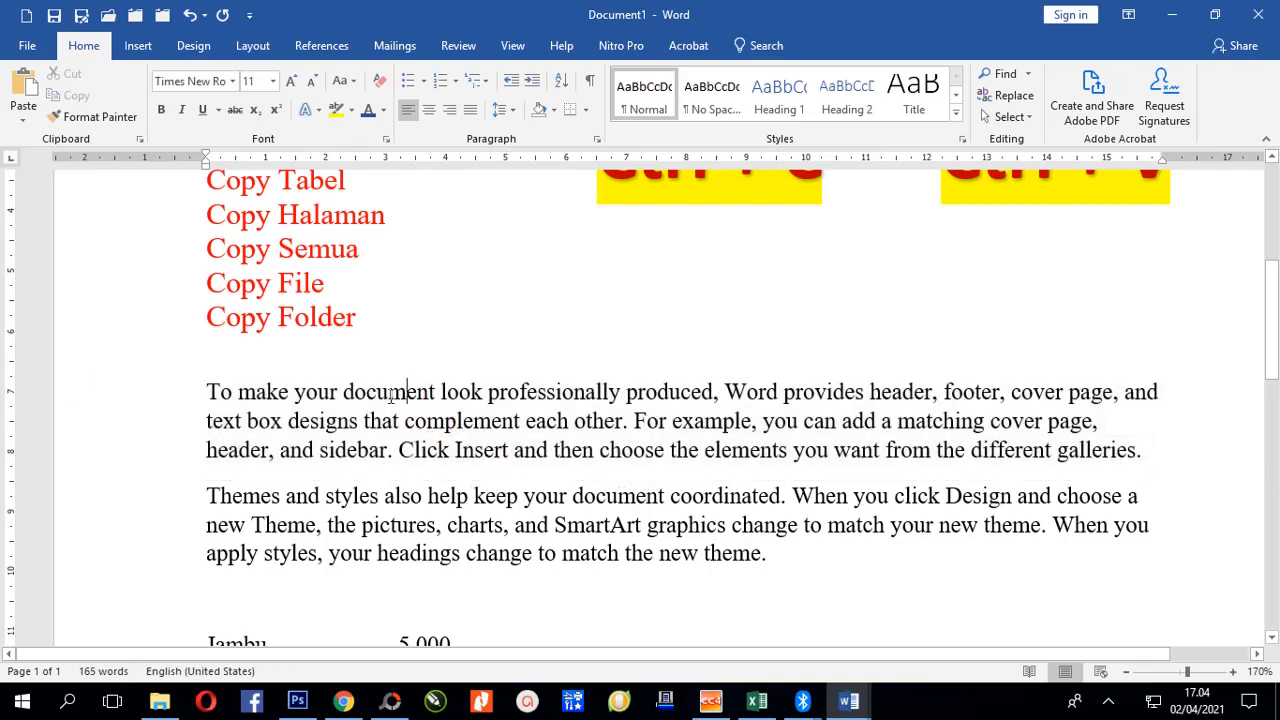
pyautogui.tripleClick(391, 396)
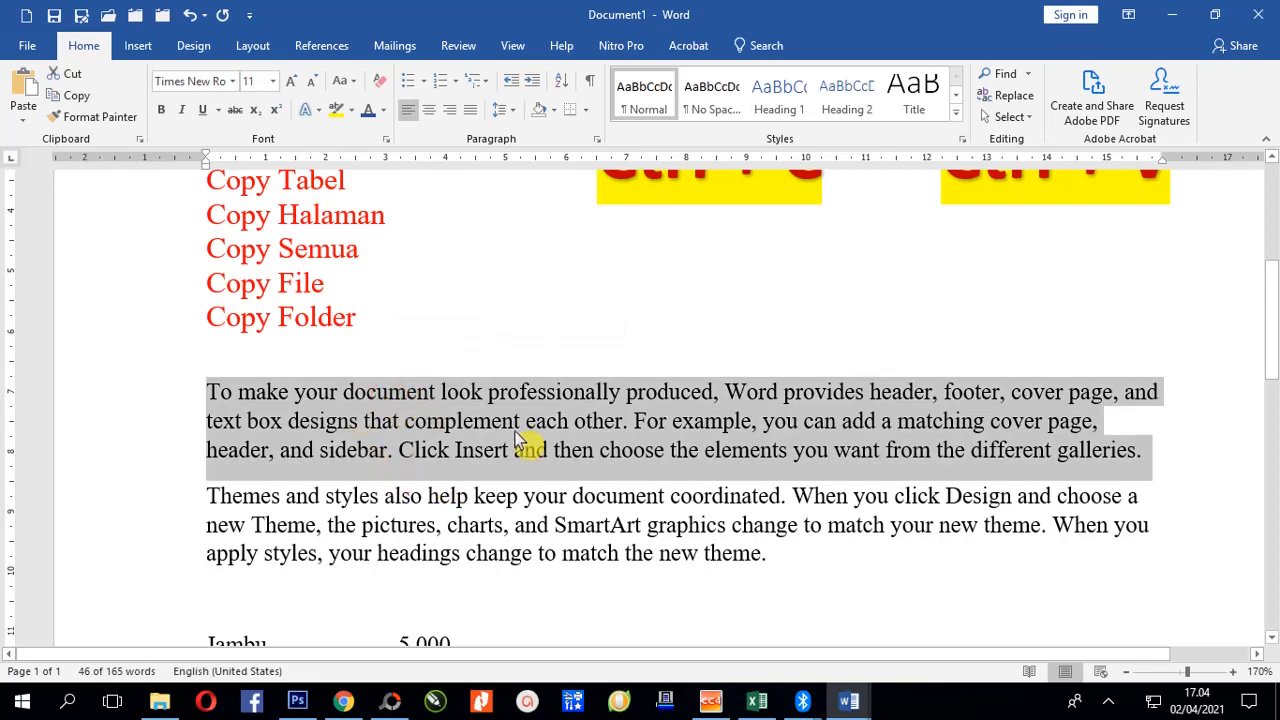
# Select the rectangular block of item names from Jambu to Pisang goreng alone, and again together with the prices.
pyautogui.scroll(3, 530, 440)
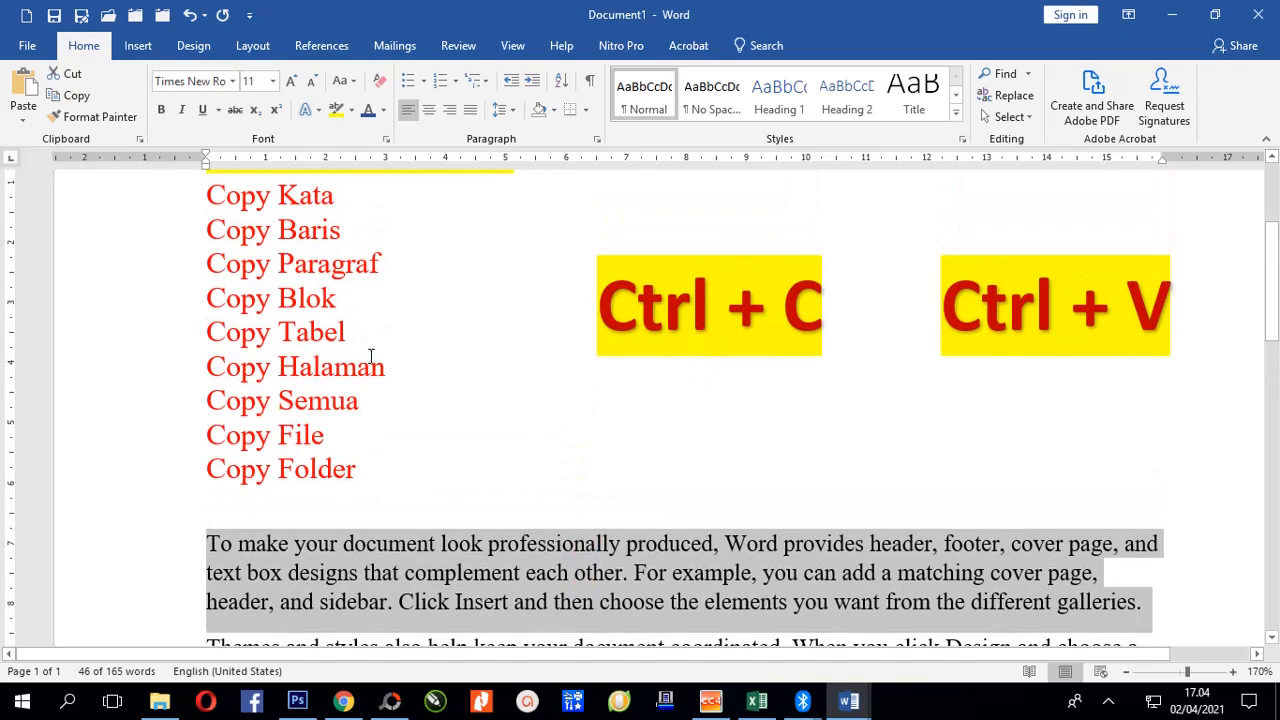
pyautogui.click(311, 299)
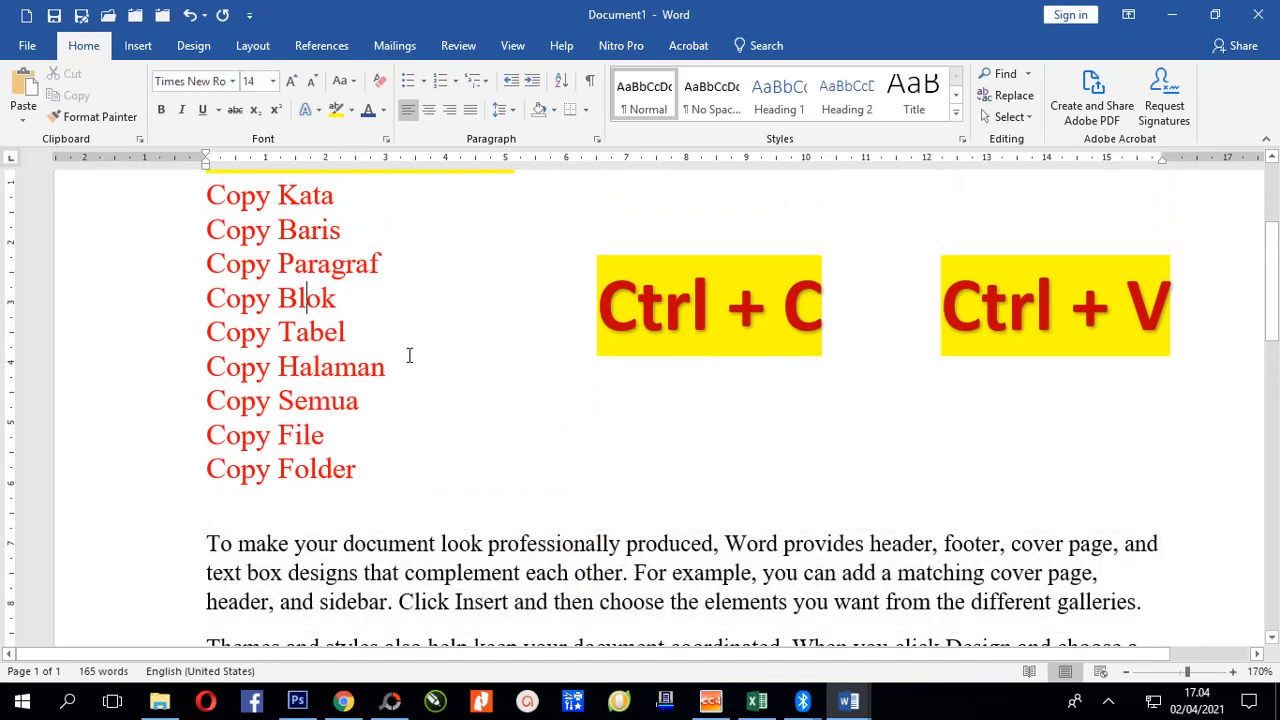
pyautogui.scroll(-10, 421, 355)
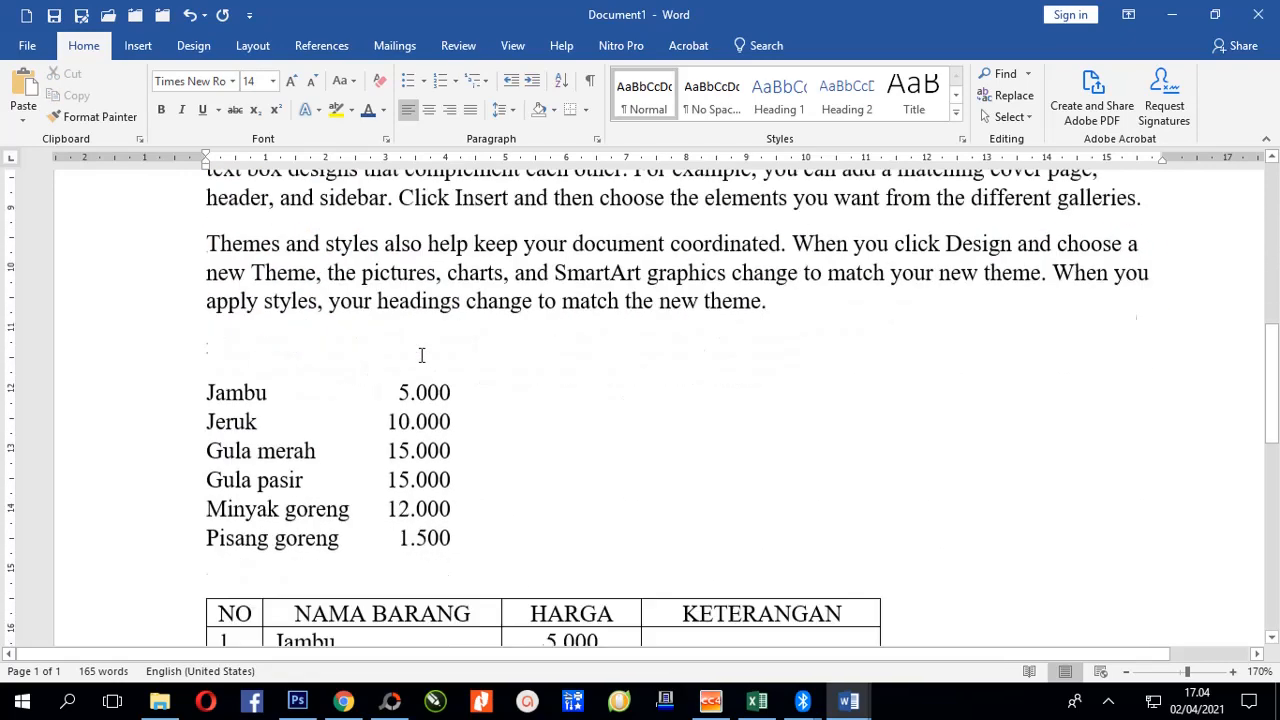
pyautogui.scroll(-2, 297, 490)
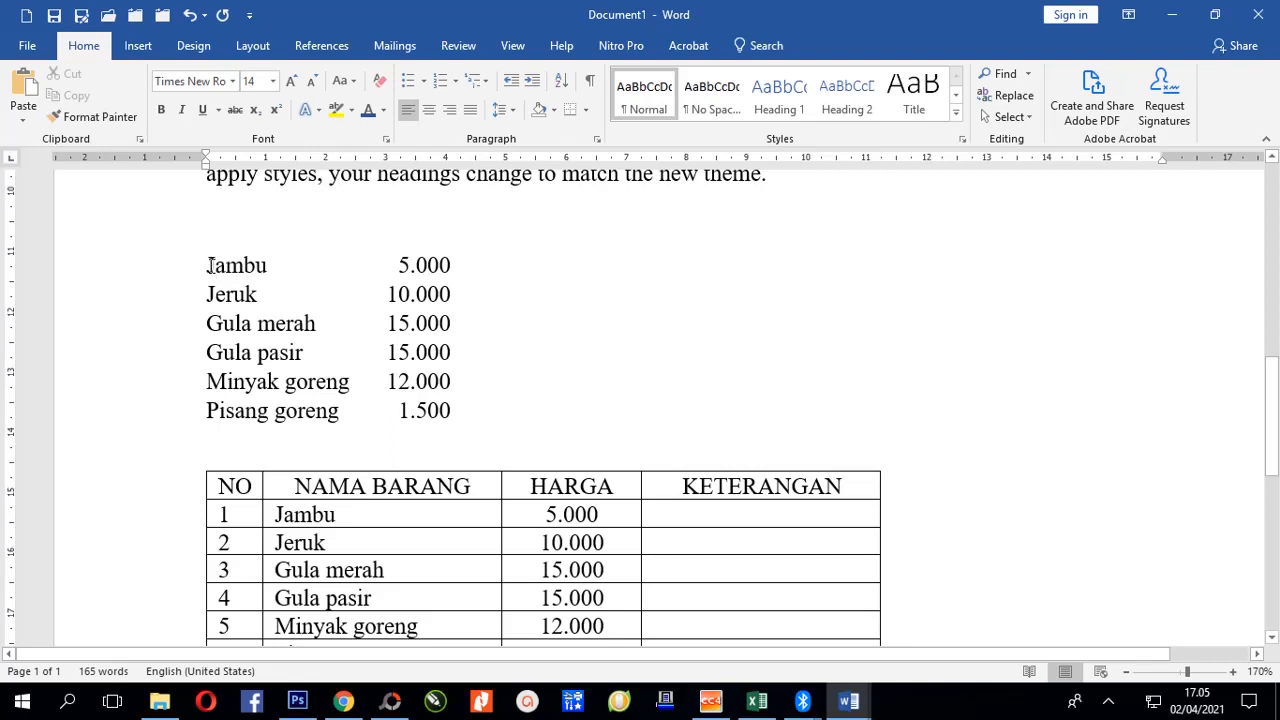
pyautogui.moveTo(210, 265); pyautogui.dragTo(355, 427)
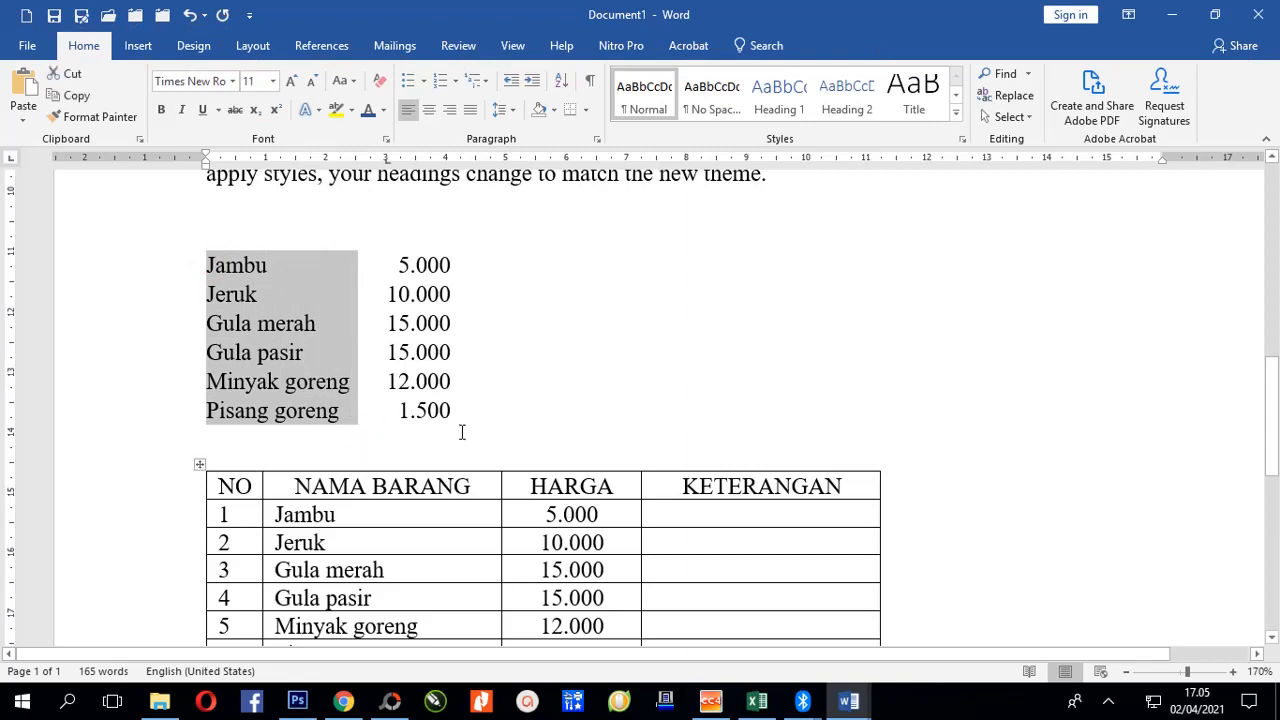
pyautogui.click(314, 397)
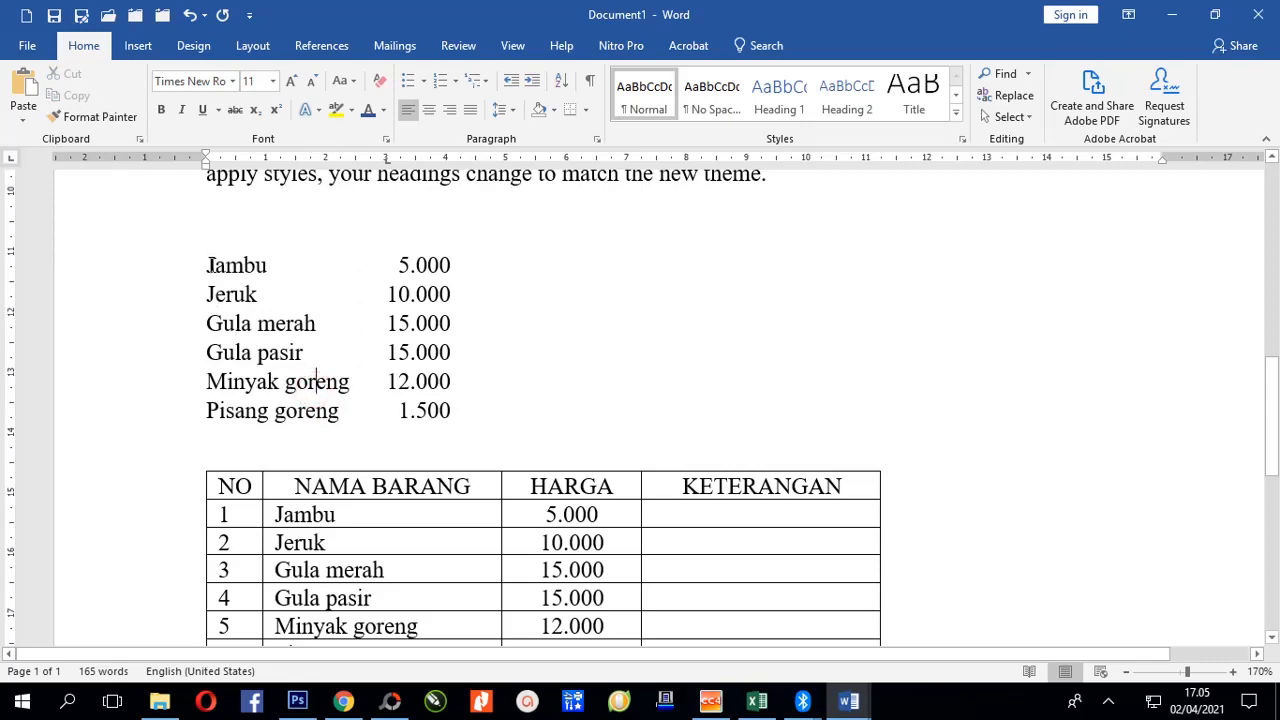
pyautogui.moveTo(210, 265); pyautogui.dragTo(428, 420)
# Select the header row of the table with NO, NAMA BARANG, HARGA and KETERANGAN.
pyautogui.scroll(5, 428, 420)
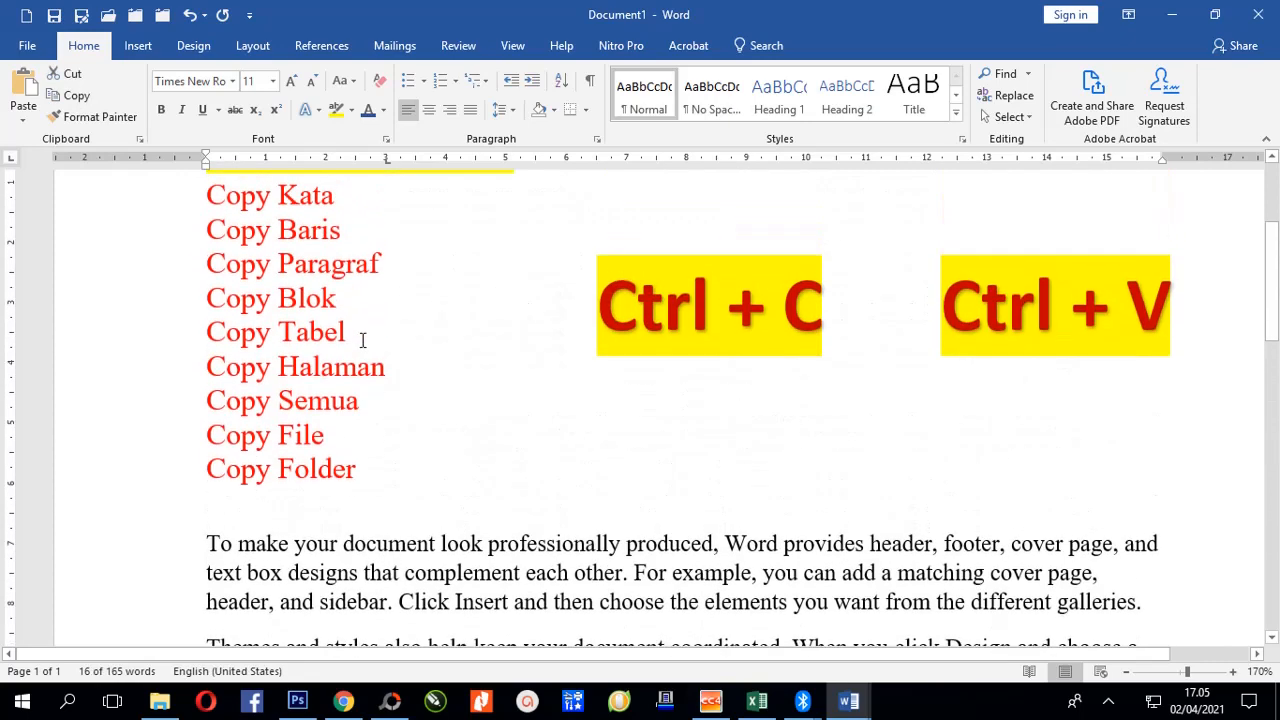
pyautogui.click(362, 340)
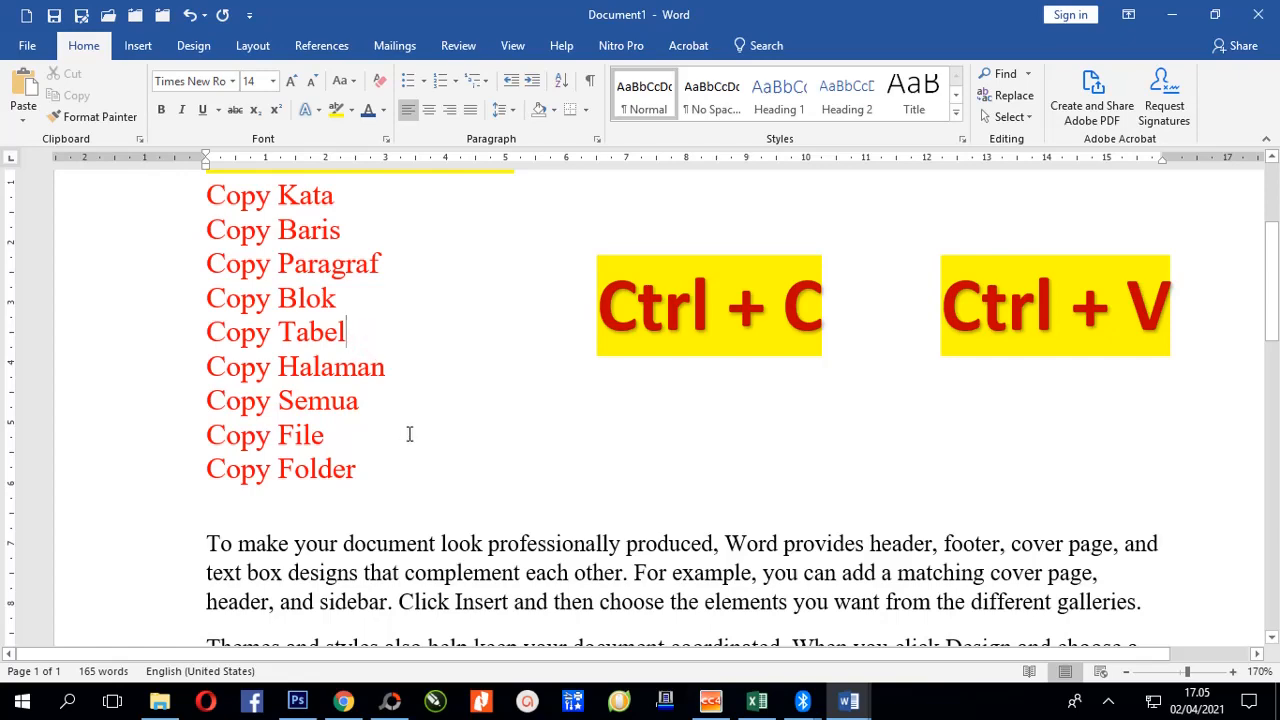
pyautogui.scroll(-8, 415, 424)
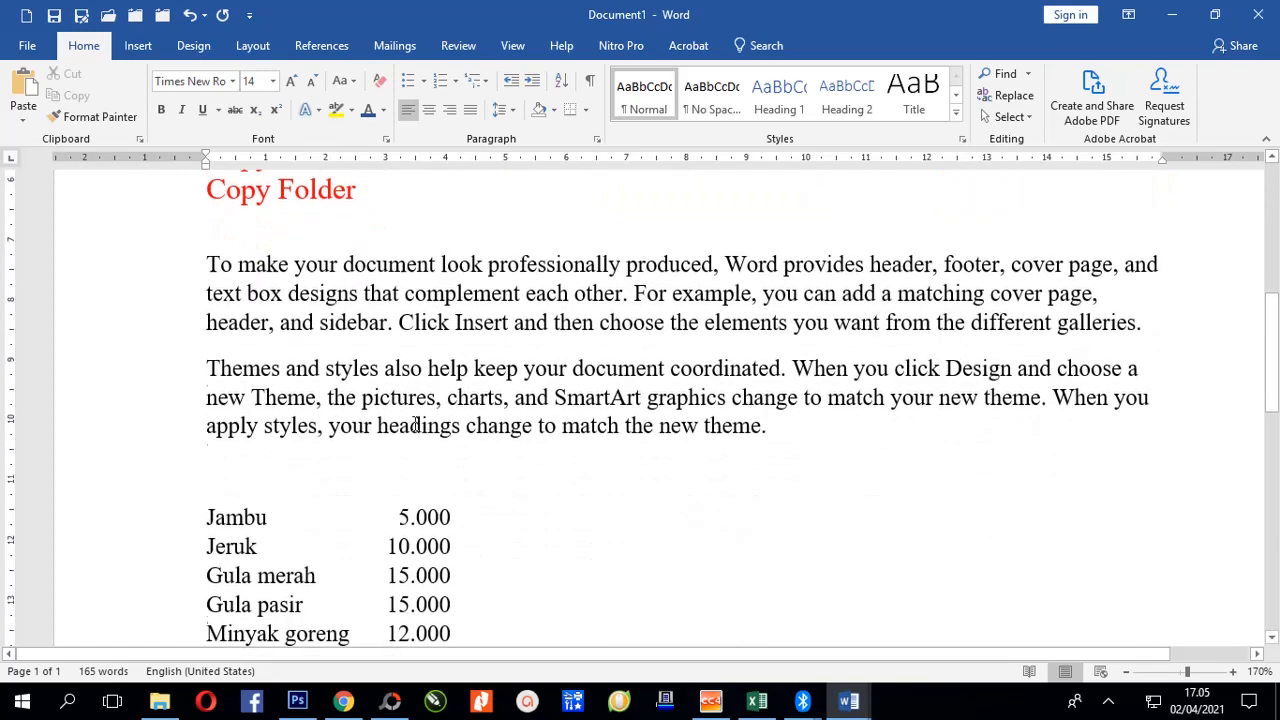
pyautogui.scroll(1, 352, 387)
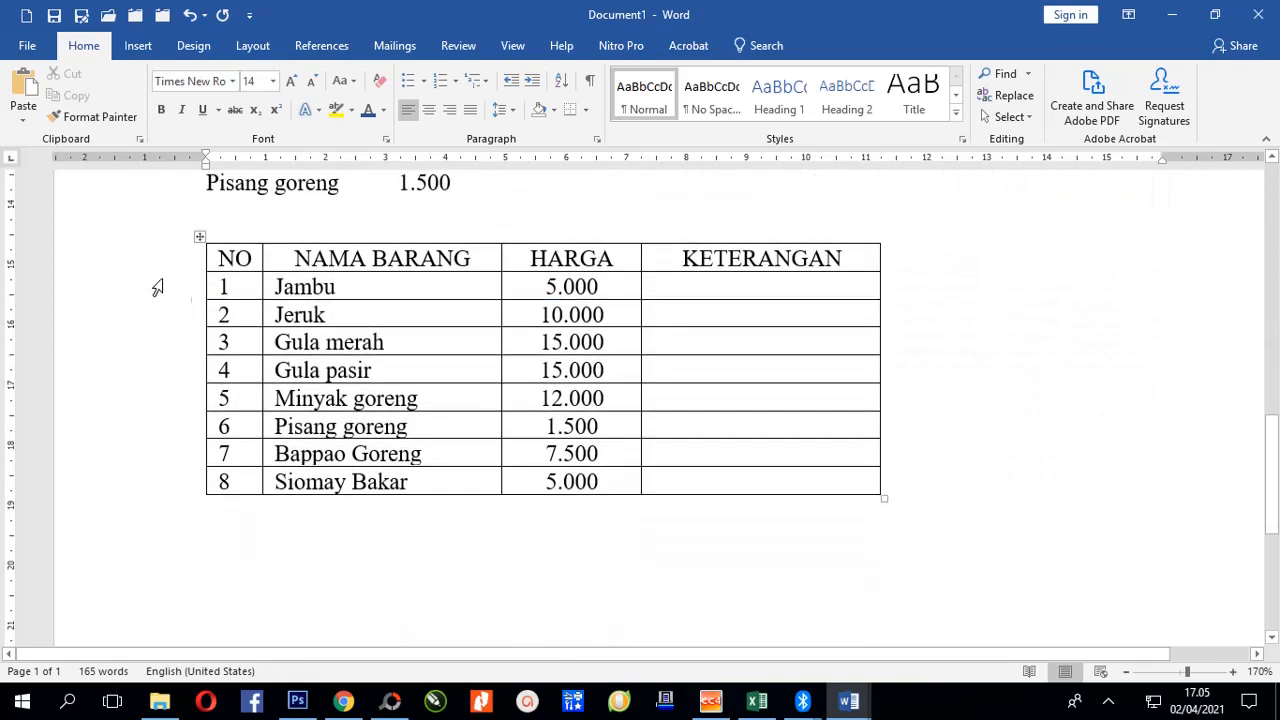
pyautogui.click(123, 264)
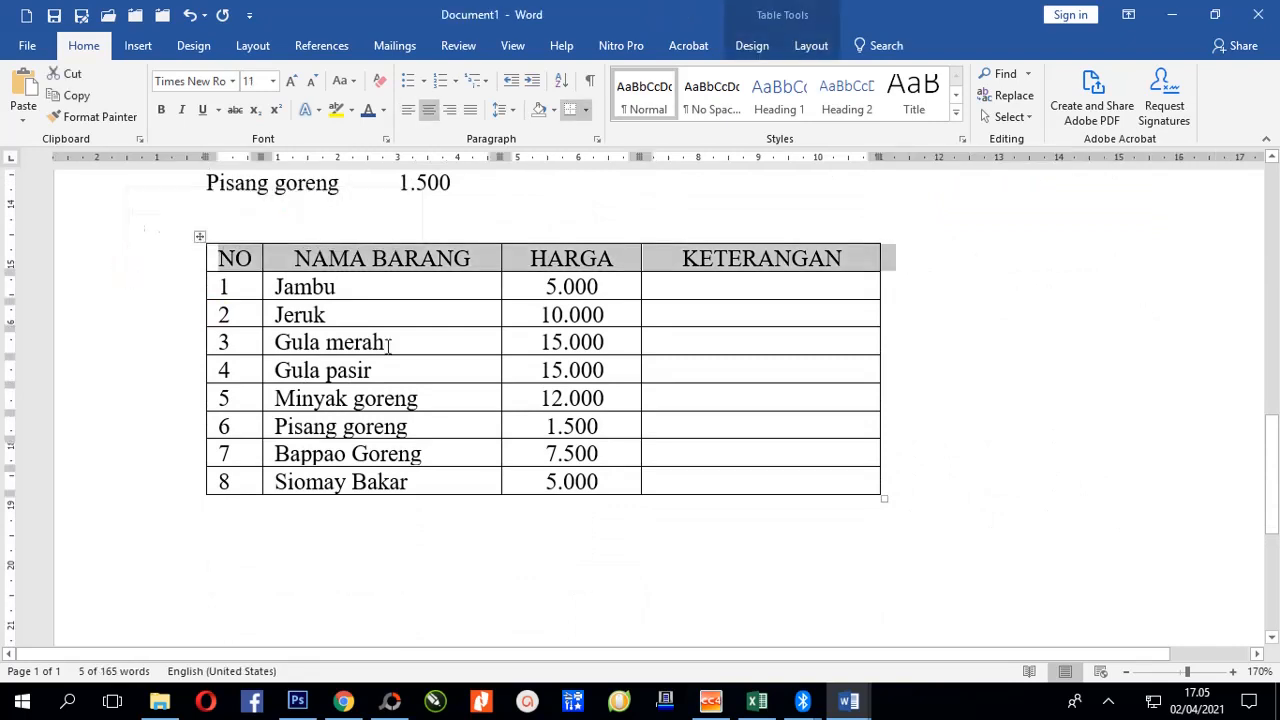
# Select the HARGA column of the table, and separately the whole table including the blank lines above and below it.
pyautogui.click(564, 236)
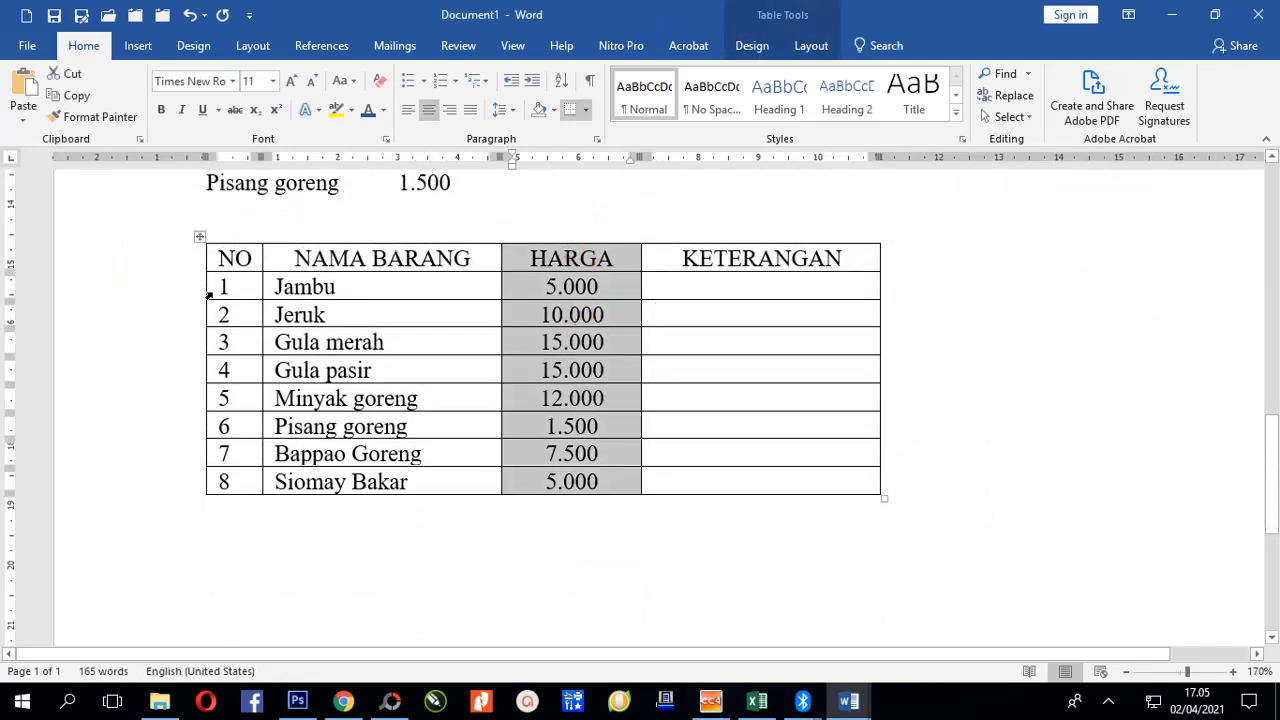
pyautogui.moveTo(148, 265); pyautogui.dragTo(134, 508)
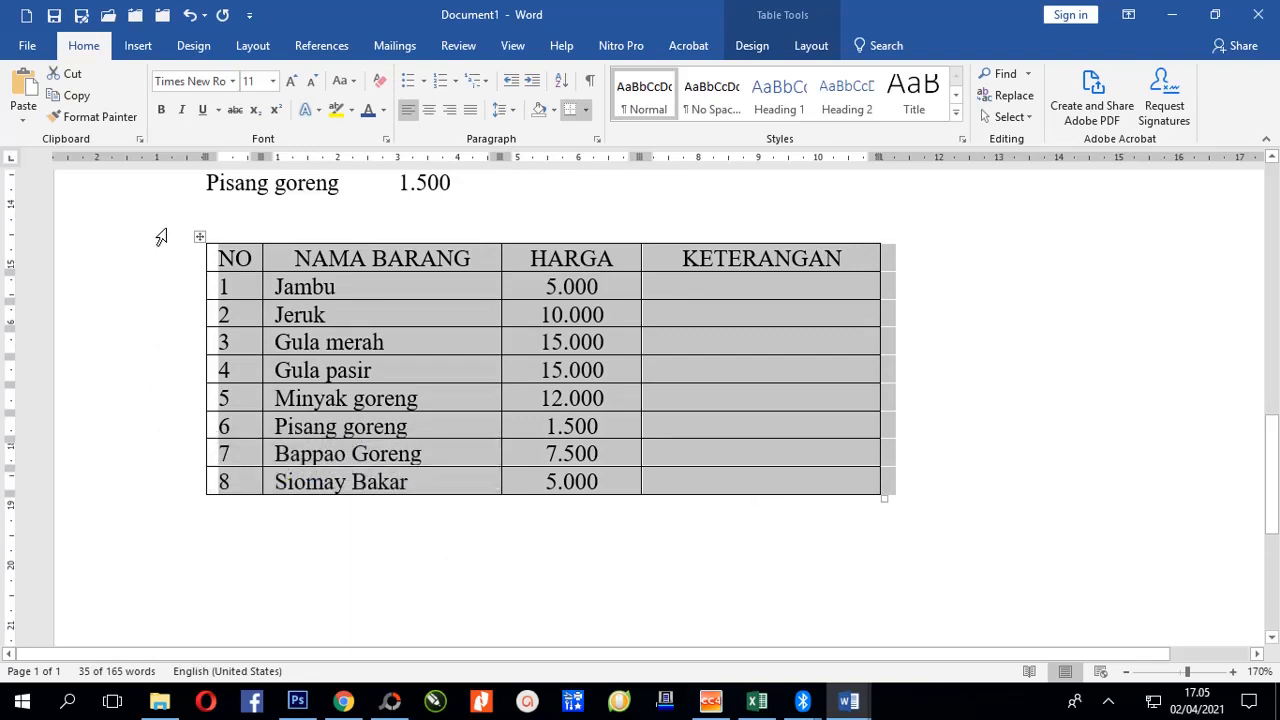
pyautogui.moveTo(155, 236); pyautogui.dragTo(171, 520)
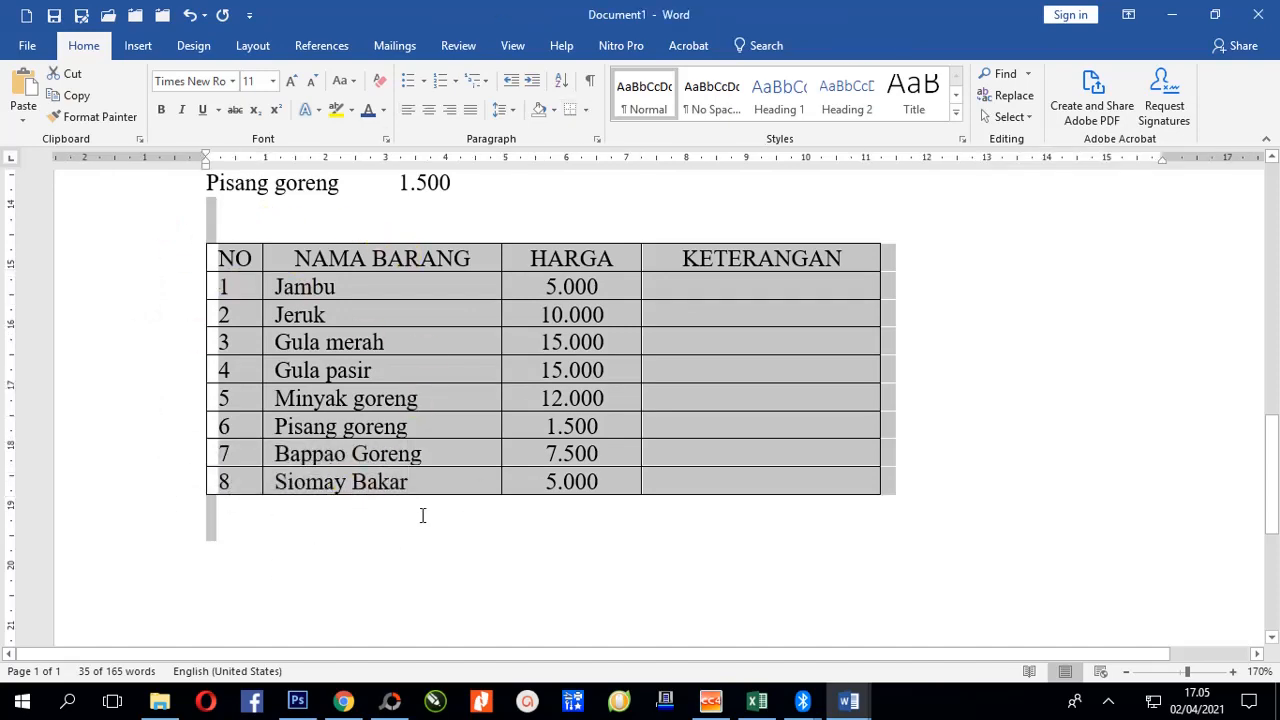
# Select the whole page from the Microsoft Word heading down to the blank line below the table.
pyautogui.scroll(10, 422, 515)
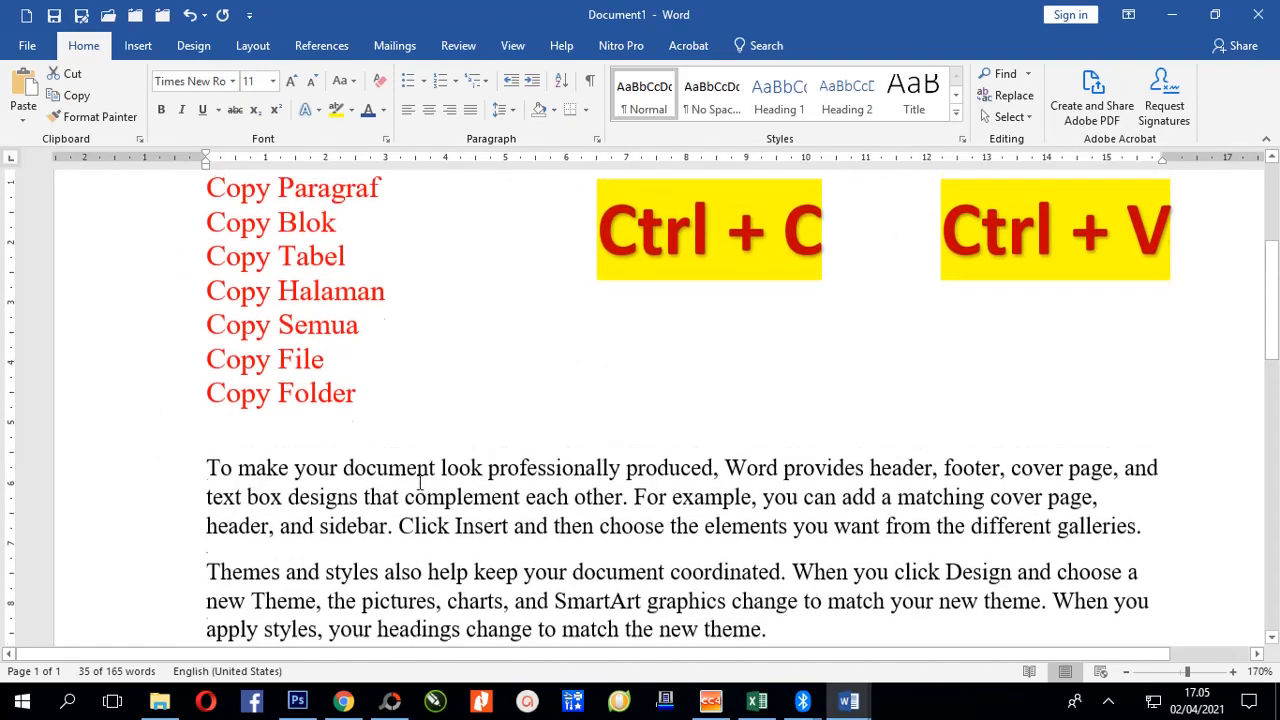
pyautogui.scroll(-1, 405, 480)
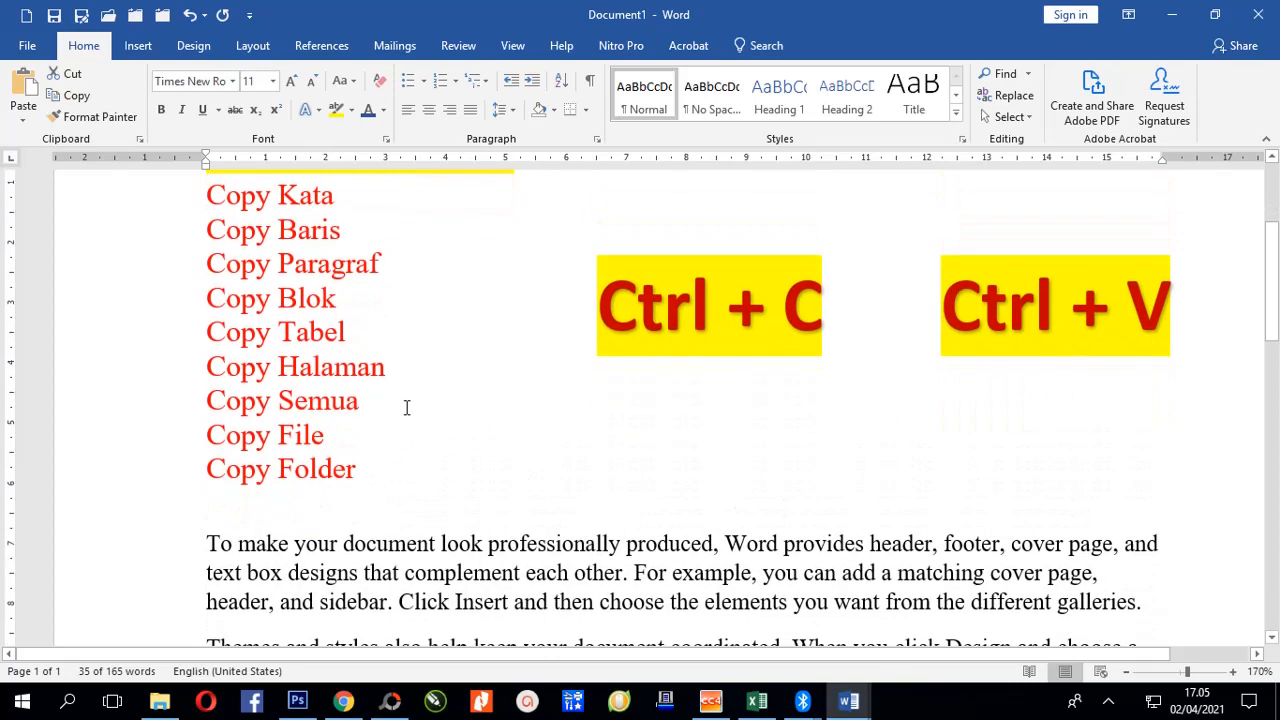
pyautogui.click(408, 385)
pyautogui.scroll(-1, 423, 391)
pyautogui.scroll(3, 431, 397)
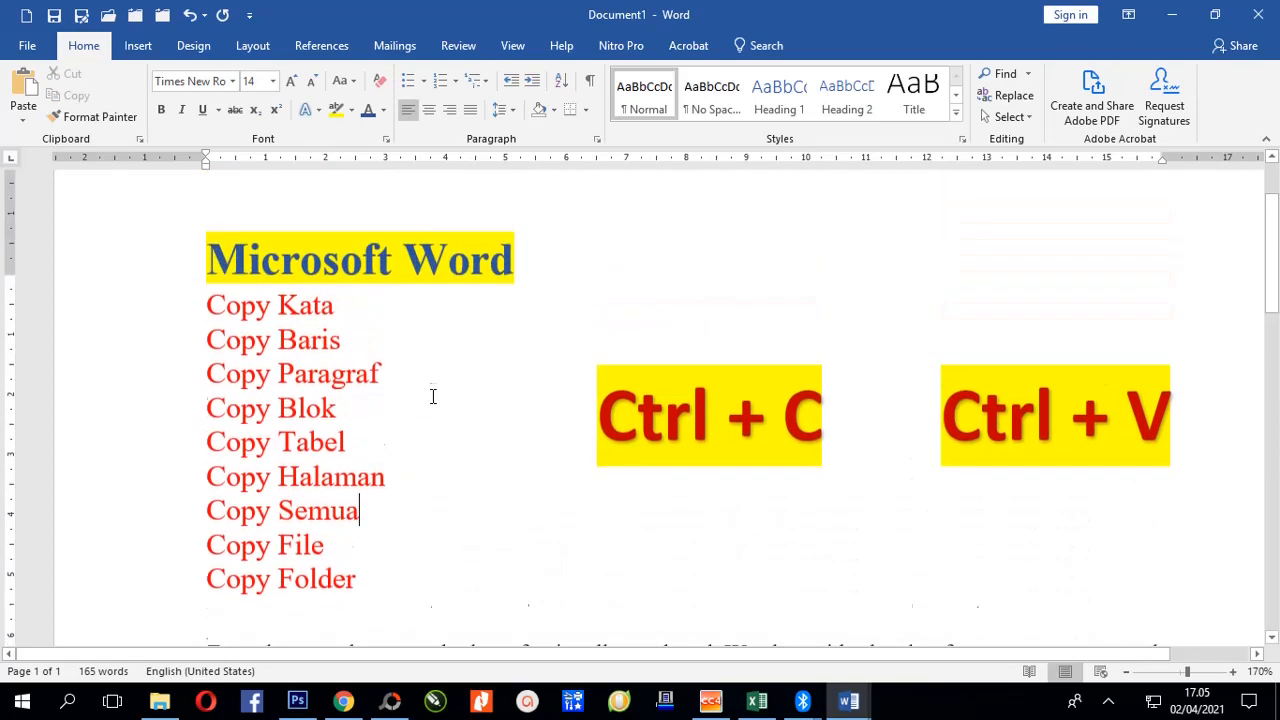
pyautogui.scroll(2, 166, 349)
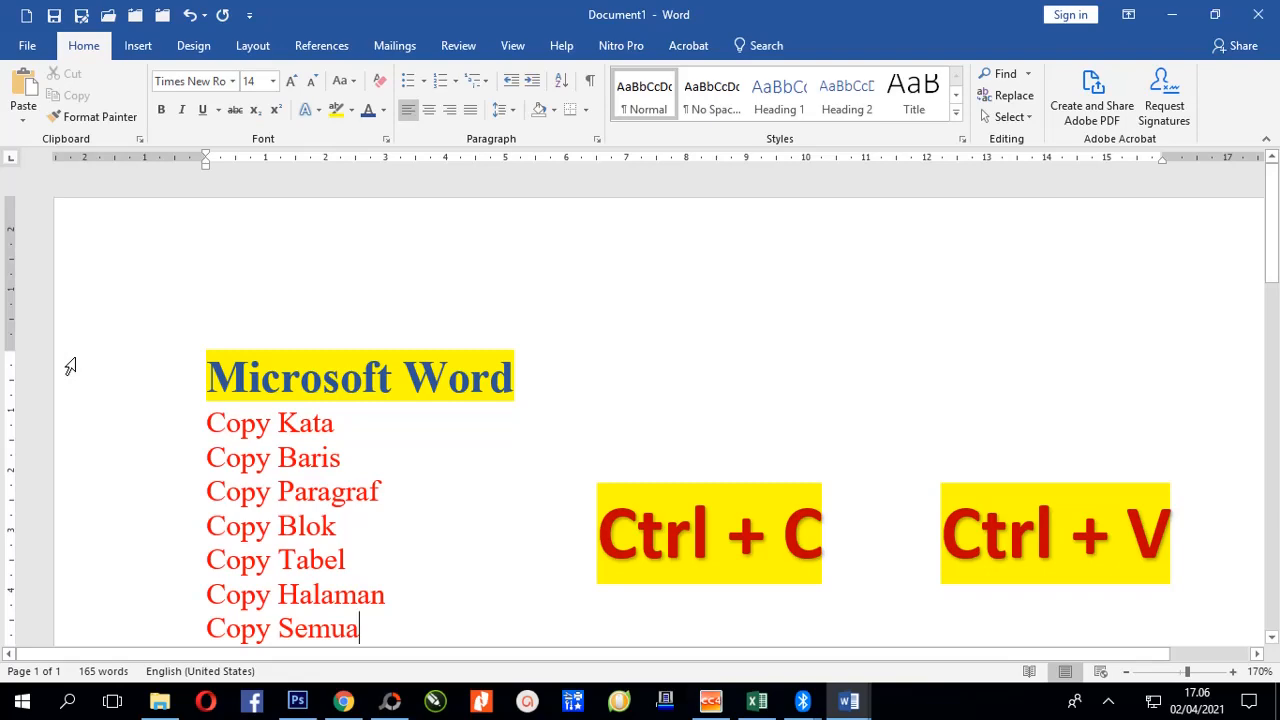
pyautogui.moveTo(70, 366); pyautogui.dragTo(123, 363)
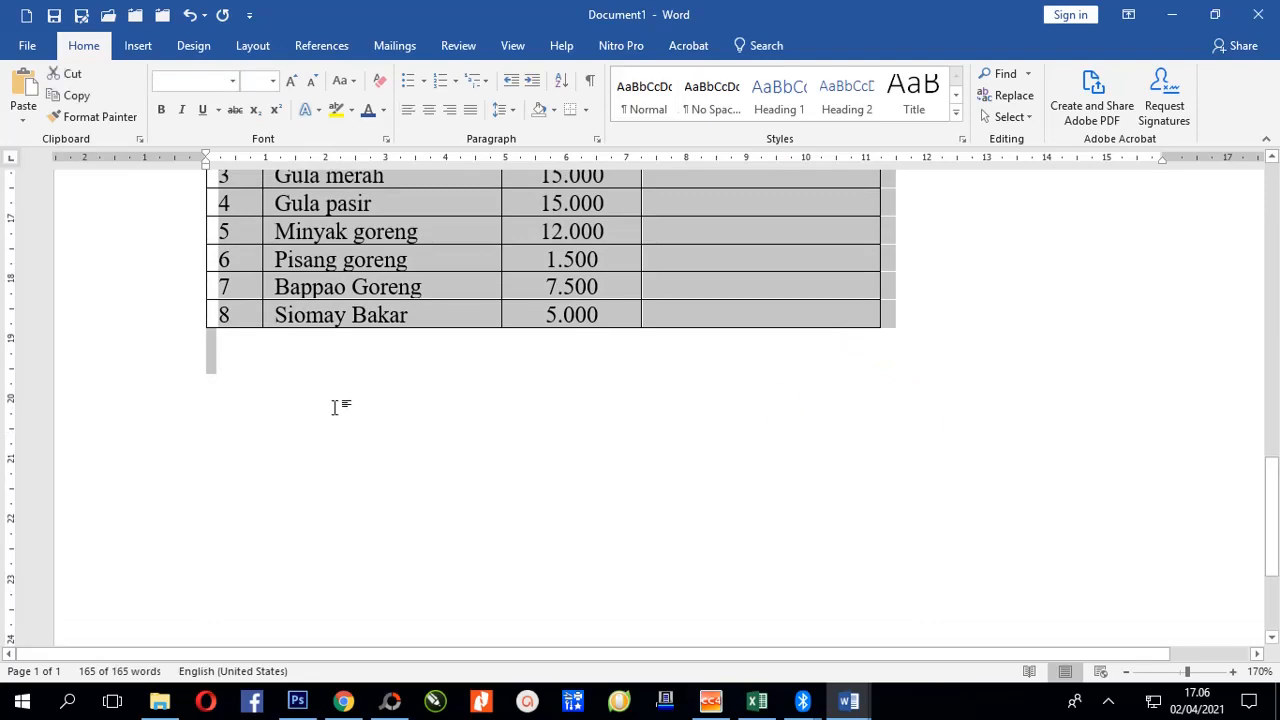
pyautogui.scroll(10, 337, 412)
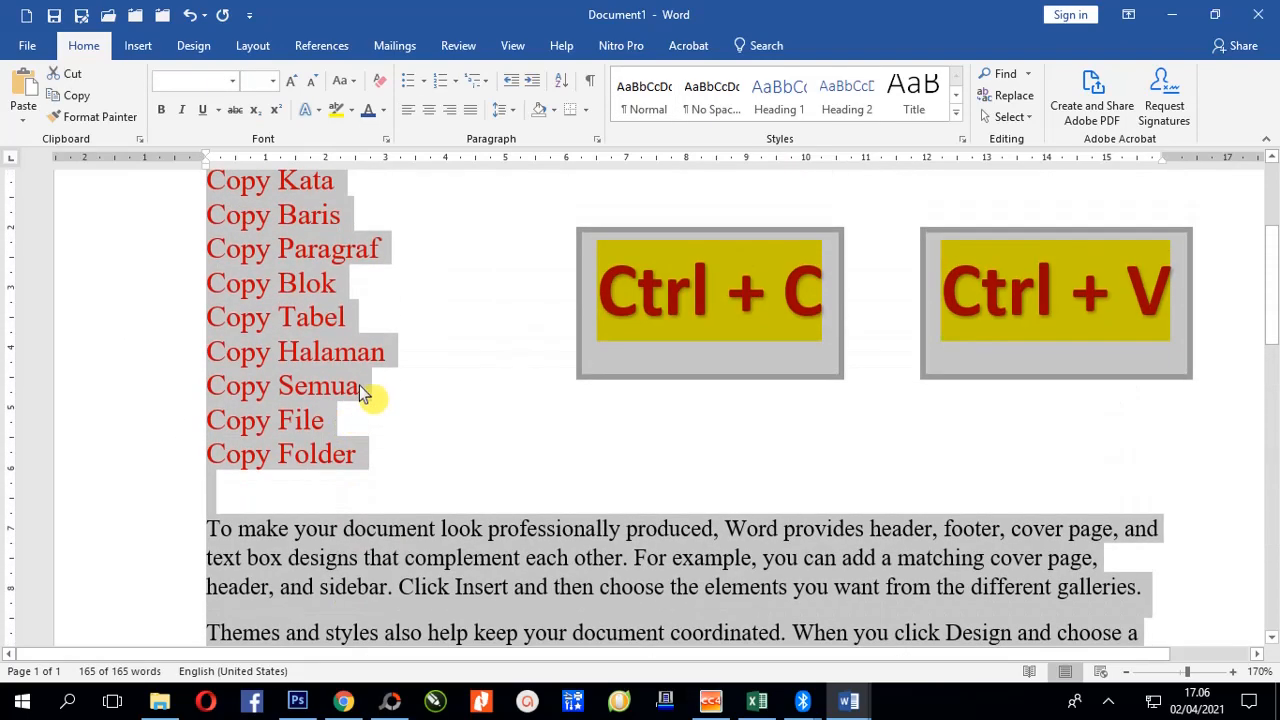
# Clear the page selection and select only the Microsoft Word heading line.
pyautogui.click(348, 387)
pyautogui.hotkey('ctrl', 'Home')
pyautogui.hotkey('shift', 'Down')
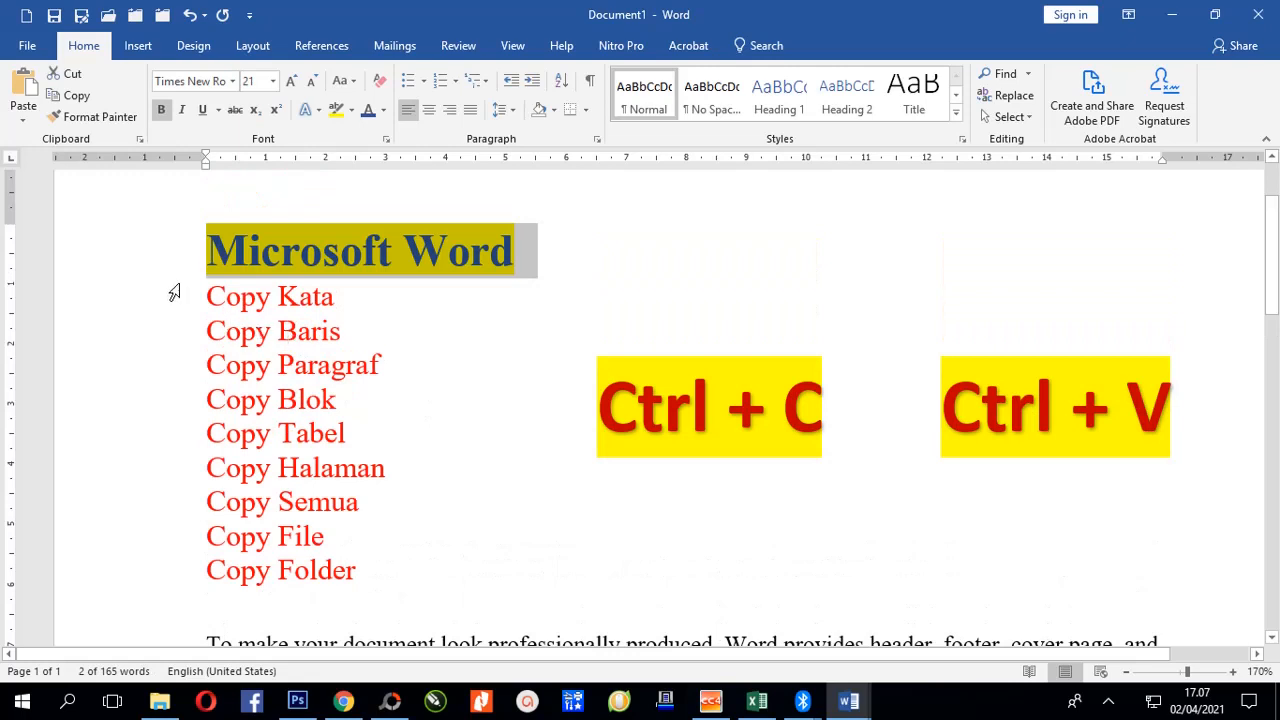
pyautogui.click(100, 248)
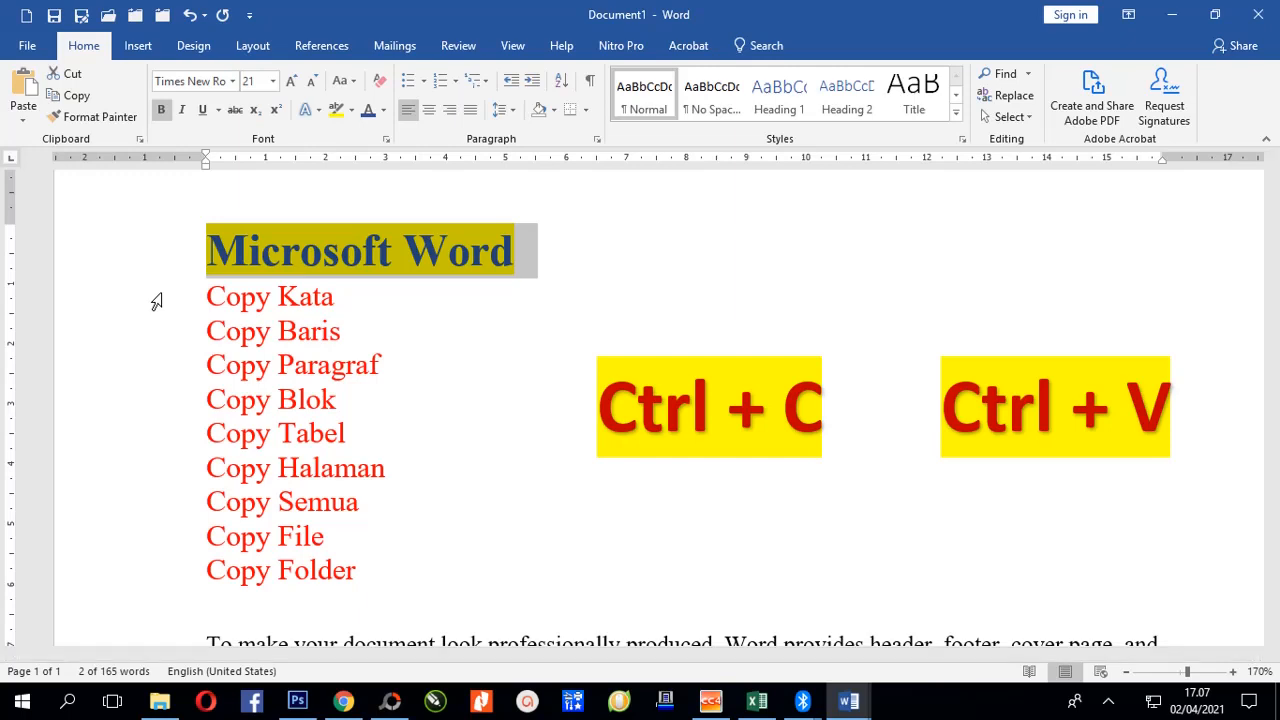
# Select the entire document content at once, check it back up to the heading, and deselect it.
pyautogui.hotkey('ctrl', 'a')
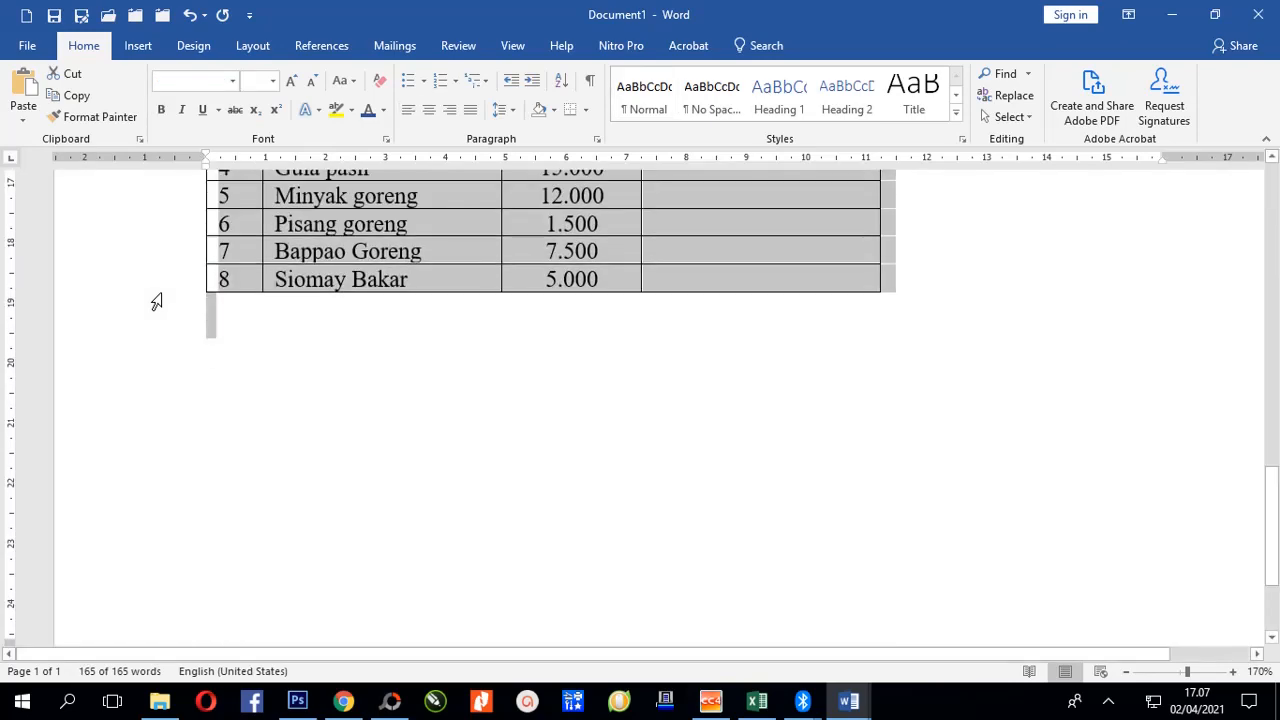
pyautogui.scroll(3, 294, 294)
pyautogui.scroll(10, 312, 360)
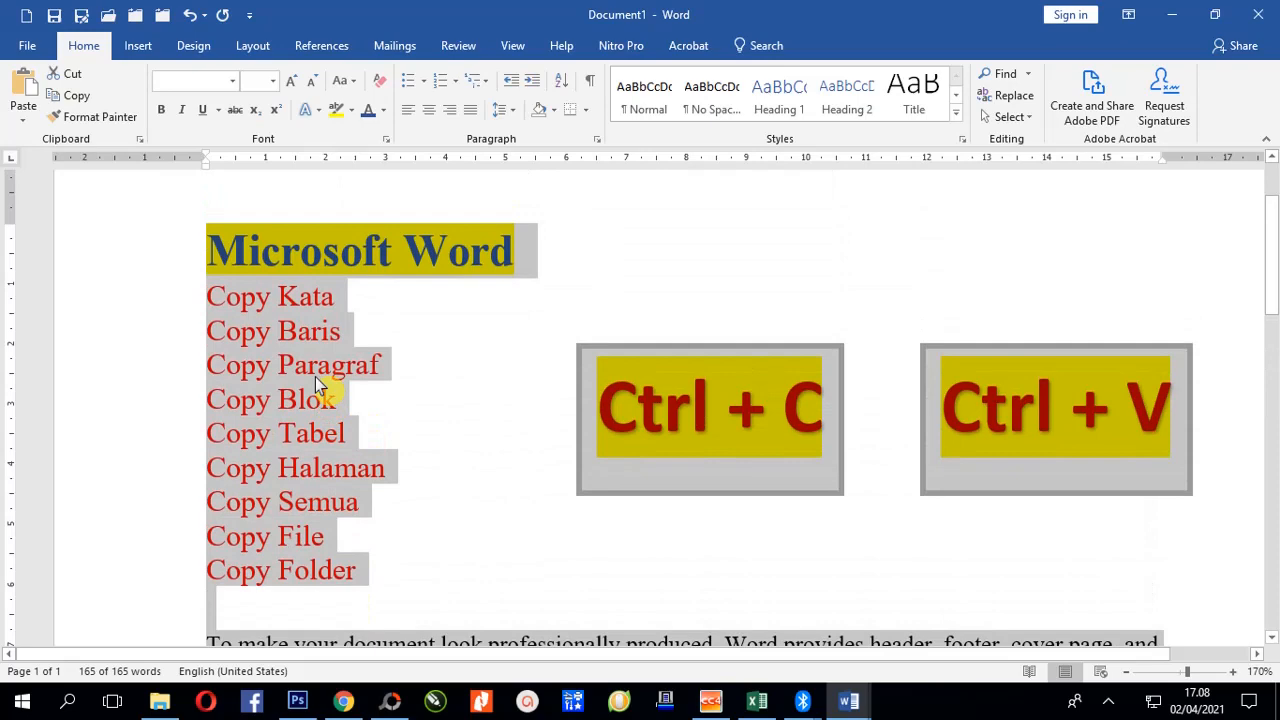
pyautogui.click(315, 377)
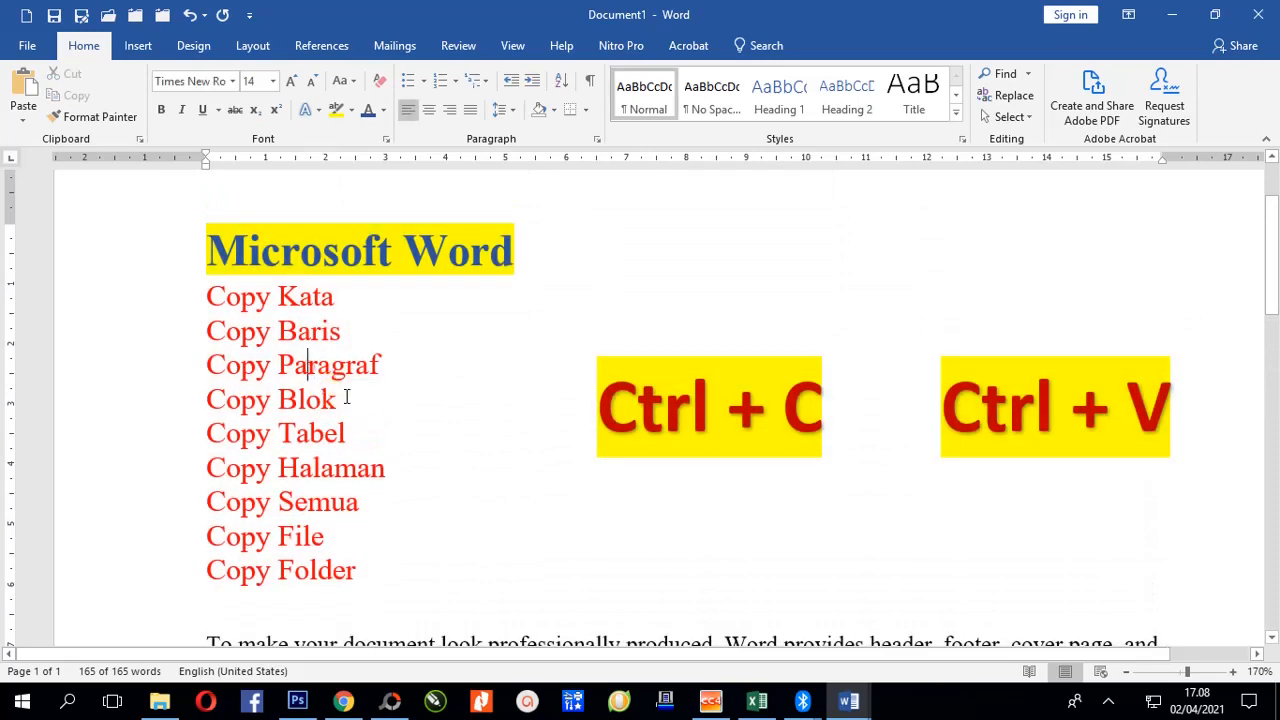
# Select everything with the Select All command, check the selection down through the table, and clear it.
pyautogui.scroll(-3, 371, 423)
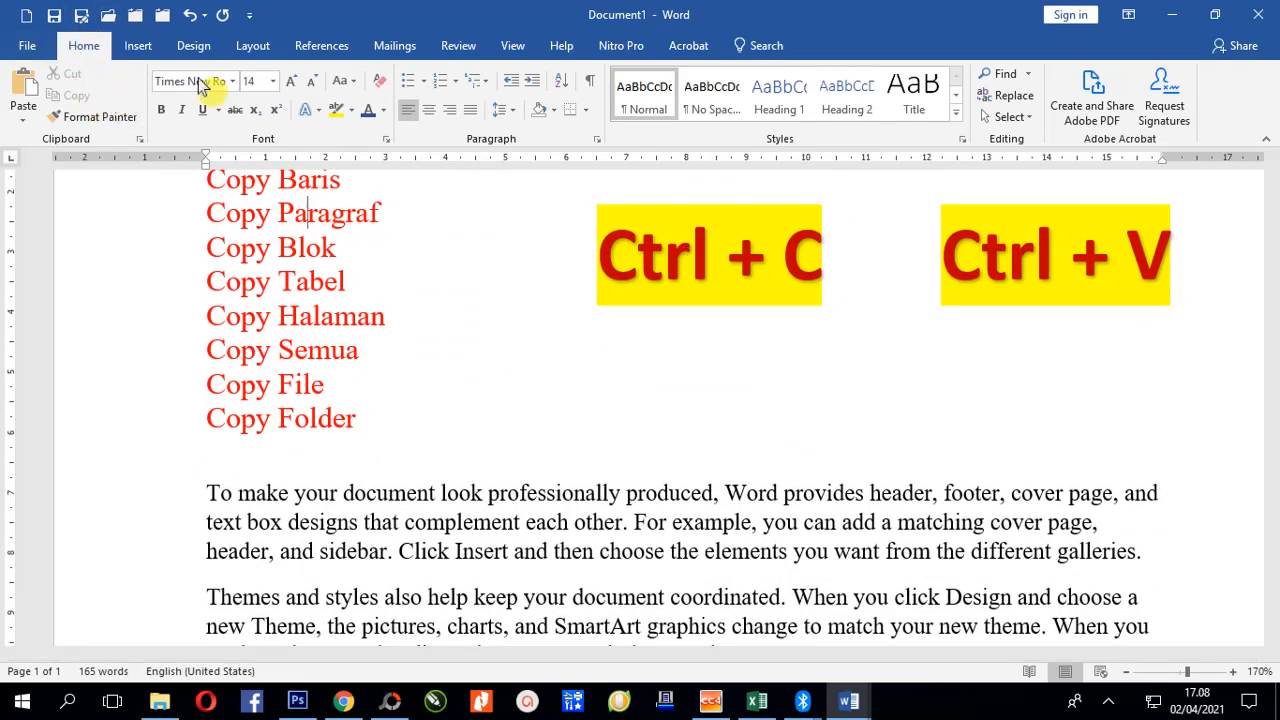
pyautogui.click(1033, 118)
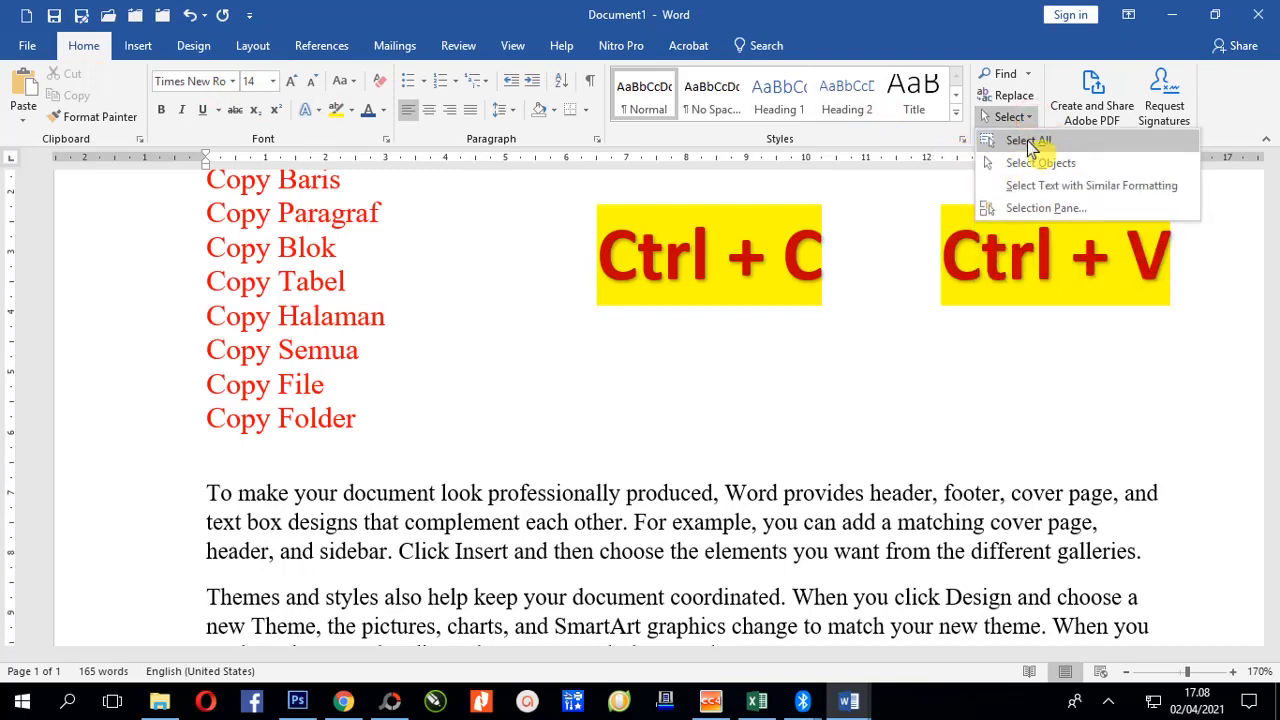
pyautogui.click(1030, 143)
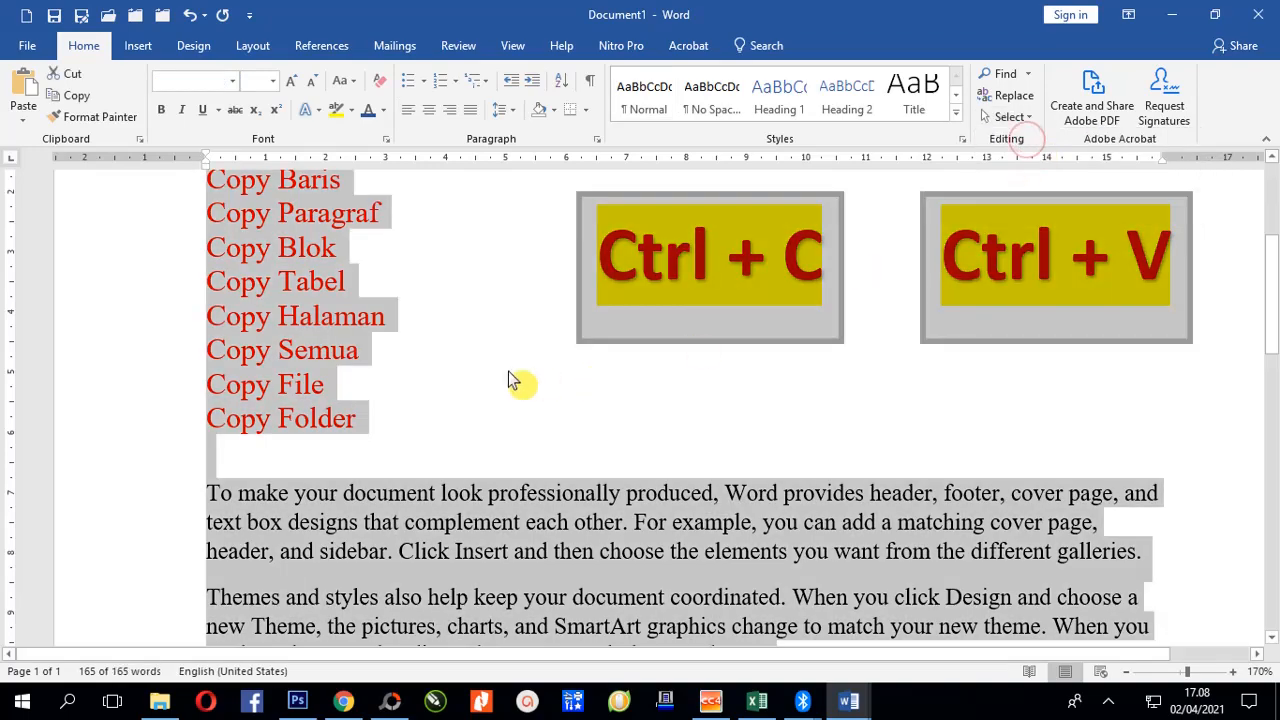
pyautogui.scroll(-5, 508, 380)
pyautogui.scroll(-4, 503, 380)
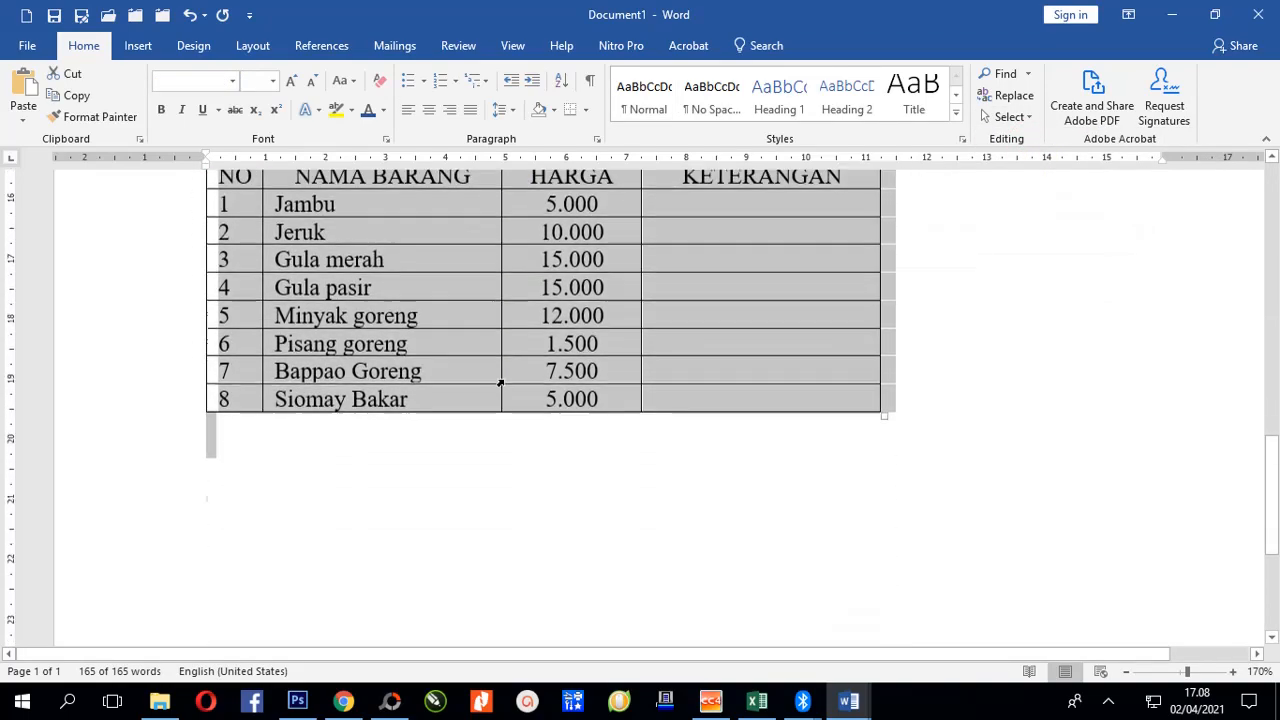
pyautogui.scroll(5, 508, 380)
pyautogui.scroll(10, 511, 374)
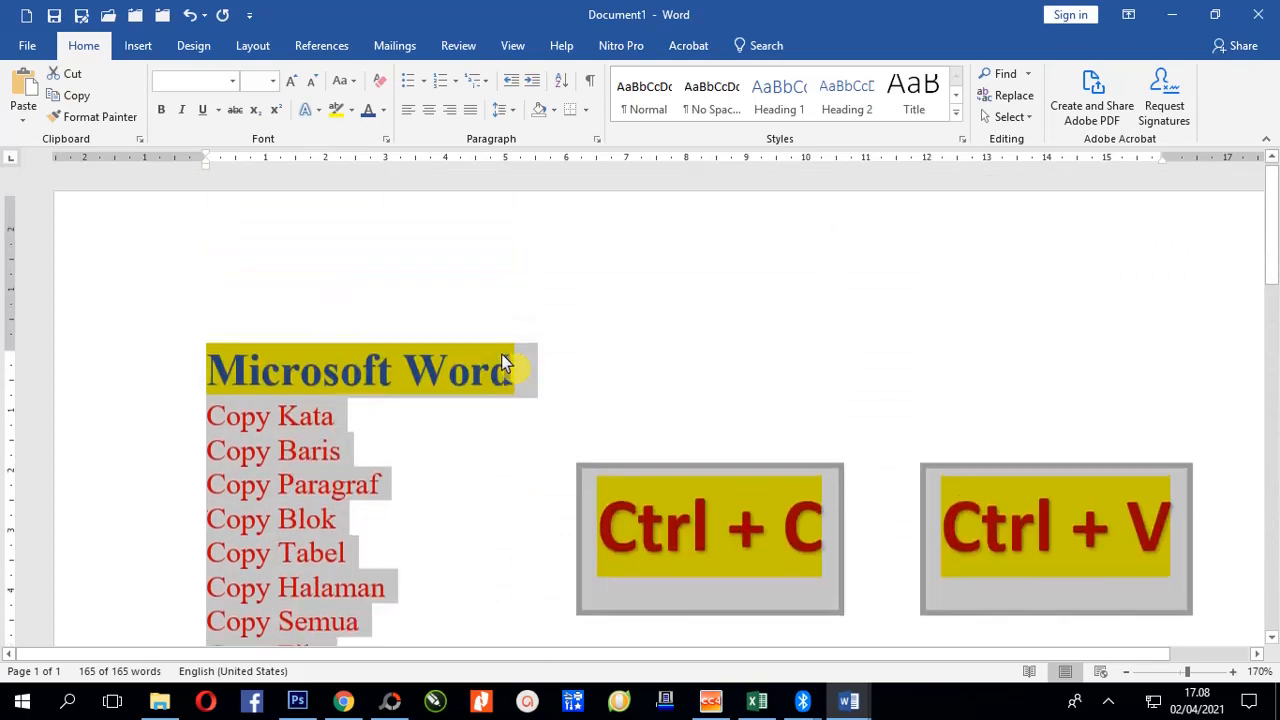
pyautogui.click(451, 458)
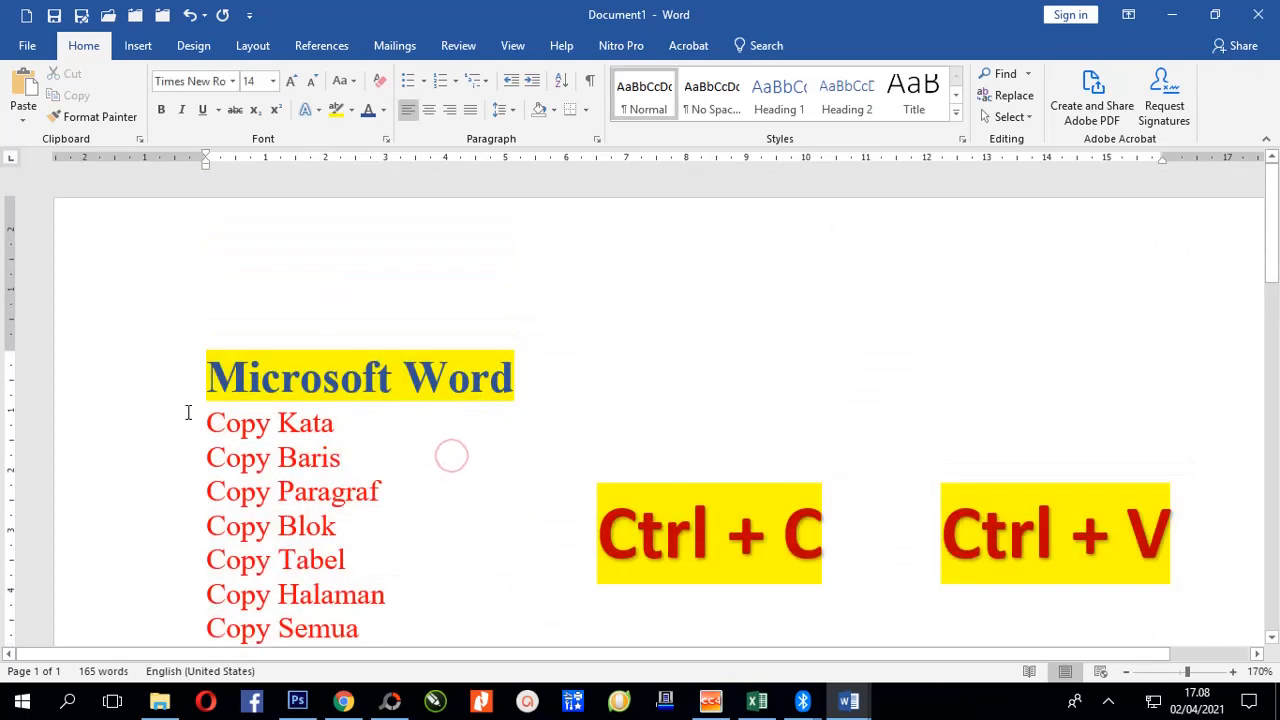
# Select the "Copy File" line in the topic list, and after it the "Copy Folder" line.
pyautogui.scroll(-2, 270, 444)
pyautogui.scroll(-2, 285, 450)
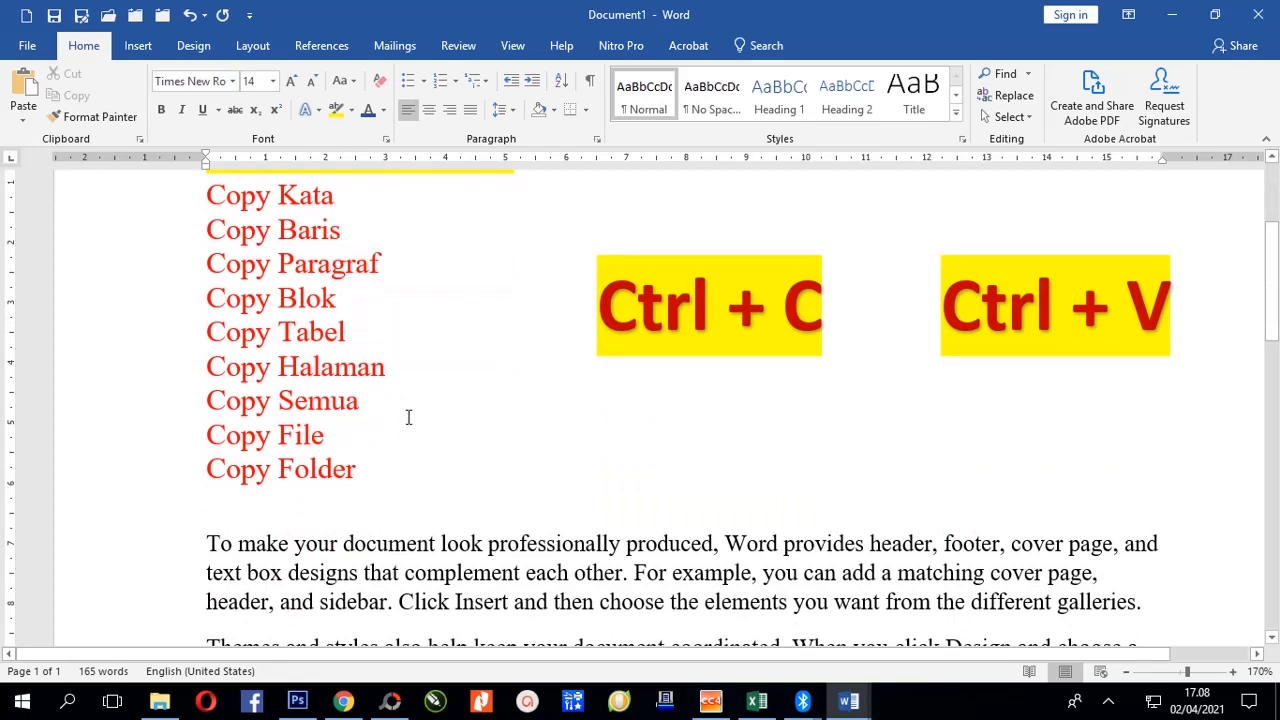
pyautogui.scroll(-1, 406, 451)
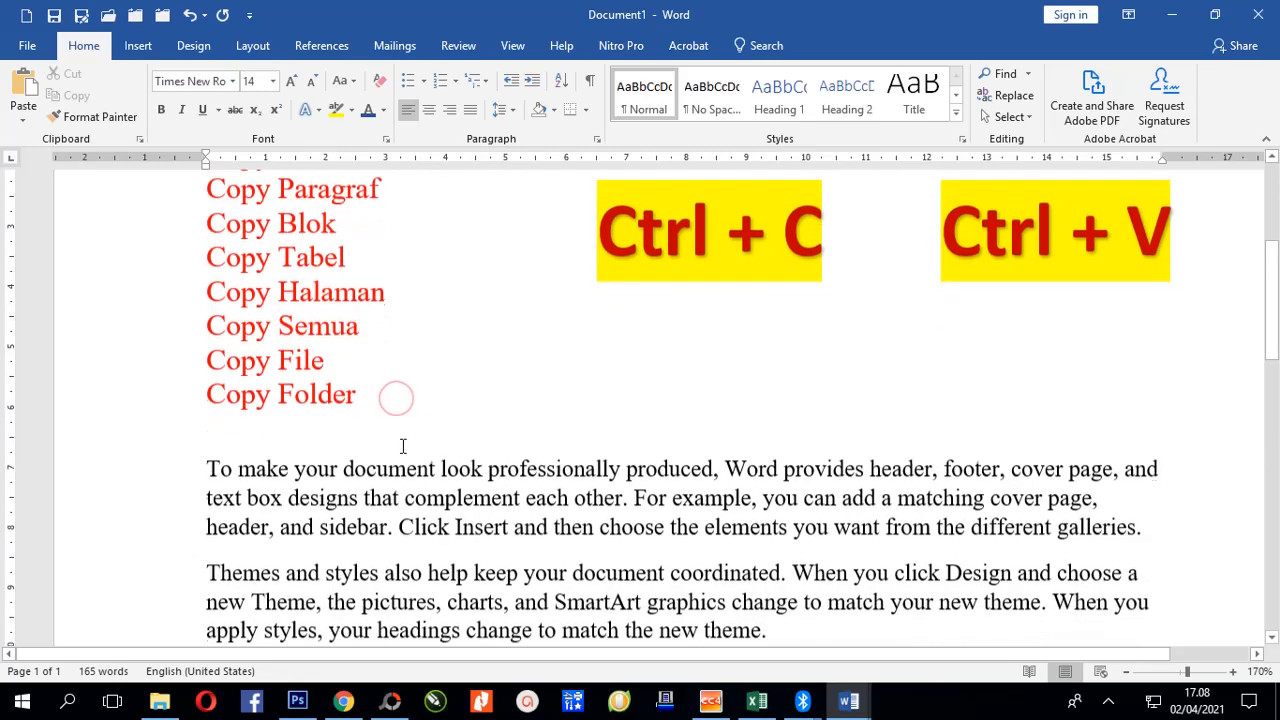
pyautogui.click(143, 356)
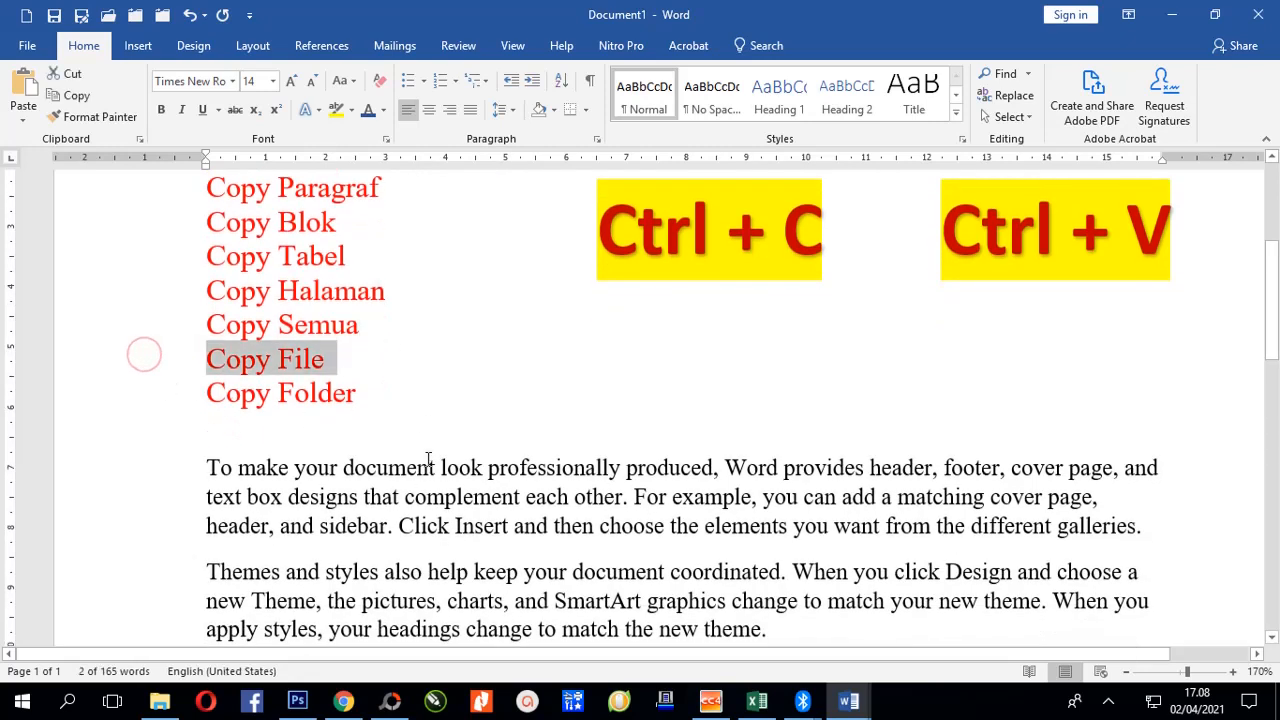
pyautogui.click(146, 393)
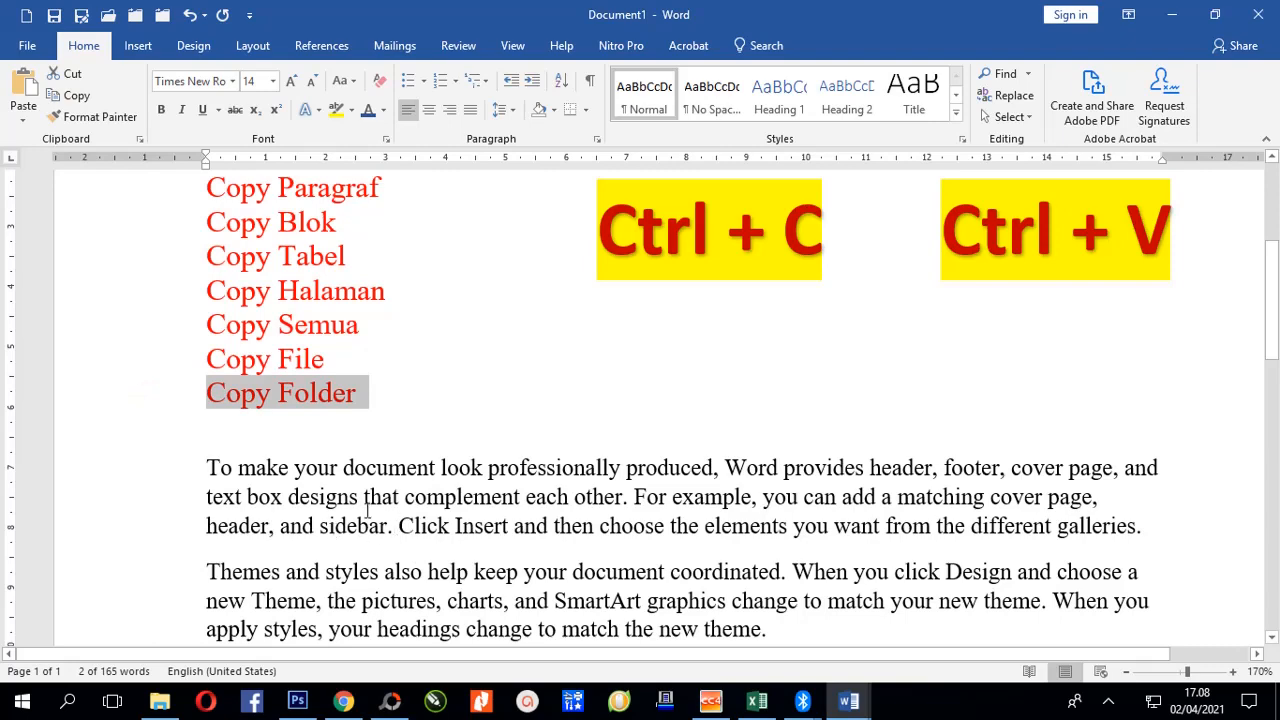
# Switch to File Explorer and copy the file ALAMAT KANCA PENSIUNAN.docx from the Local Disk folder.
pyautogui.click(161, 706)
pyautogui.scroll(-4, 343, 486)
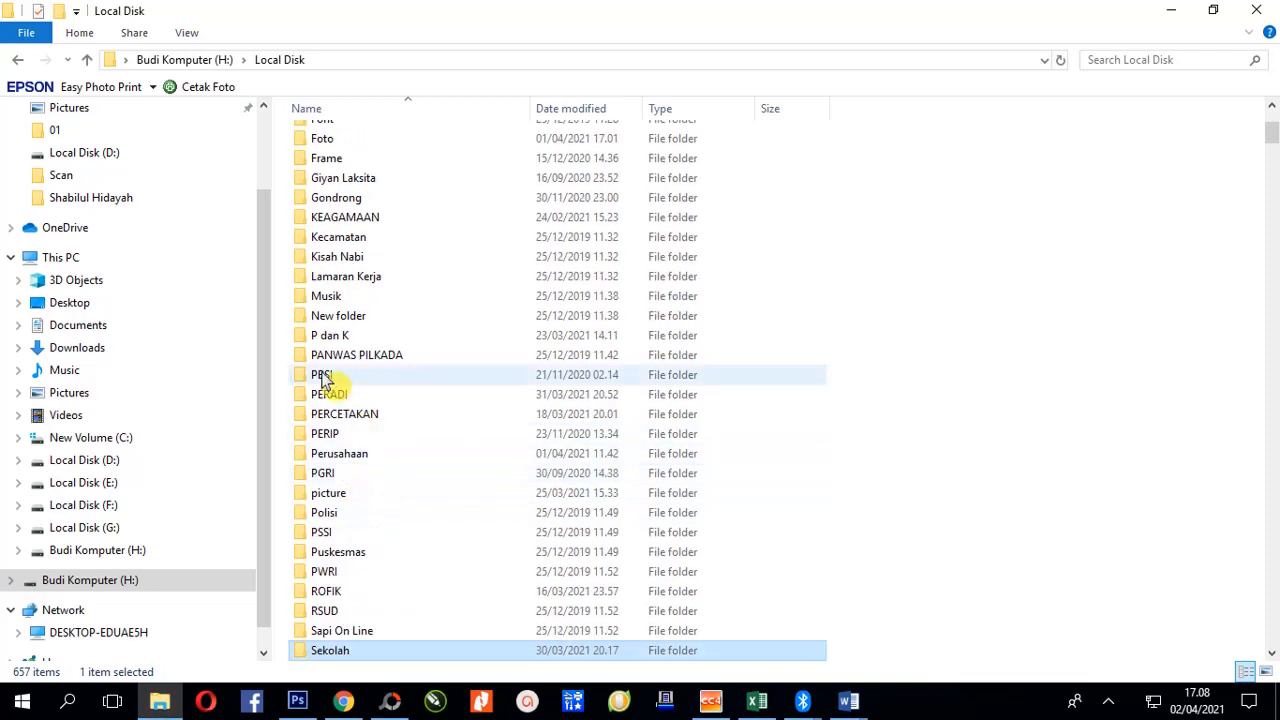
pyautogui.scroll(-13, 380, 440)
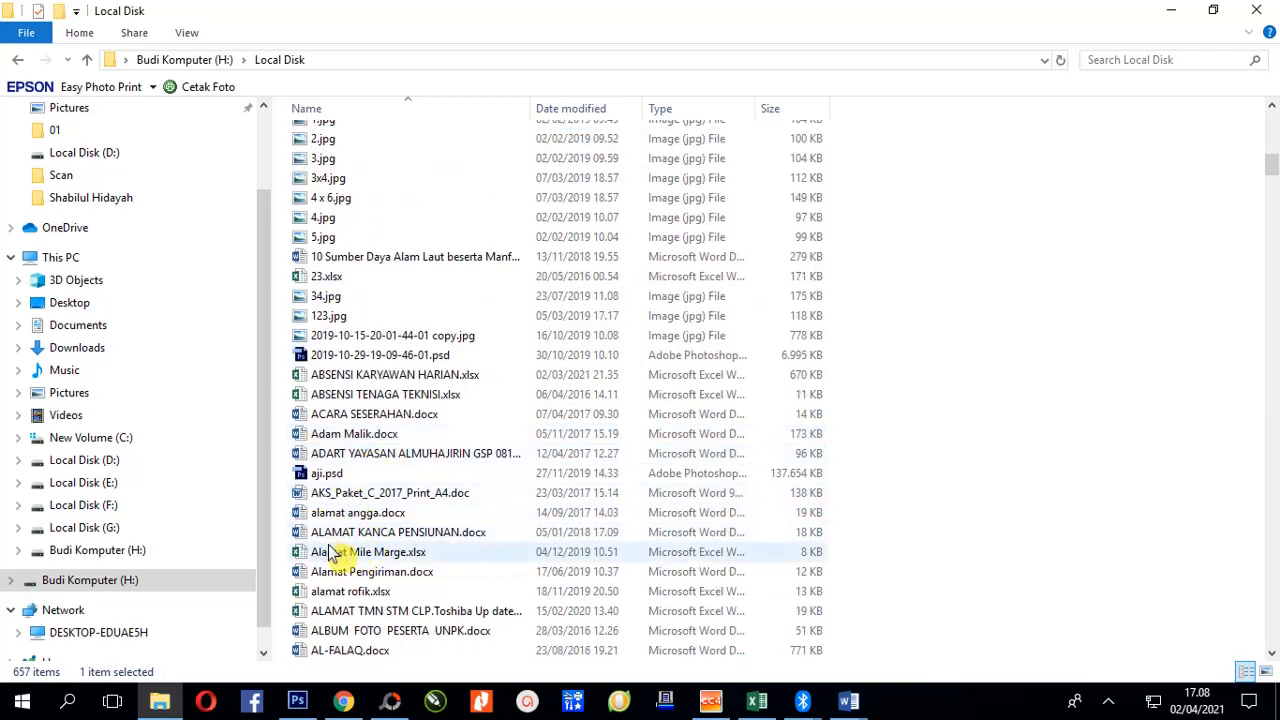
pyautogui.scroll(-2, 360, 548)
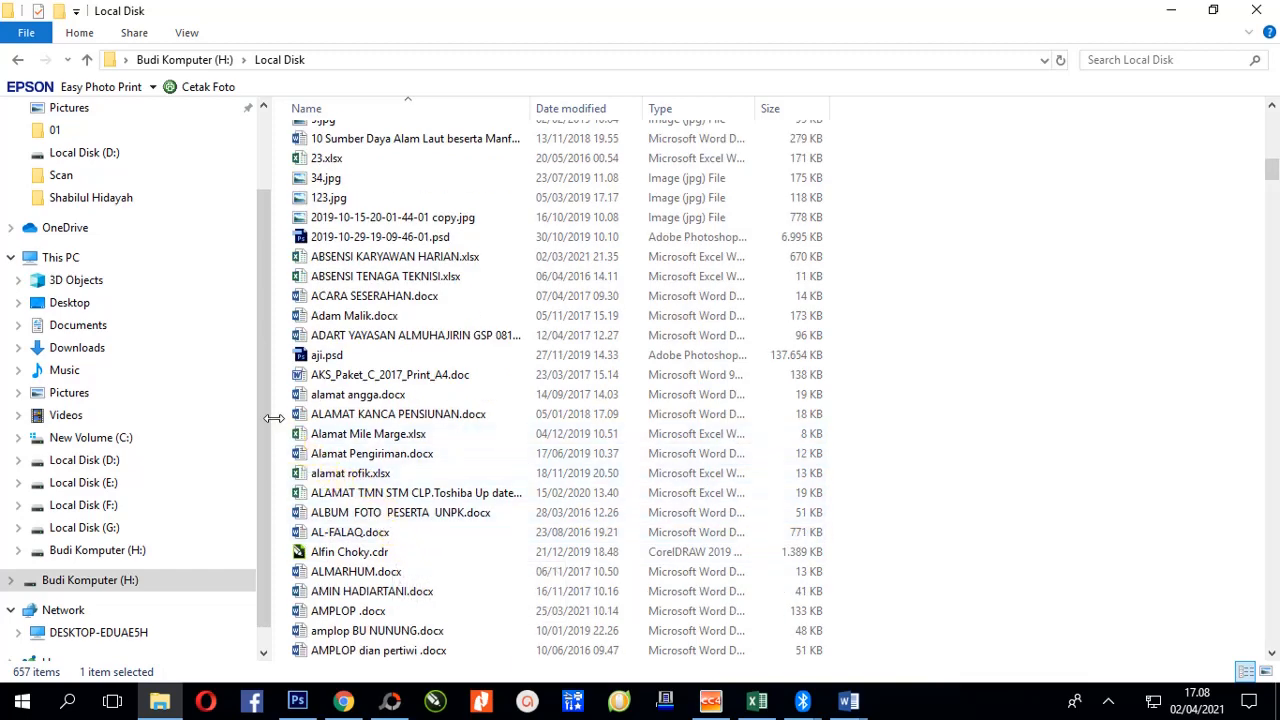
pyautogui.click(341, 420)
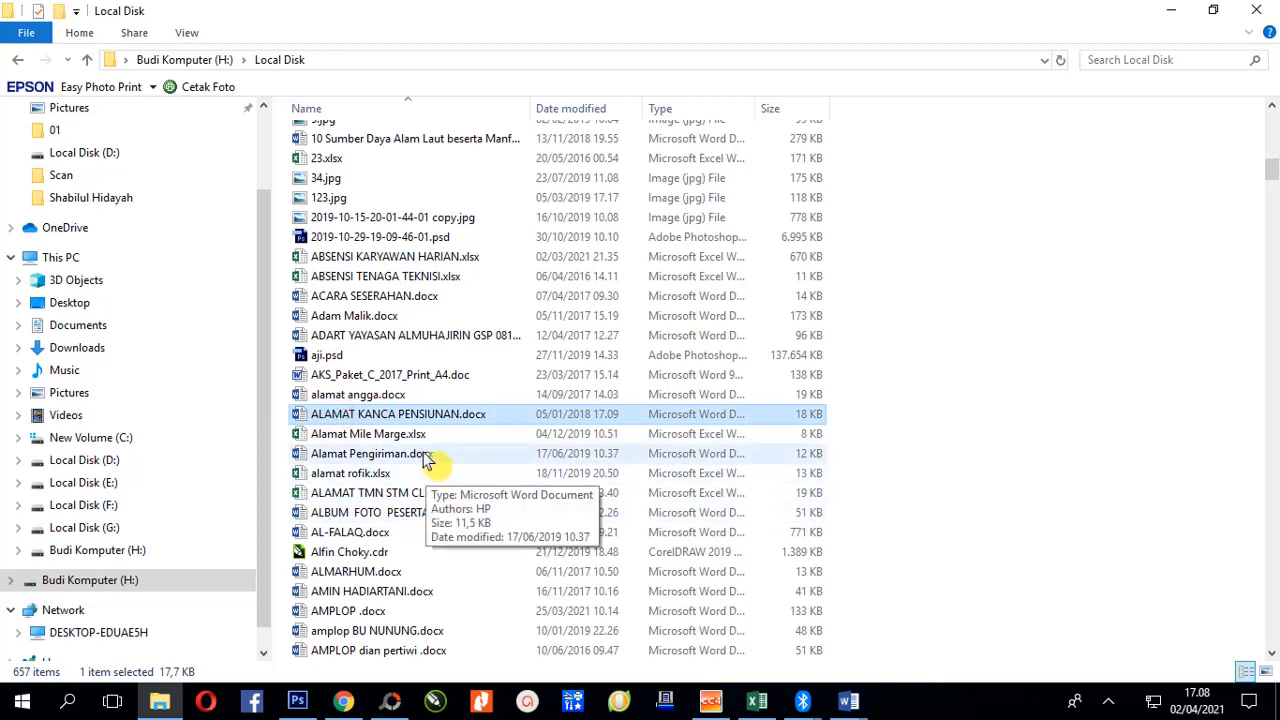
pyautogui.rightClick(379, 419)
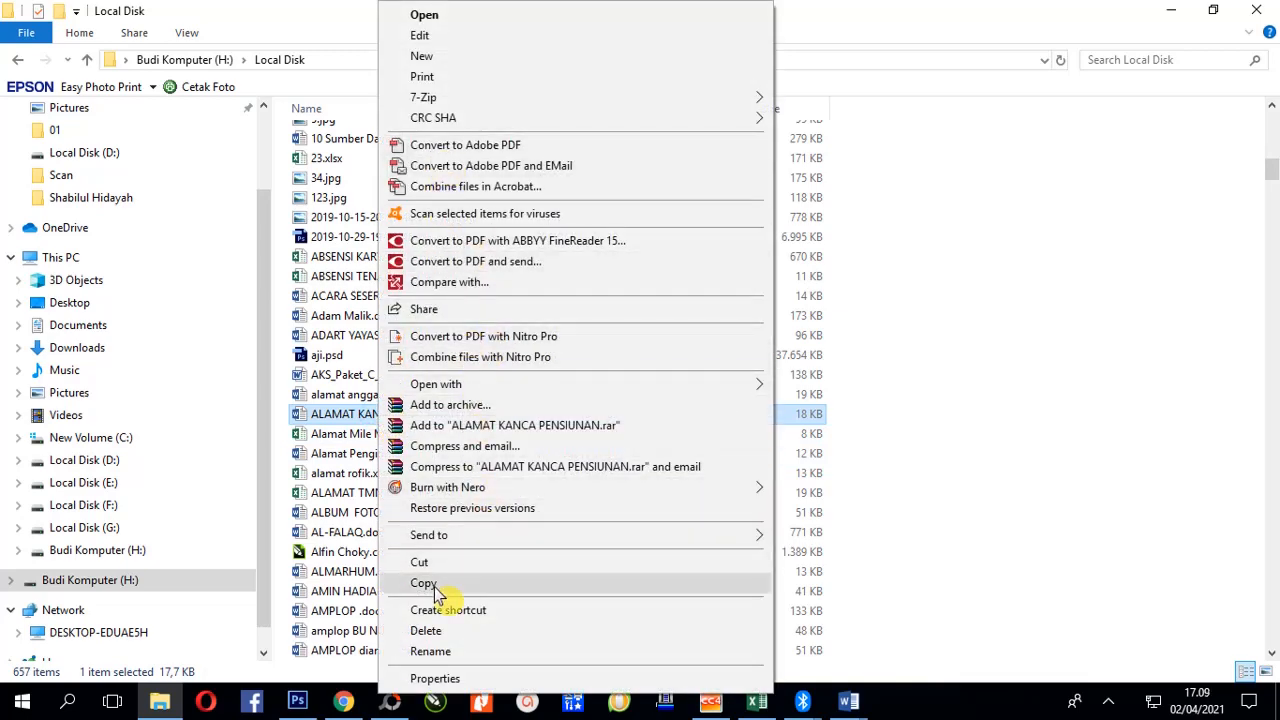
# Paste the copied ALAMAT KANCA PENSIUNAN.docx file into the Scan folder.
pyautogui.click(267, 285)
pyautogui.moveTo(267, 285); pyautogui.dragTo(258, 222)
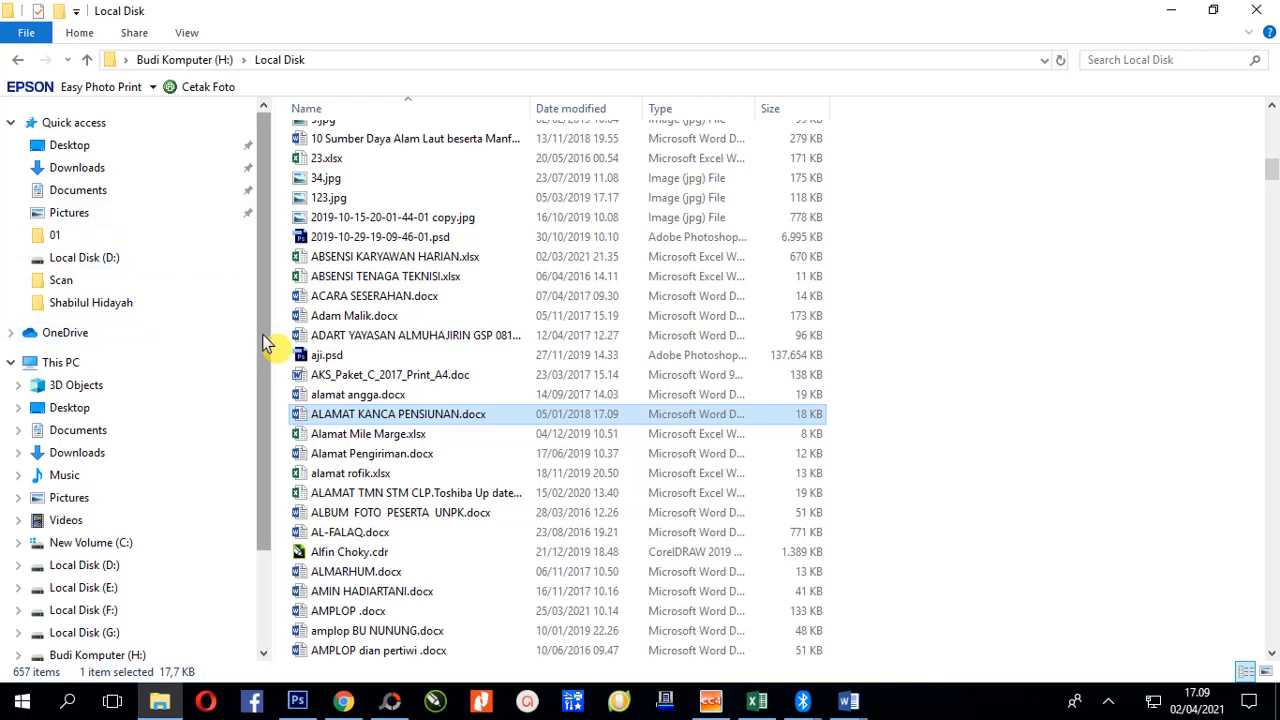
pyautogui.moveTo(269, 335); pyautogui.dragTo(258, 462)
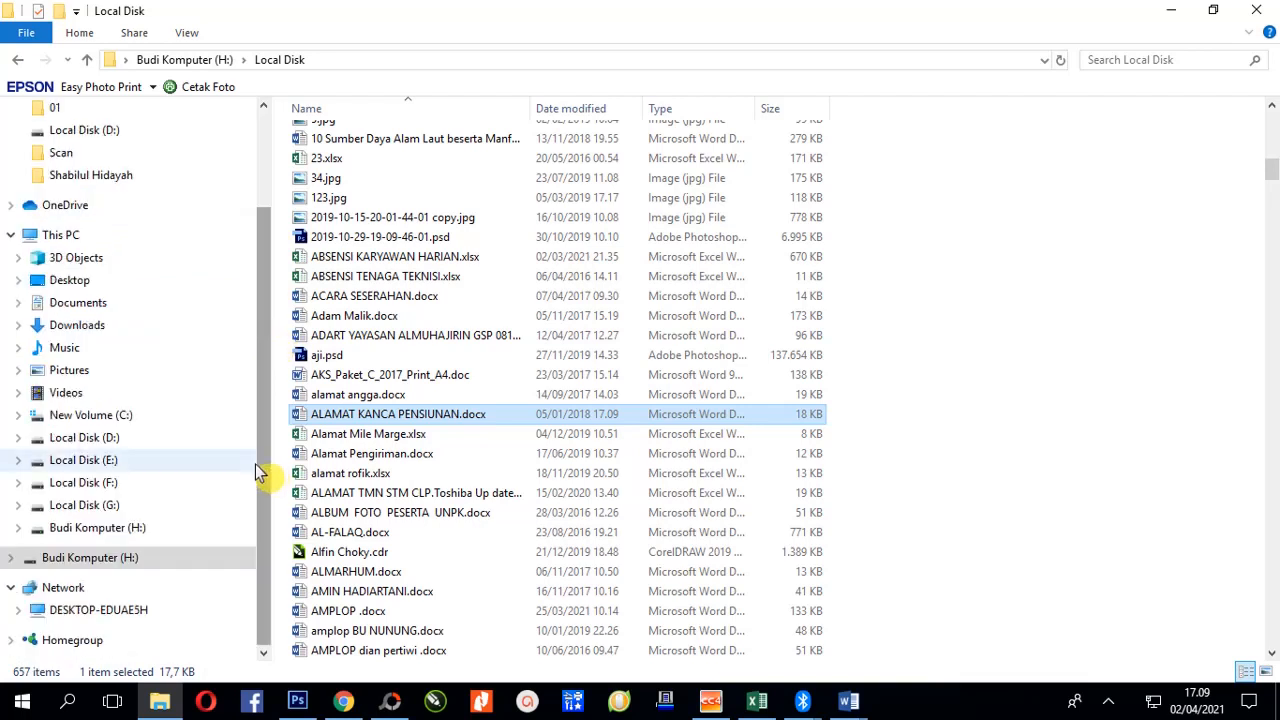
pyautogui.scroll(2, 180, 410)
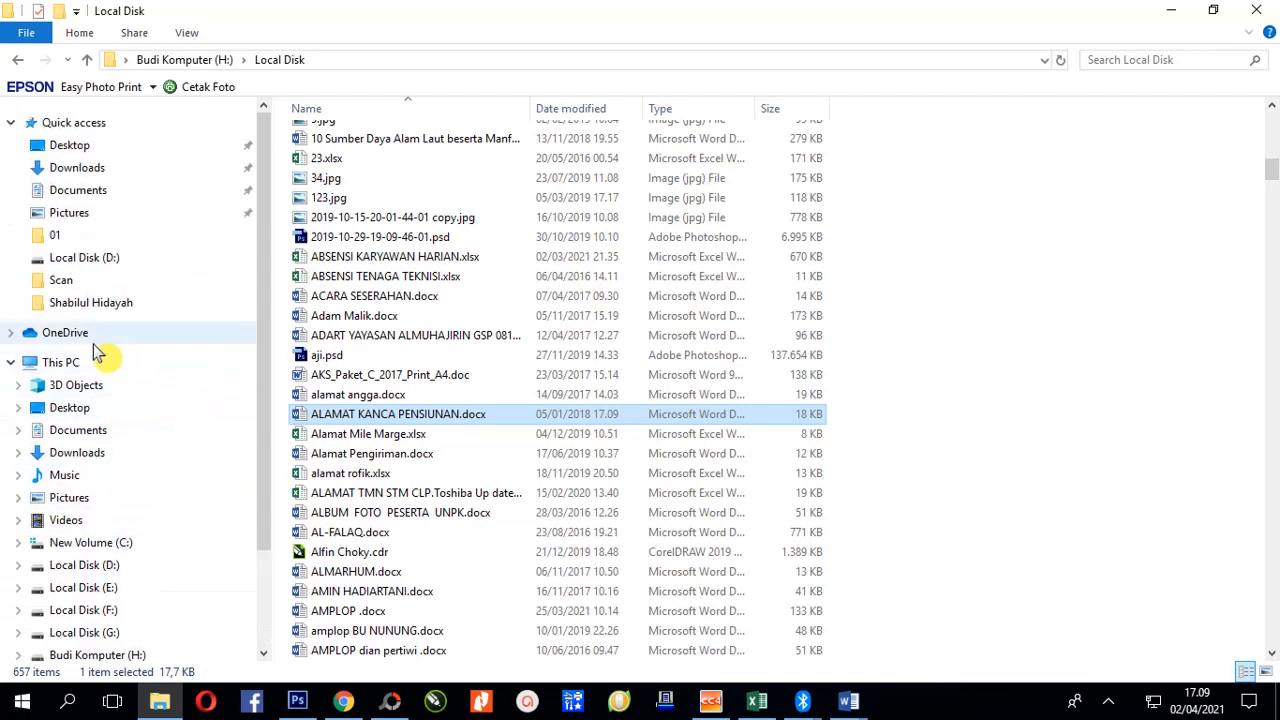
pyautogui.click(61, 280)
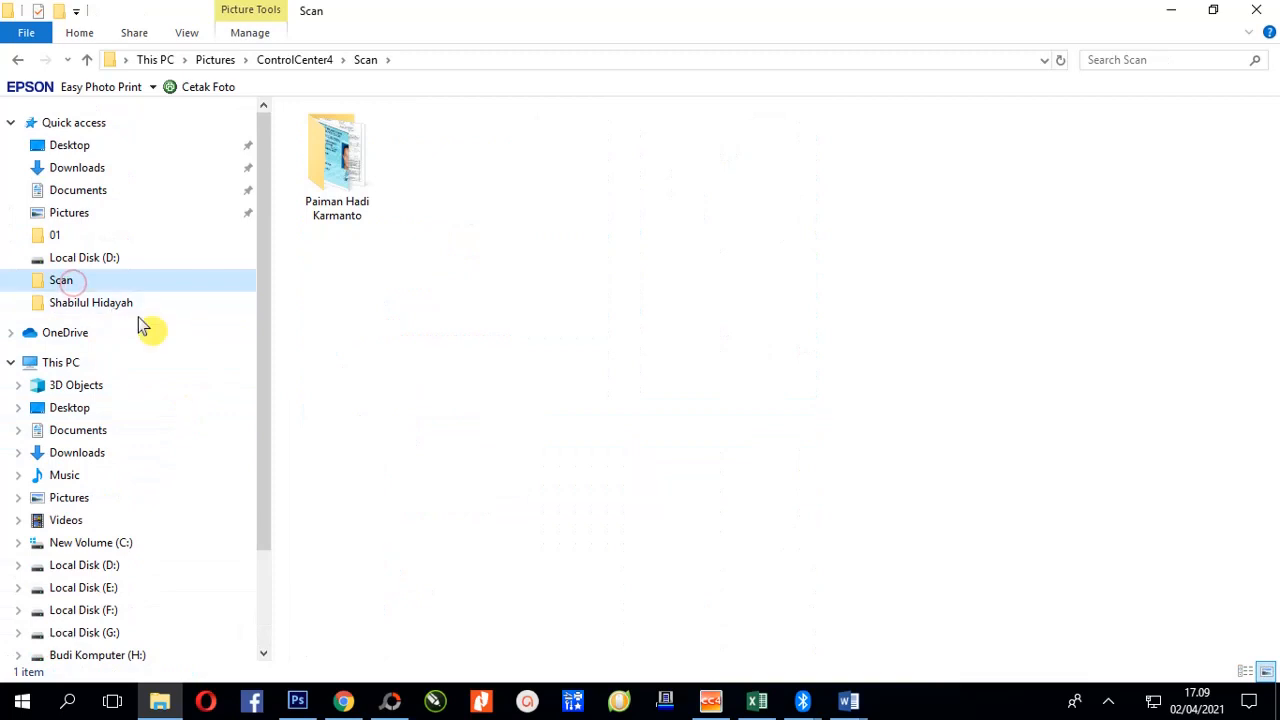
pyautogui.rightClick(546, 316)
pyautogui.click(591, 446)
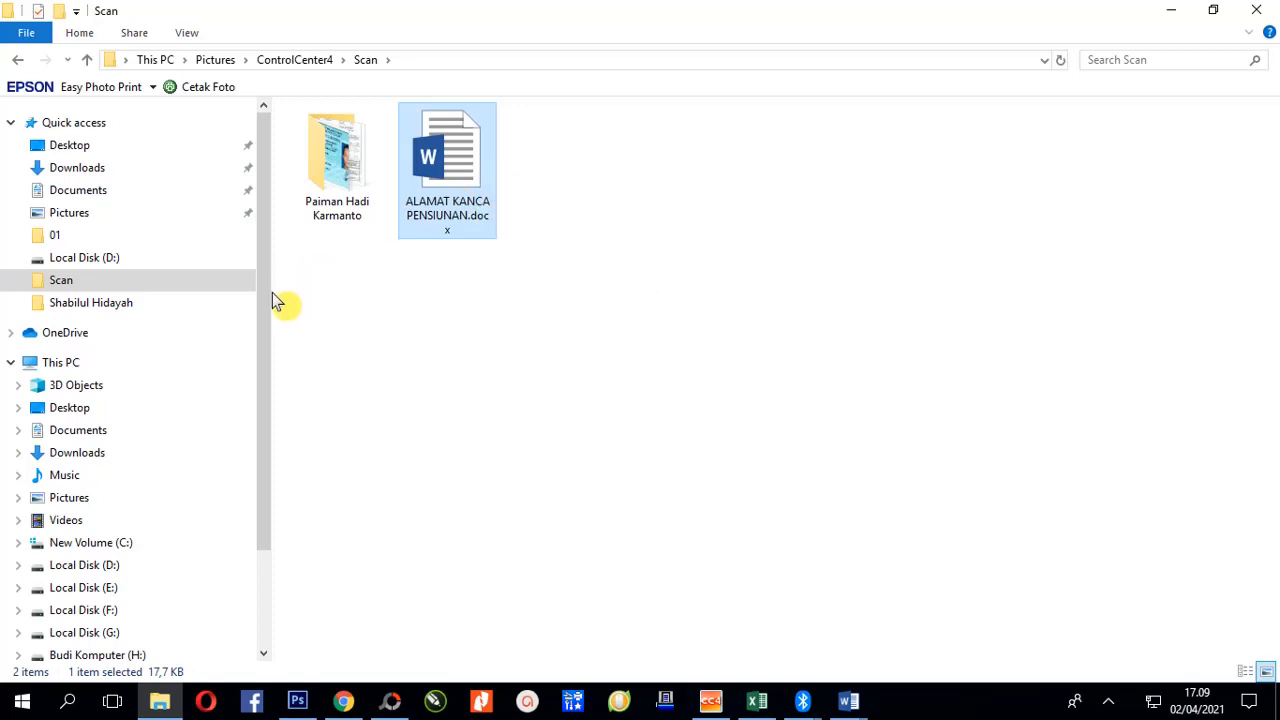
# Open the Budi Komputer (H:) drive and copy the SURAT KETERANGAN WARIS & PERNYATAAN Word file.
pyautogui.click(97, 654)
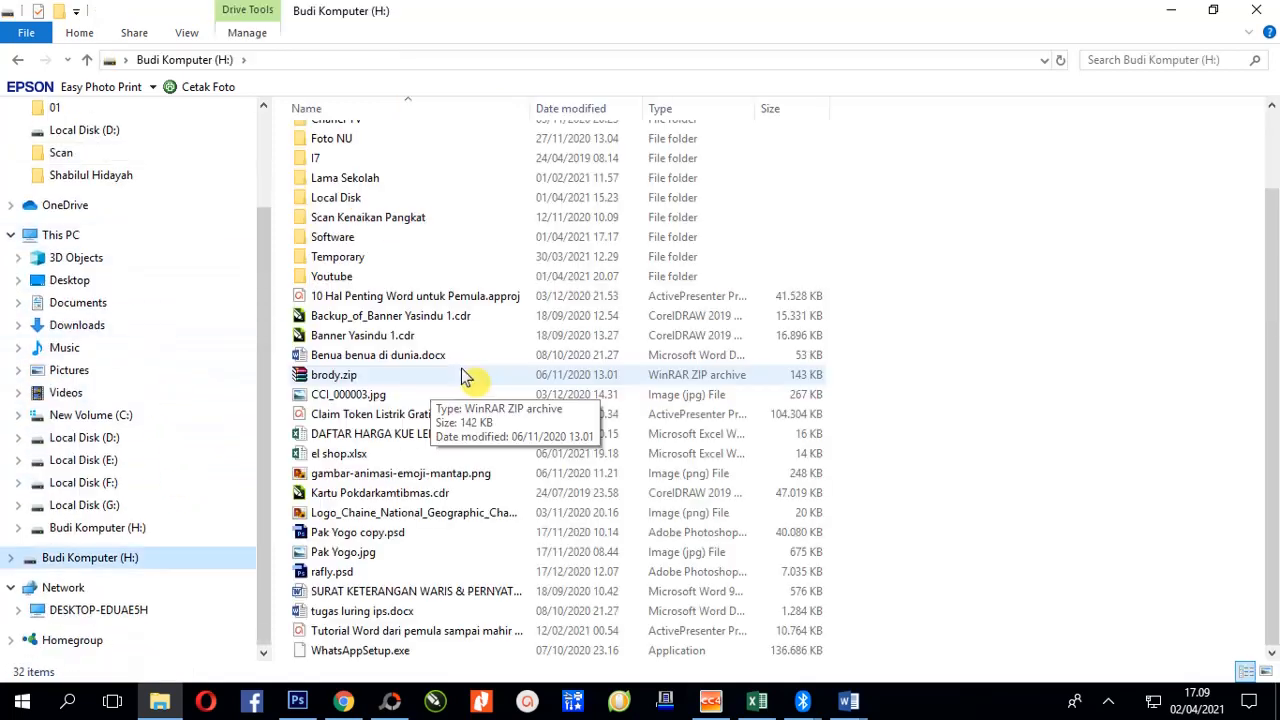
pyautogui.click(393, 596)
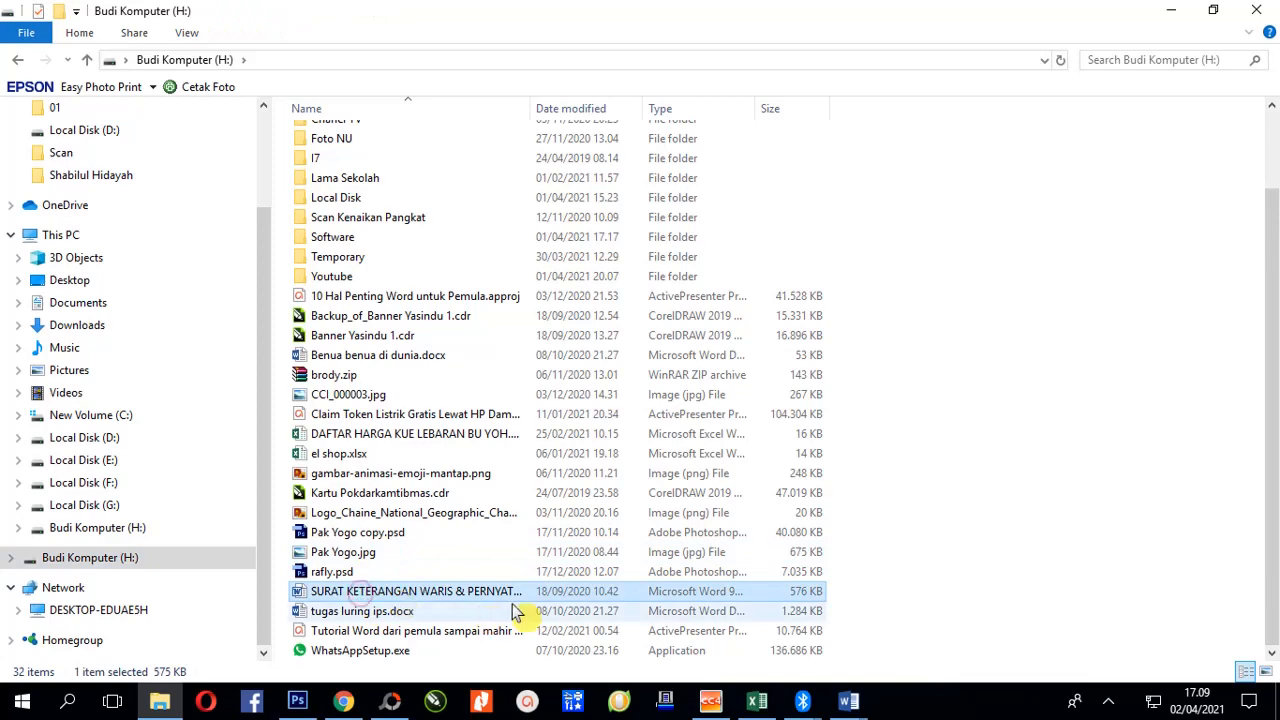
pyautogui.rightClick(472, 597)
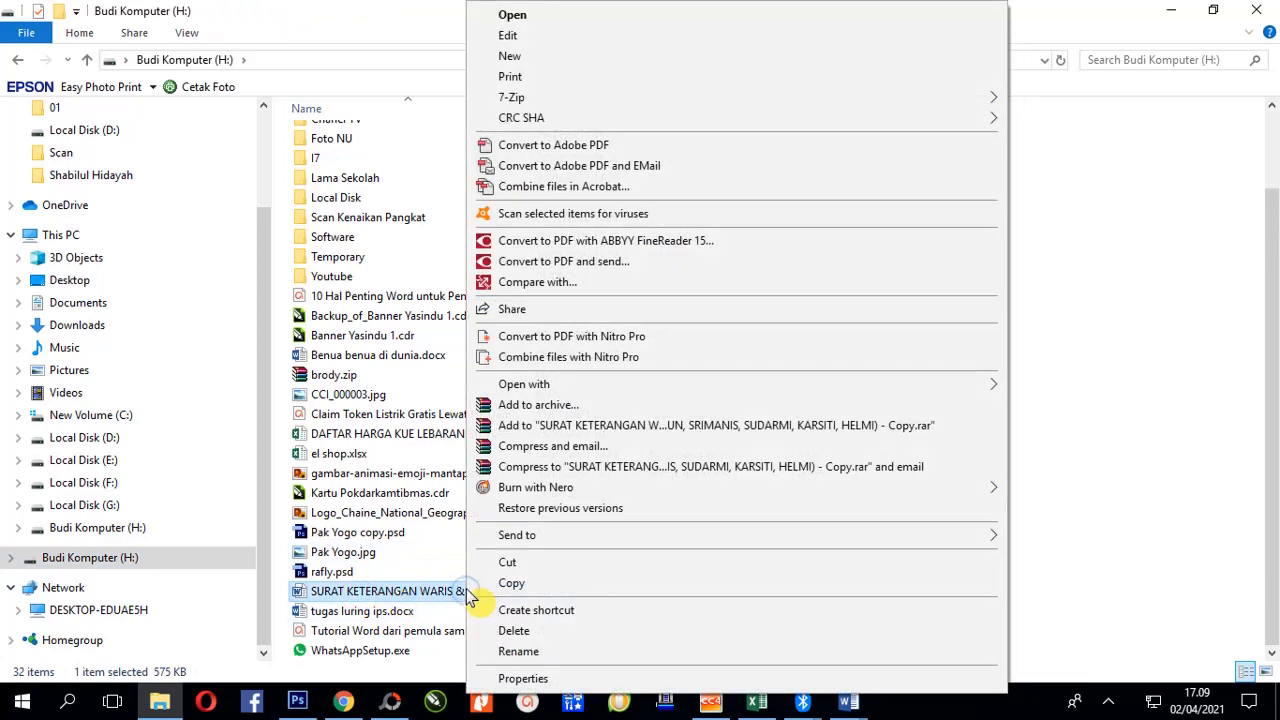
pyautogui.click(511, 584)
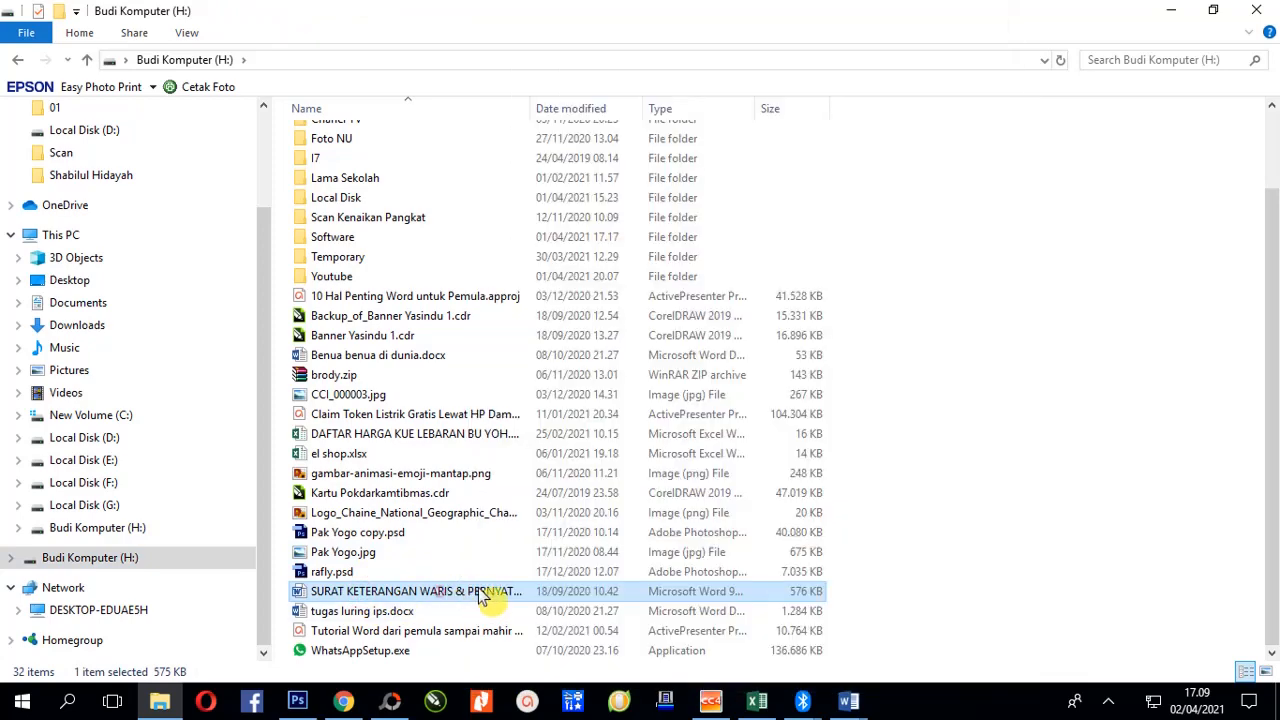
pyautogui.click(530, 591)
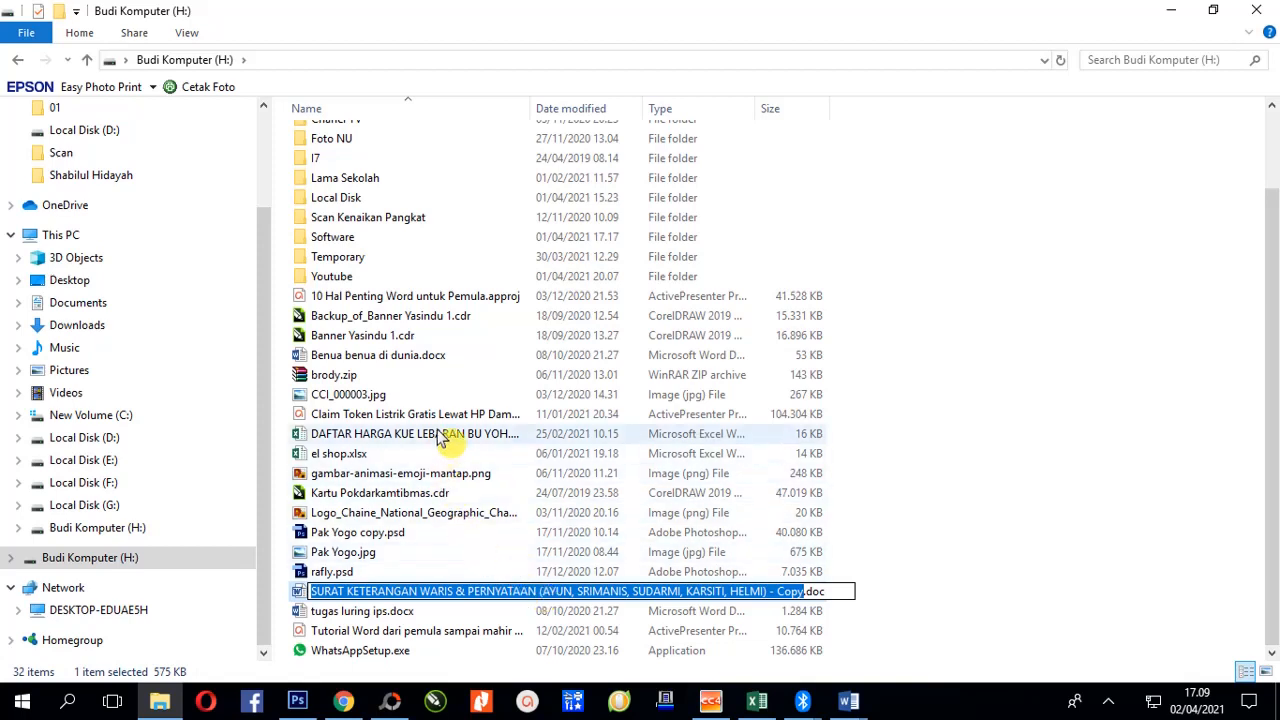
# Copy the Software folder from the Budi Komputer (H:) drive.
pyautogui.scroll(1, 392, 340)
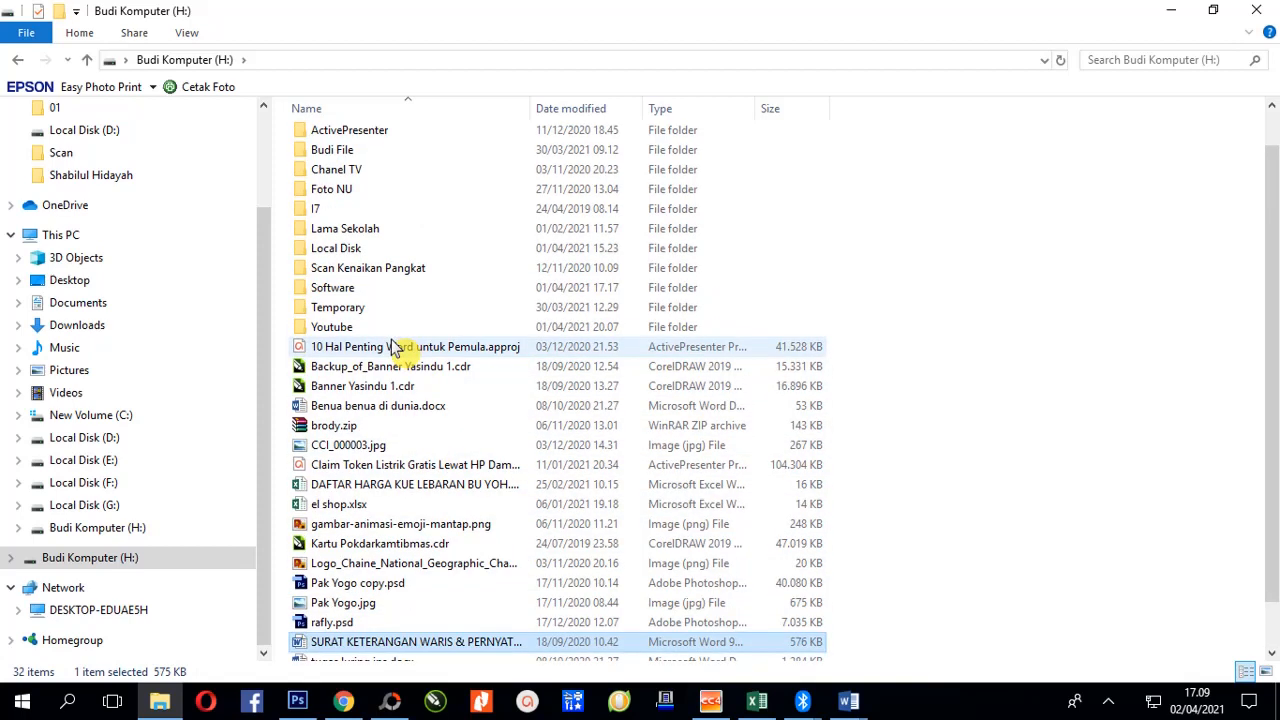
pyautogui.click(340, 252)
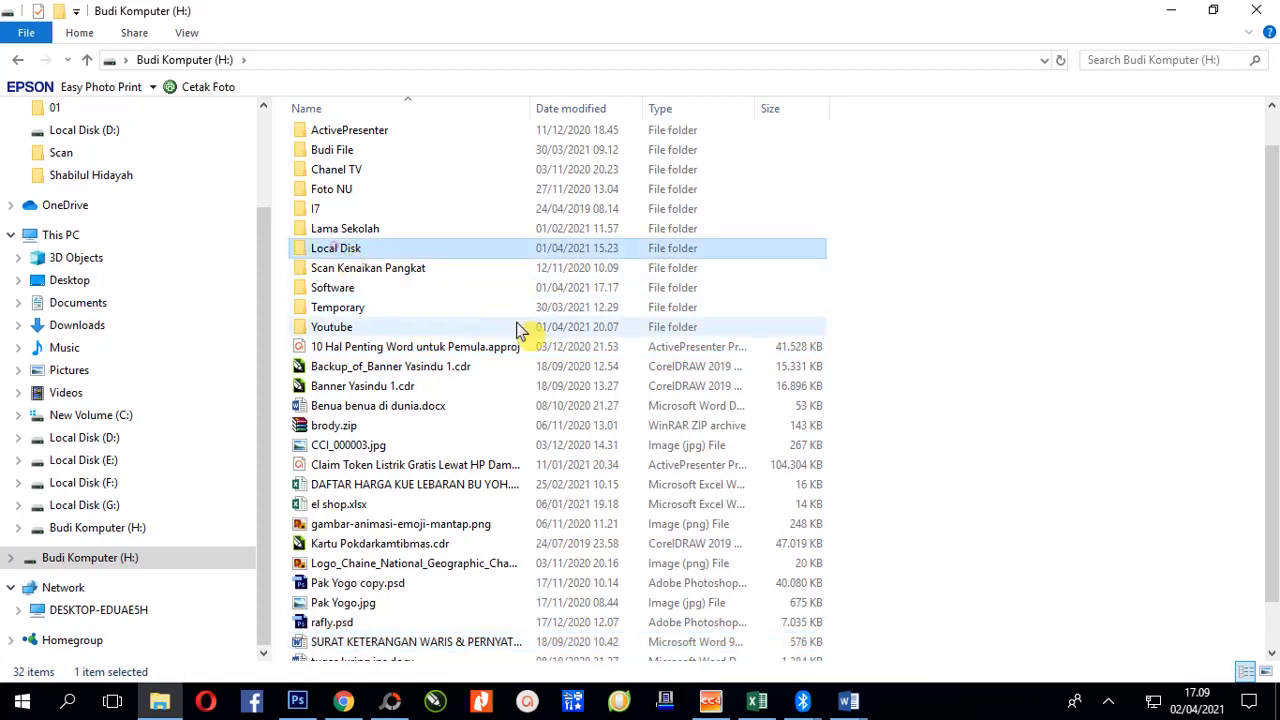
pyautogui.click(338, 289)
pyautogui.rightClick(362, 292)
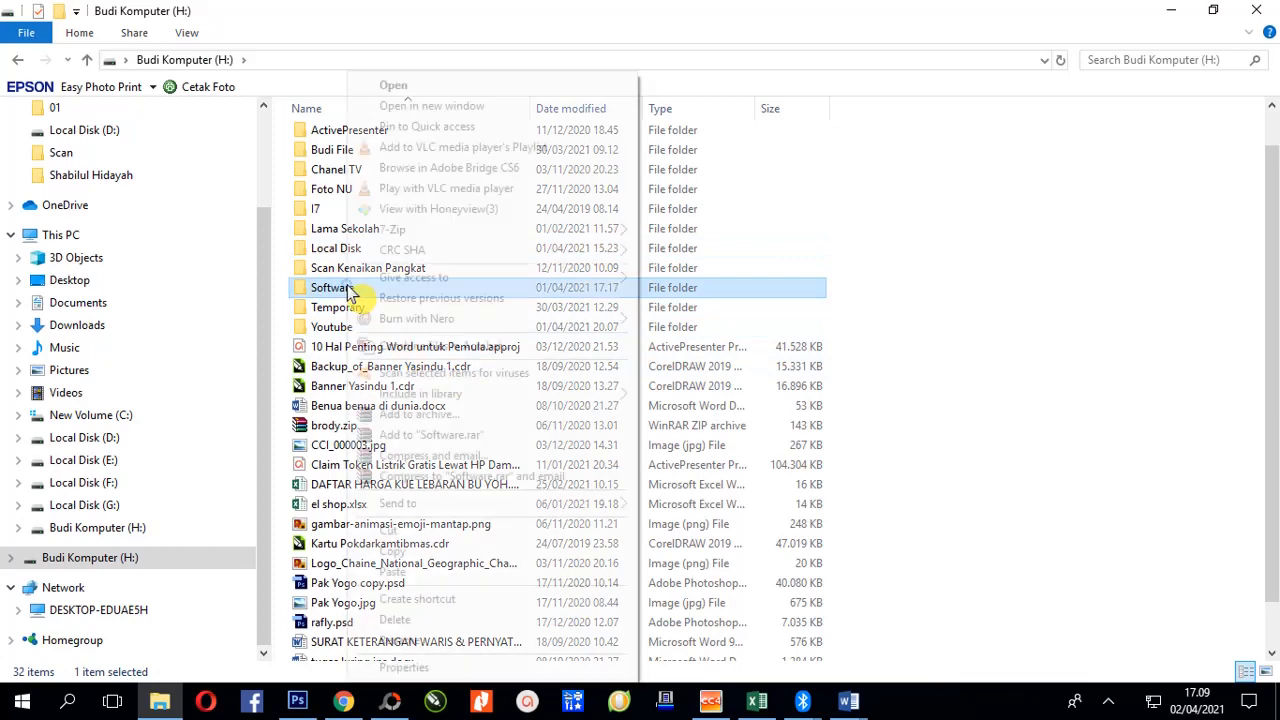
pyautogui.click(403, 551)
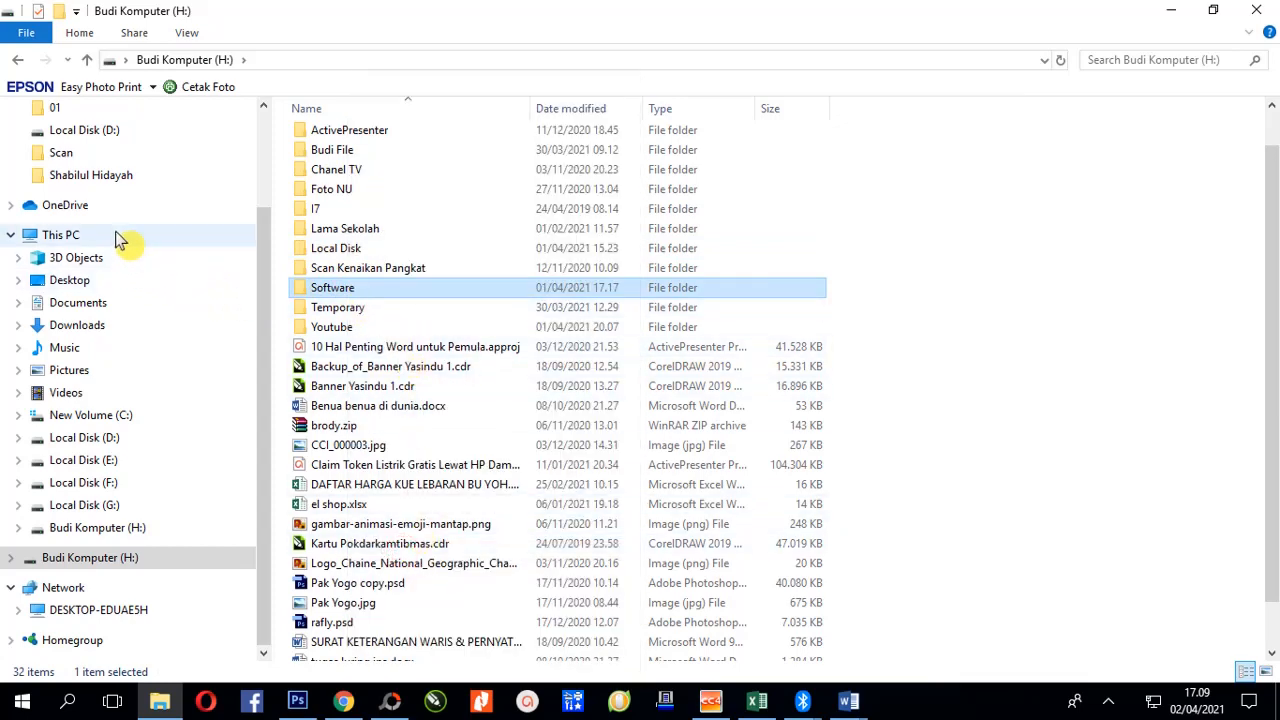
# Paste the copied Software folder into the Scan folder and select the pasted folder once copying ends.
pyautogui.click(70, 153)
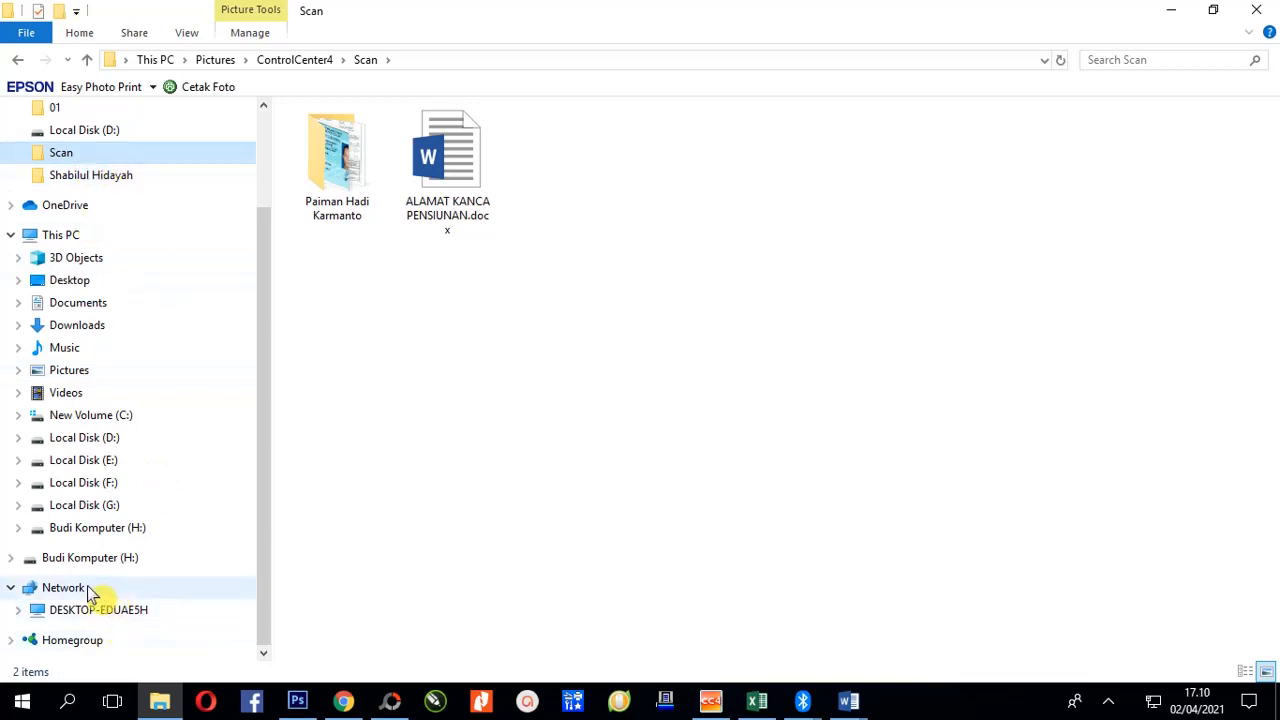
pyautogui.rightClick(500, 410)
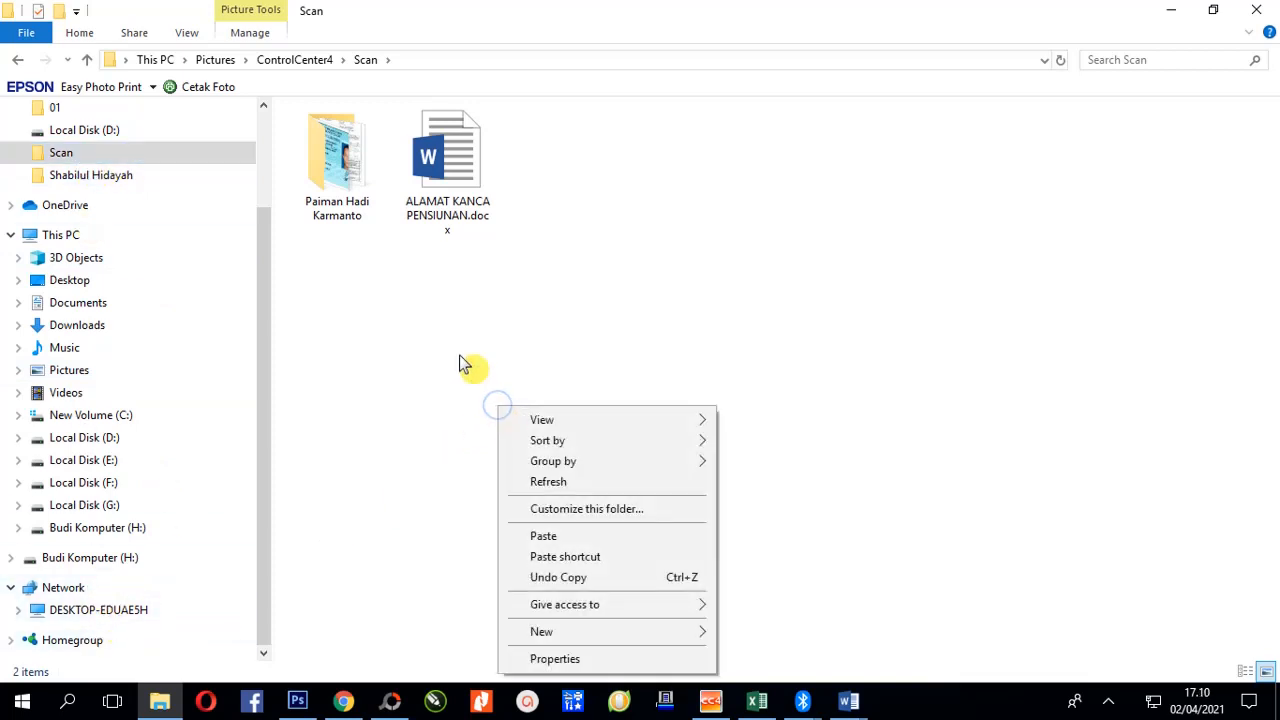
pyautogui.click(567, 538)
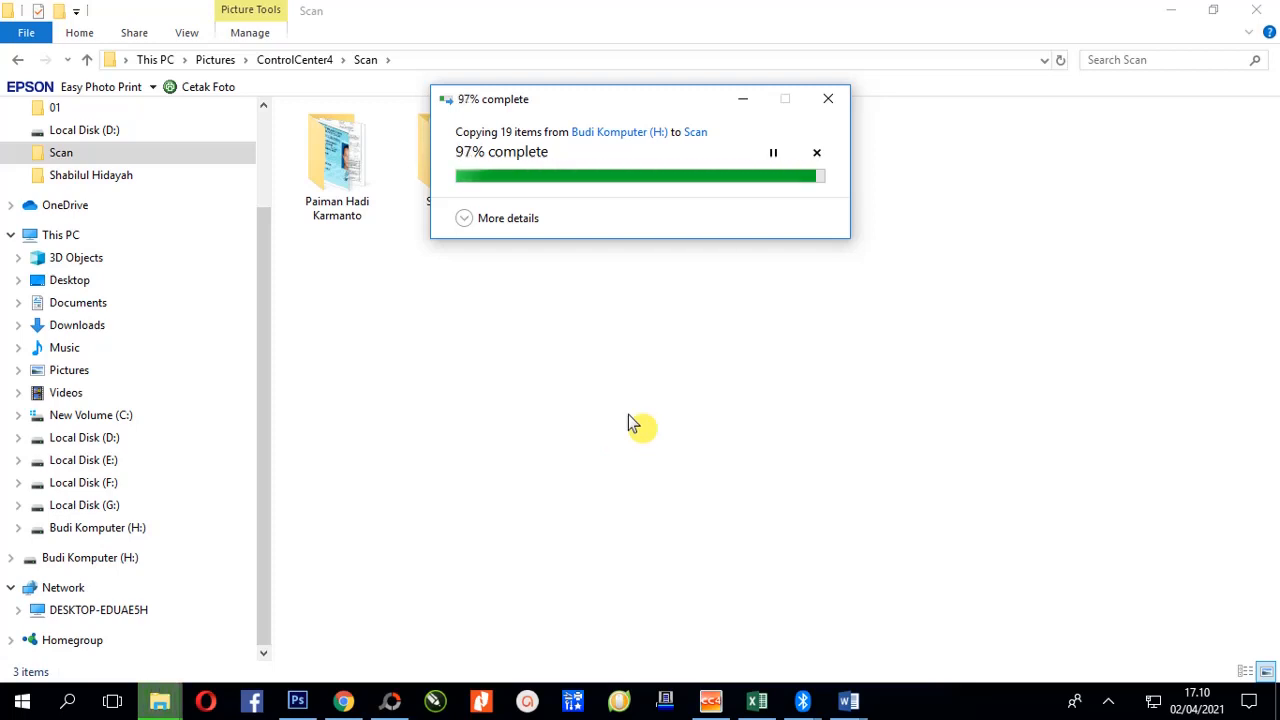
pyautogui.click(466, 280)
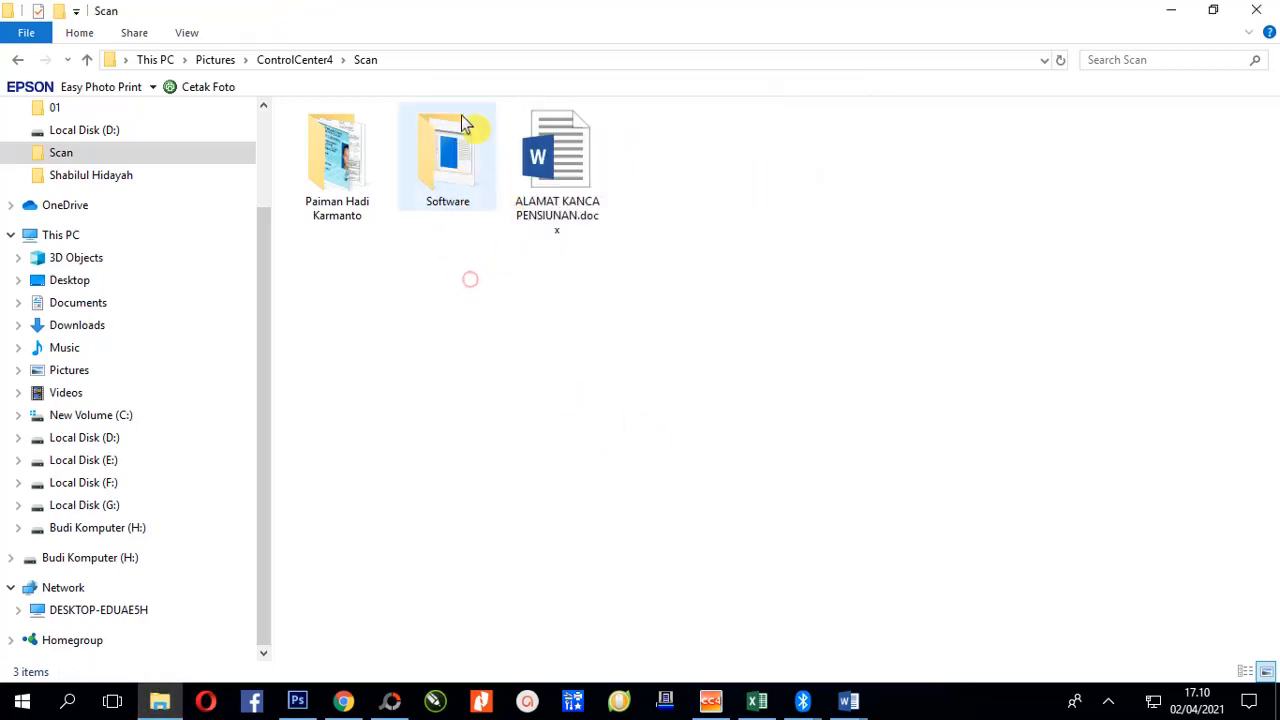
pyautogui.click(433, 147)
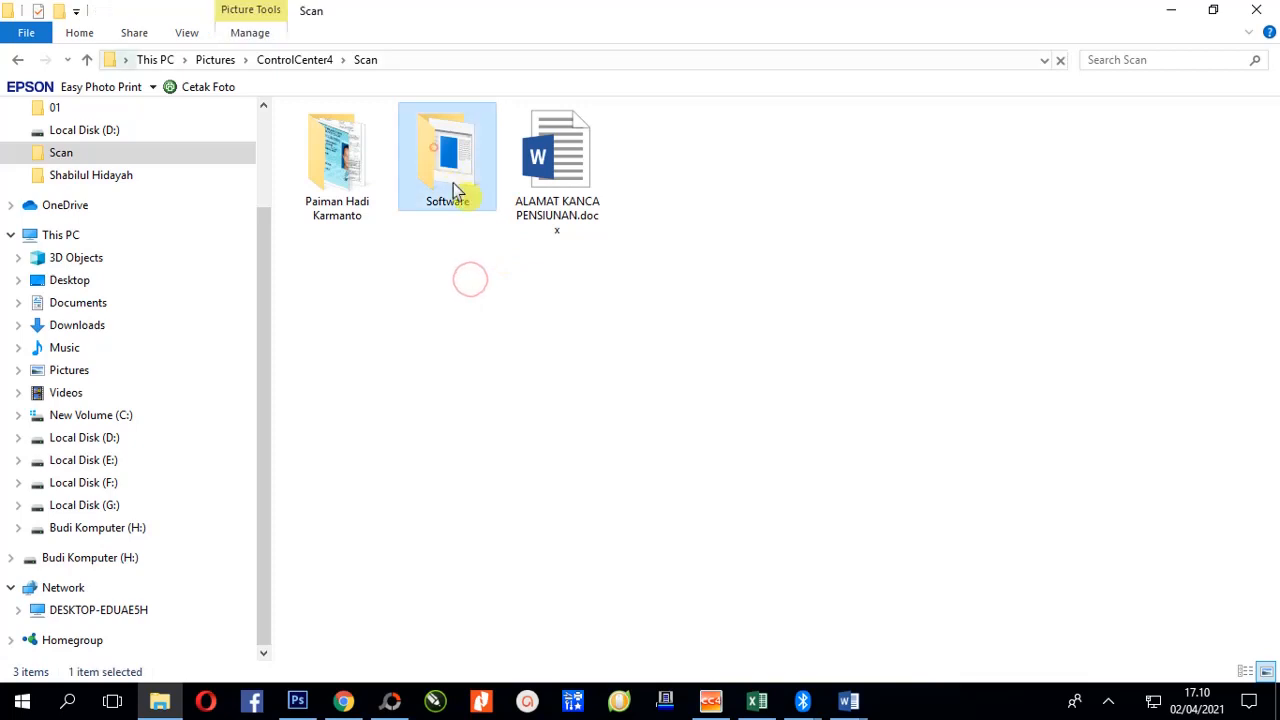
pyautogui.click(445, 245)
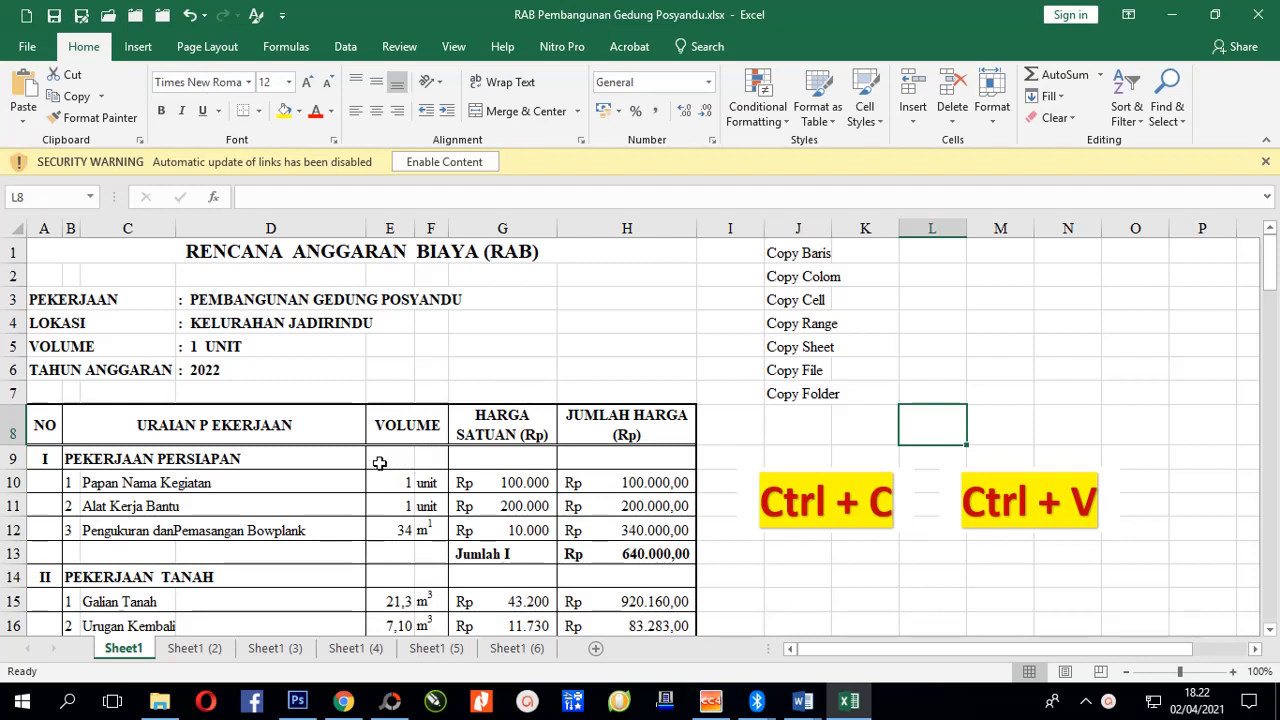
# Point out the Ctrl + C and Ctrl + V text boxes beside the budget table, and leave them at cell K14.
pyautogui.click(836, 508)
pyautogui.click(1000, 505)
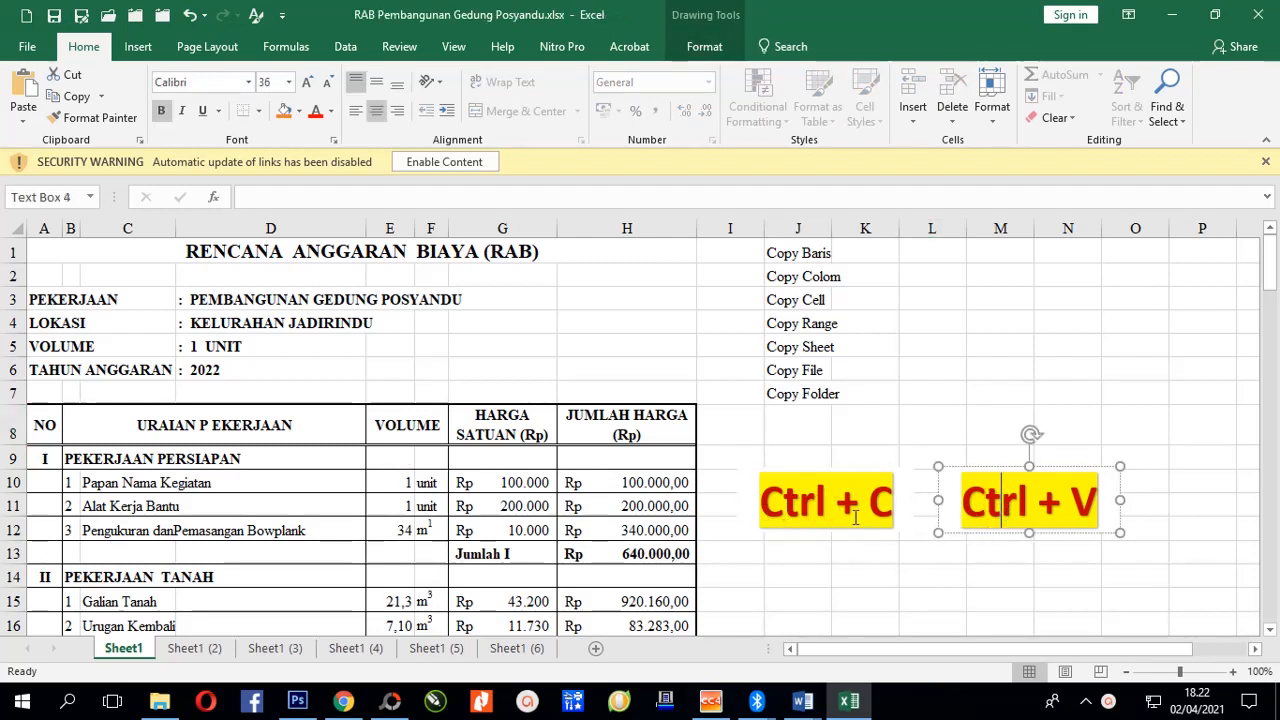
pyautogui.click(857, 578)
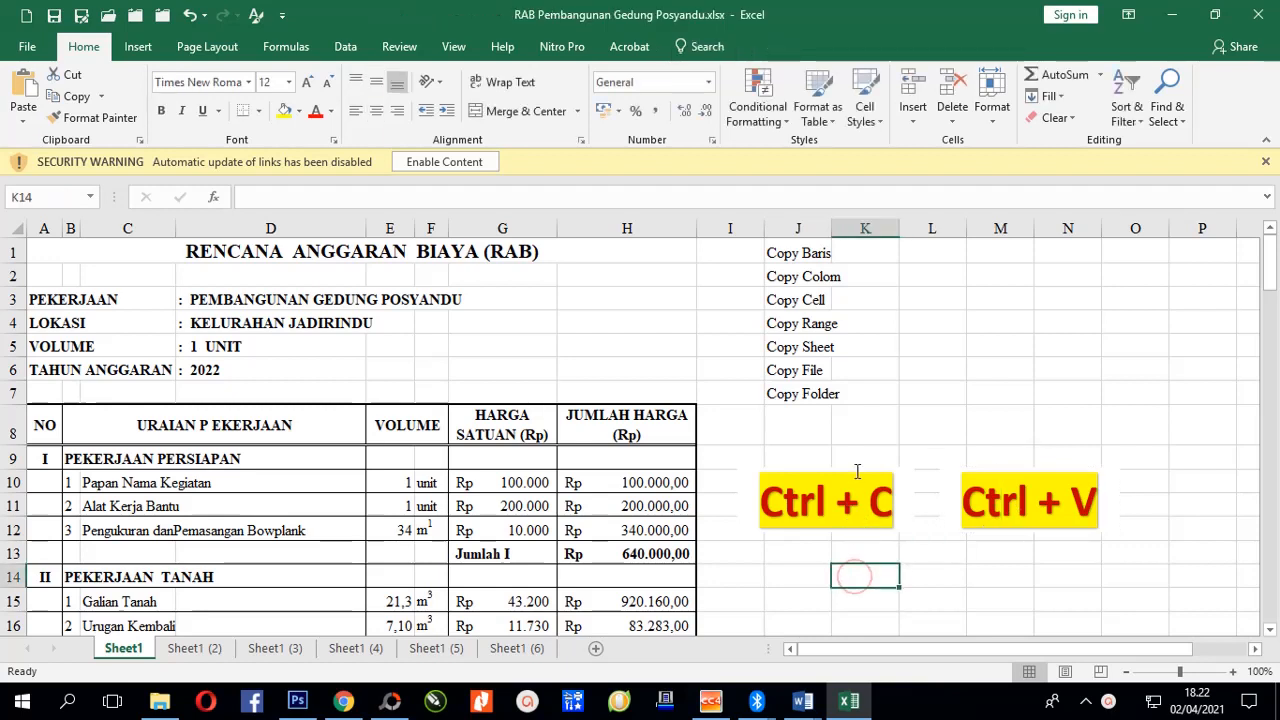
# Go through the copy topics in column J, from Copy Baris in J1 to Copy Folder in J7, and return to Copy Colom.
pyautogui.click(787, 254)
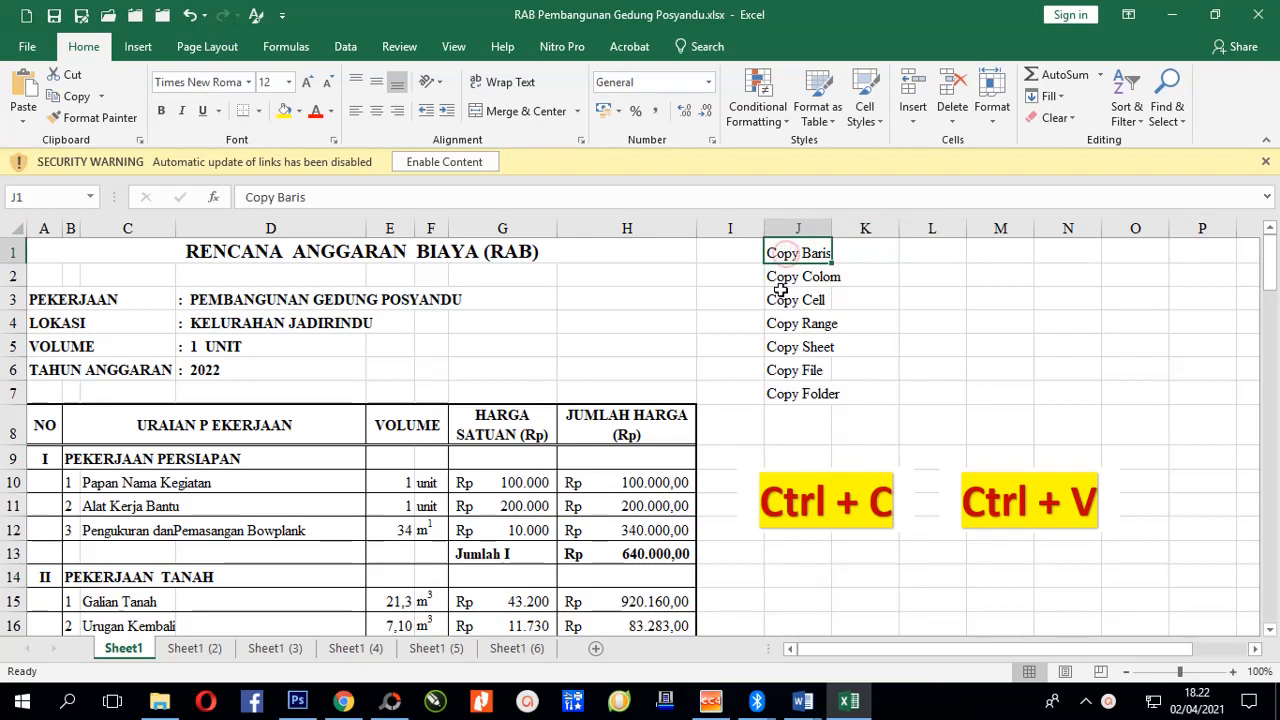
pyautogui.click(785, 277)
pyautogui.click(786, 300)
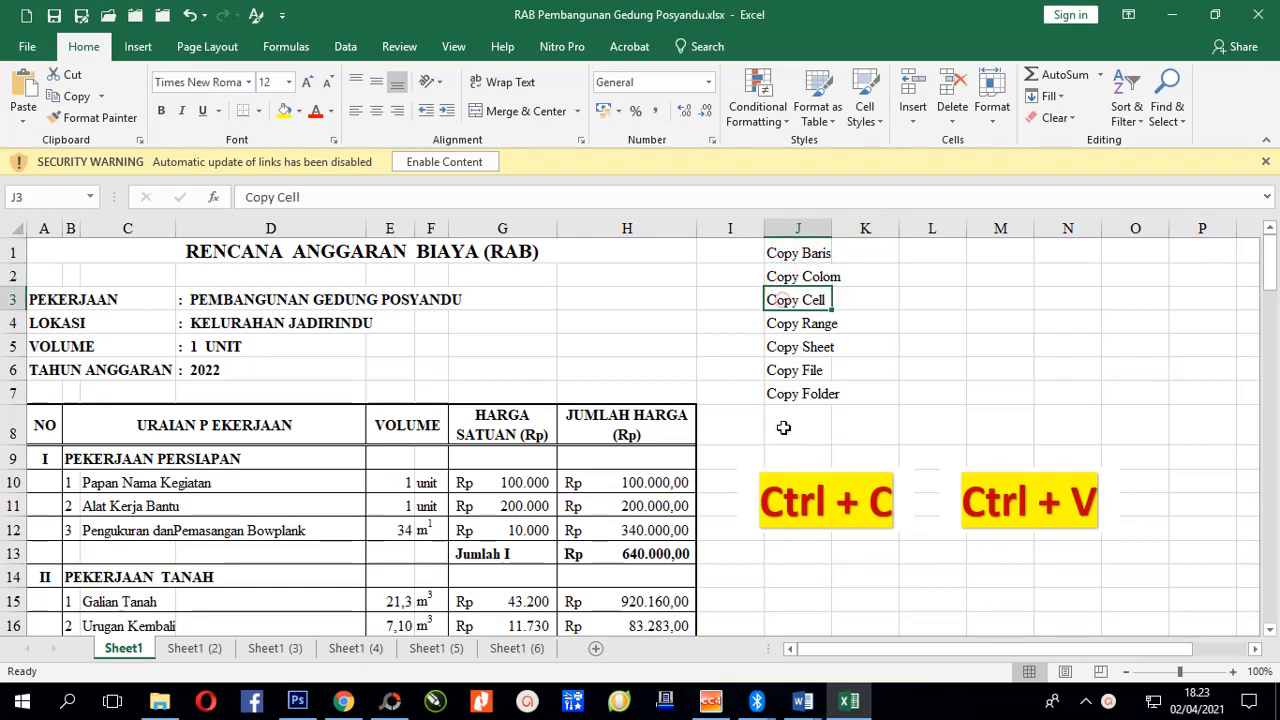
pyautogui.click(784, 323)
pyautogui.click(788, 347)
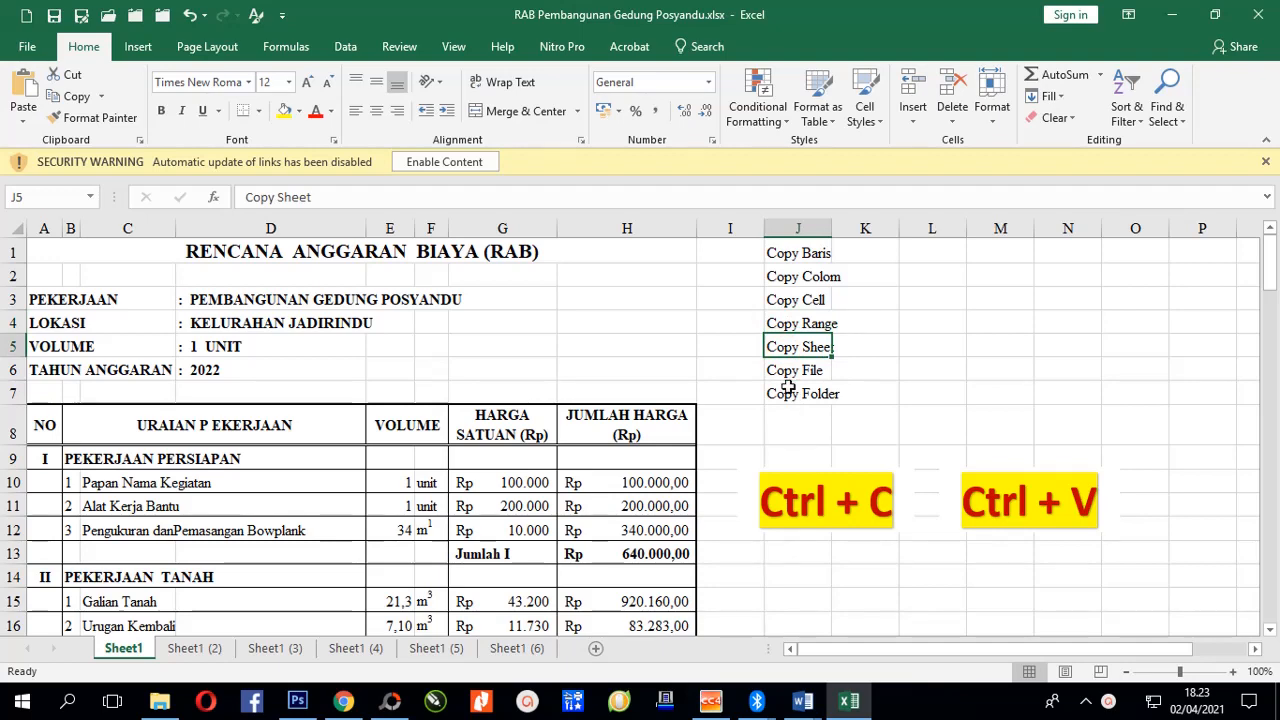
pyautogui.click(788, 396)
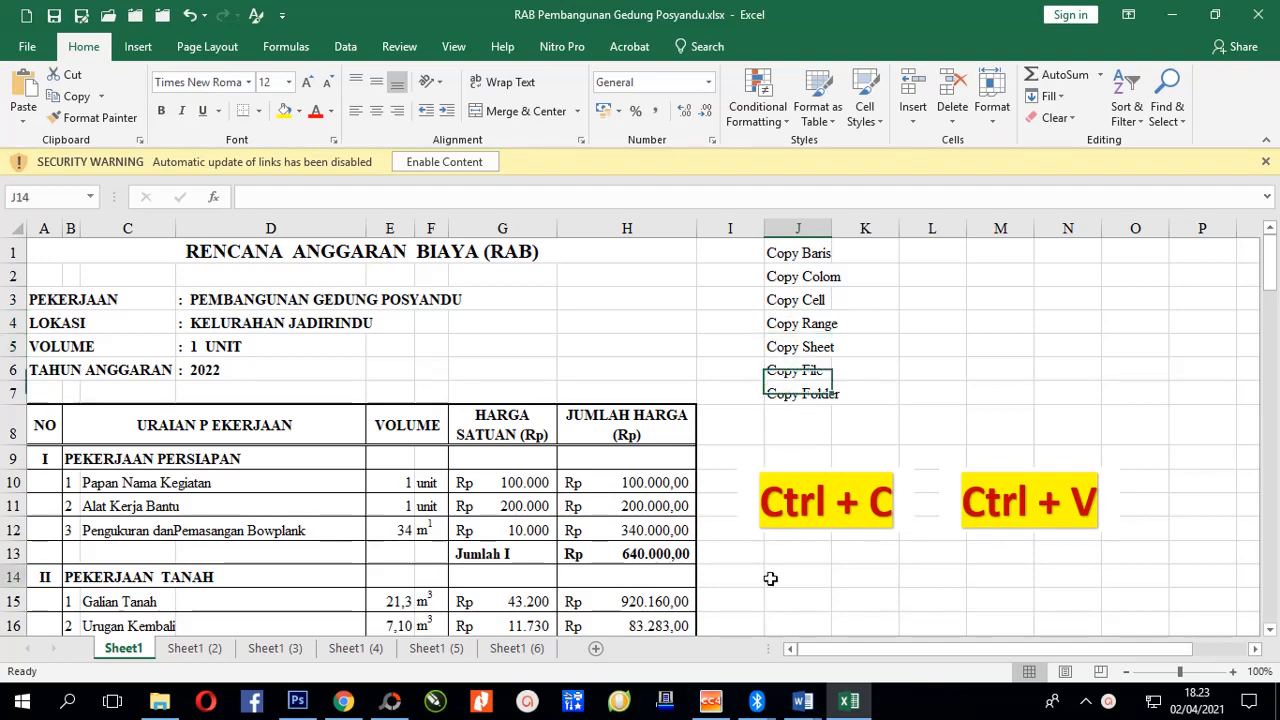
pyautogui.click(780, 577)
pyautogui.click(786, 276)
# Select the entire rows 98, 99 and 100 one at a time in the PEKERJAAN LAIN-LAIN section.
pyautogui.scroll(-20, 758, 412)
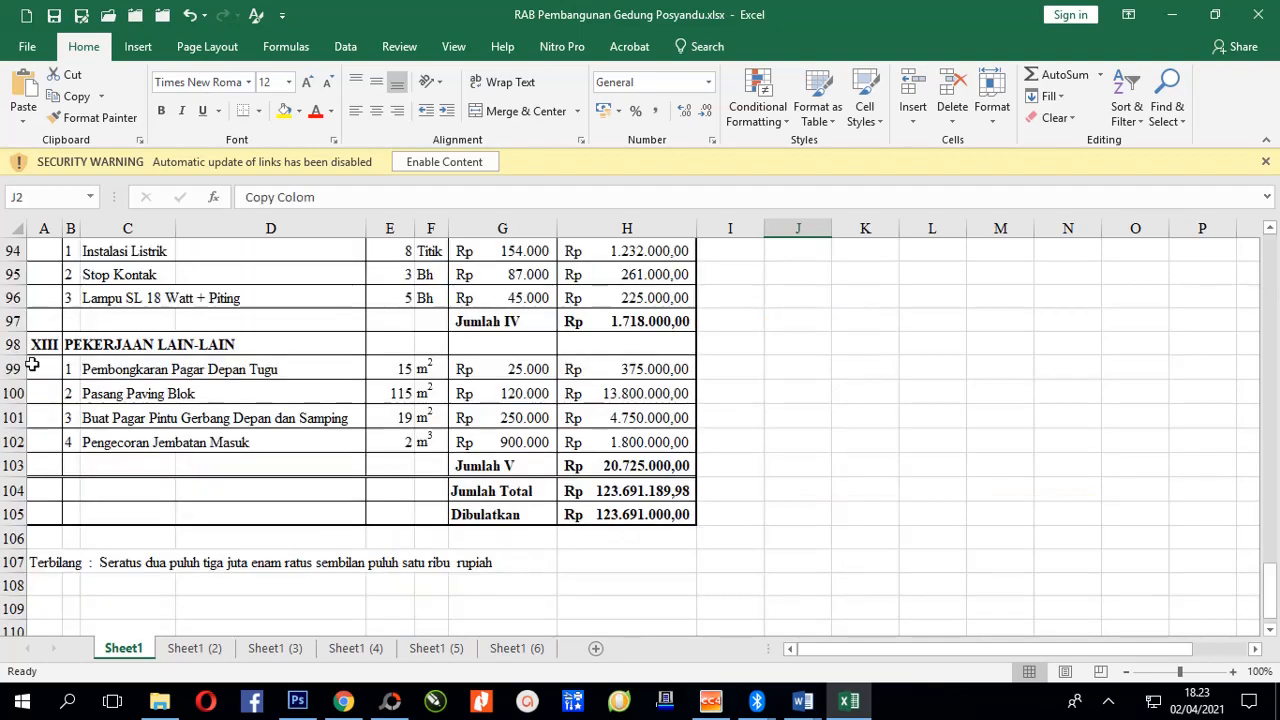
pyautogui.click(13, 344)
pyautogui.click(13, 369)
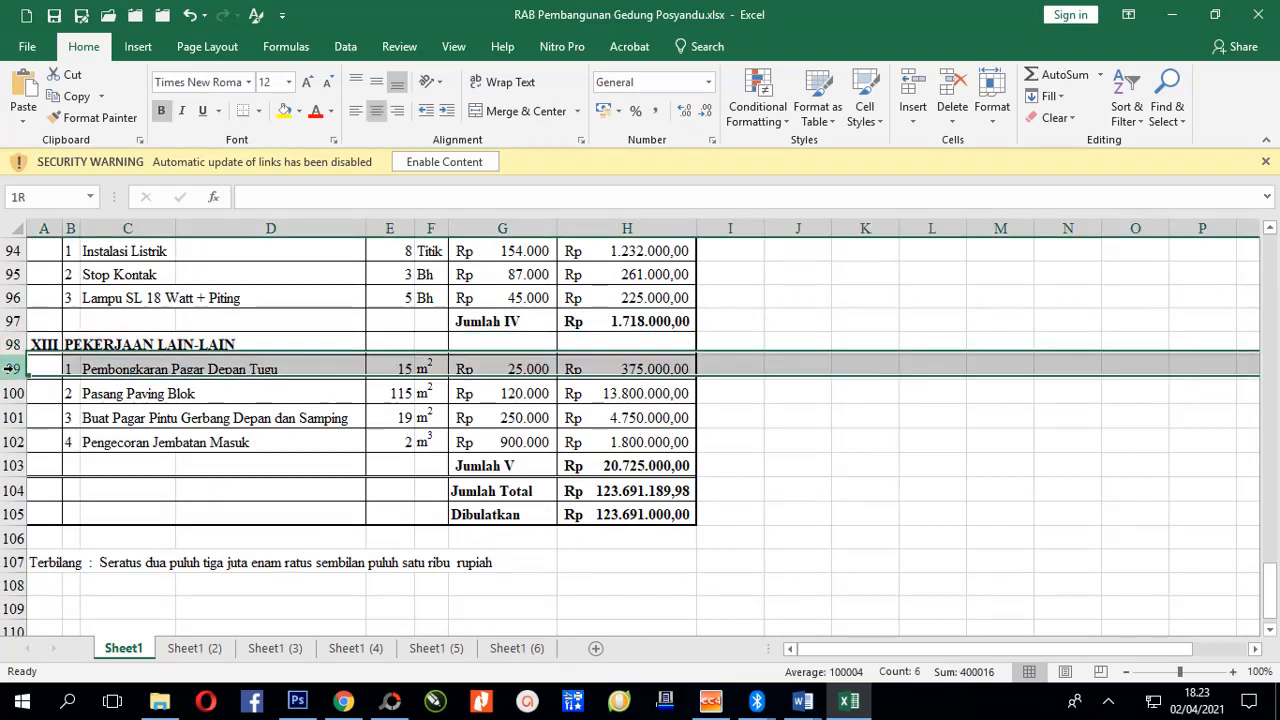
pyautogui.click(13, 394)
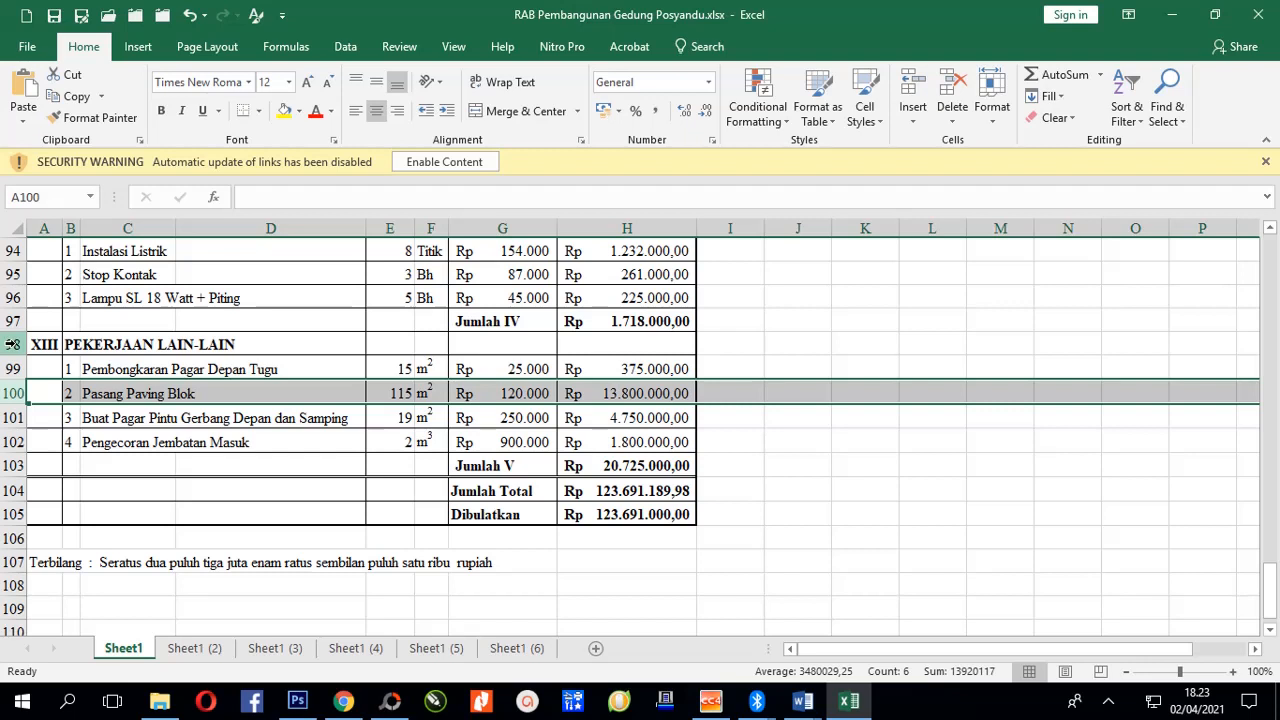
# Copy the entire rows 98 to 104, from the PEKERJAAN LAIN-LAIN heading through Jumlah Total.
pyautogui.moveTo(13, 344); pyautogui.dragTo(6, 447)
pyautogui.click(8, 344)
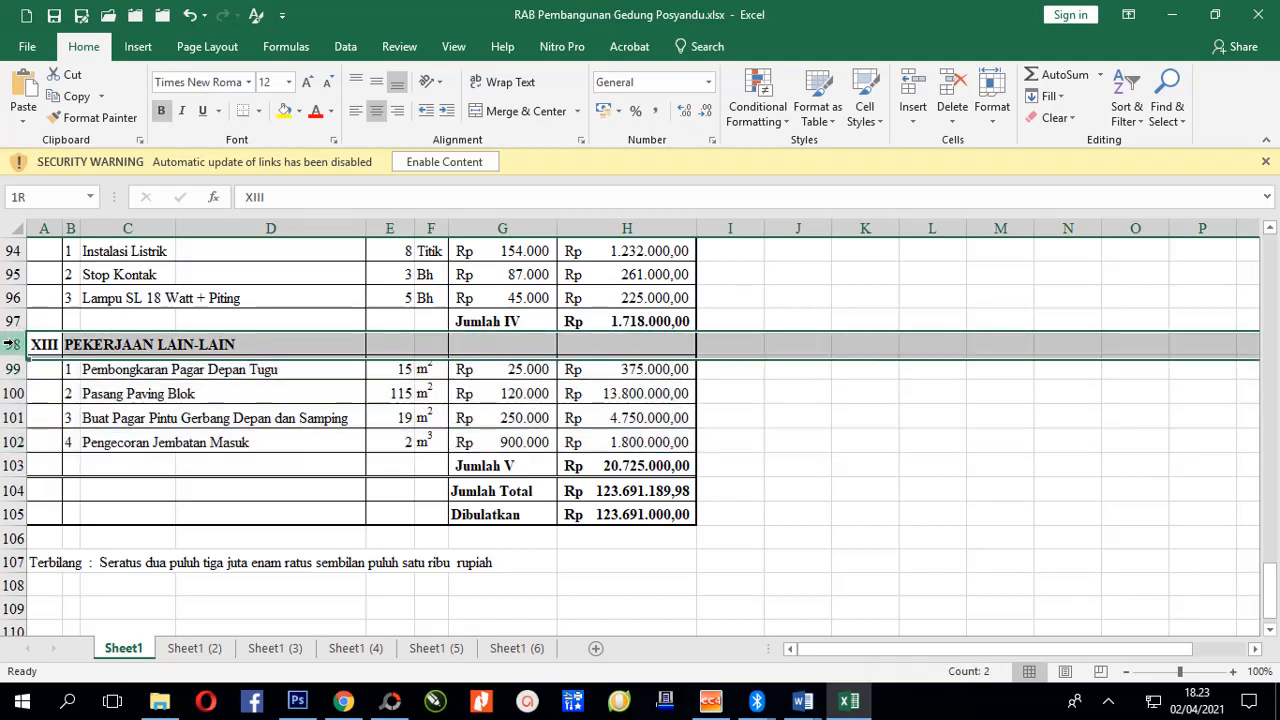
pyautogui.moveTo(8, 344); pyautogui.dragTo(17, 493)
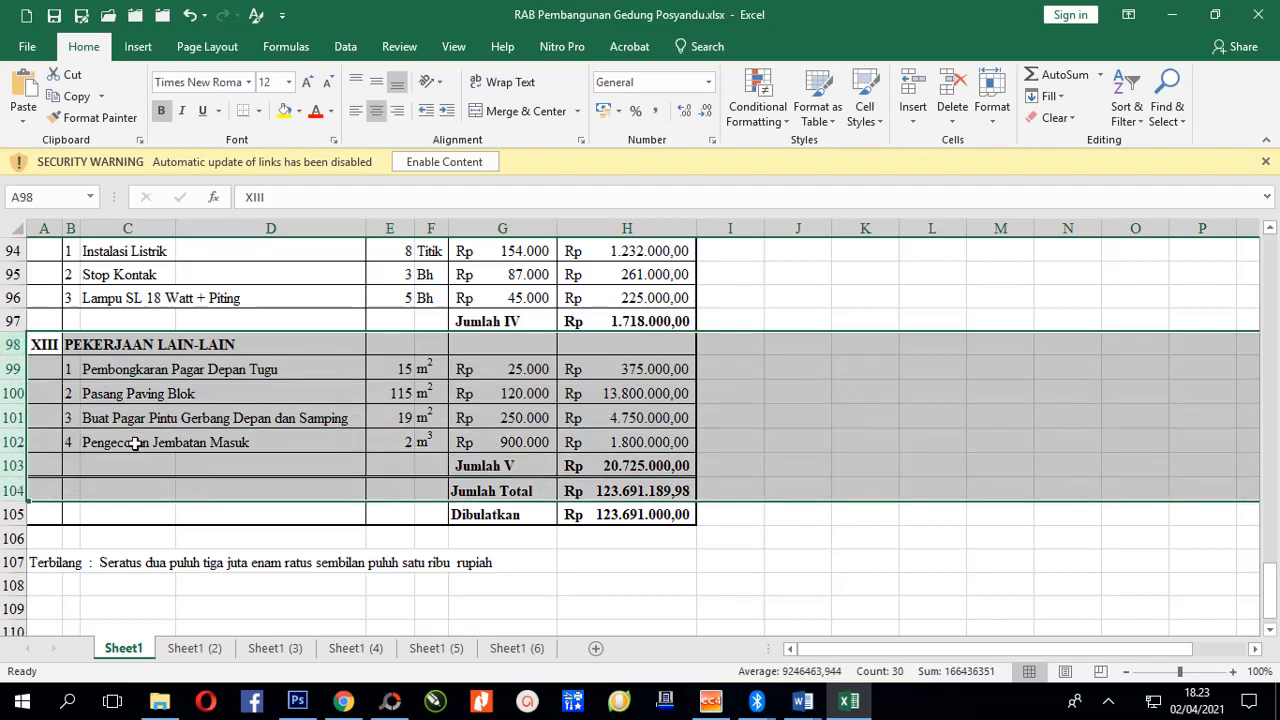
pyautogui.hotkey('ctrl', 'c')
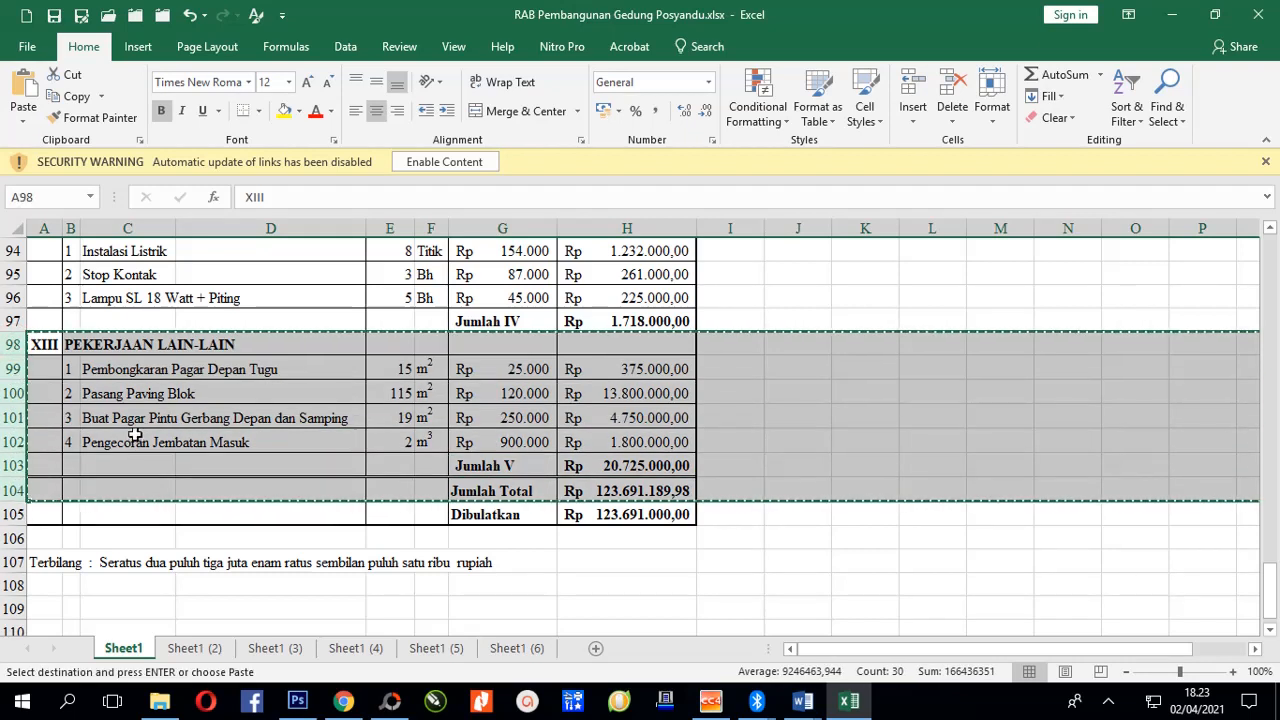
# Paste the copied rows below the table starting at cell A110, and clear the selection.
pyautogui.scroll(-2, 133, 435)
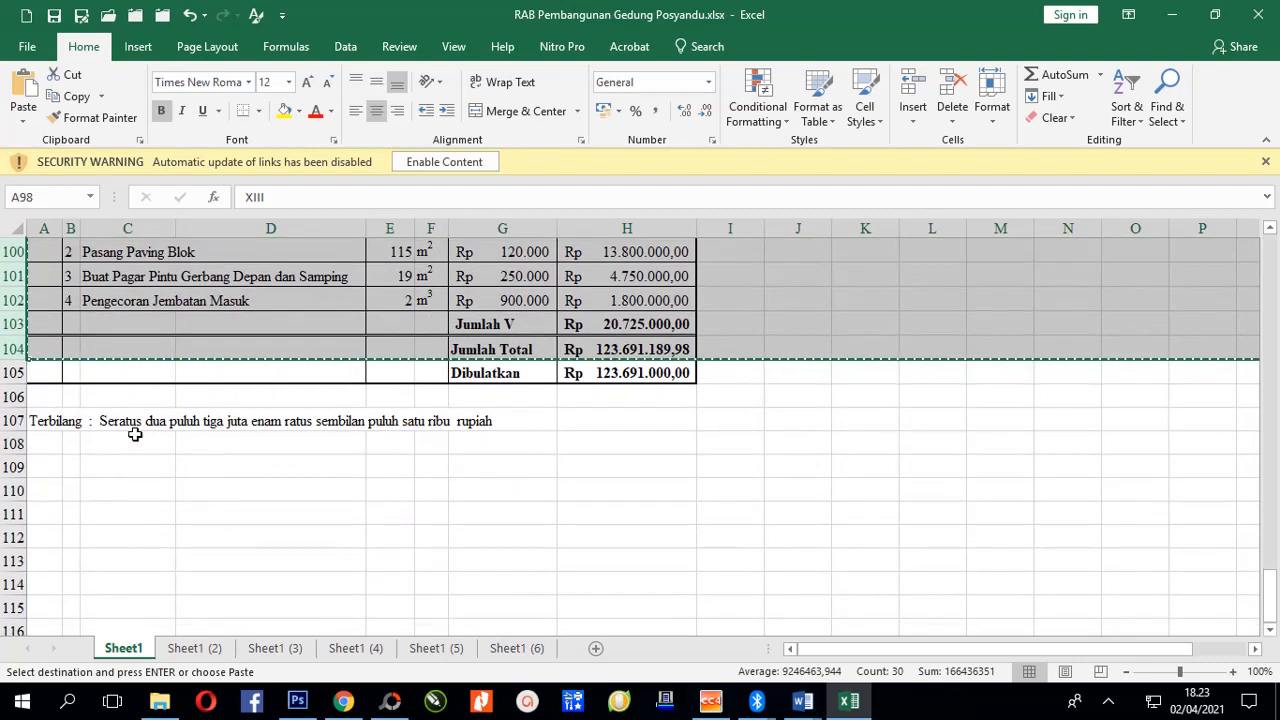
pyautogui.scroll(-1, 110, 440)
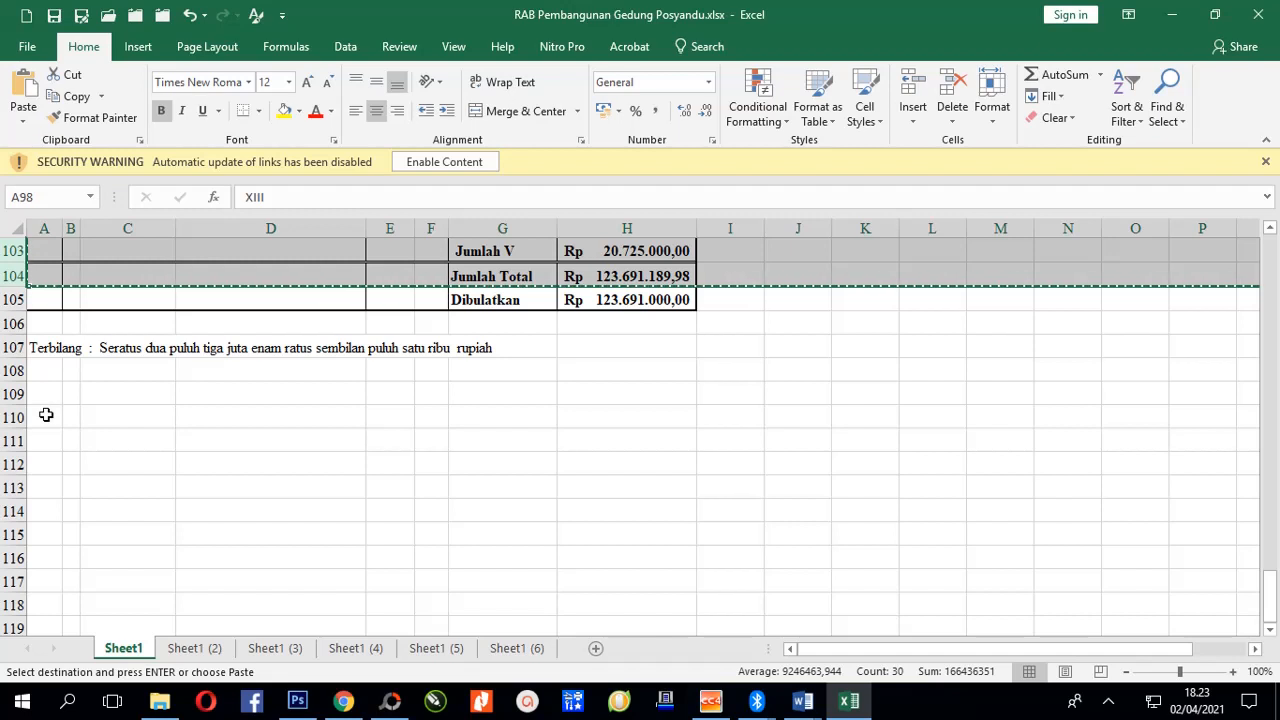
pyautogui.click(49, 414)
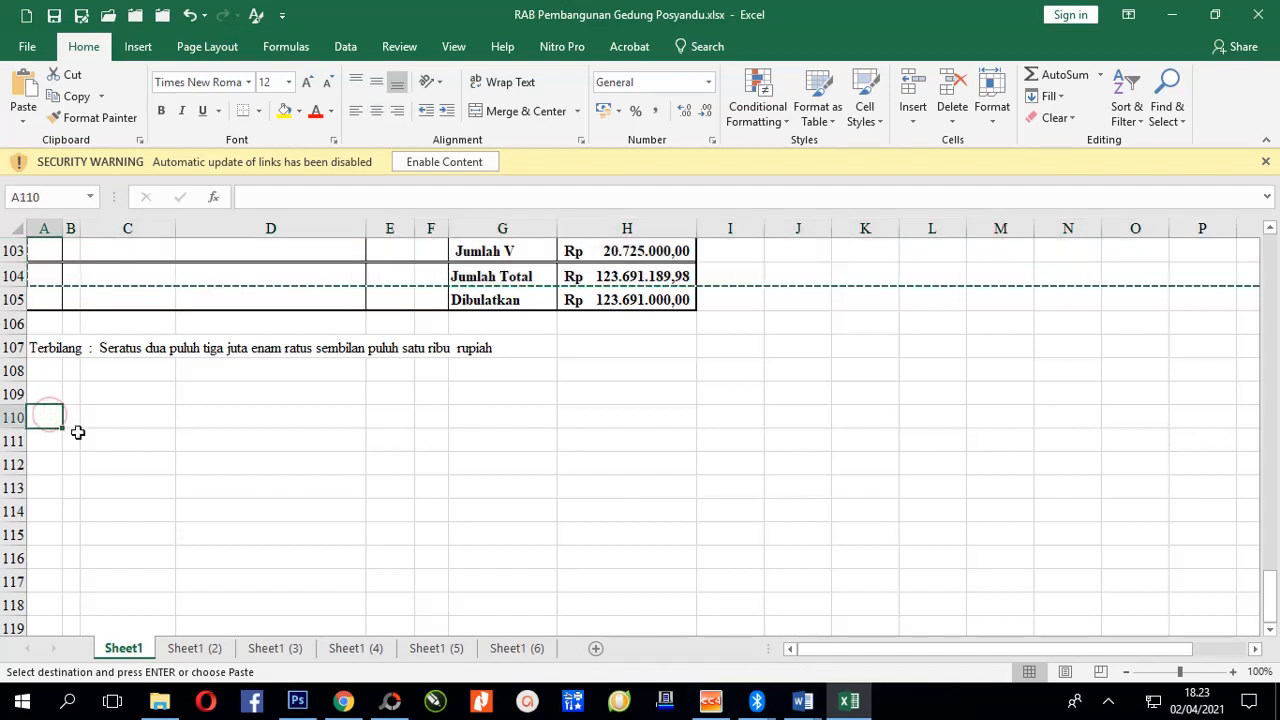
pyautogui.hotkey('ctrl', 'v')
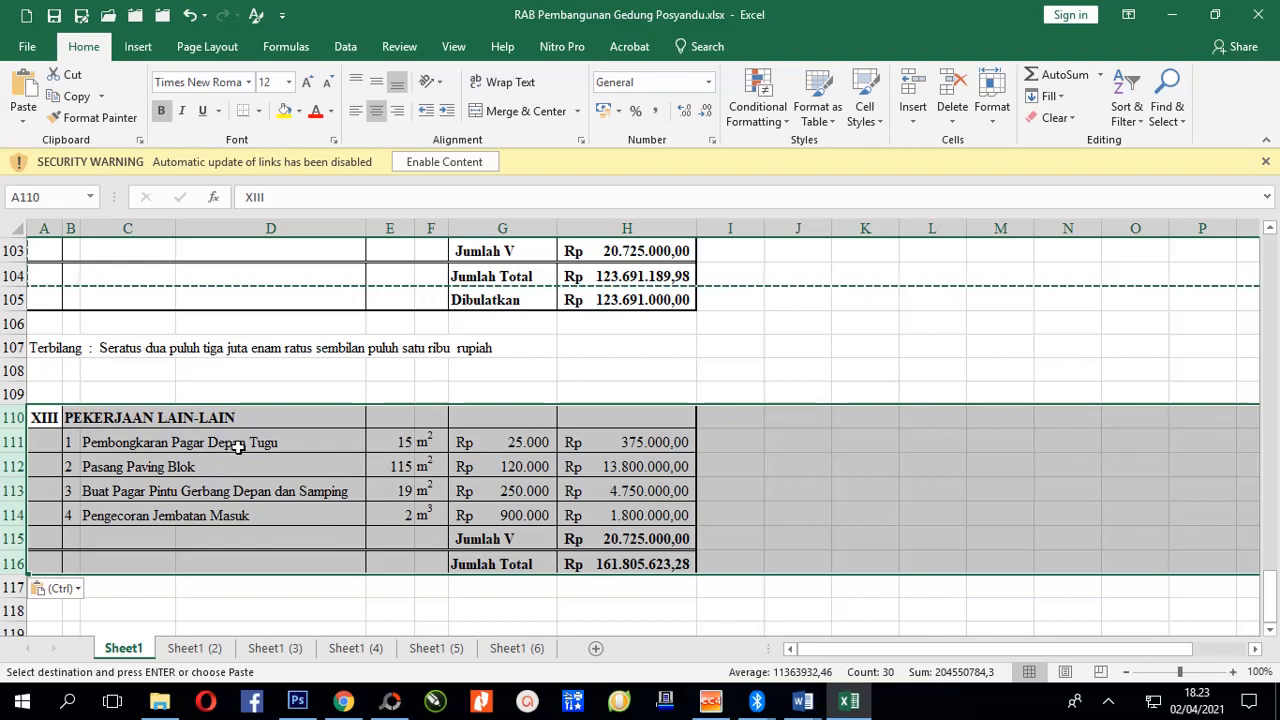
pyautogui.click(222, 602)
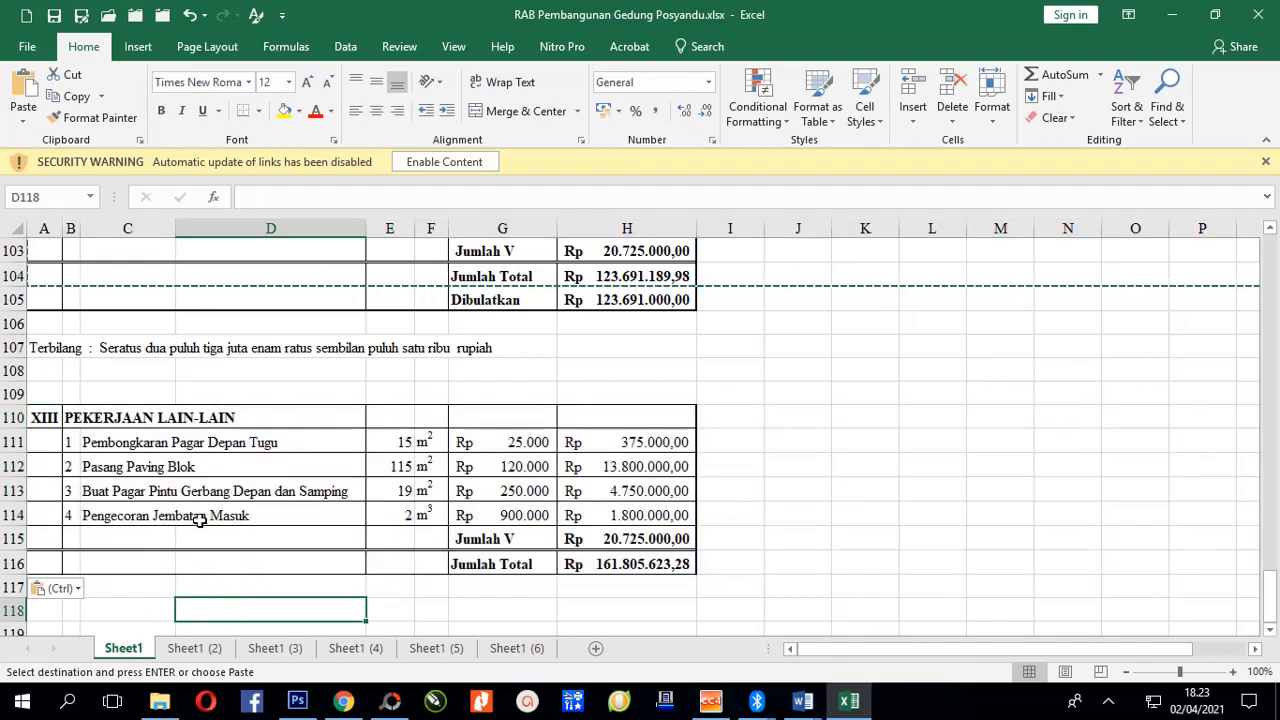
# Copy the entire columns C and D and paste them to the right of the table starting at column O.
pyautogui.scroll(9, 400, 490)
pyautogui.scroll(20, 482, 420)
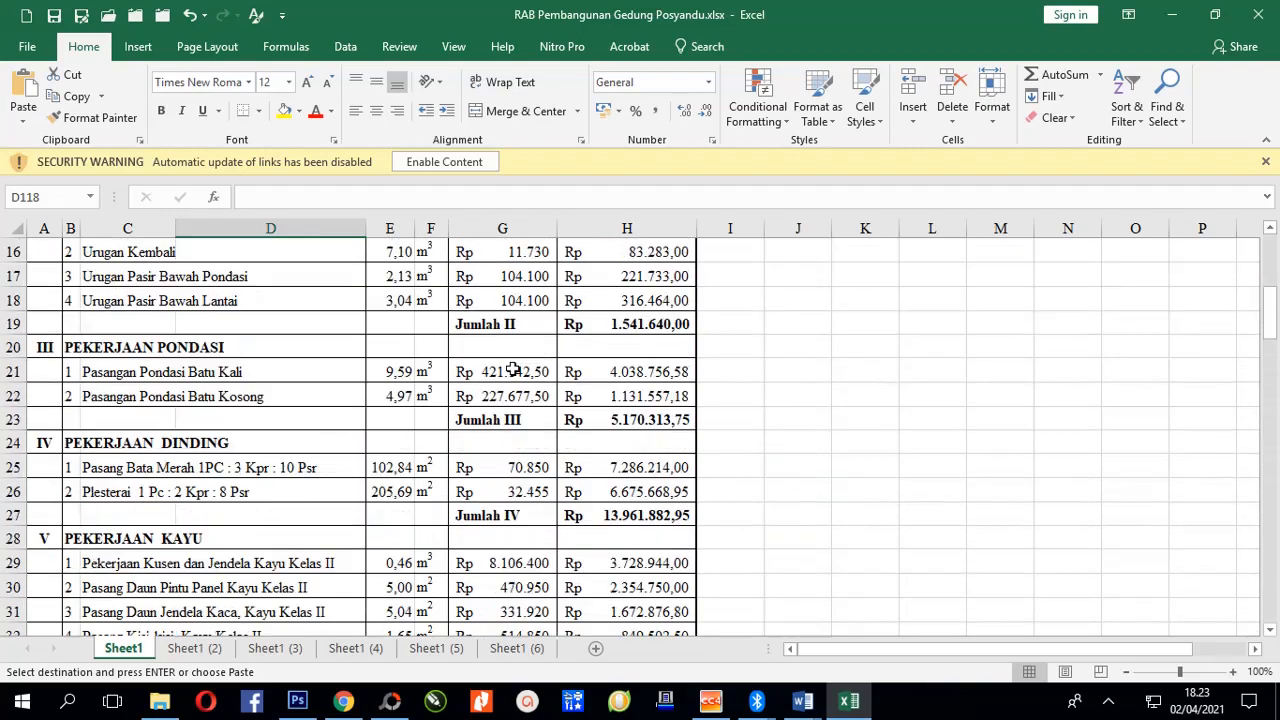
pyautogui.scroll(-1, 477, 408)
pyautogui.scroll(1, 322, 413)
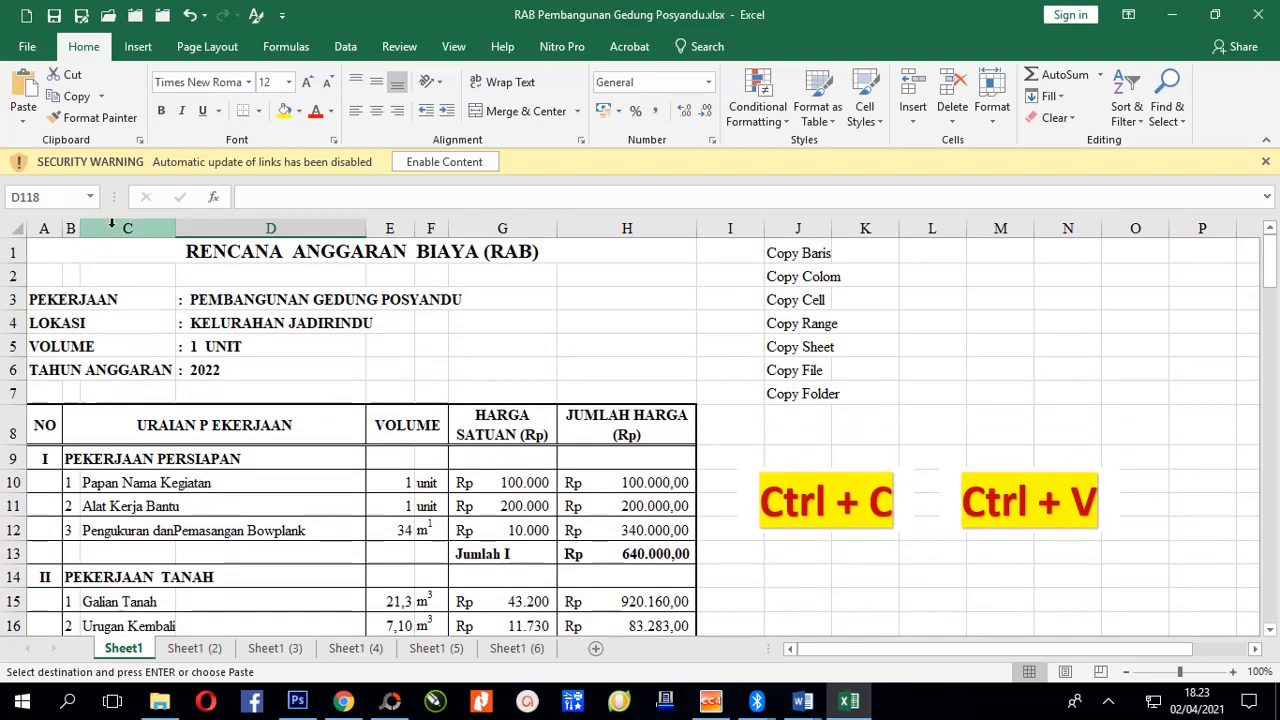
pyautogui.moveTo(118, 224)
pyautogui.mouseDown()
pyautogui.moveTo(176, 240)
pyautogui.moveTo(175, 298)
pyautogui.mouseUp()
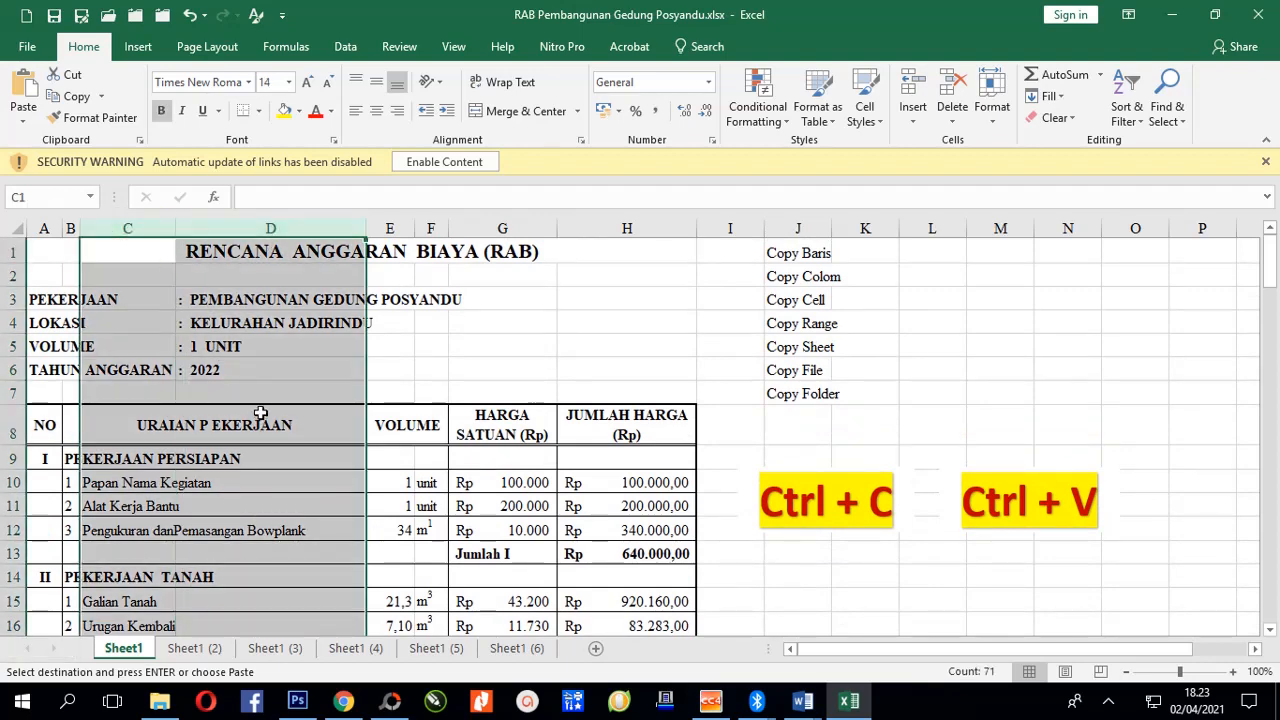
pyautogui.moveTo(837, 648); pyautogui.dragTo(860, 648)
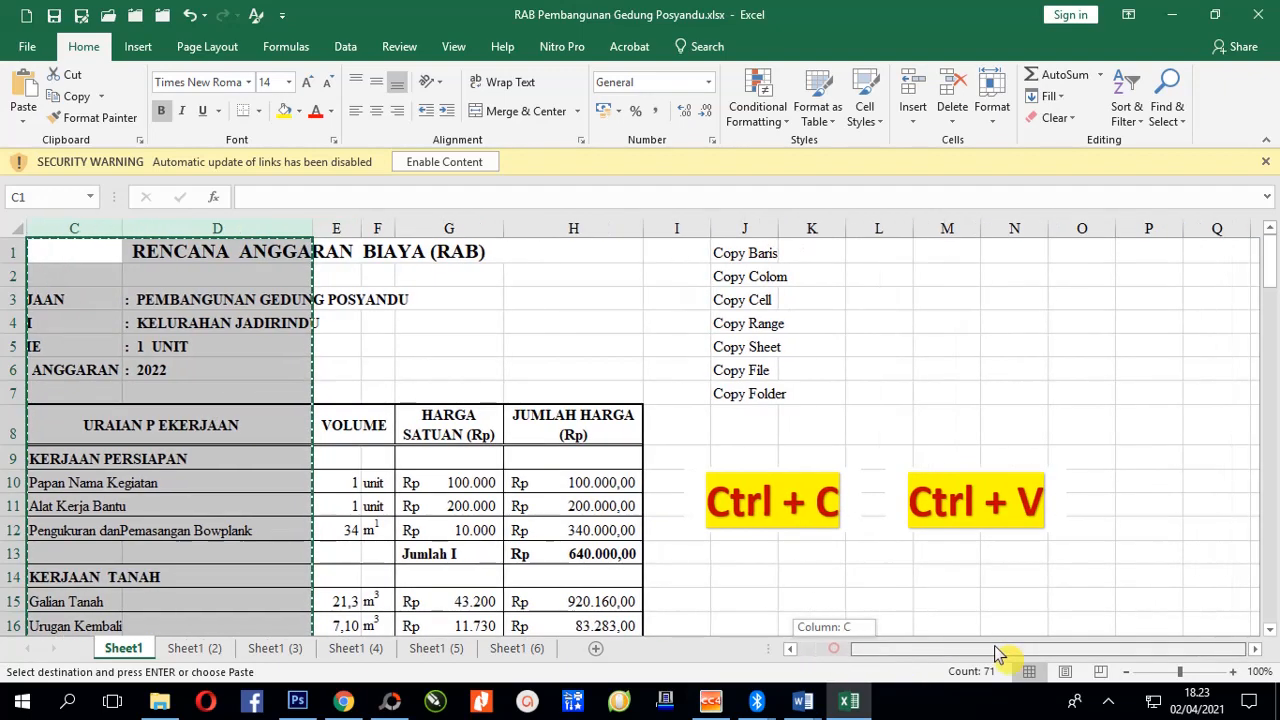
pyautogui.click(1082, 228)
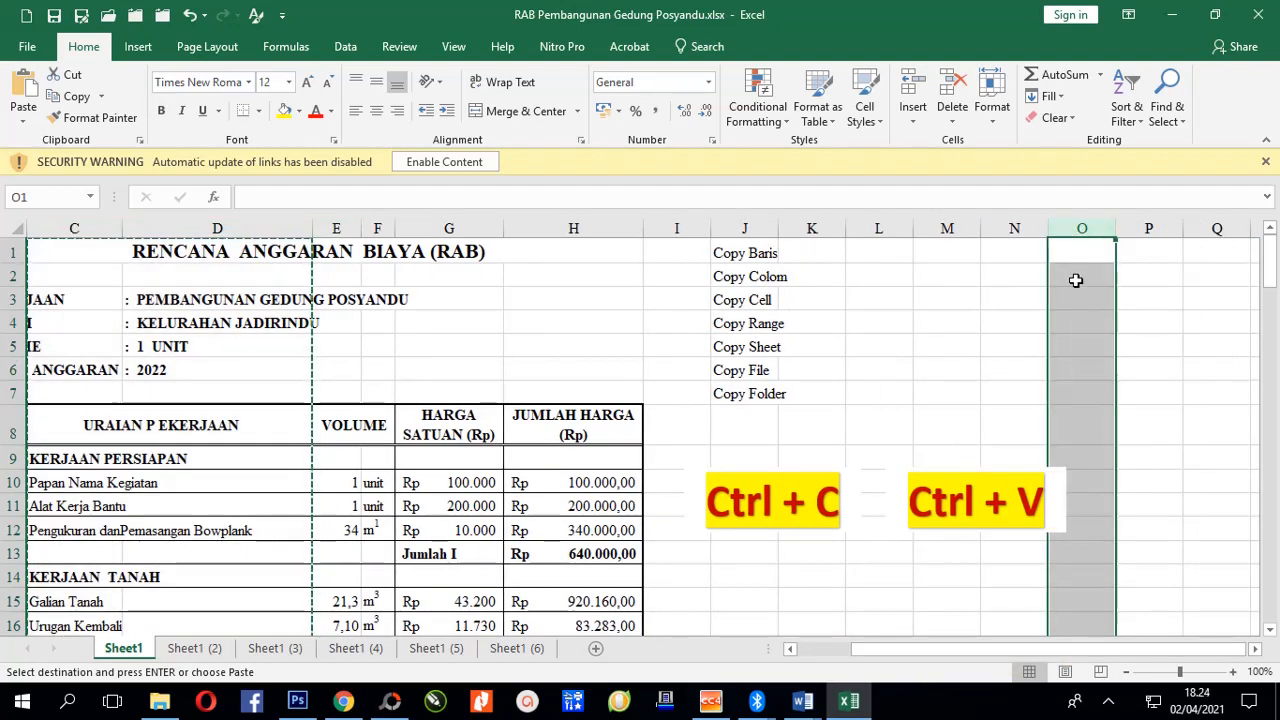
pyautogui.hotkey('ctrl', 'v')
pyautogui.moveTo(1100, 648); pyautogui.dragTo(1245, 648)
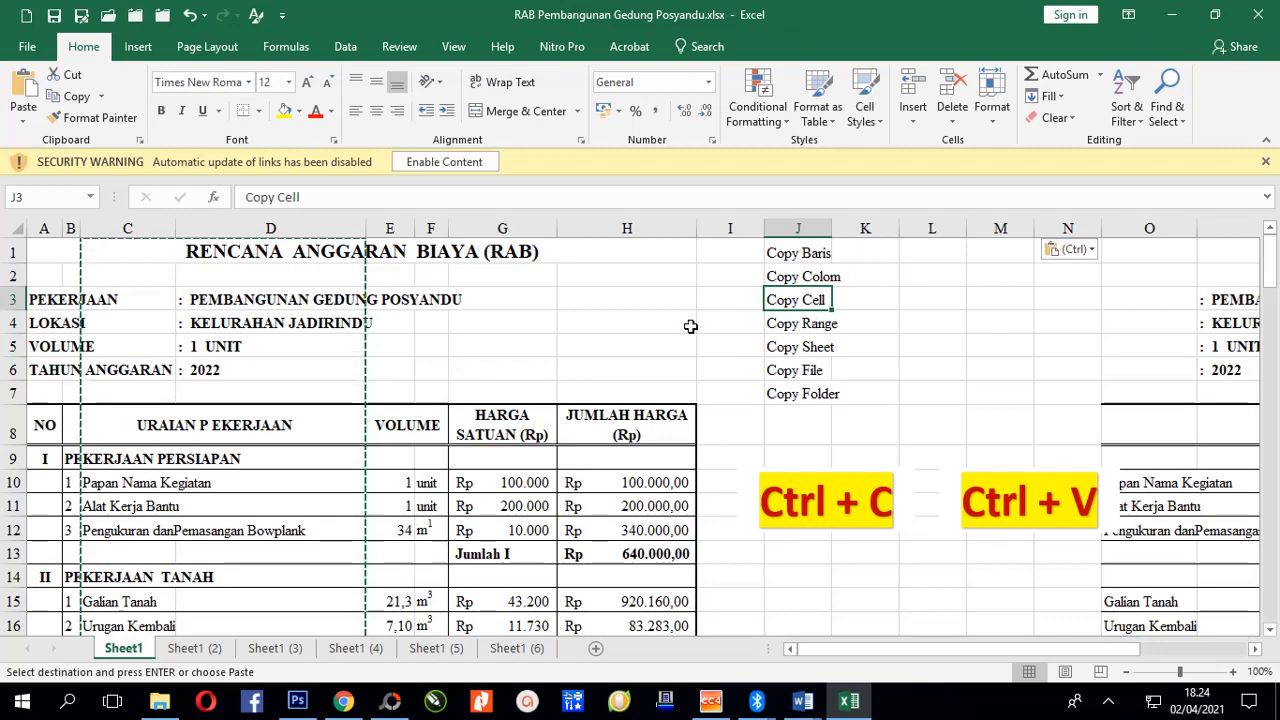
# Select the entire row 10, and then the entire column D.
pyautogui.scroll(-2, 690, 325)
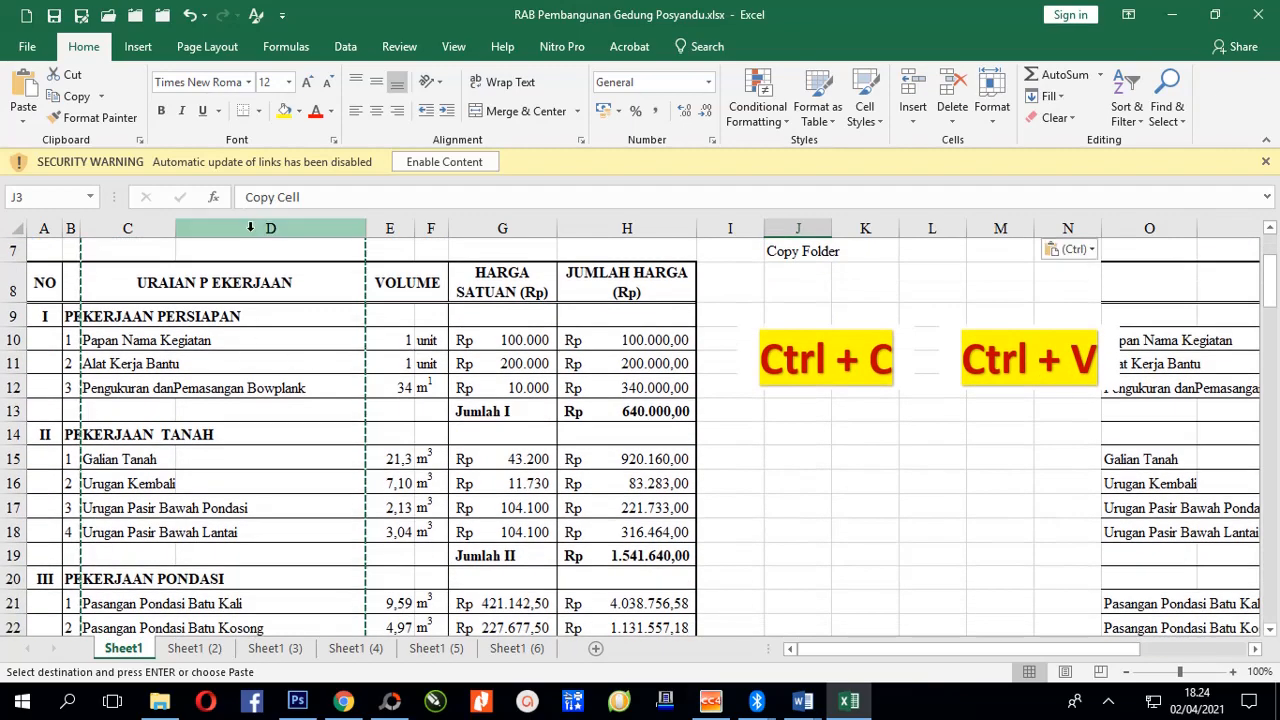
pyautogui.click(14, 341)
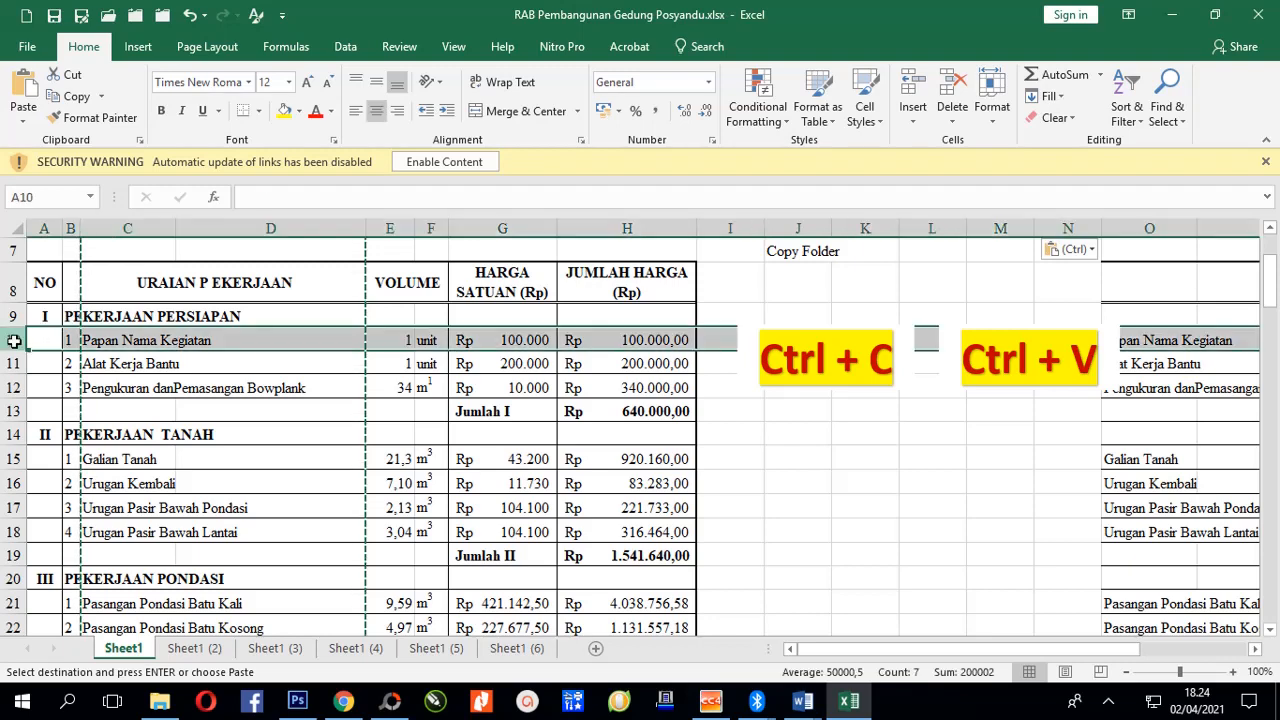
pyautogui.click(242, 228)
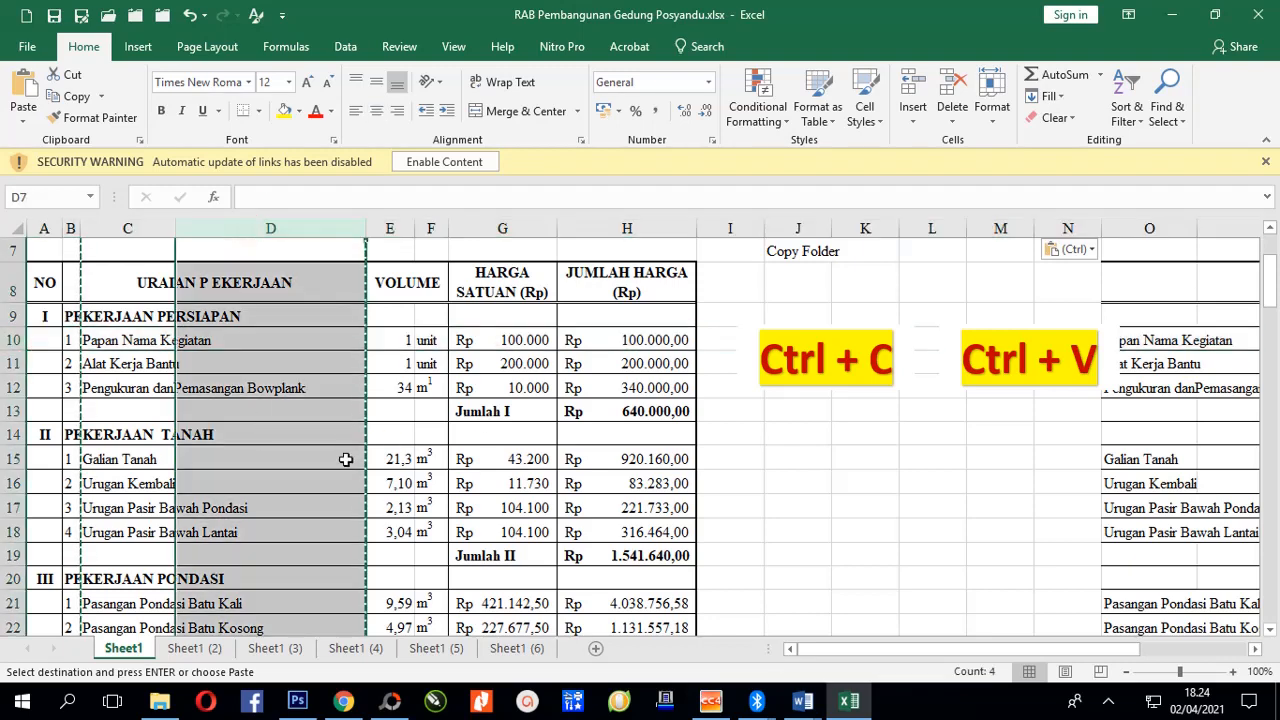
# Copy cell G13, containing Jumlah I, and paste it into cell J13.
pyautogui.click(476, 411)
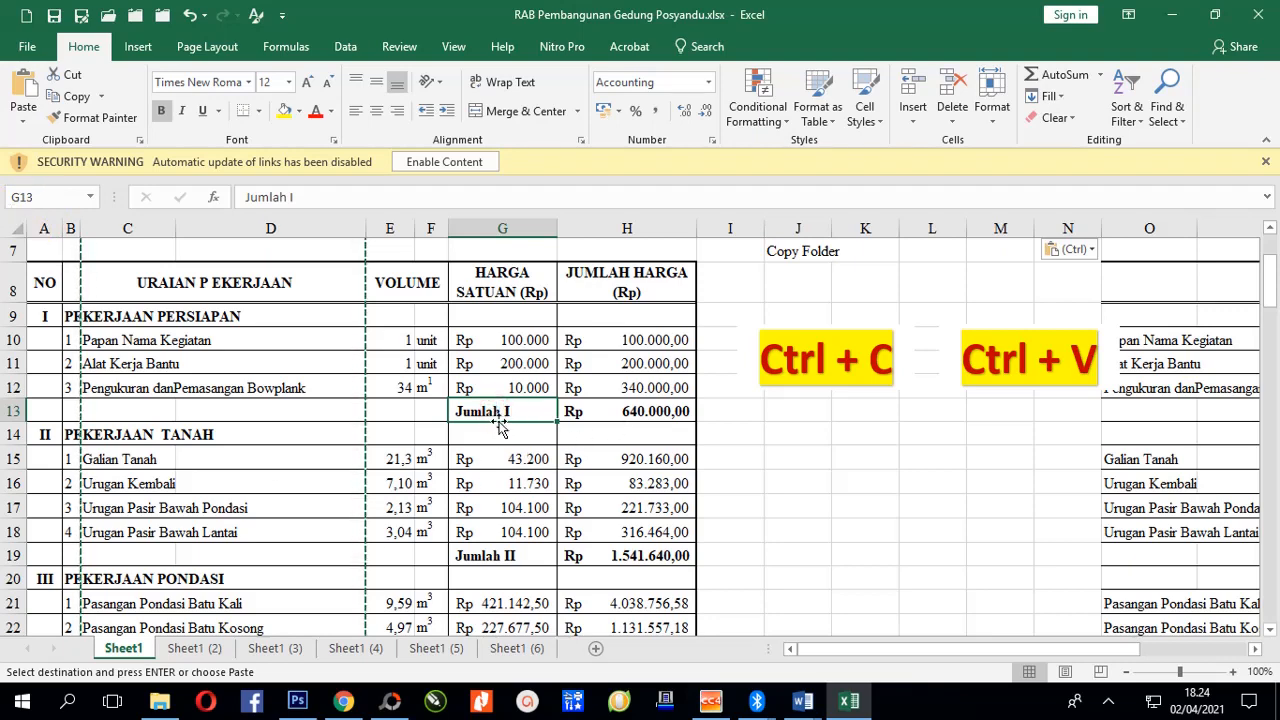
pyautogui.press('Escape')
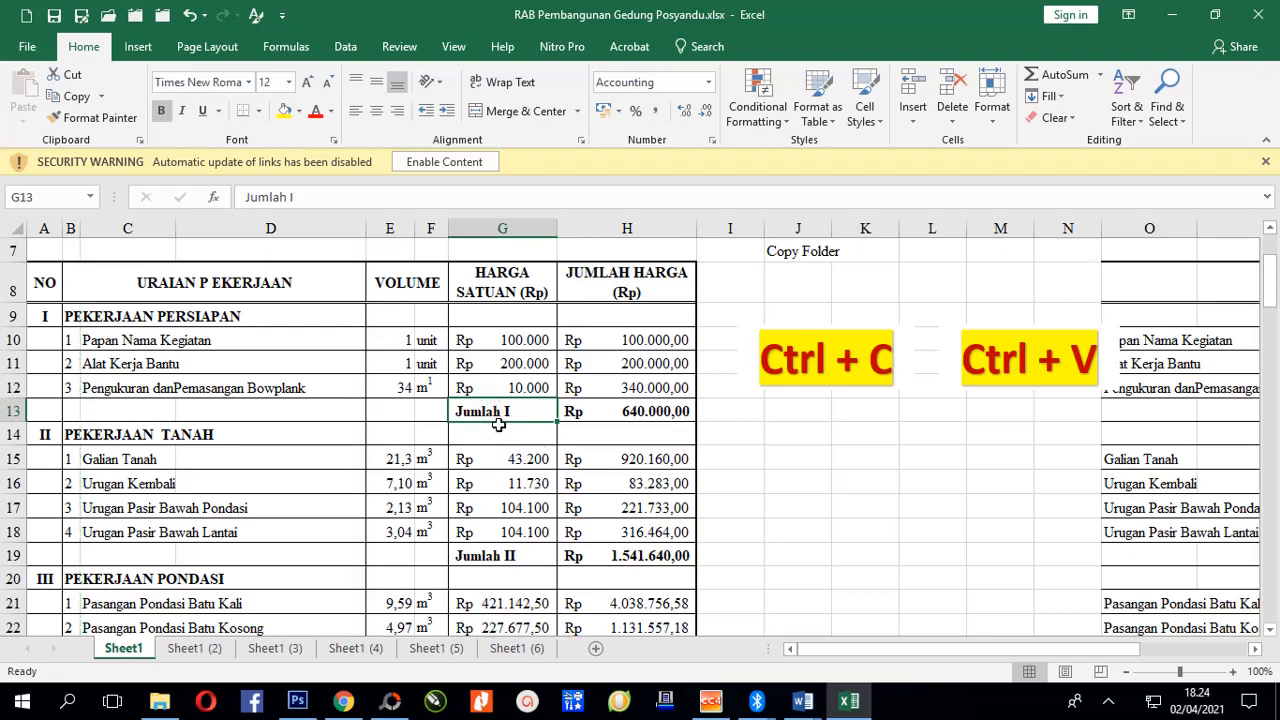
pyautogui.hotkey('ctrl', 'c')
pyautogui.click(805, 414)
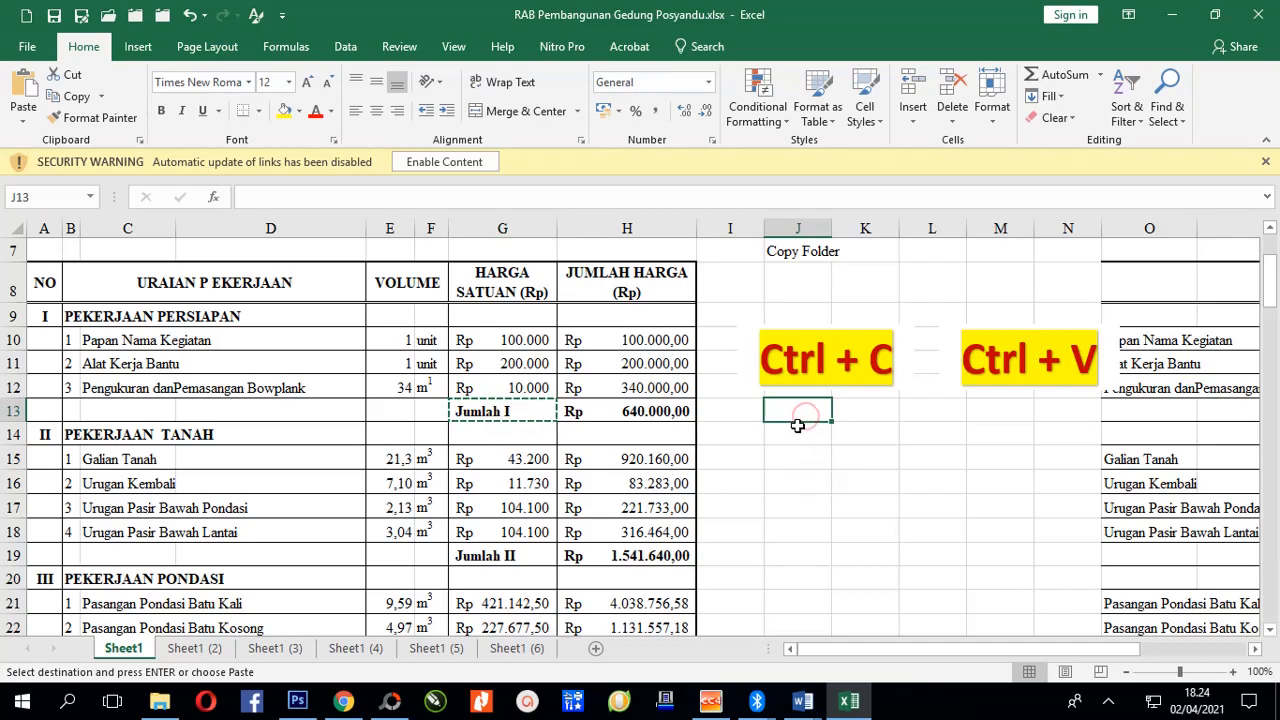
pyautogui.hotkey('ctrl', 'v')
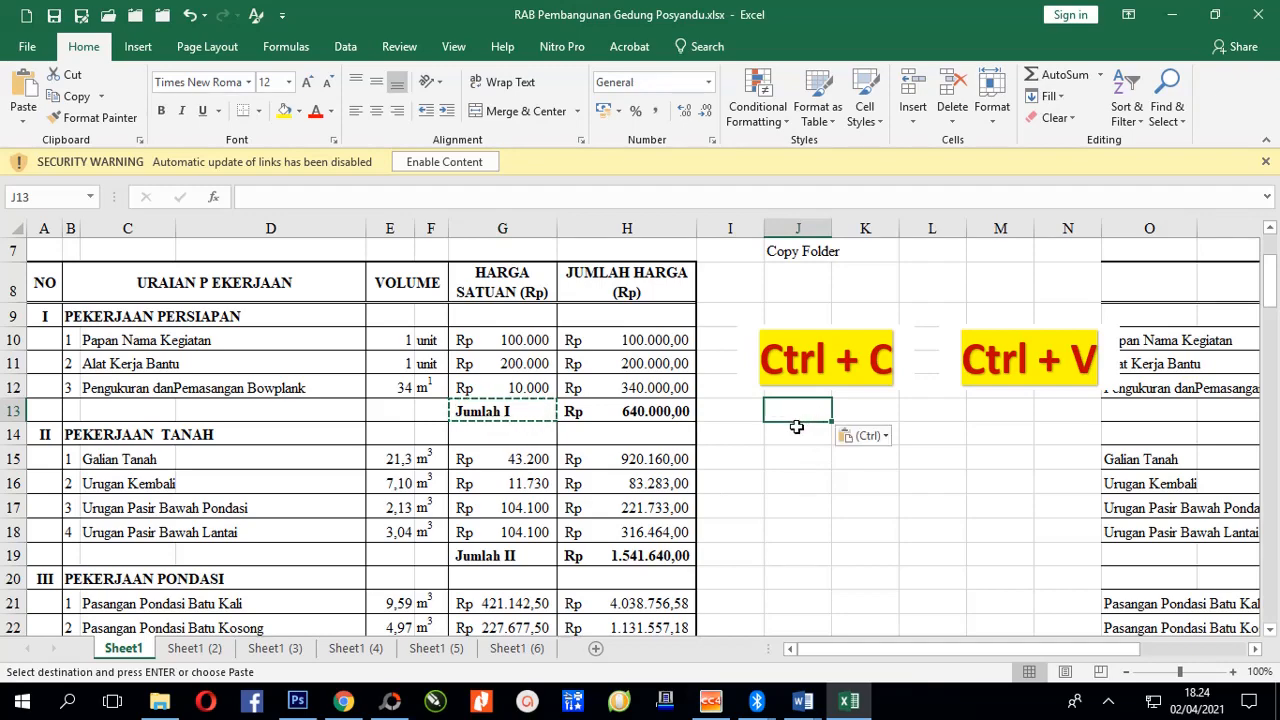
# Delete the rows from row 107 down, including the pasted PEKERJAAN LAIN-LAIN block below the table.
pyautogui.scroll(-4, 340, 546)
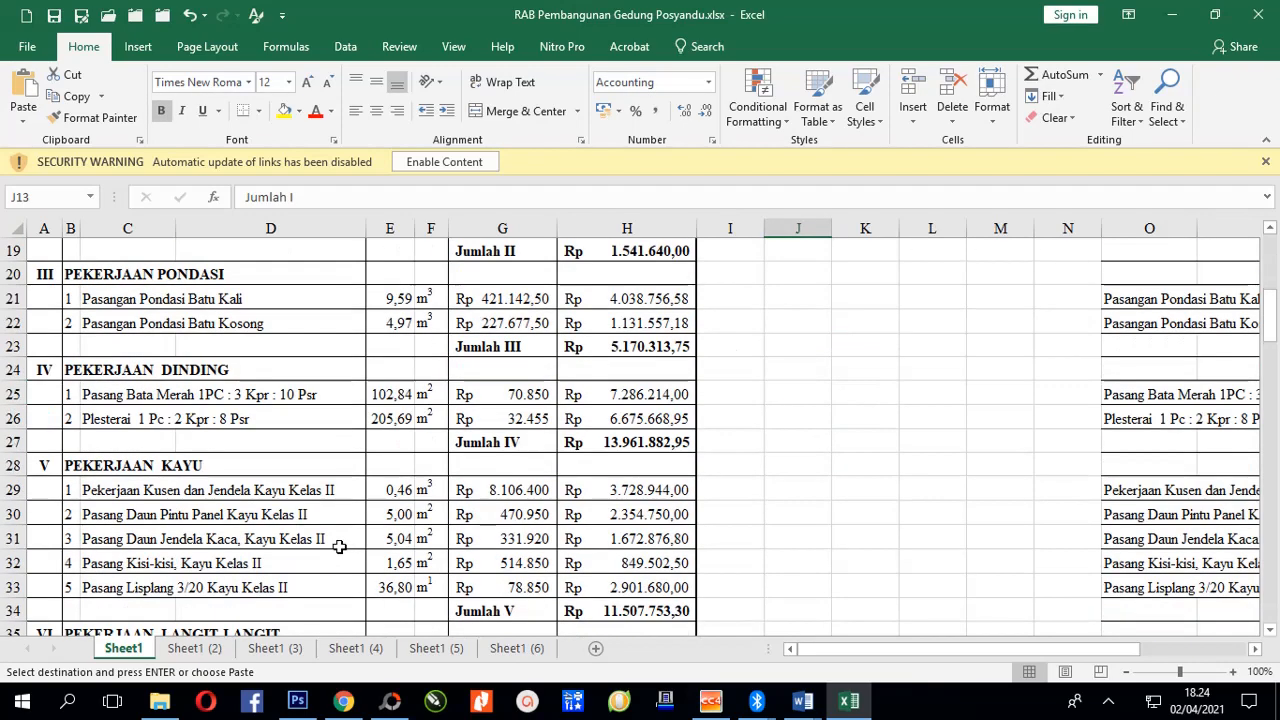
pyautogui.scroll(-12, 340, 546)
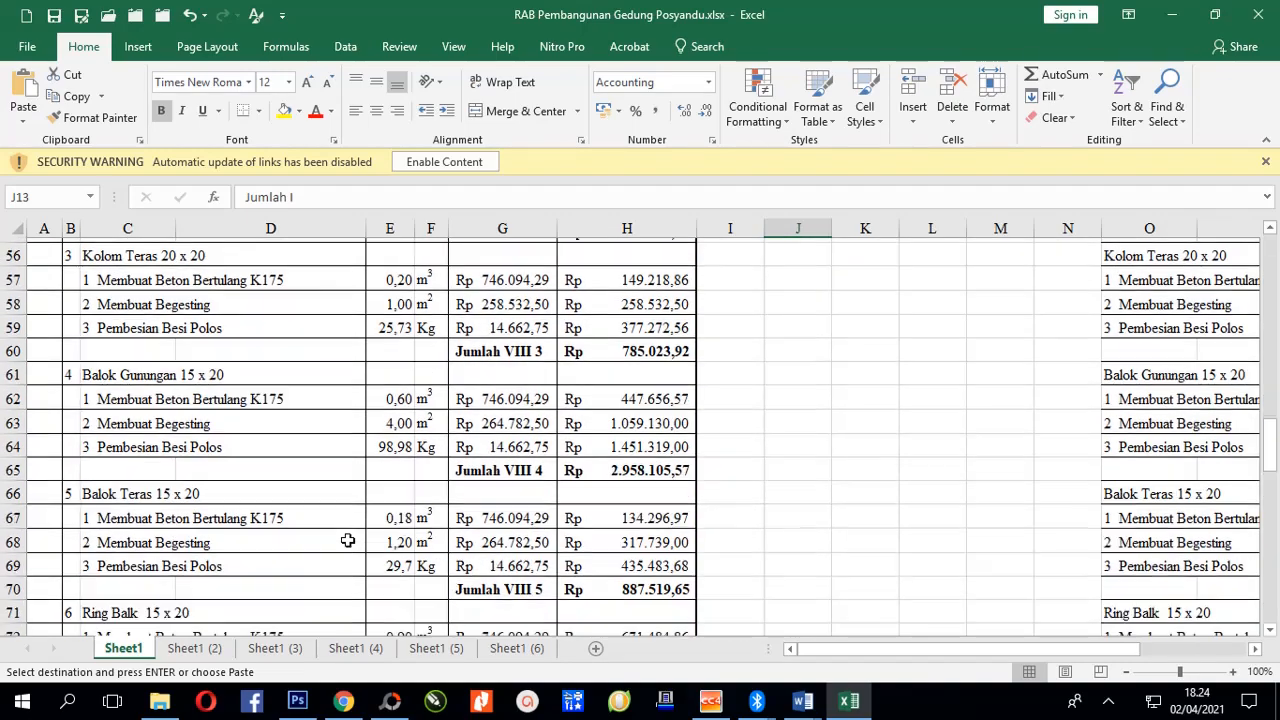
pyautogui.scroll(-17, 347, 540)
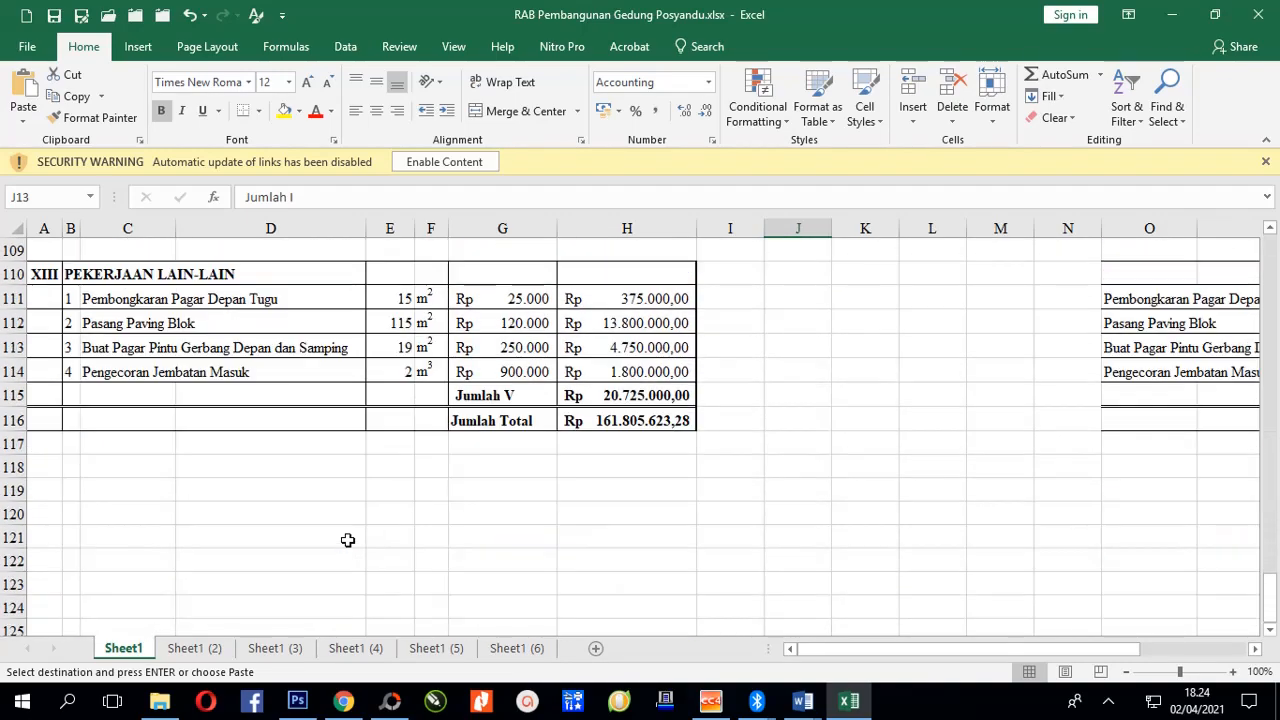
pyautogui.scroll(3, 347, 540)
pyautogui.scroll(-3, 277, 517)
pyautogui.moveTo(14, 250); pyautogui.dragTo(14, 584)
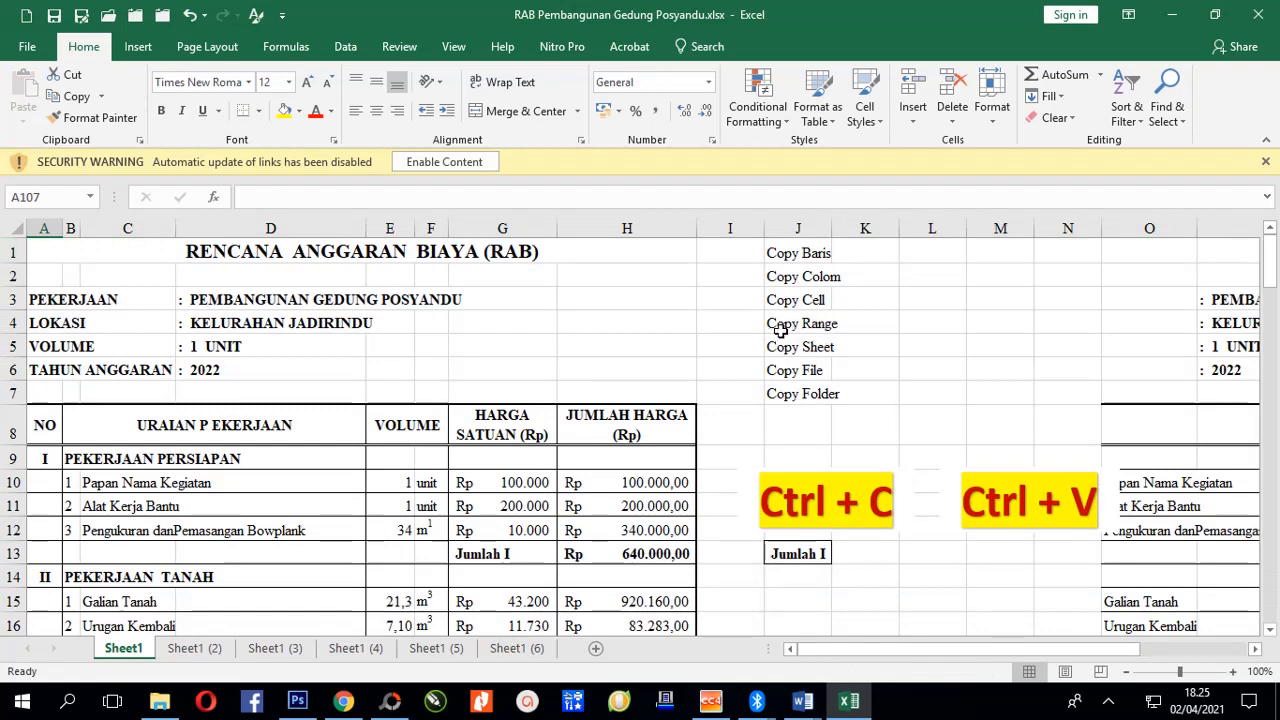
# Copy the PEKERJAAN LAIN-LAIN range B98:H103, from the section heading through the Jumlah V row.
pyautogui.scroll(-20, 387, 453)
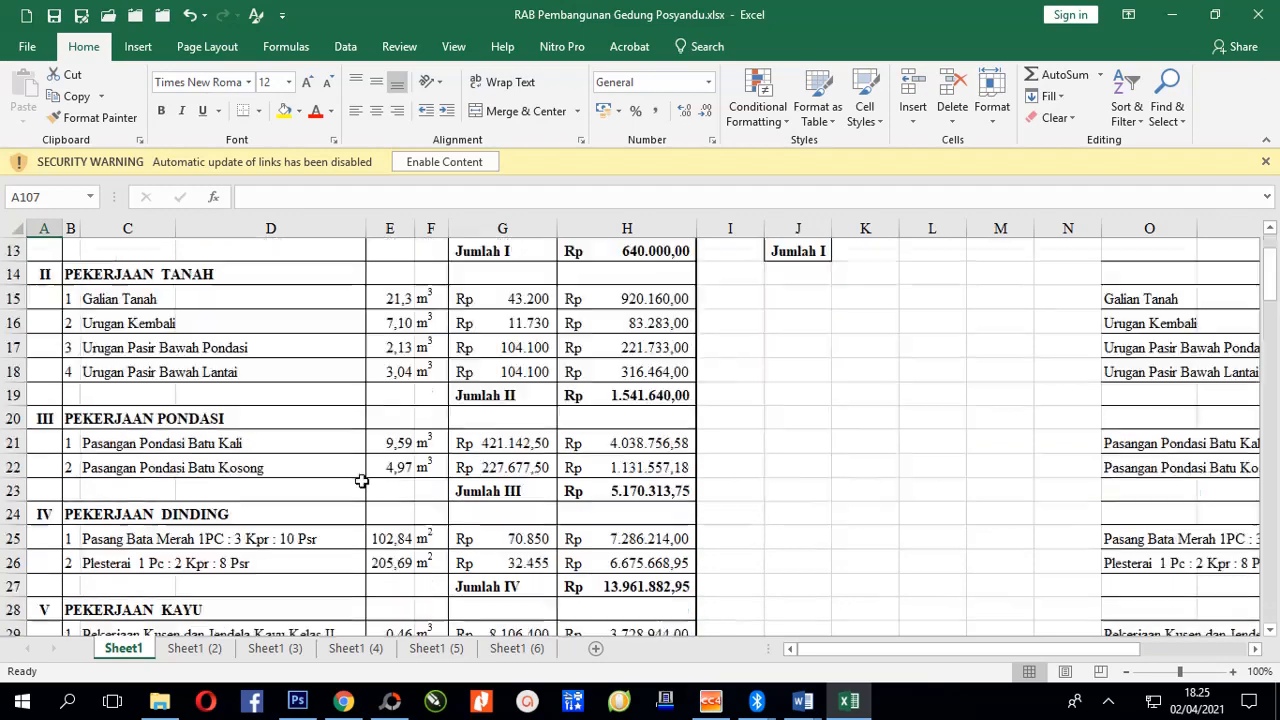
pyautogui.scroll(-5, 387, 453)
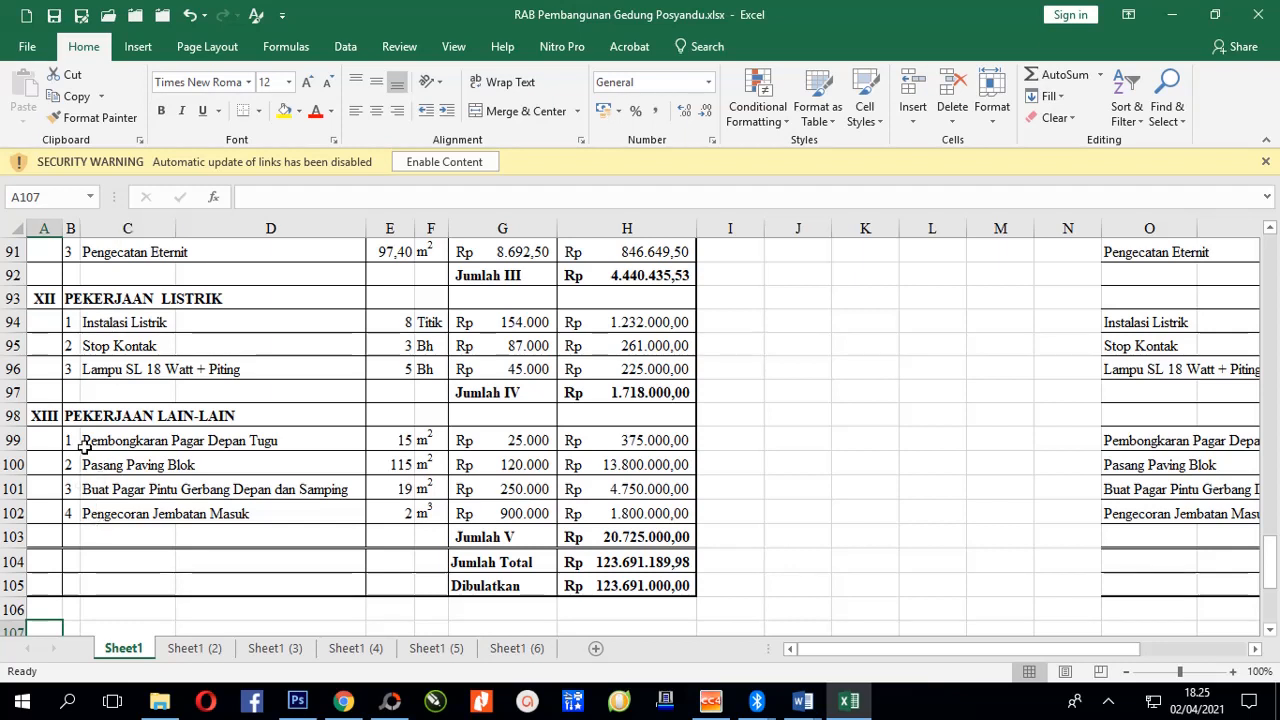
pyautogui.click(88, 415)
pyautogui.click(70, 416)
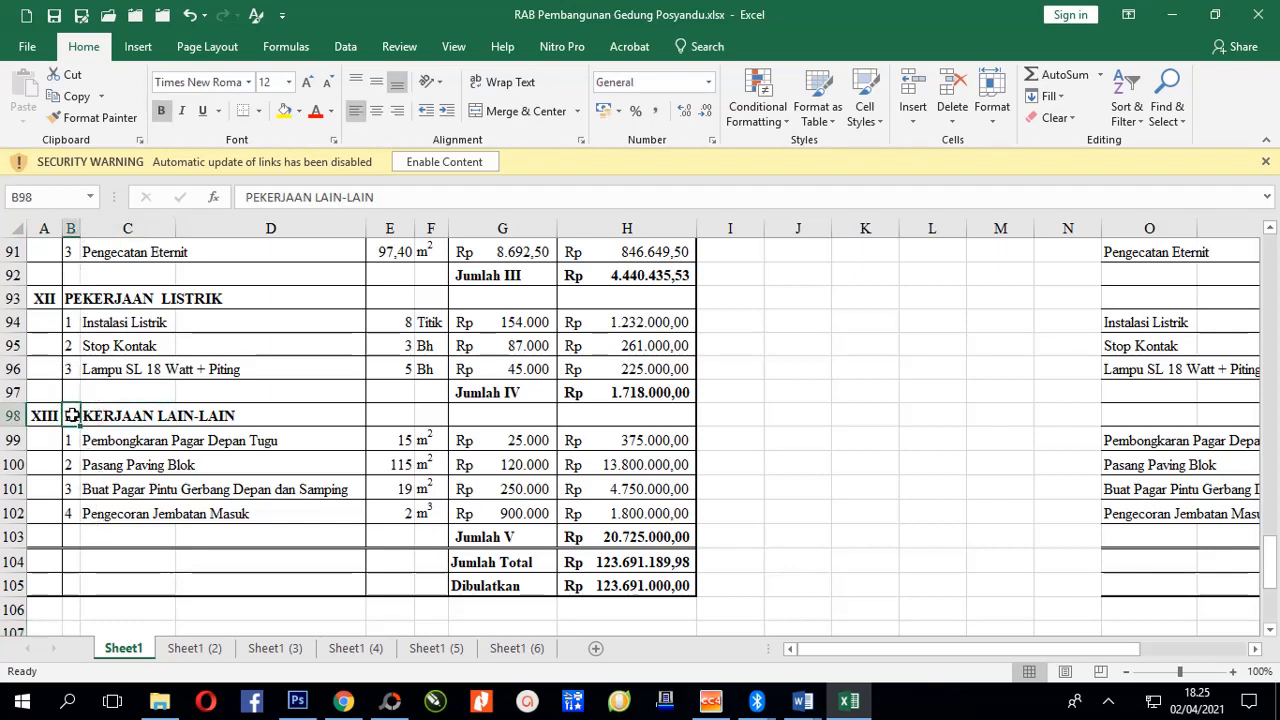
pyautogui.moveTo(74, 414); pyautogui.dragTo(630, 537)
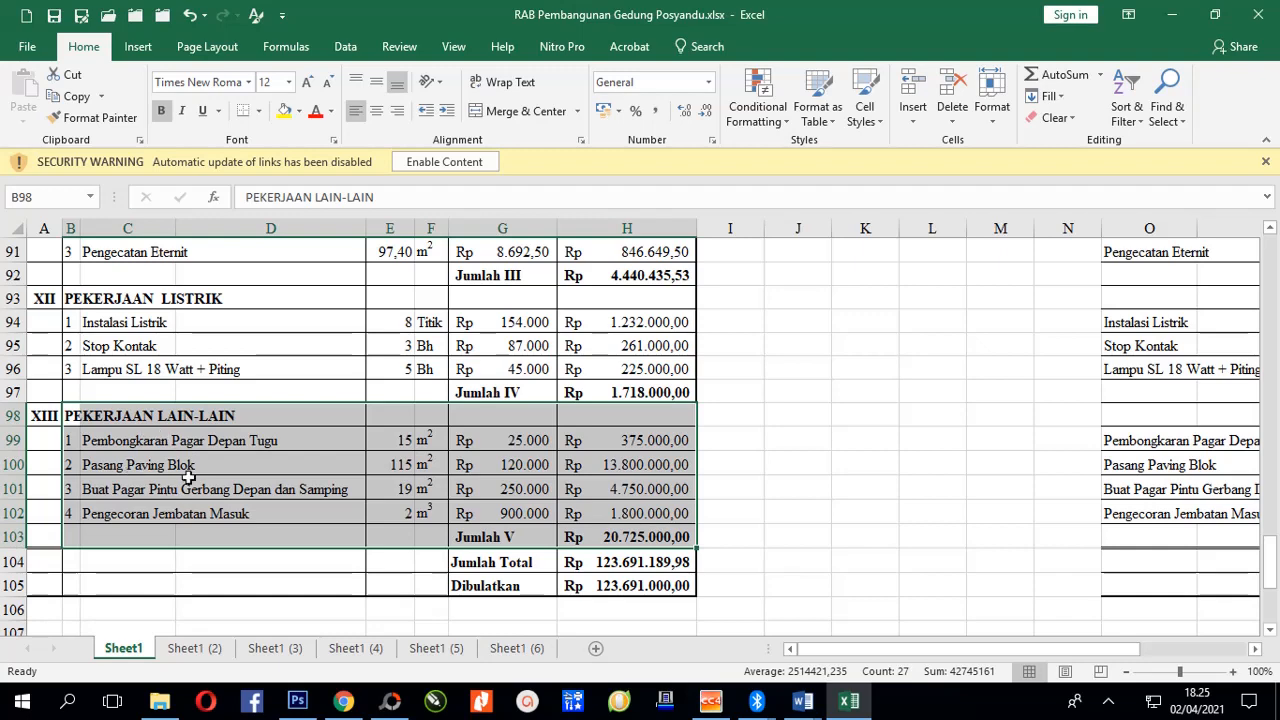
pyautogui.moveTo(72, 418); pyautogui.dragTo(625, 534)
pyautogui.hotkey('ctrl', 'c')
# Paste the copied range below the table starting at cell B108, and clear the selection.
pyautogui.scroll(-5, 130, 413)
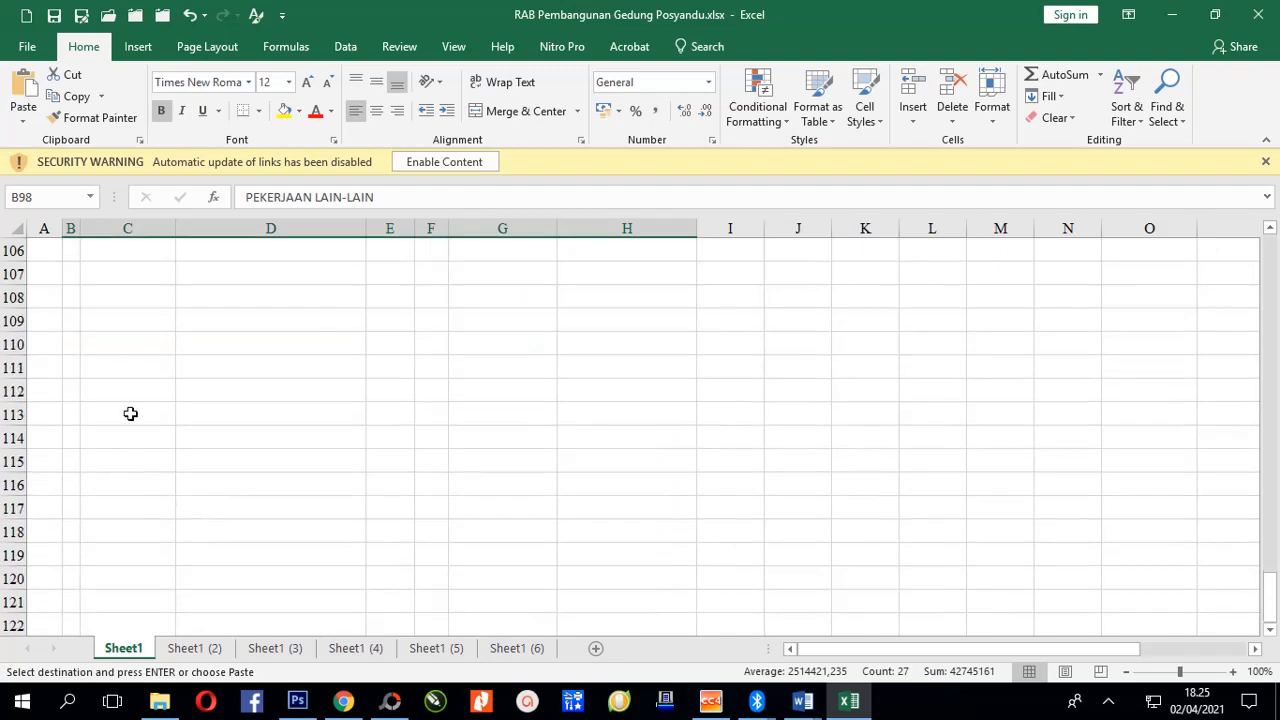
pyautogui.click(121, 304)
pyautogui.scroll(2, 120, 366)
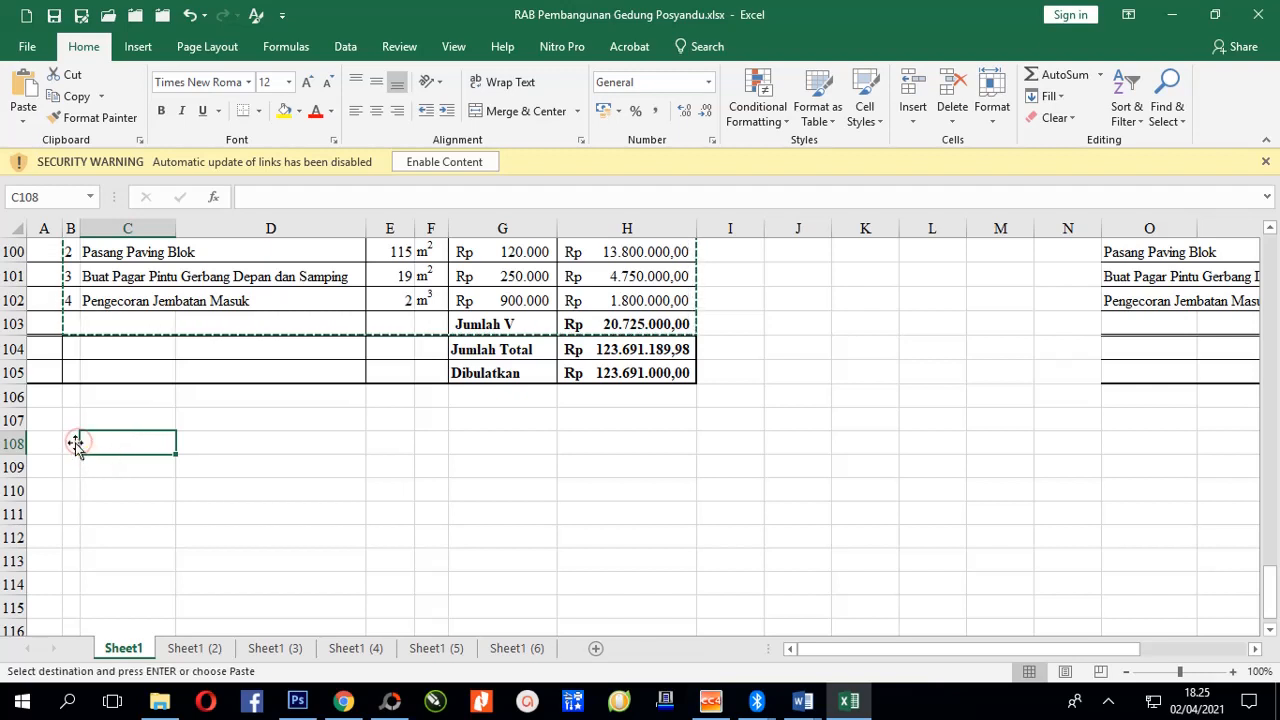
pyautogui.click(71, 445)
pyautogui.hotkey('ctrl', 'v')
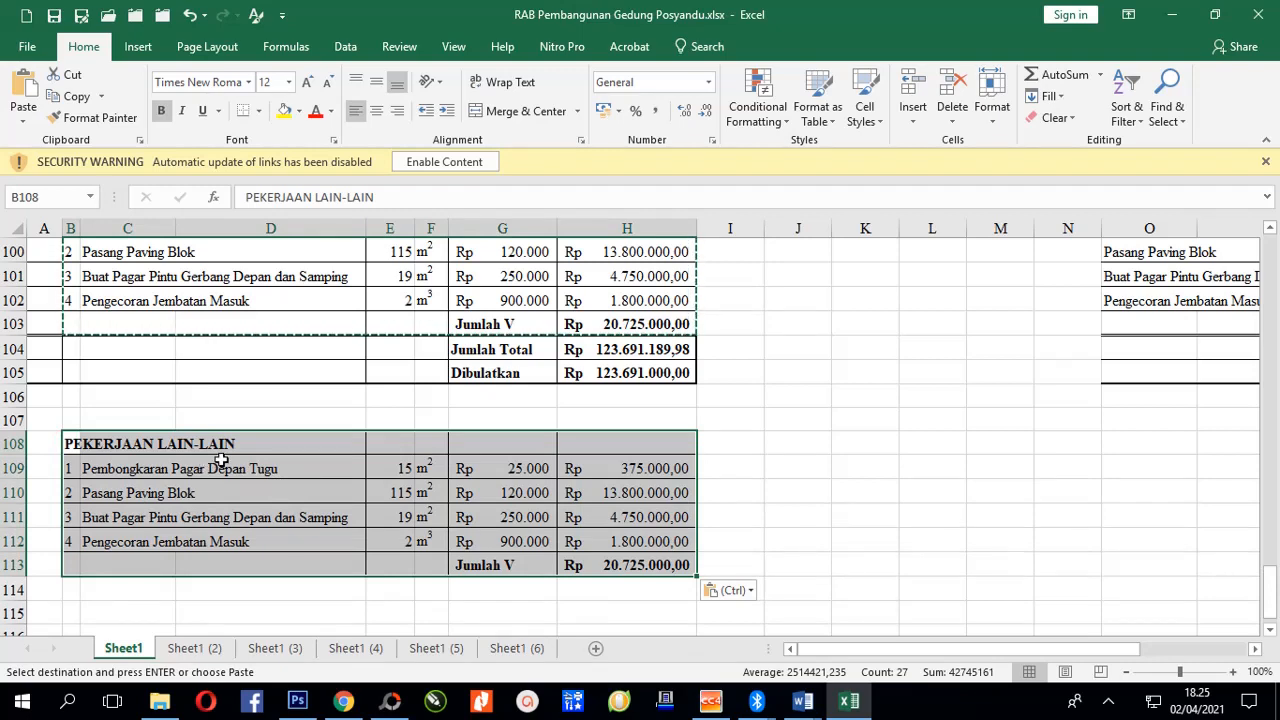
pyautogui.click(91, 419)
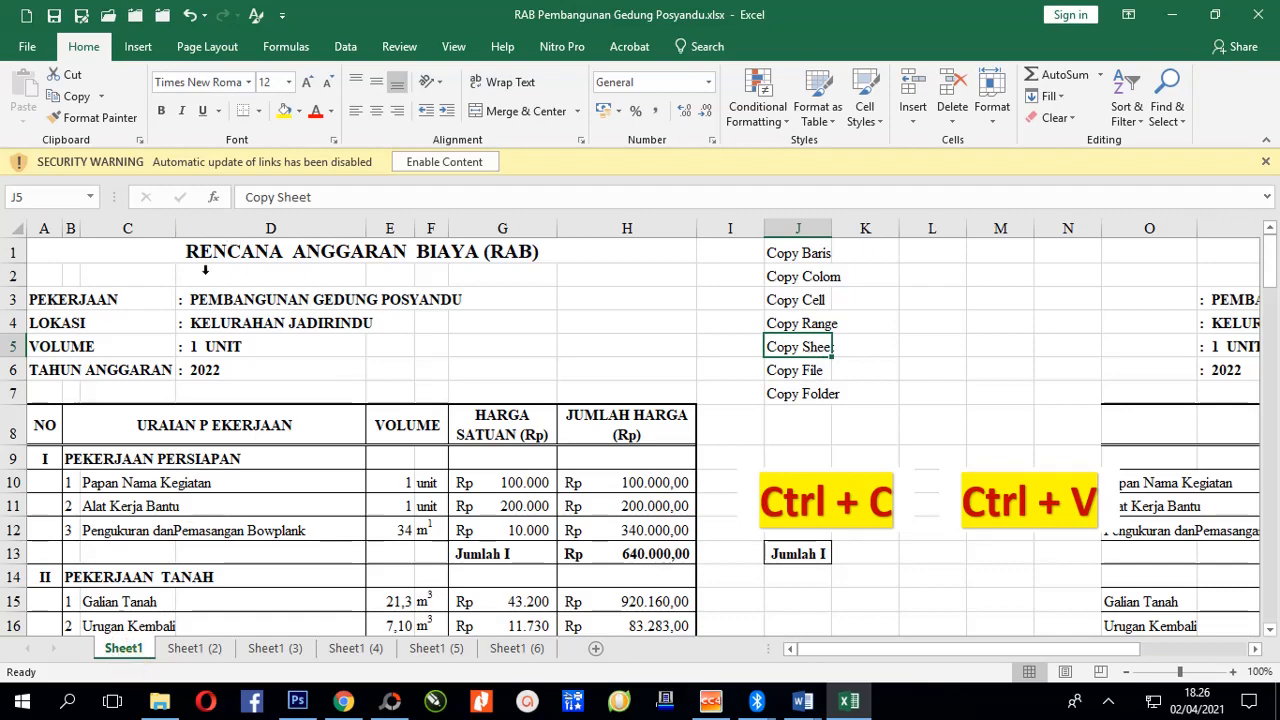
# Look through Sheet1 and its neighbouring sheets, and delete Sheet1 (3) to Sheet1 (6).
pyautogui.scroll(-6, 207, 392)
pyautogui.scroll(-5, 207, 392)
pyautogui.scroll(11, 190, 394)
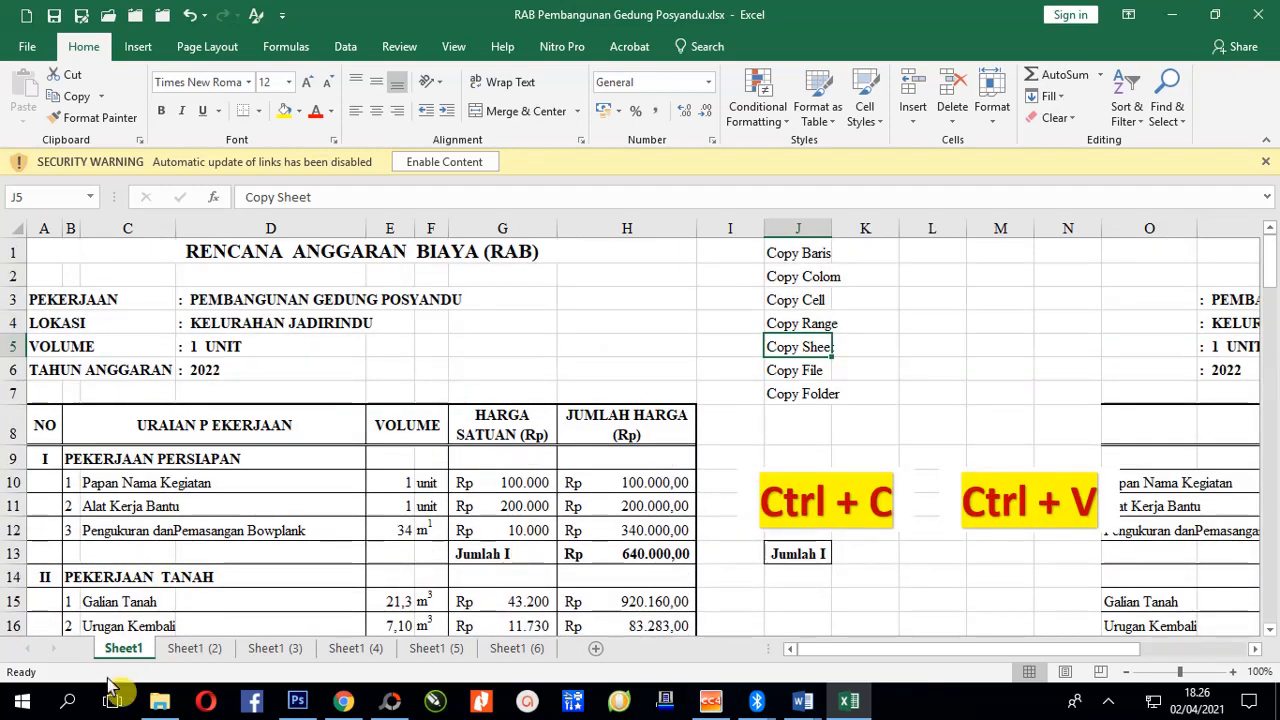
pyautogui.click(194, 650)
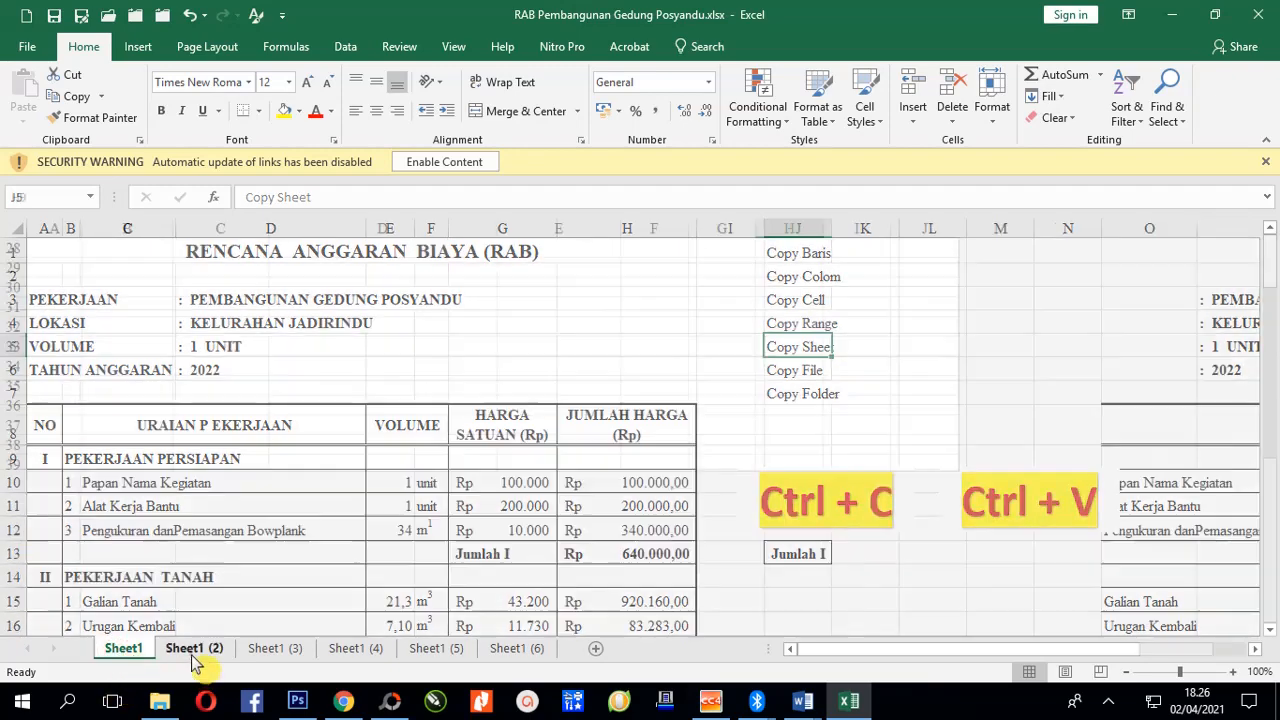
pyautogui.click(264, 650)
pyautogui.click(355, 650)
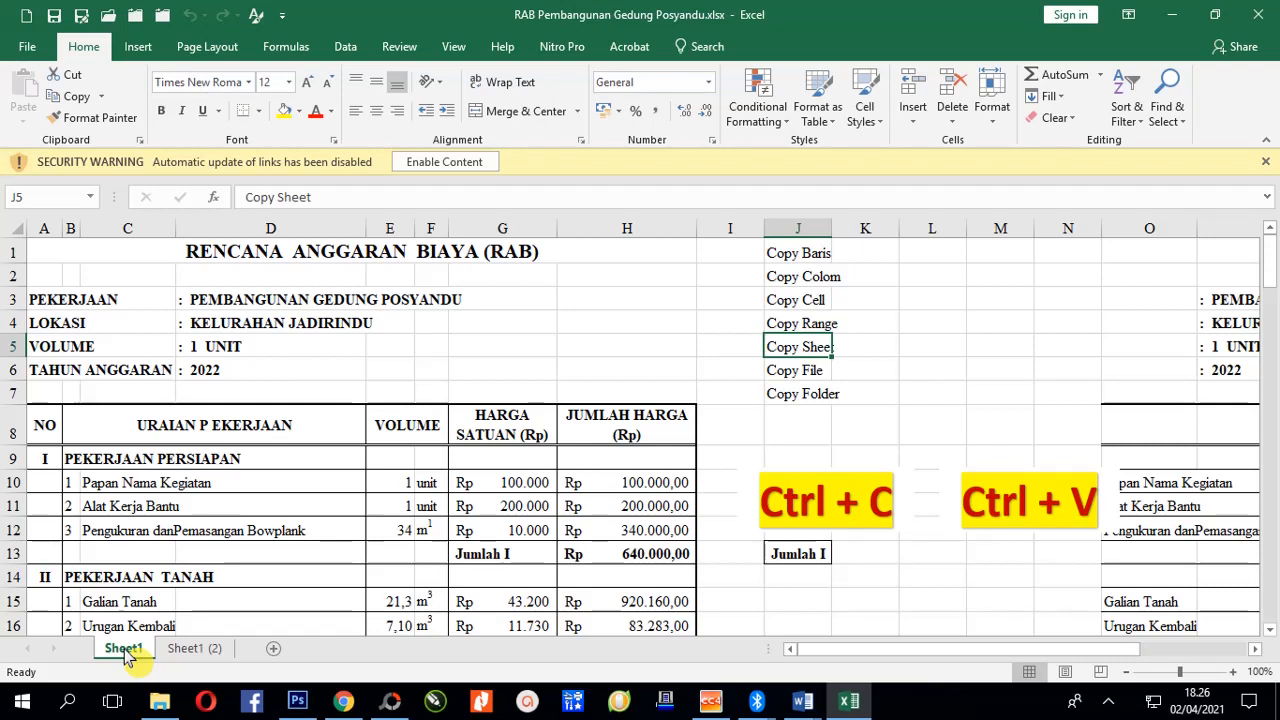
# Duplicate Sheet1 directly after the original, and compare the copy with Sheet1.
pyautogui.moveTo(128, 652); pyautogui.dragTo(188, 655)
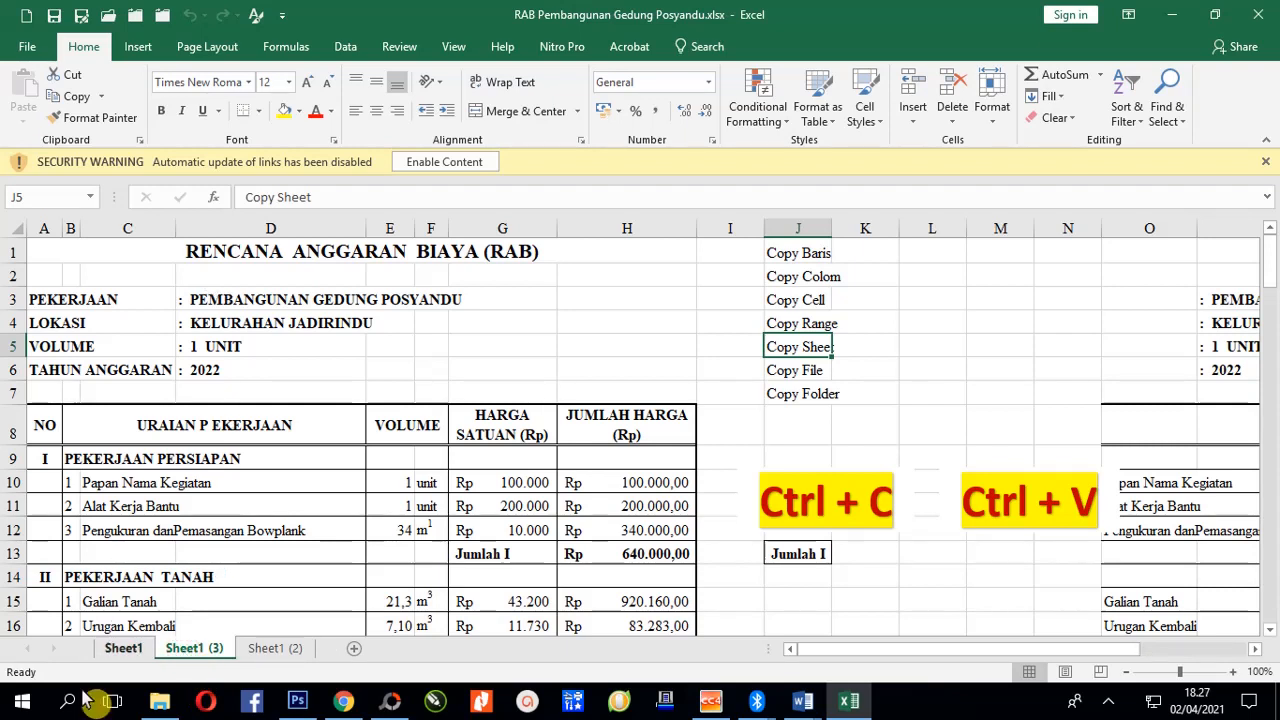
pyautogui.click(122, 650)
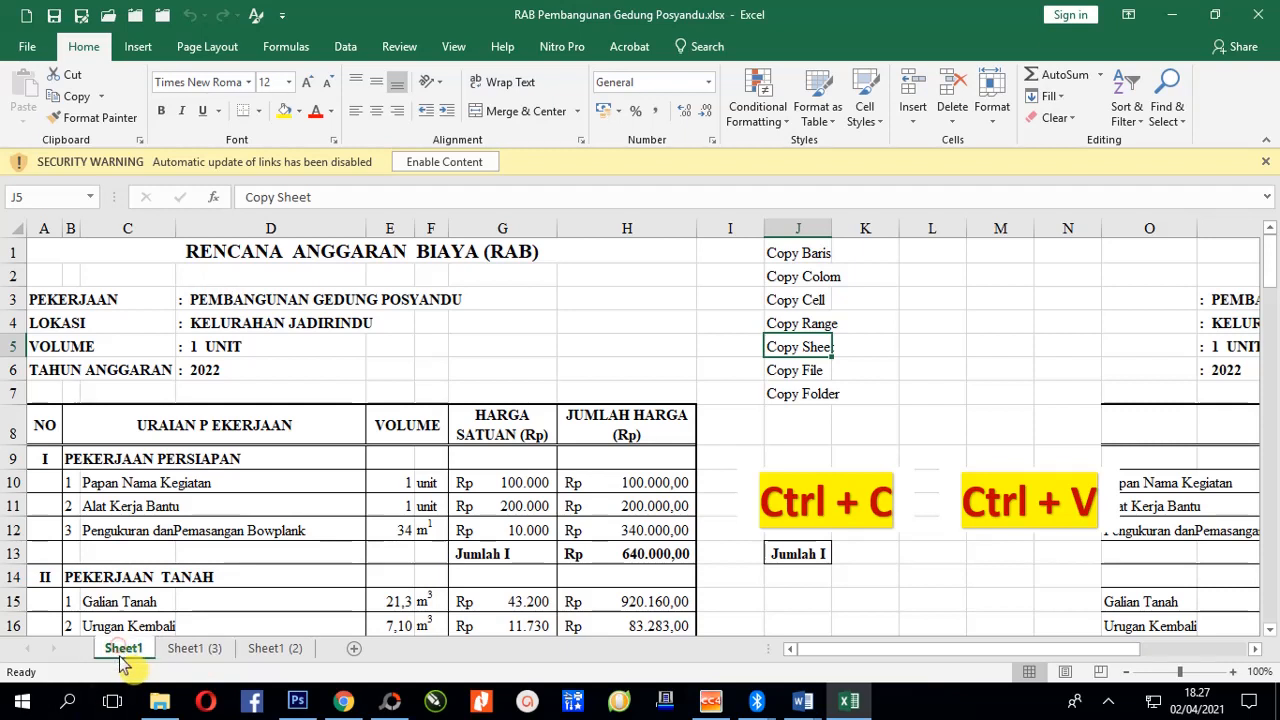
pyautogui.click(188, 652)
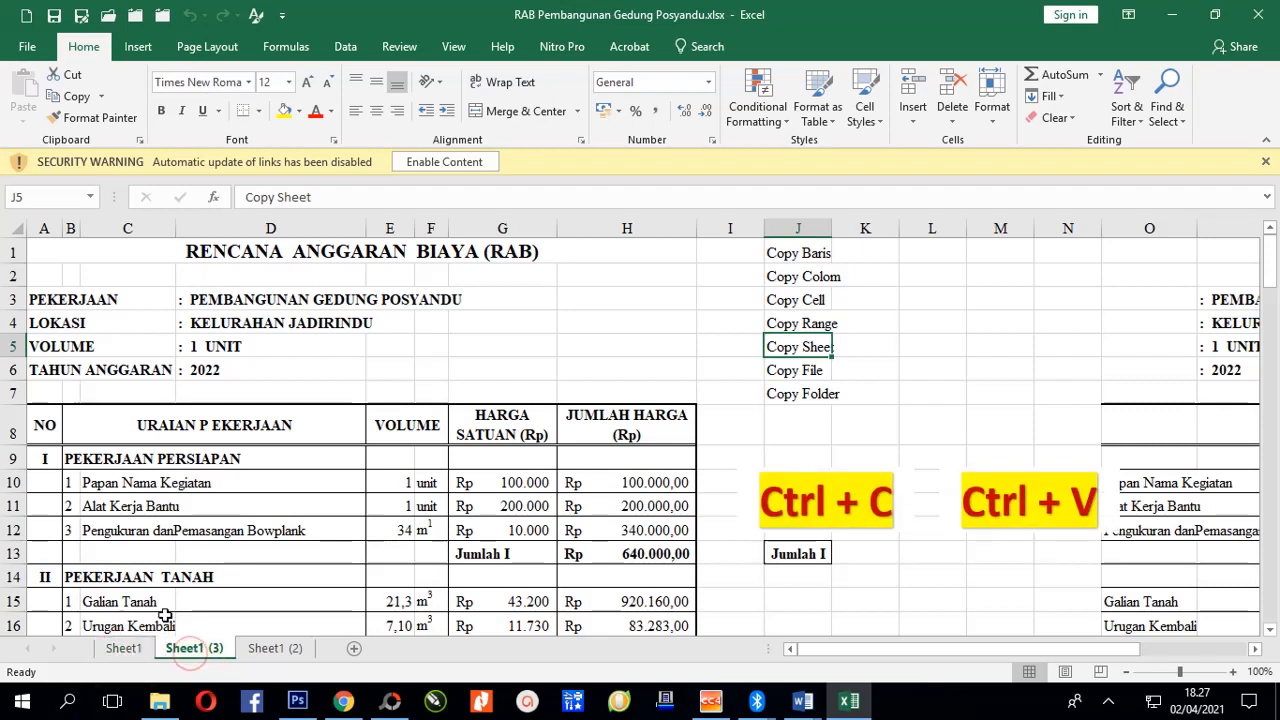
pyautogui.click(124, 649)
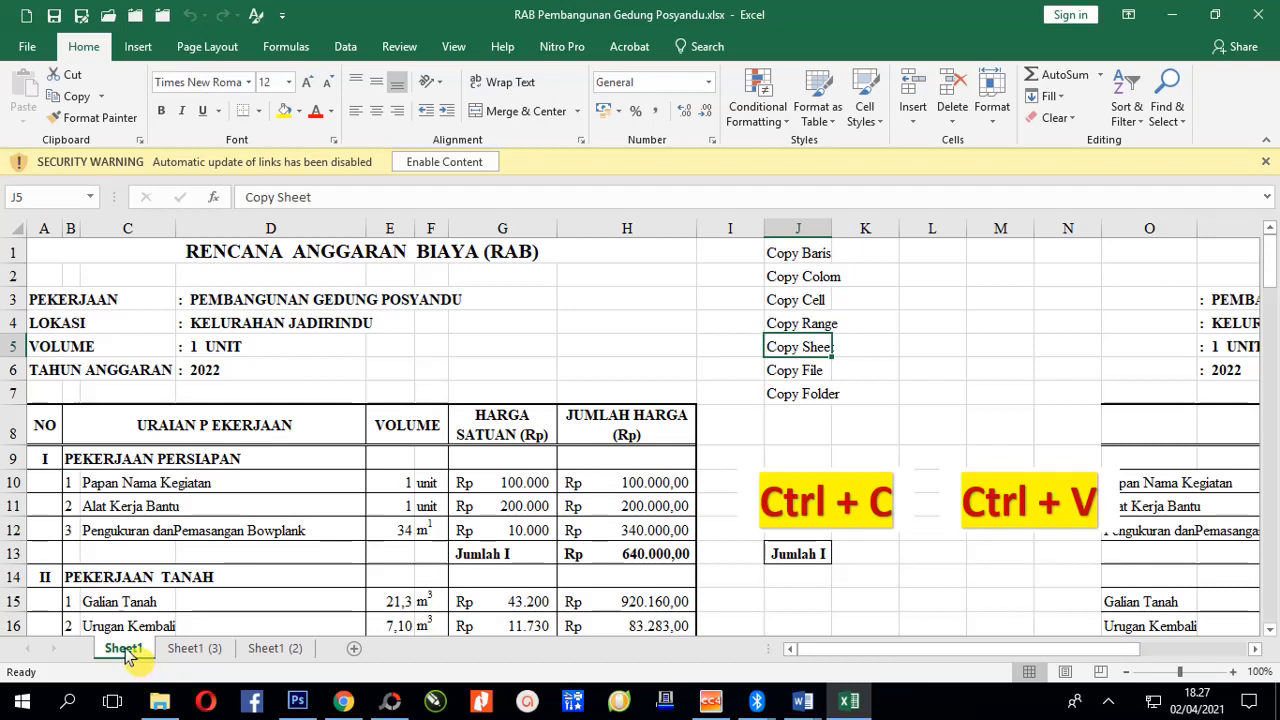
# Rename the sheet Sheet1 as RAB1.
pyautogui.moveTo(123, 655); pyautogui.dragTo(228, 653)
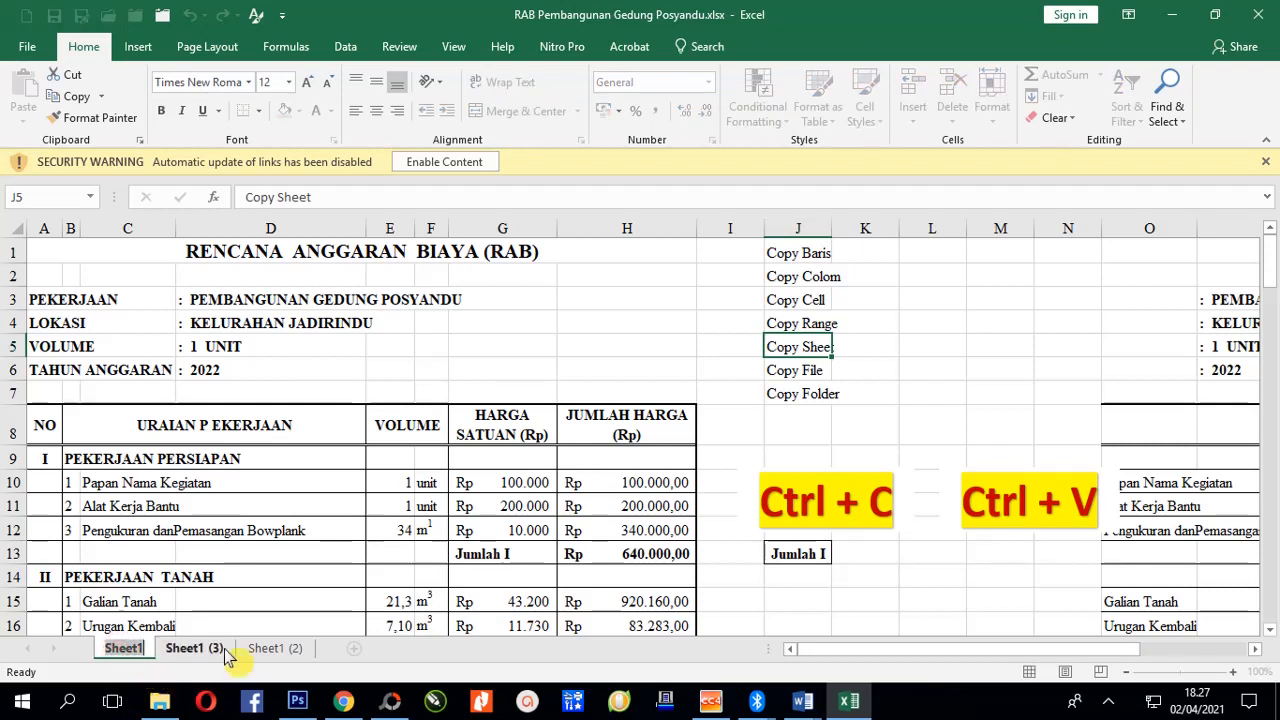
pyautogui.write('RAB')
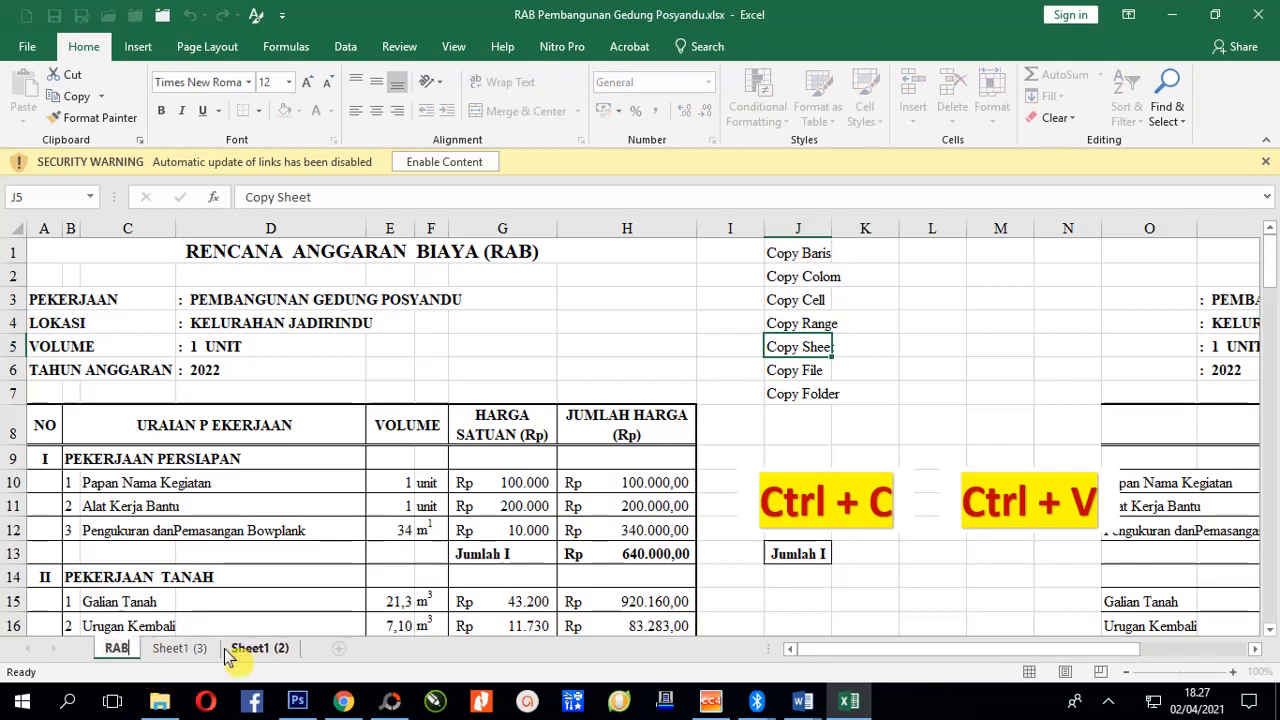
pyautogui.write('11')
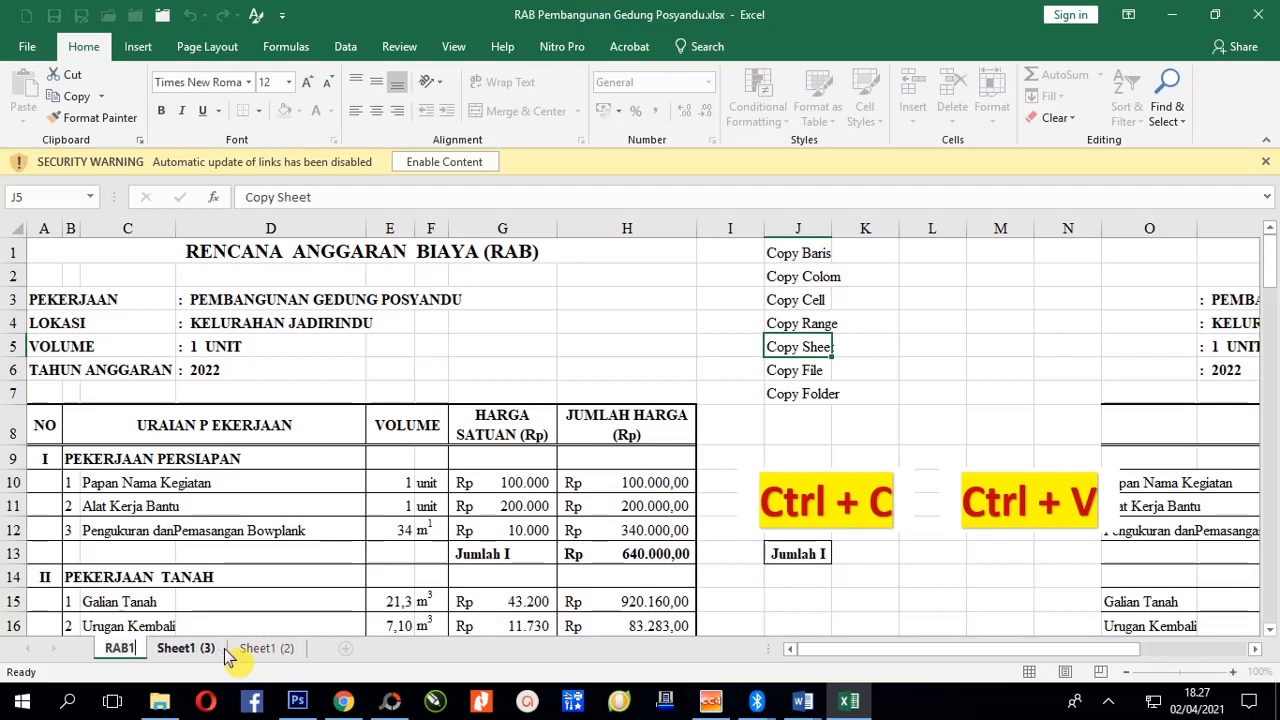
pyautogui.click(165, 602)
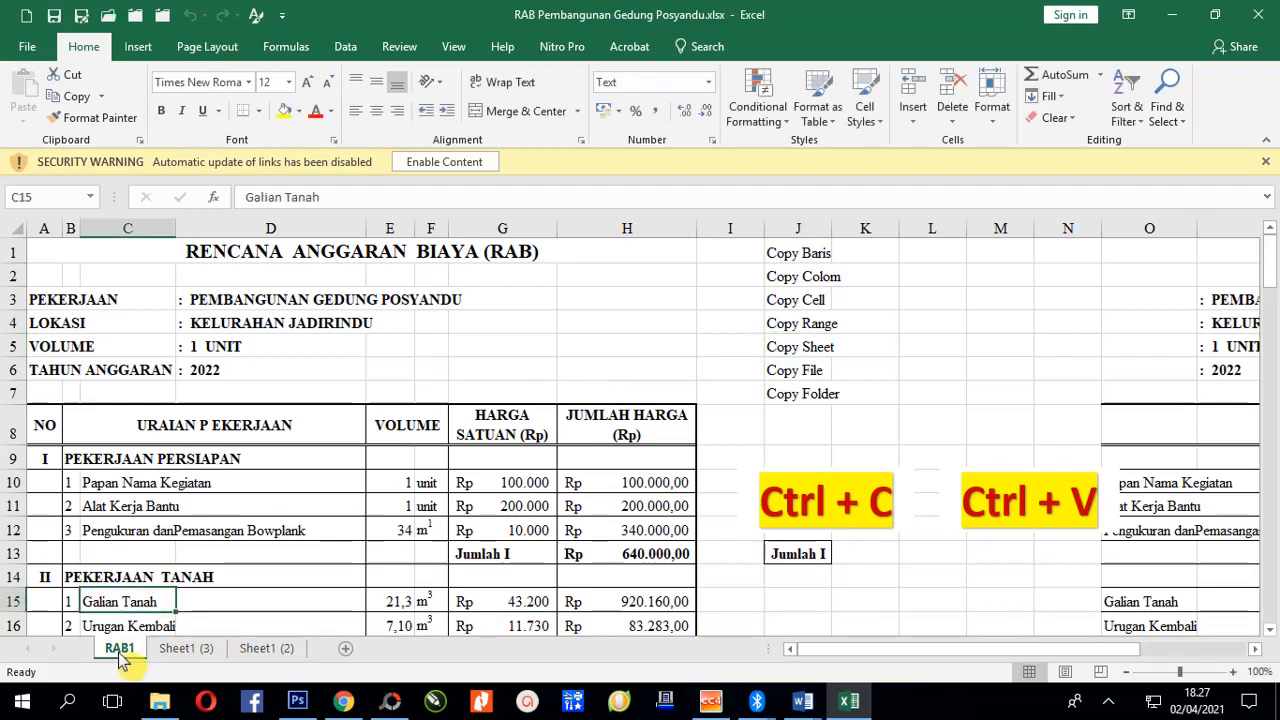
# Rename the sheet Sheet1 (3) as RAB2.
pyautogui.click(185, 652)
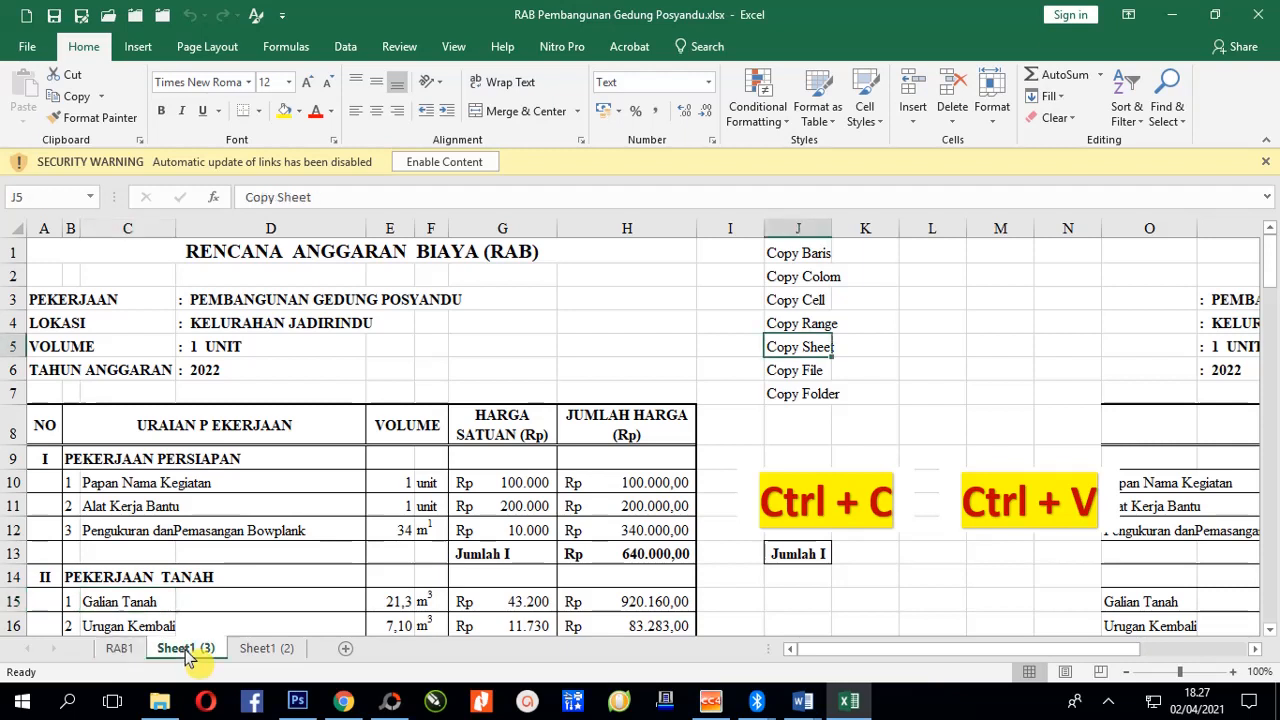
pyautogui.moveTo(188, 650); pyautogui.dragTo(205, 648)
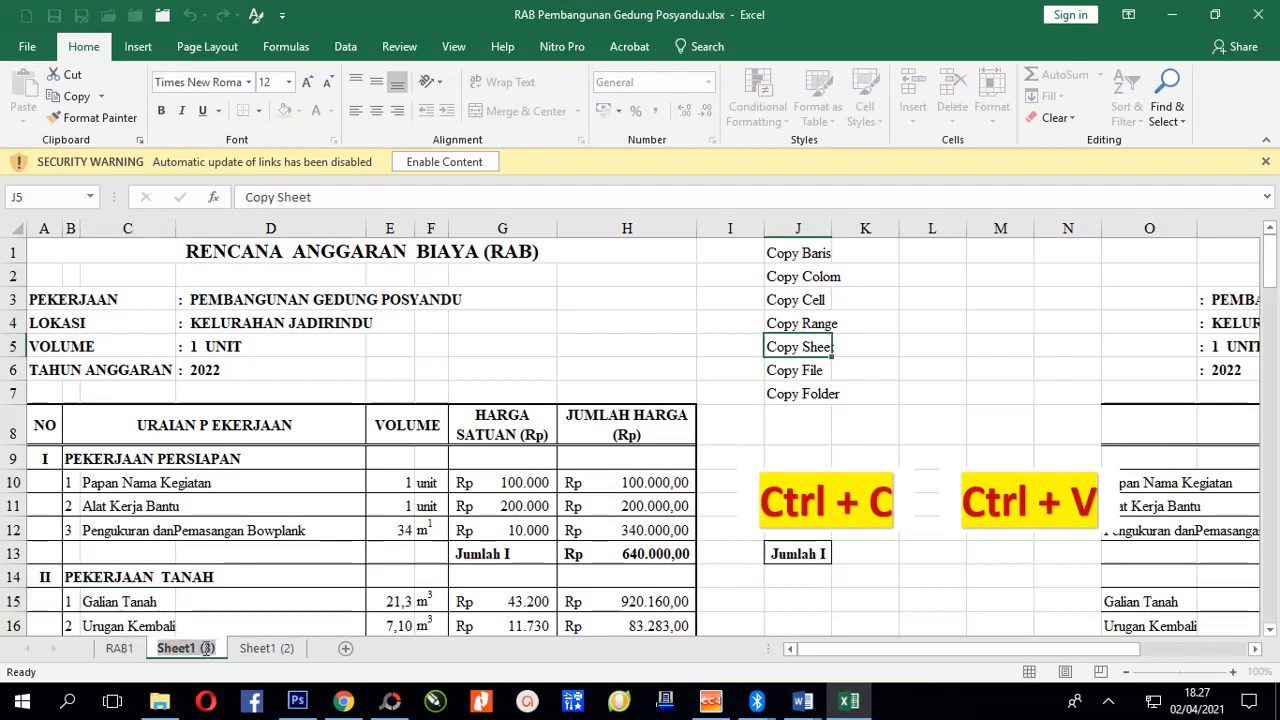
pyautogui.doubleClick(190, 648)
pyautogui.write('RAB')
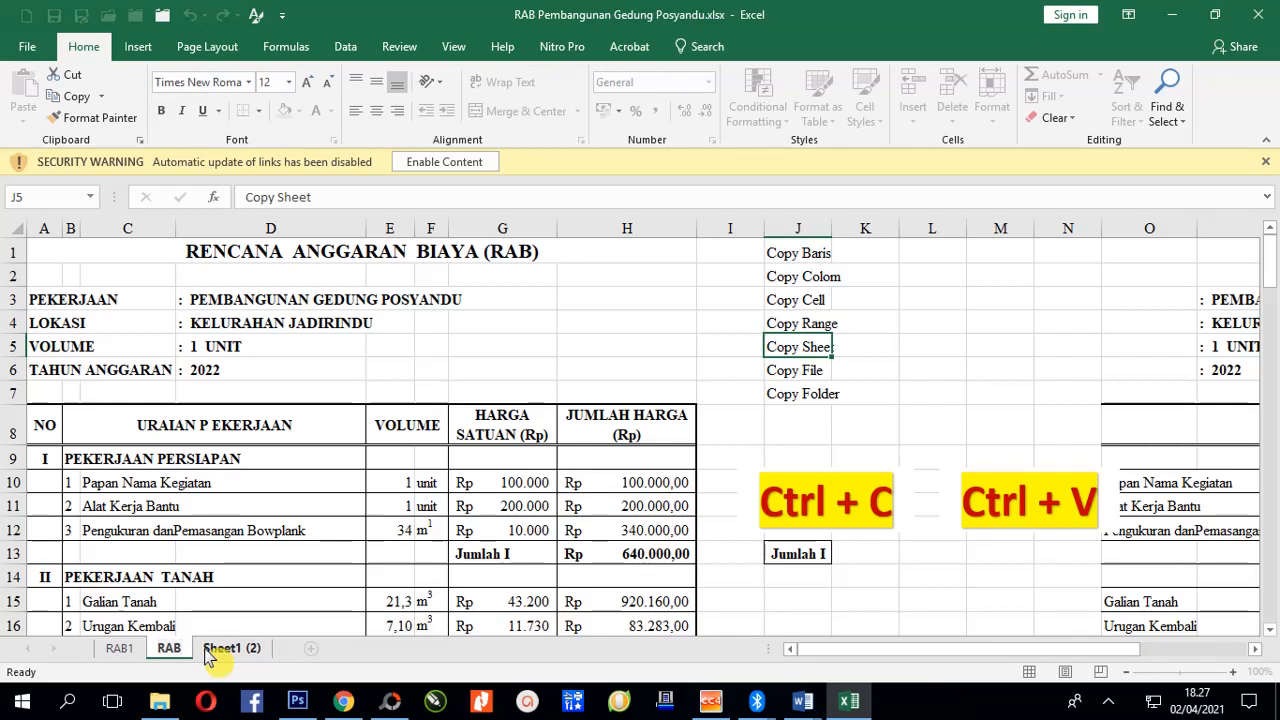
pyautogui.write('2')
pyautogui.click(355, 555)
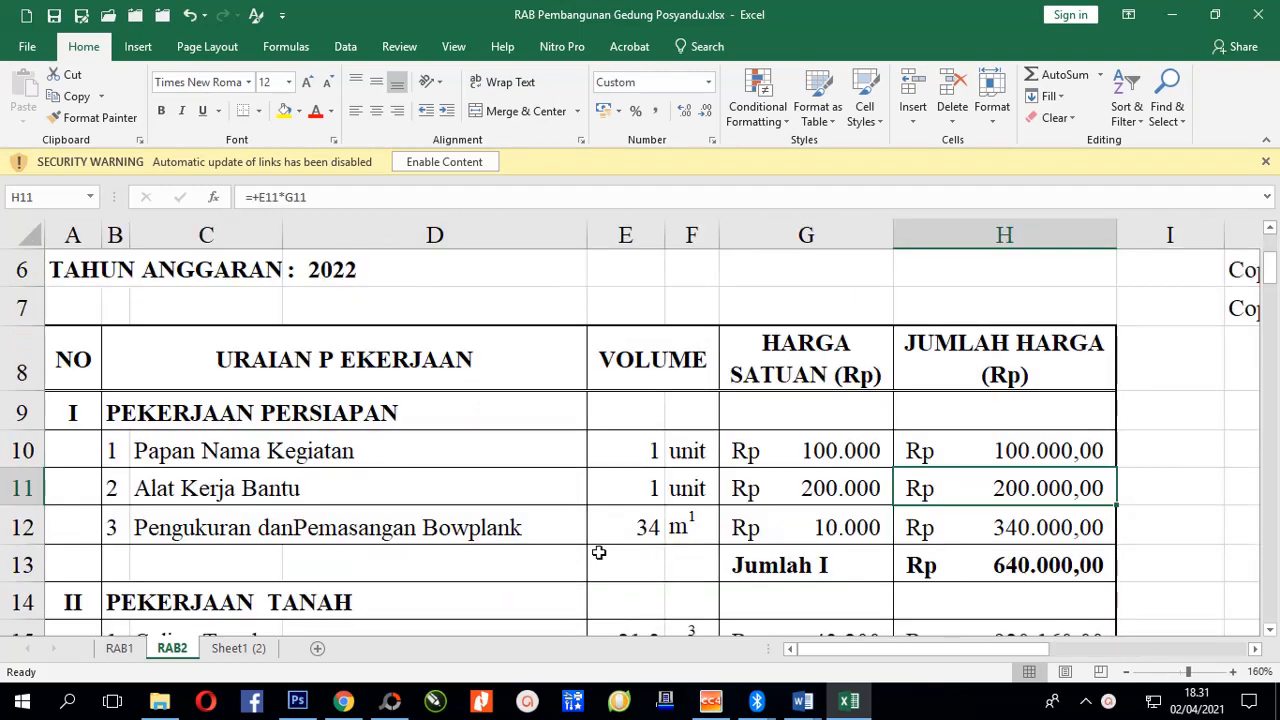
# Examine how the RAB2 table's text, volume and unit price cells differ from the formula in H11, including the cells it references.
pyautogui.click(158, 458)
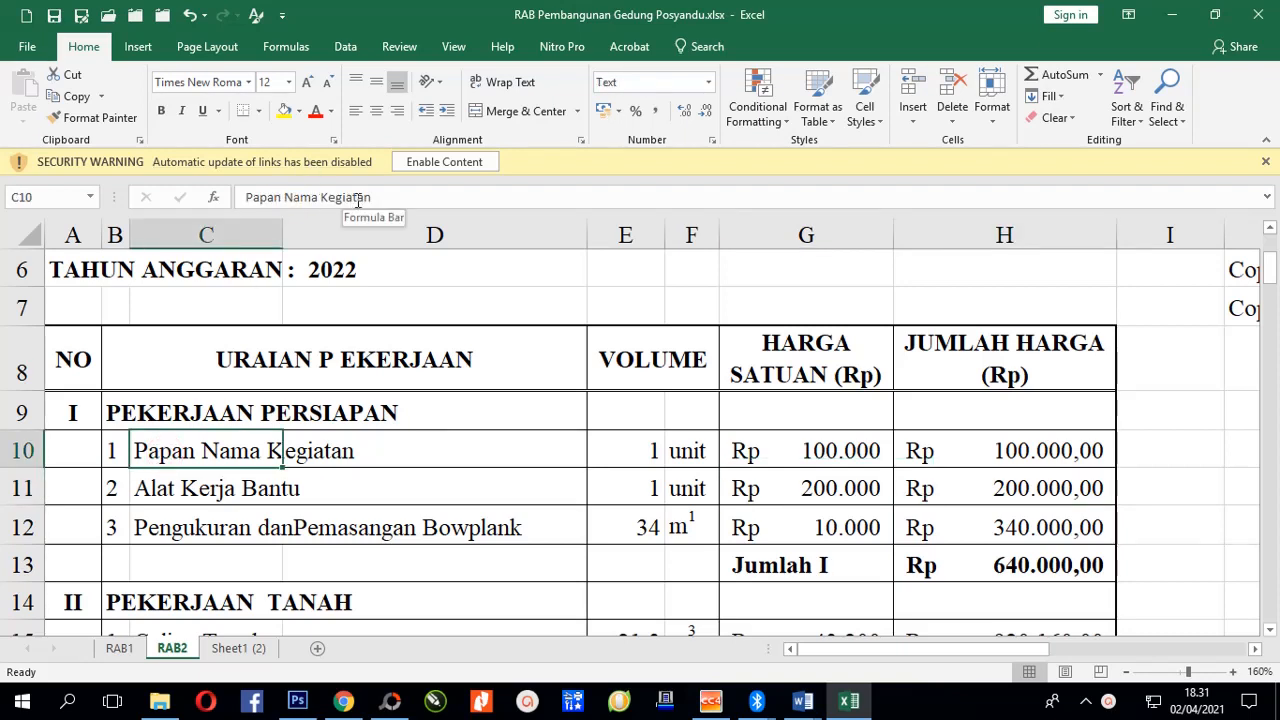
pyautogui.click(789, 491)
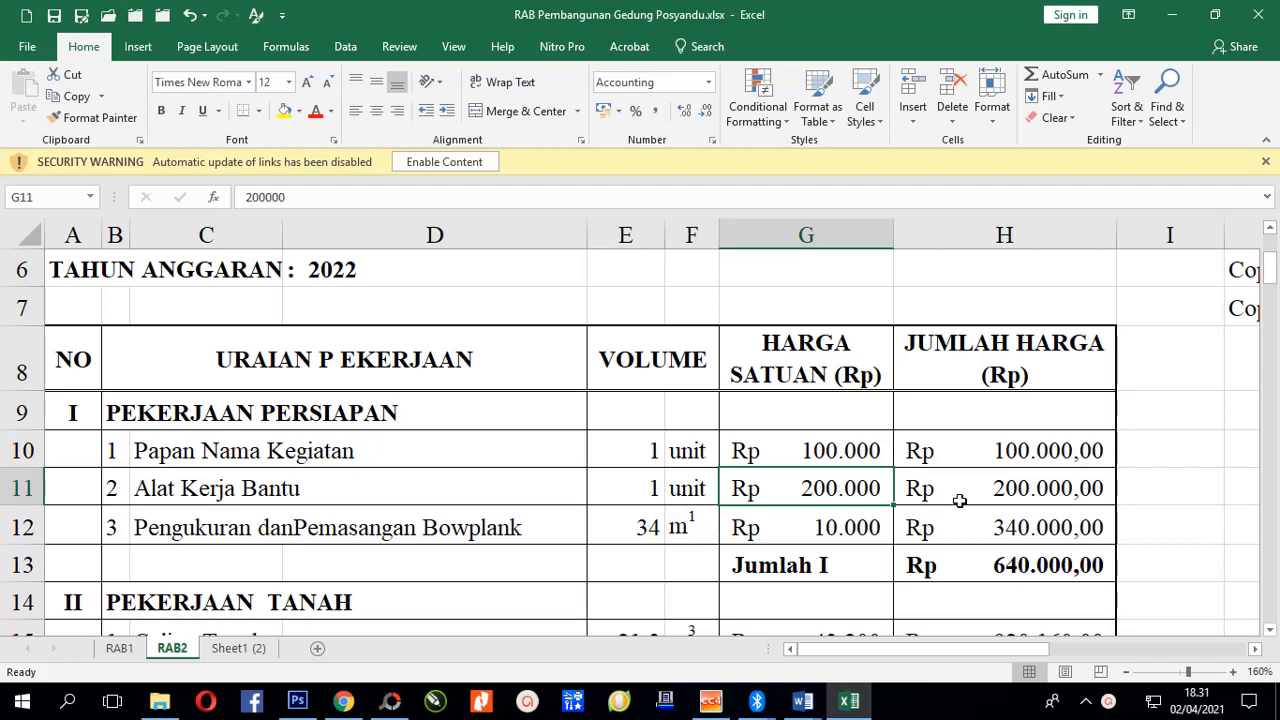
pyautogui.click(1022, 489)
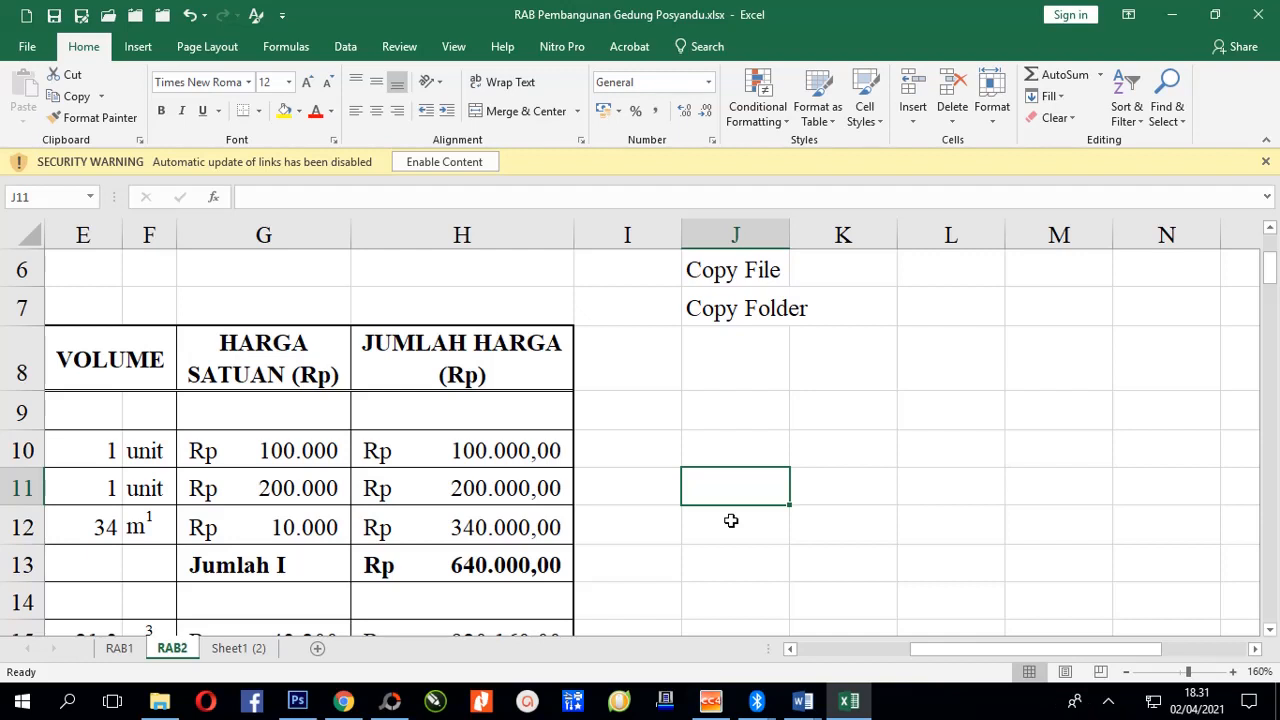
pyautogui.click(490, 488)
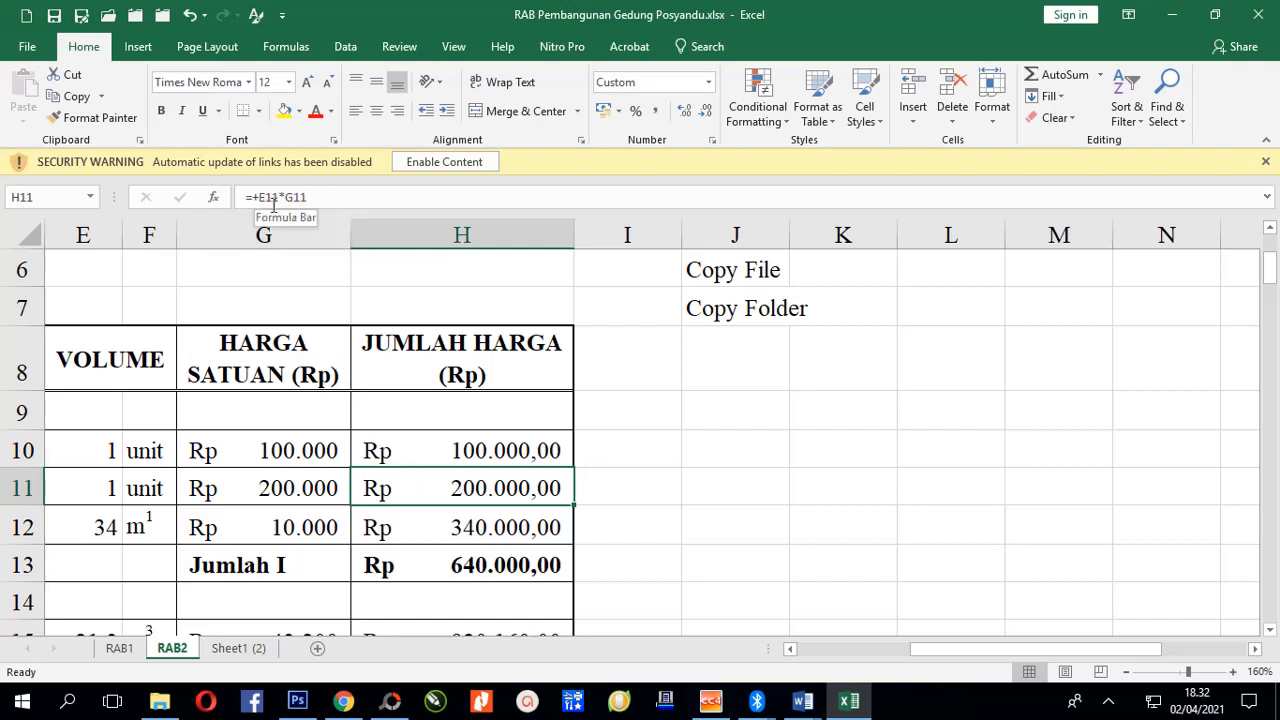
pyautogui.click(110, 239)
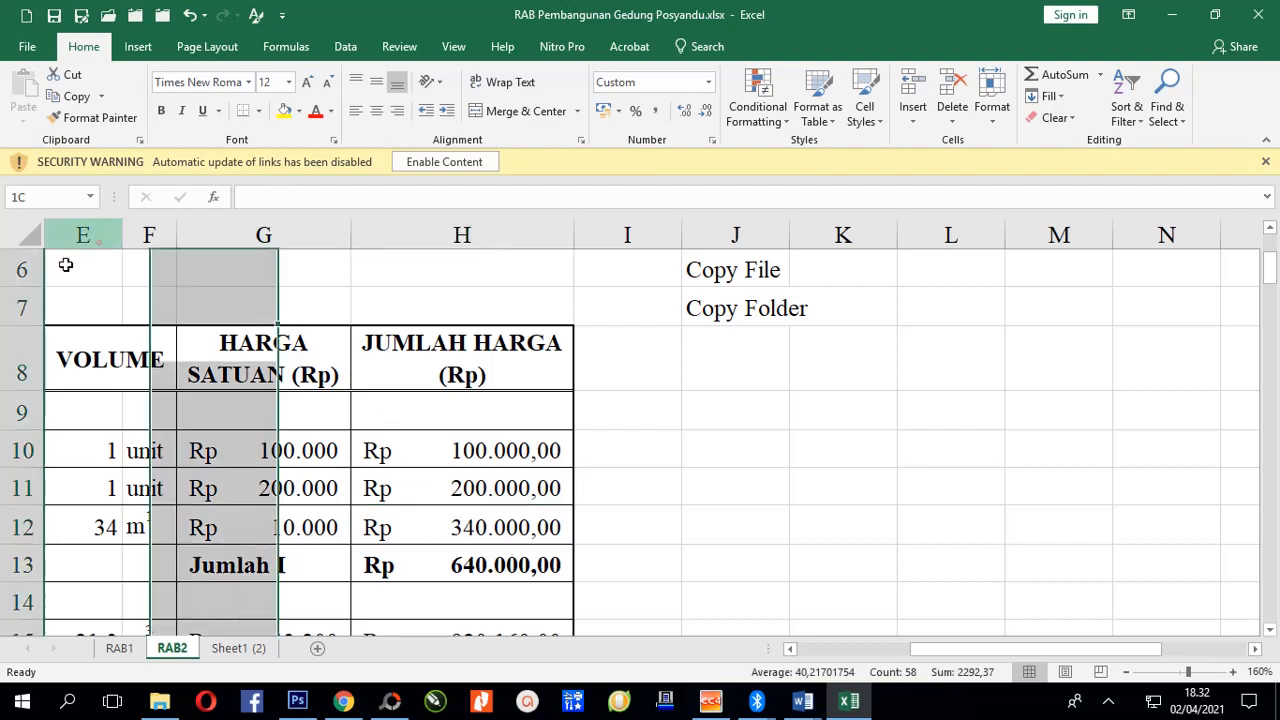
pyautogui.click(98, 485)
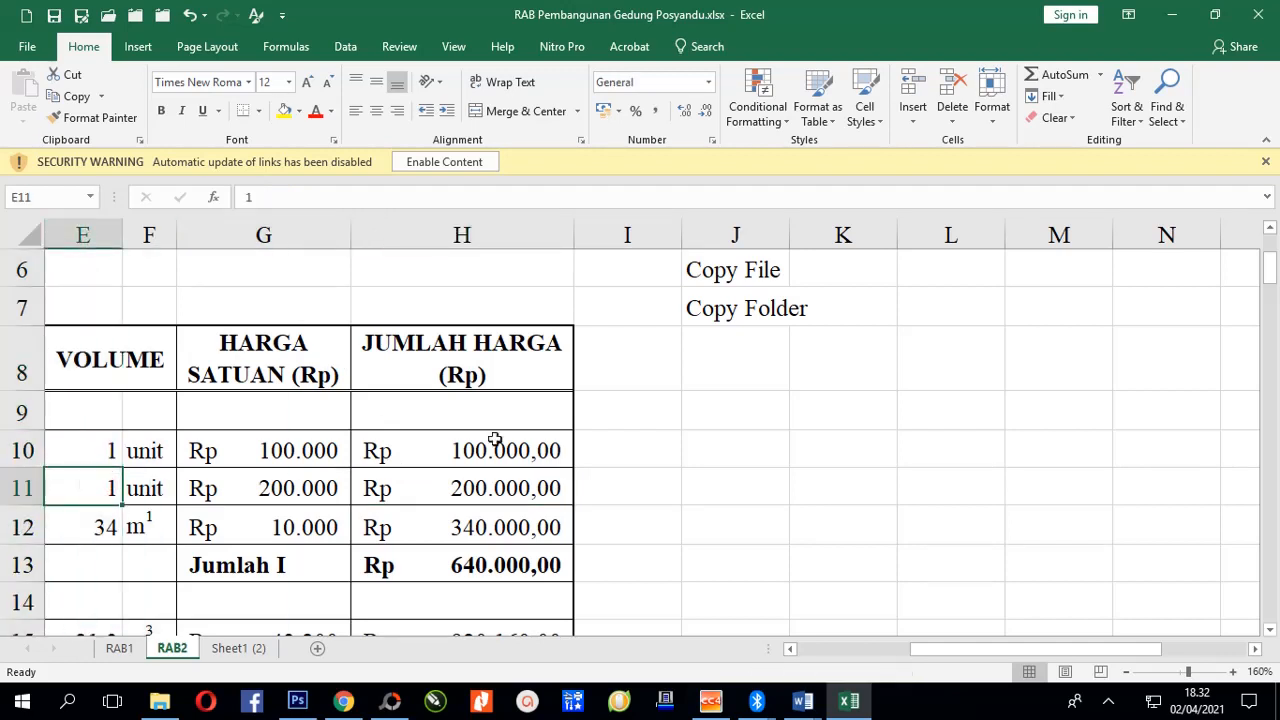
pyautogui.click(505, 488)
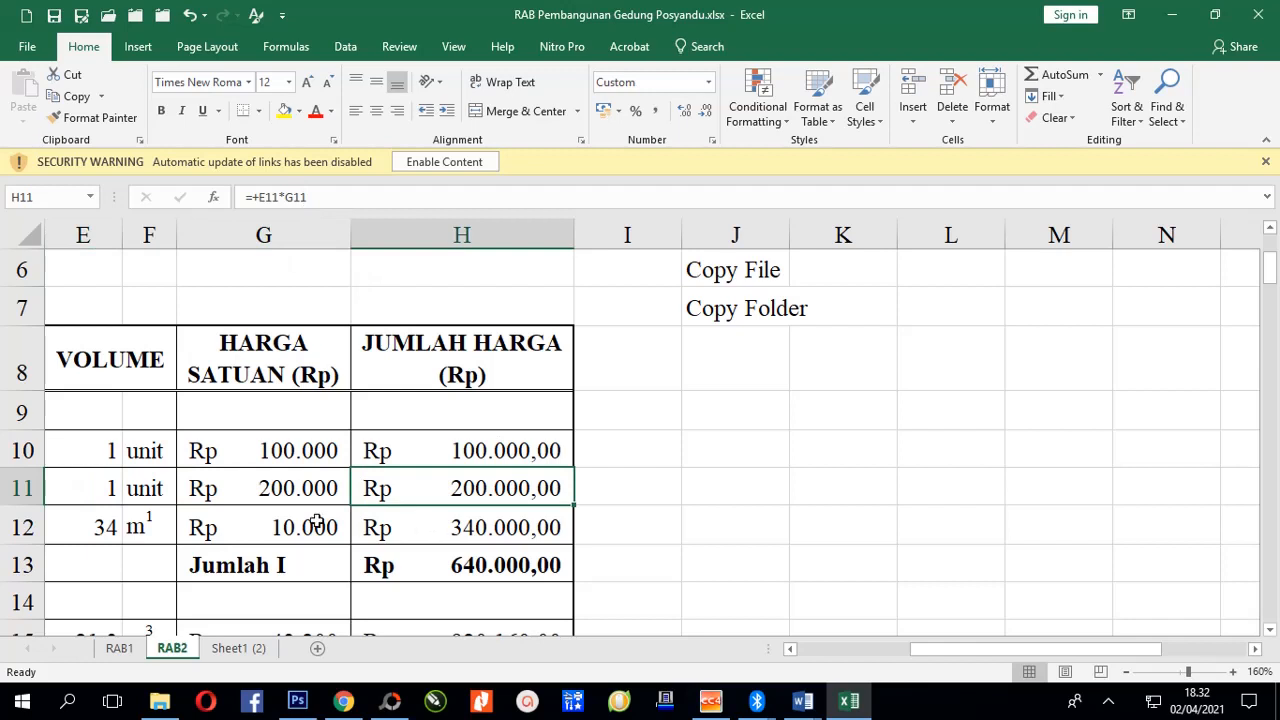
pyautogui.click(280, 490)
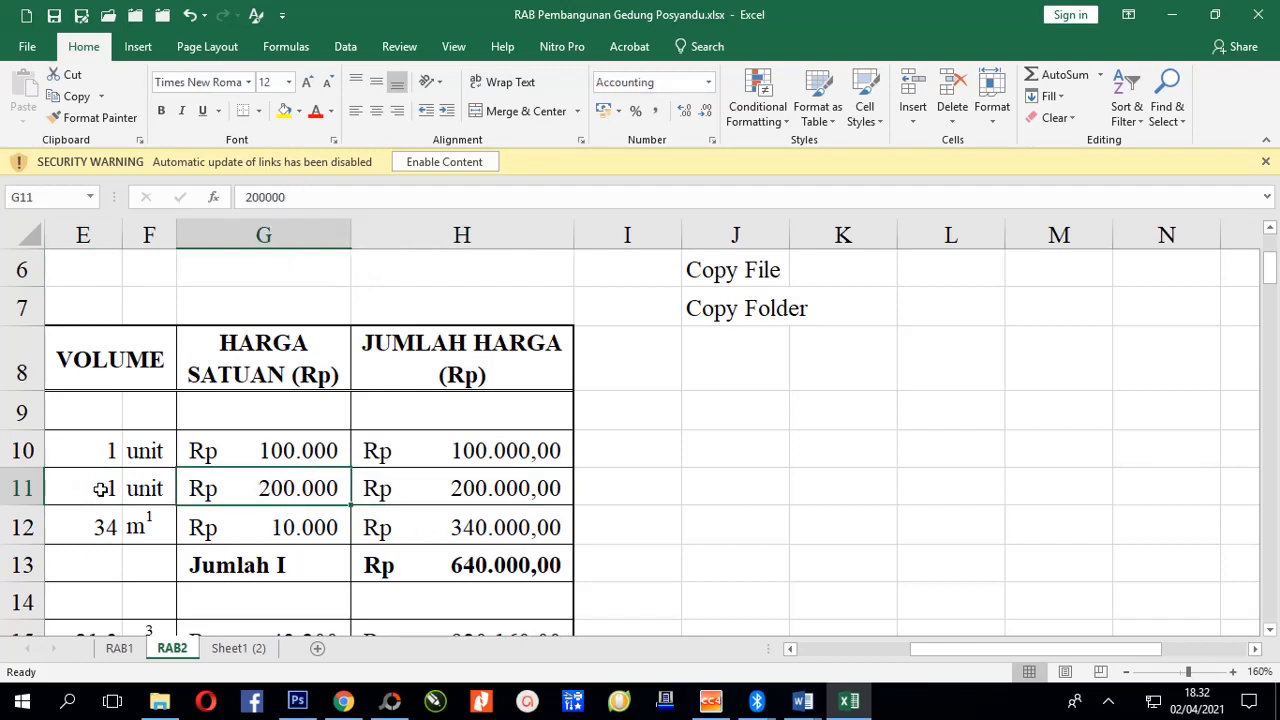
pyautogui.click(500, 490)
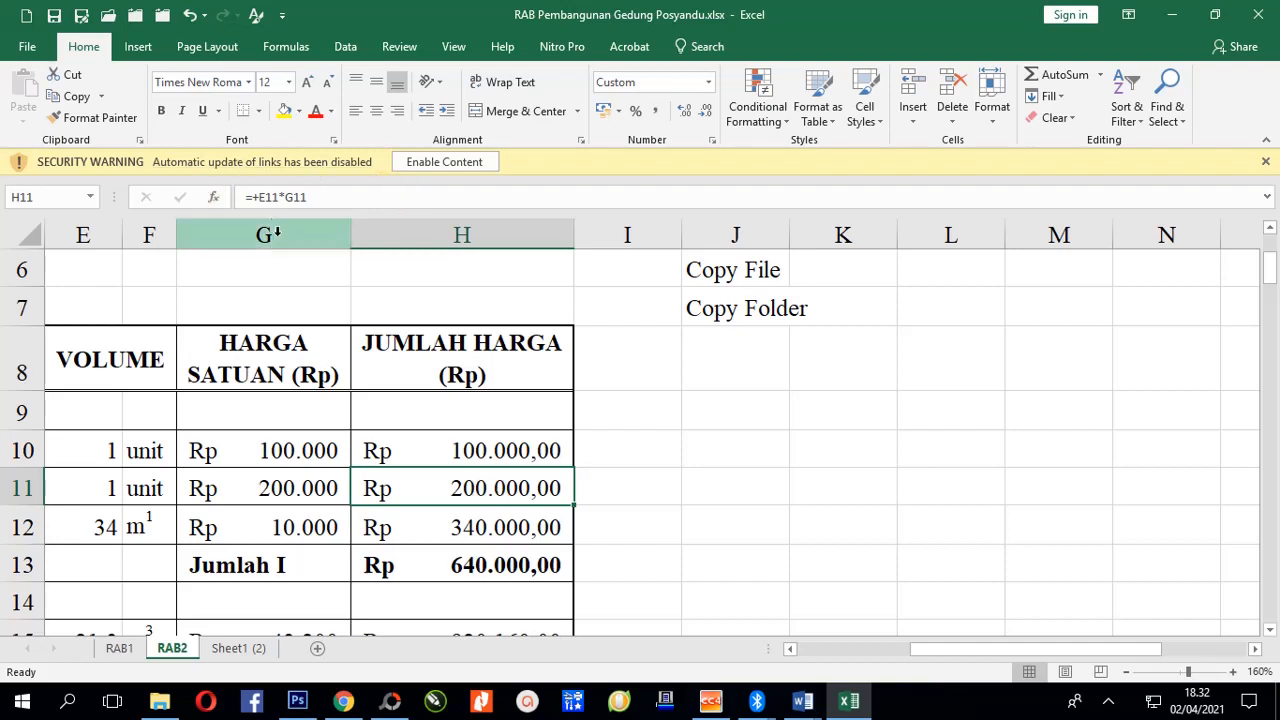
pyautogui.click(639, 523)
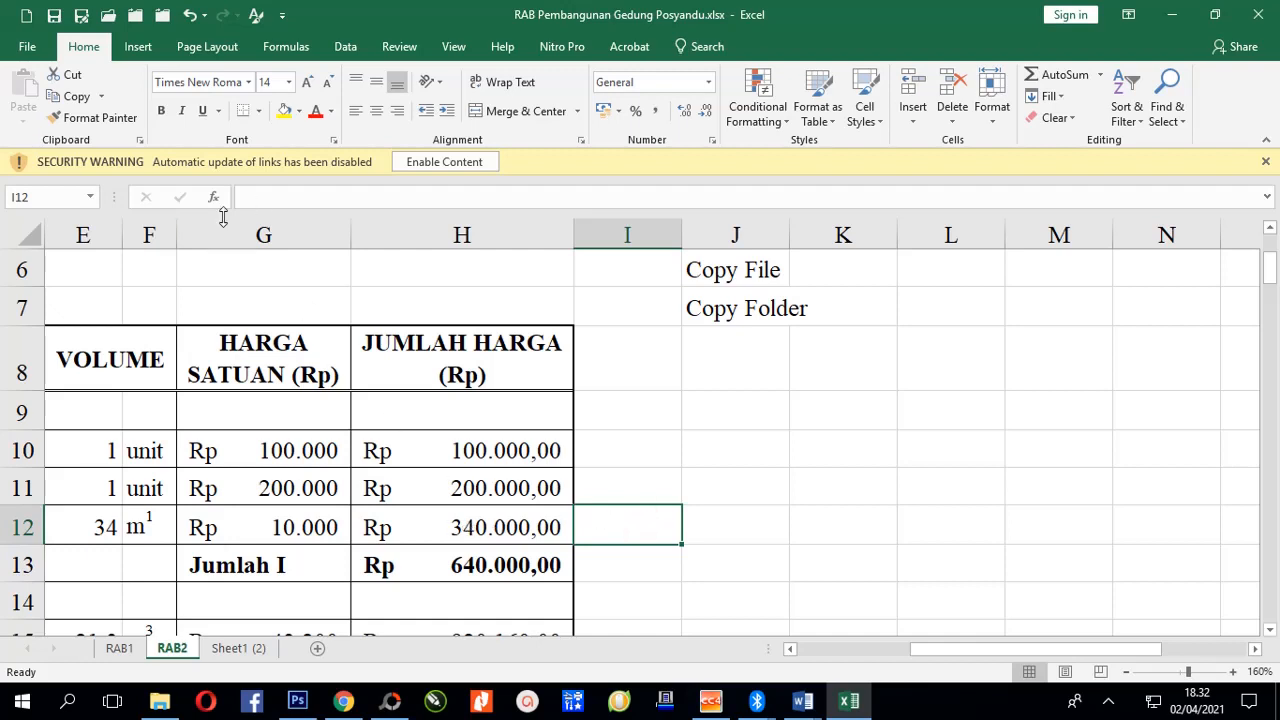
pyautogui.click(741, 515)
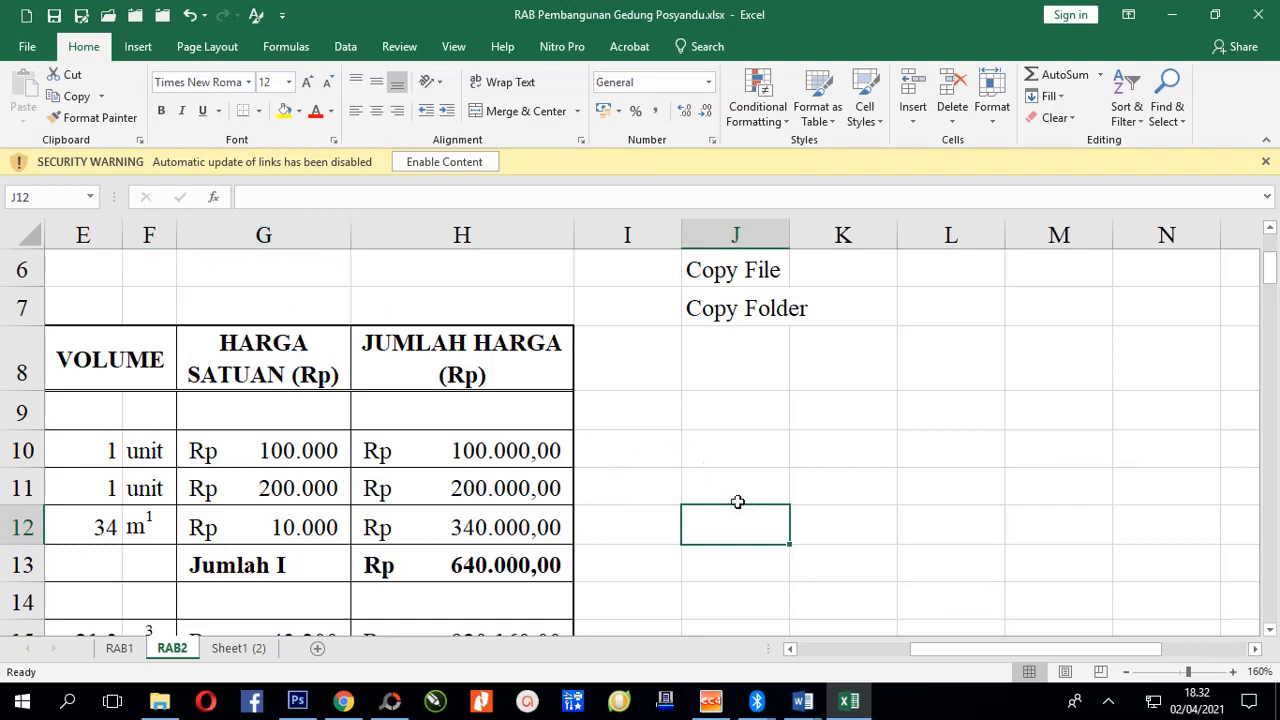
# Copy formula cell H11, and add a new blank sheet after RAB2.
pyautogui.click(461, 488)
pyautogui.hotkey('ctrl', 'c')
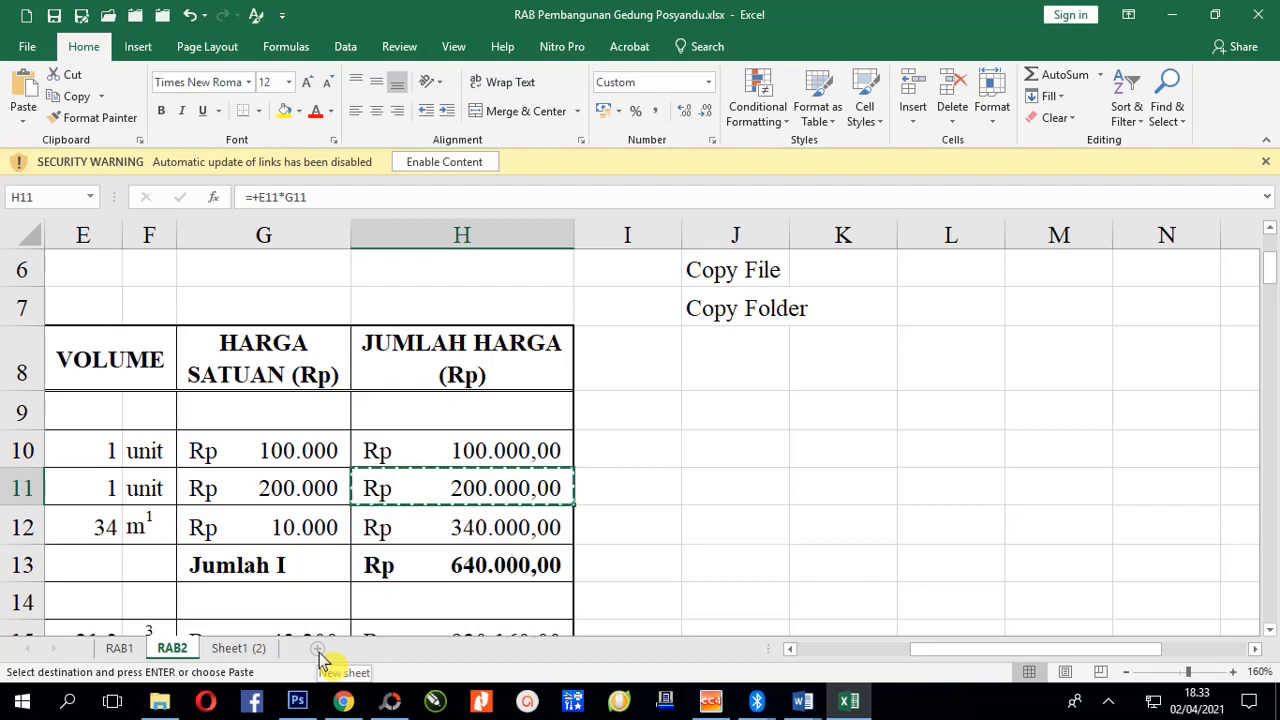
pyautogui.click(322, 660)
pyautogui.click(60, 307)
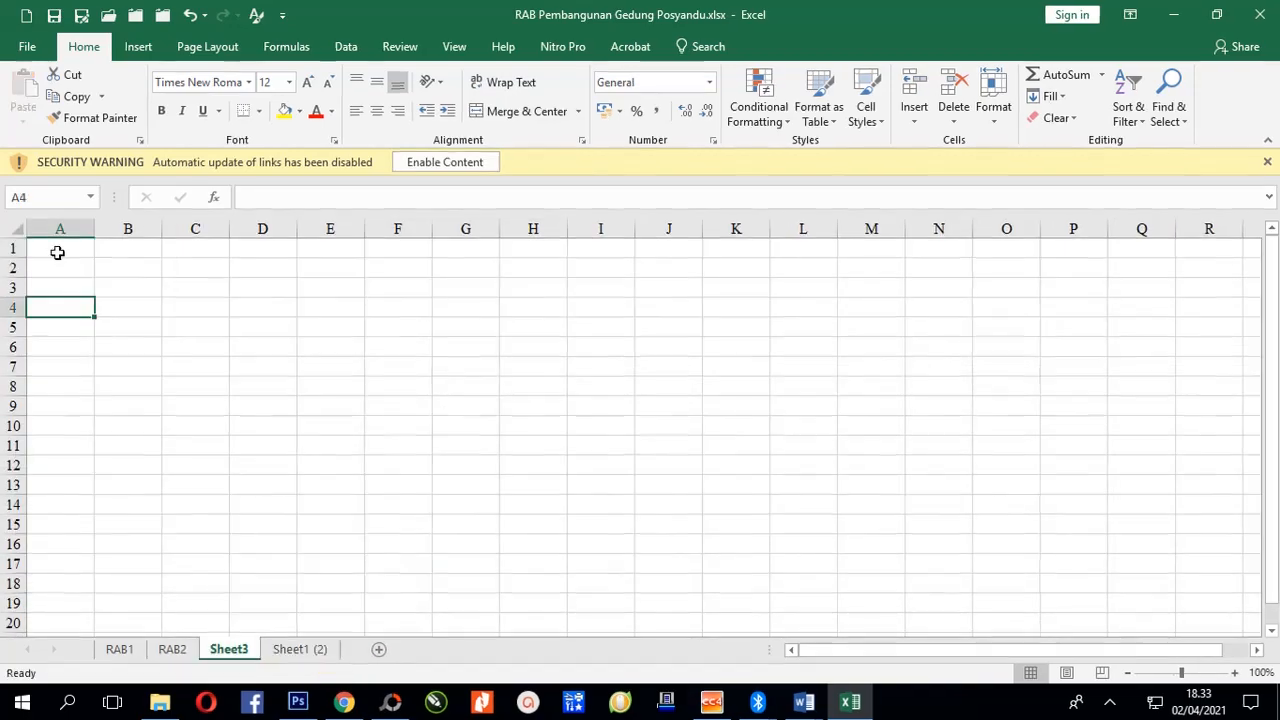
# Enter 10 in cell A1 and 20 in cell B1 of the new sheet.
pyautogui.click(57, 253)
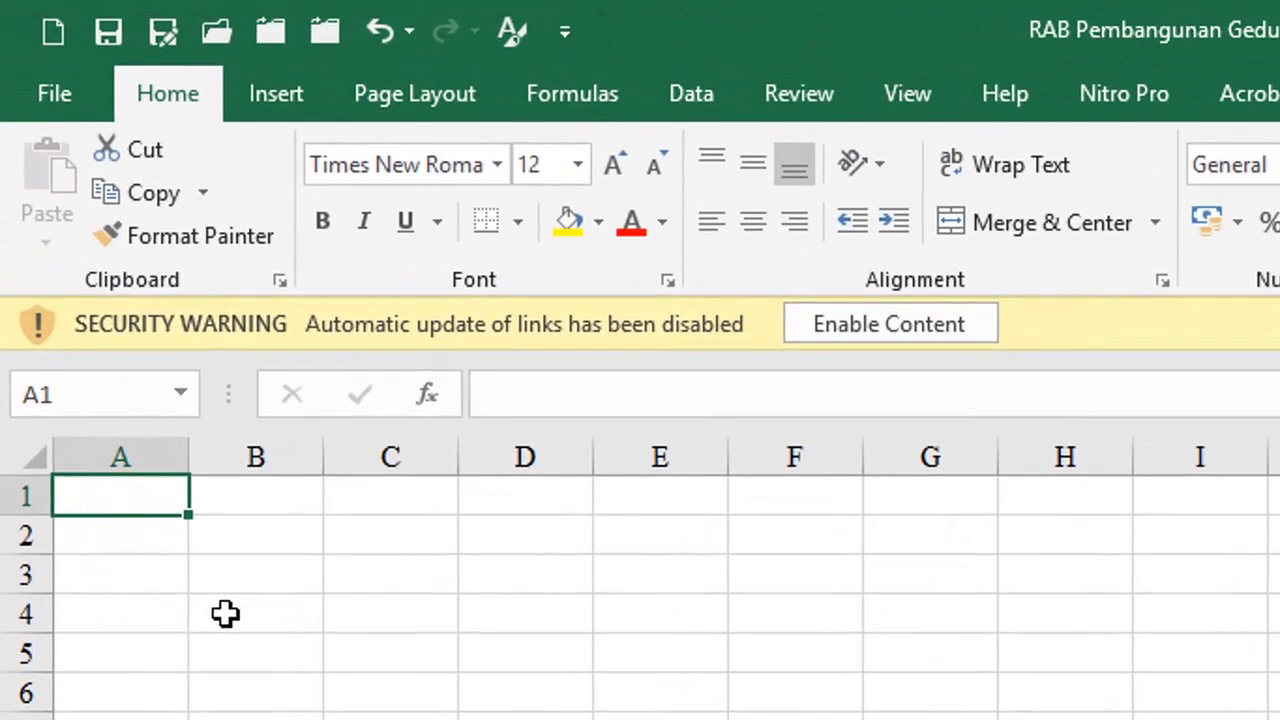
pyautogui.write('10')
pyautogui.press('Return')
pyautogui.press('Up')
pyautogui.press('Right')
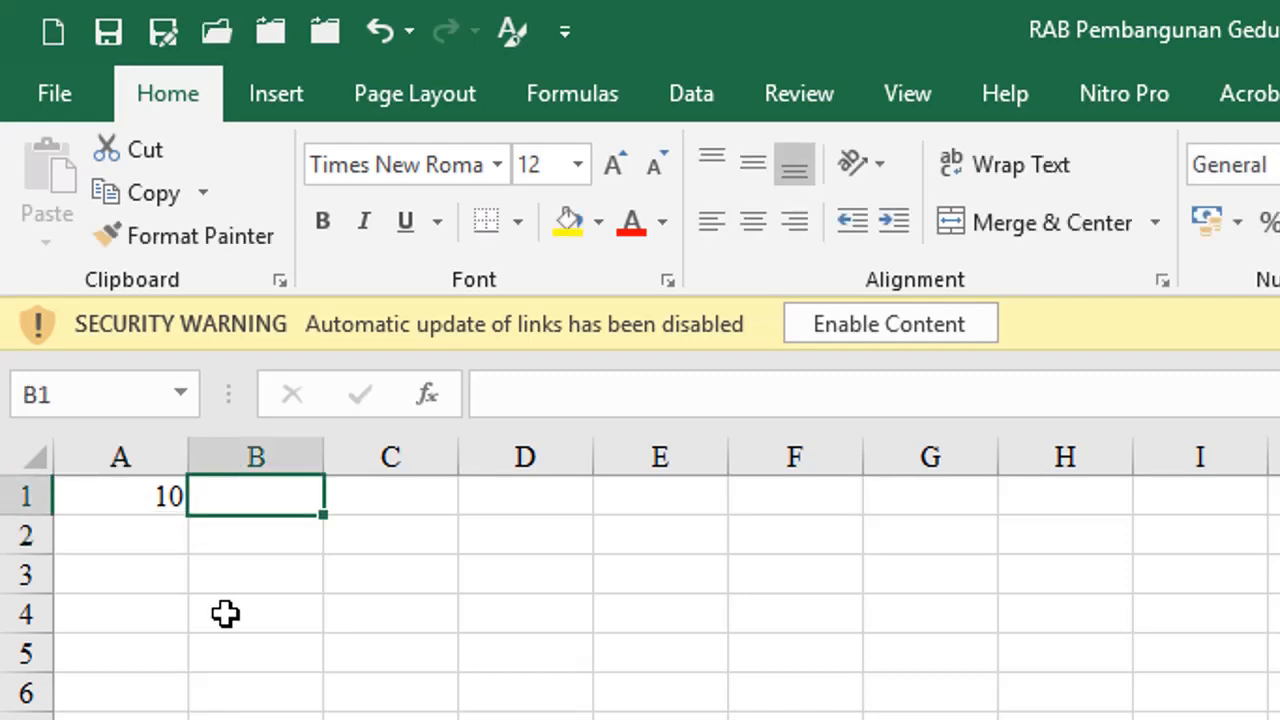
pyautogui.write('20')
pyautogui.press('Return')
pyautogui.press('Up')
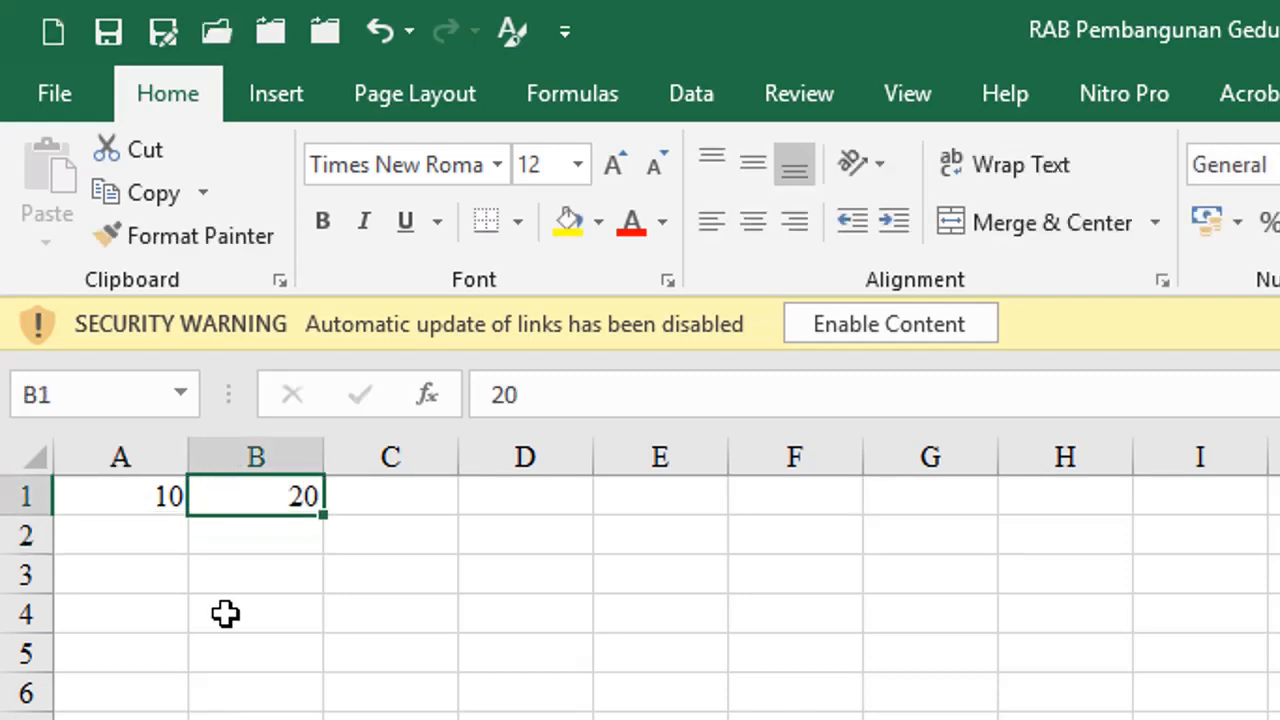
# Enter the formula =B1*A1 in cell C1 to multiply the two numbers.
pyautogui.press('Right')
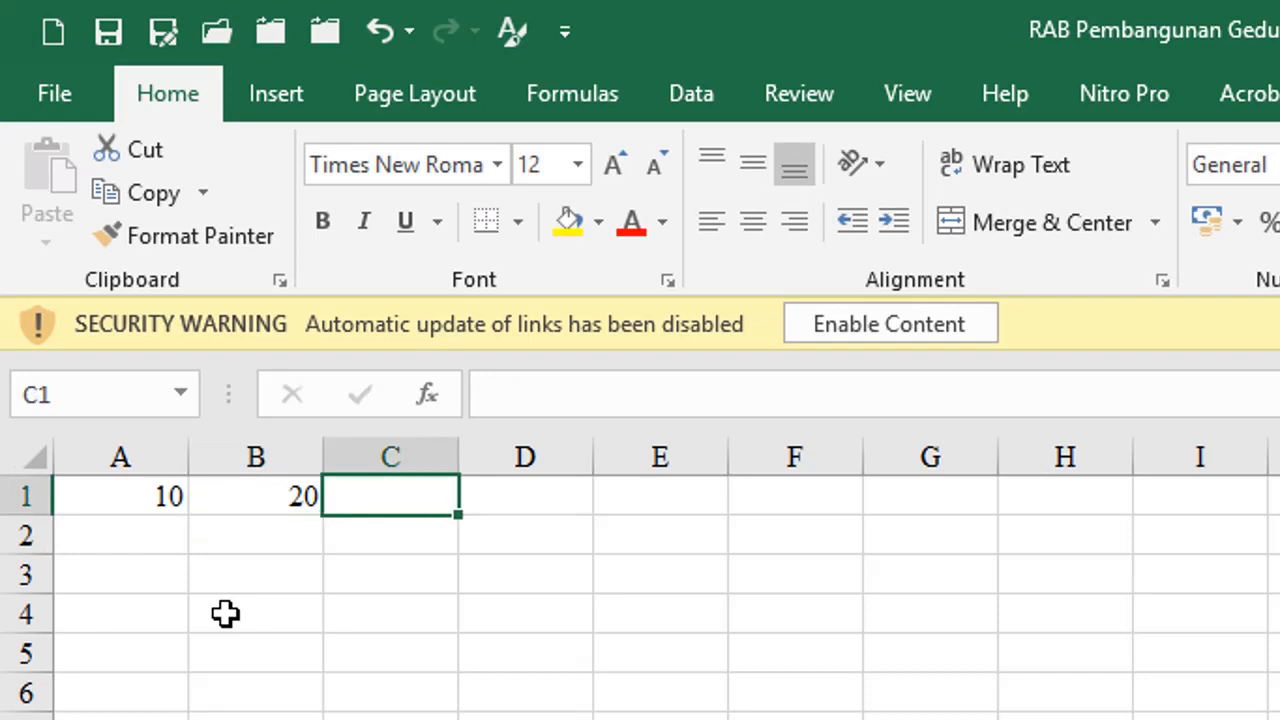
pyautogui.write('=')
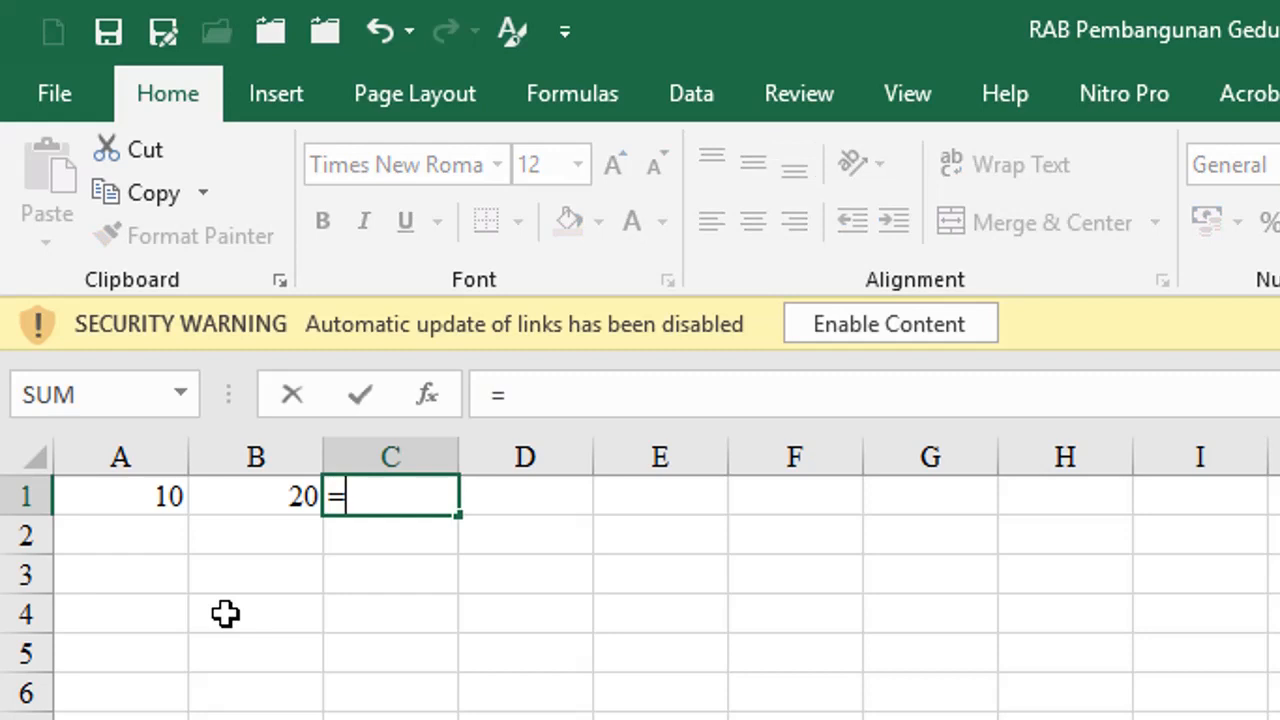
pyautogui.press('Left')
pyautogui.write('*')
pyautogui.press('Left')
pyautogui.press('Left')
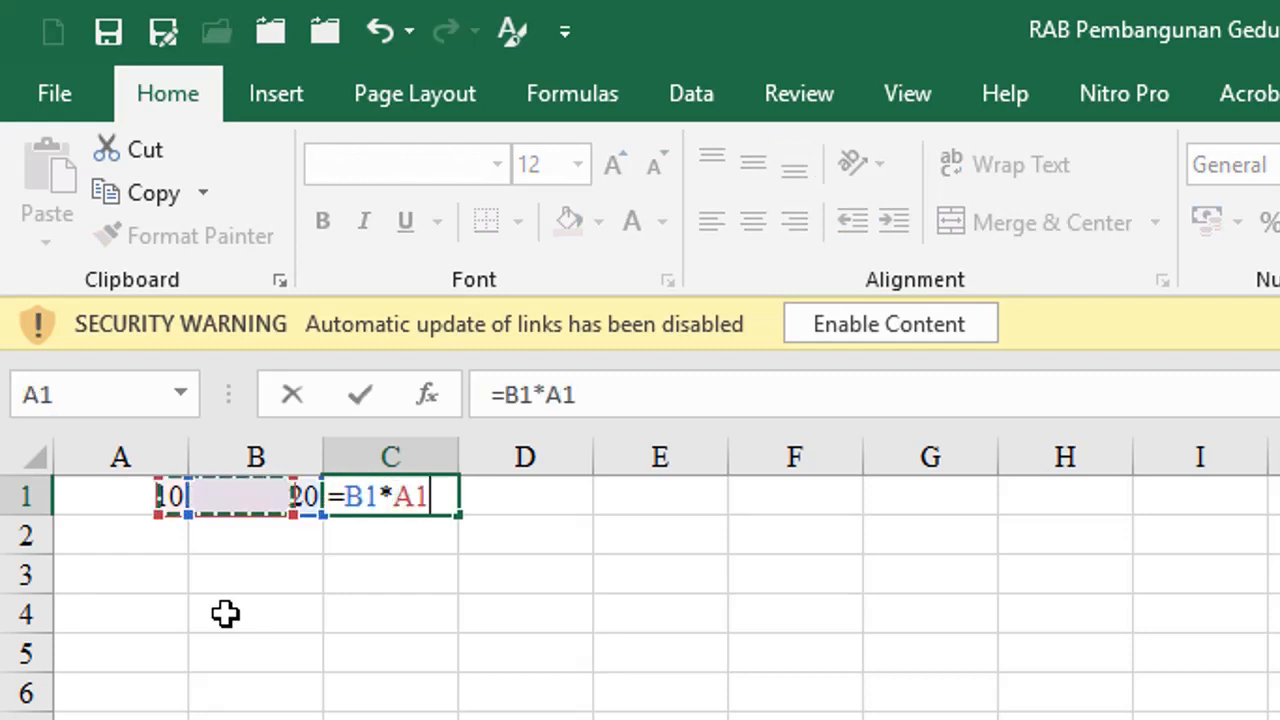
pyautogui.press('Return')
pyautogui.press('Up')
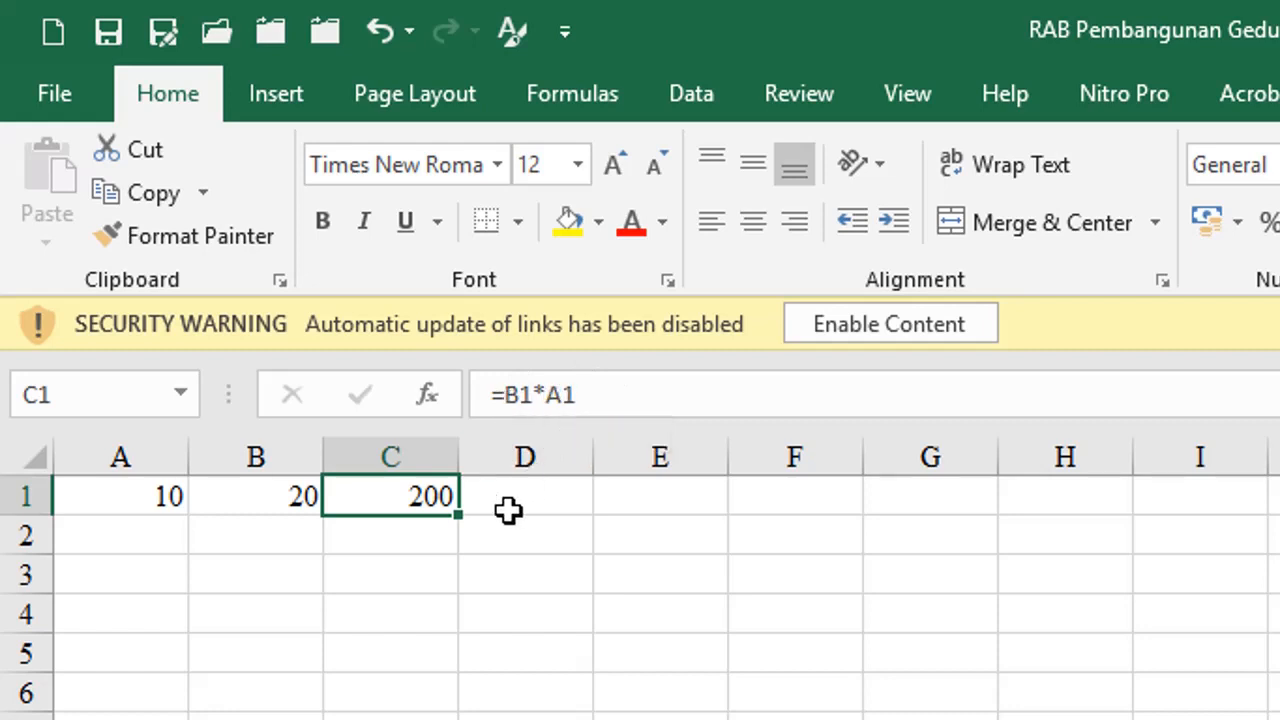
# Compare cell C1 with its neighbouring cells, and copy C1 with its multiplication formula.
pyautogui.click(383, 503)
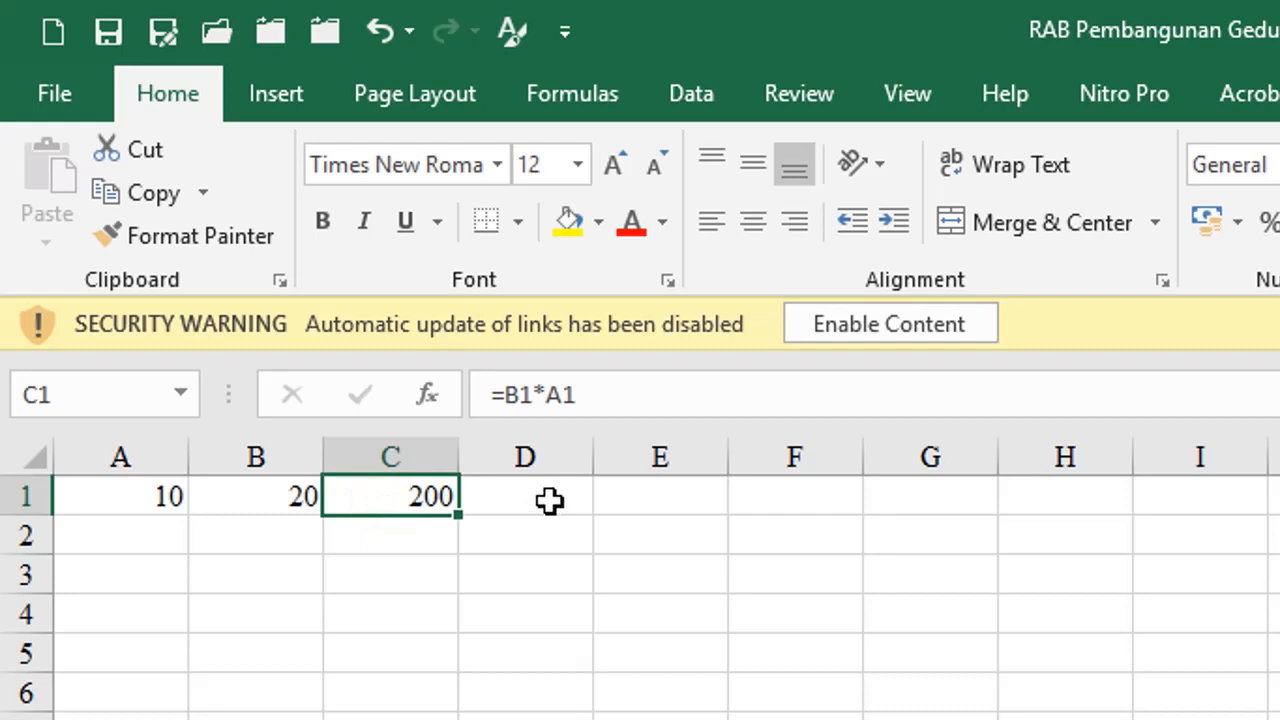
pyautogui.click(409, 500)
pyautogui.click(545, 499)
pyautogui.click(394, 519)
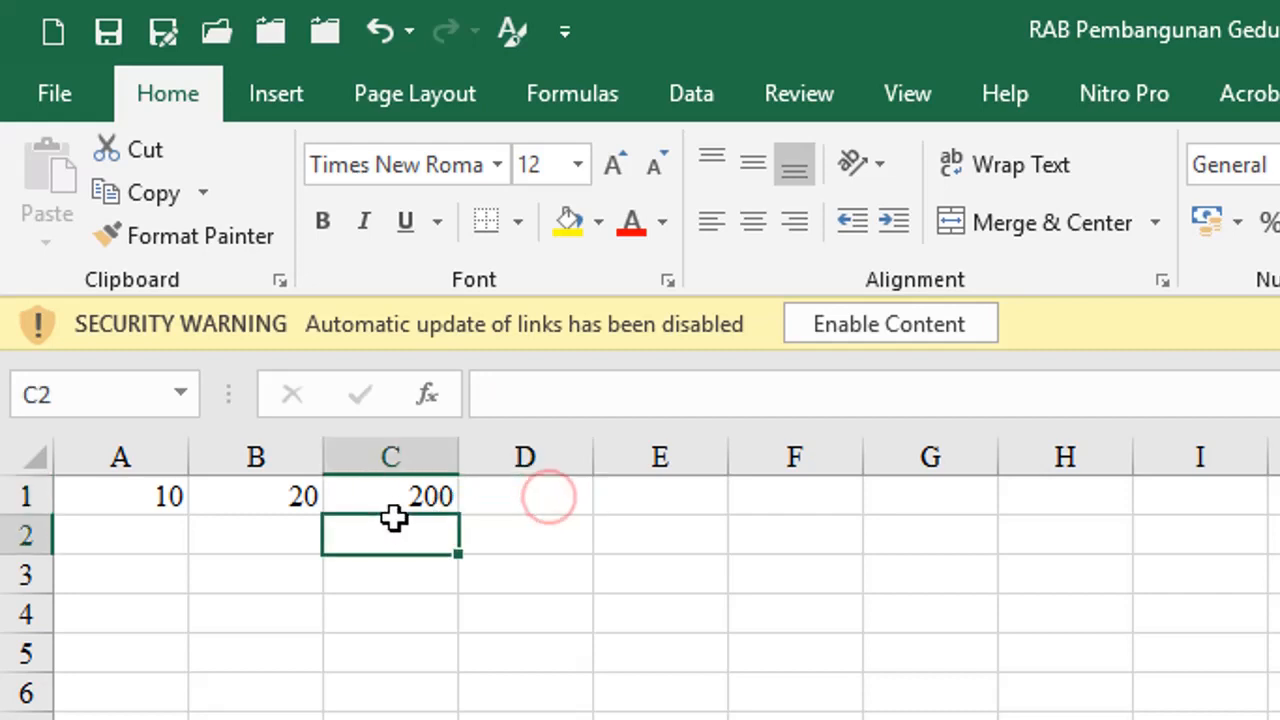
pyautogui.click(404, 505)
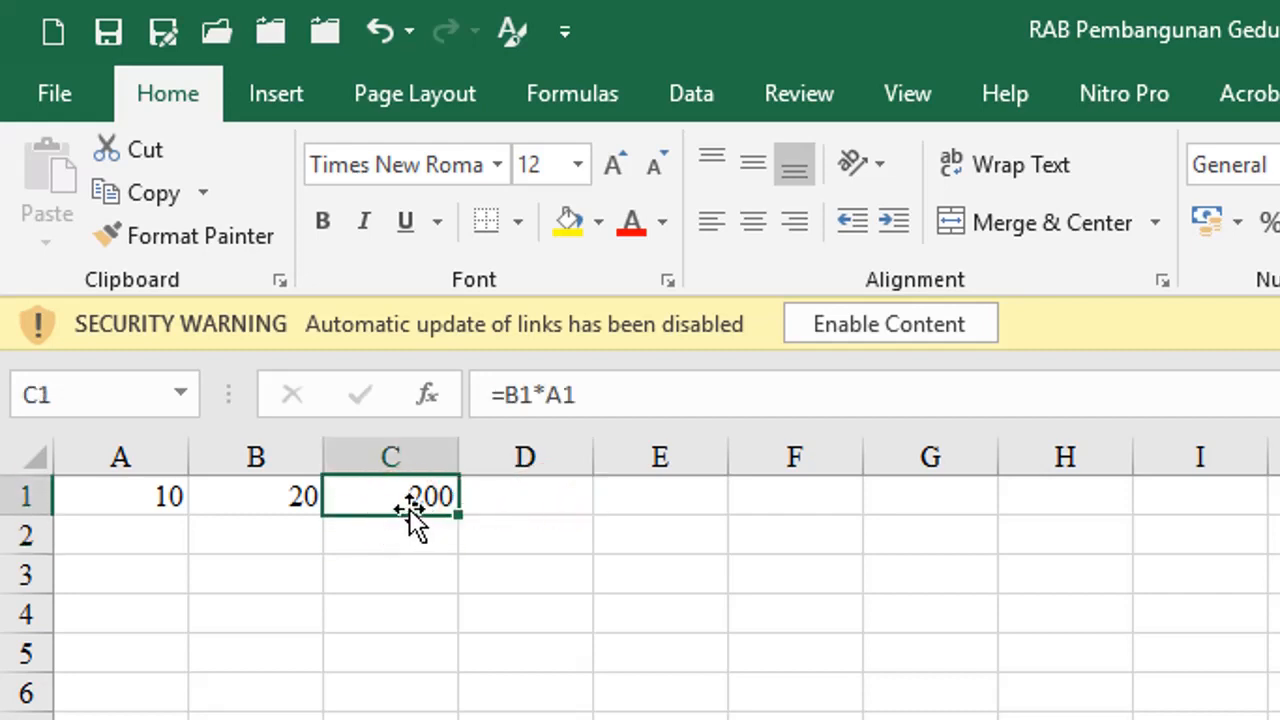
pyautogui.click(533, 502)
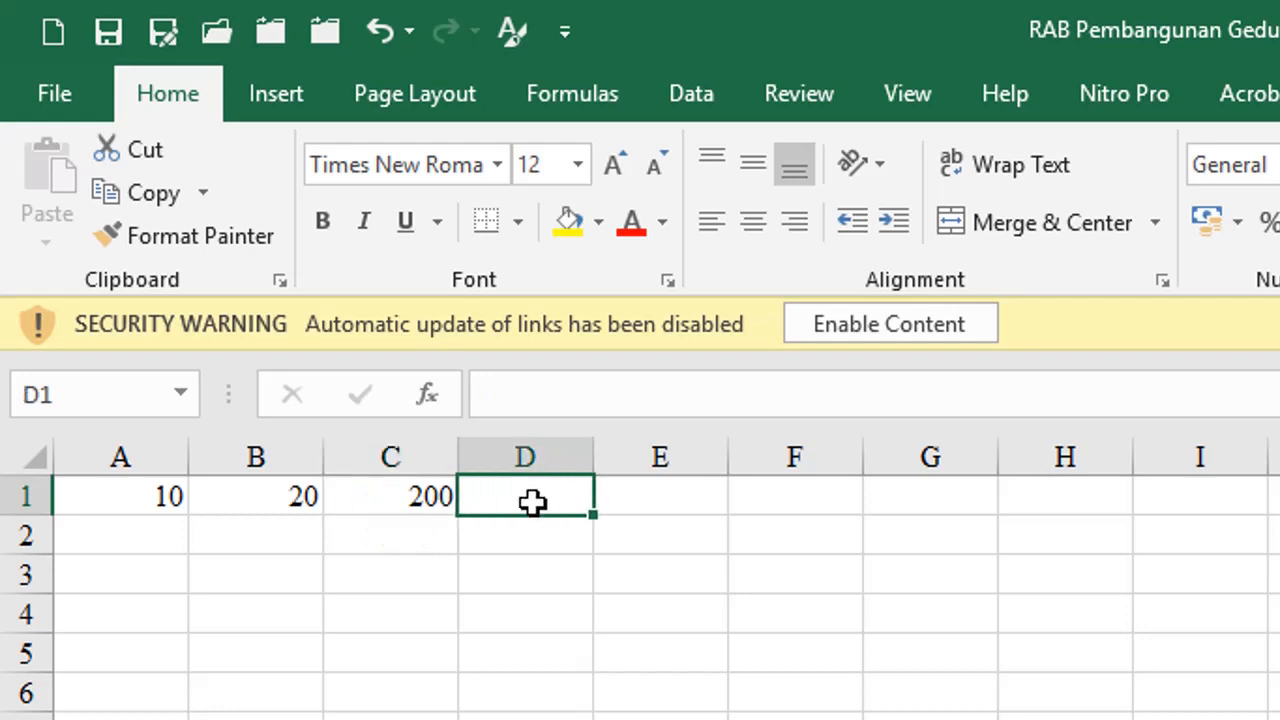
pyautogui.click(400, 506)
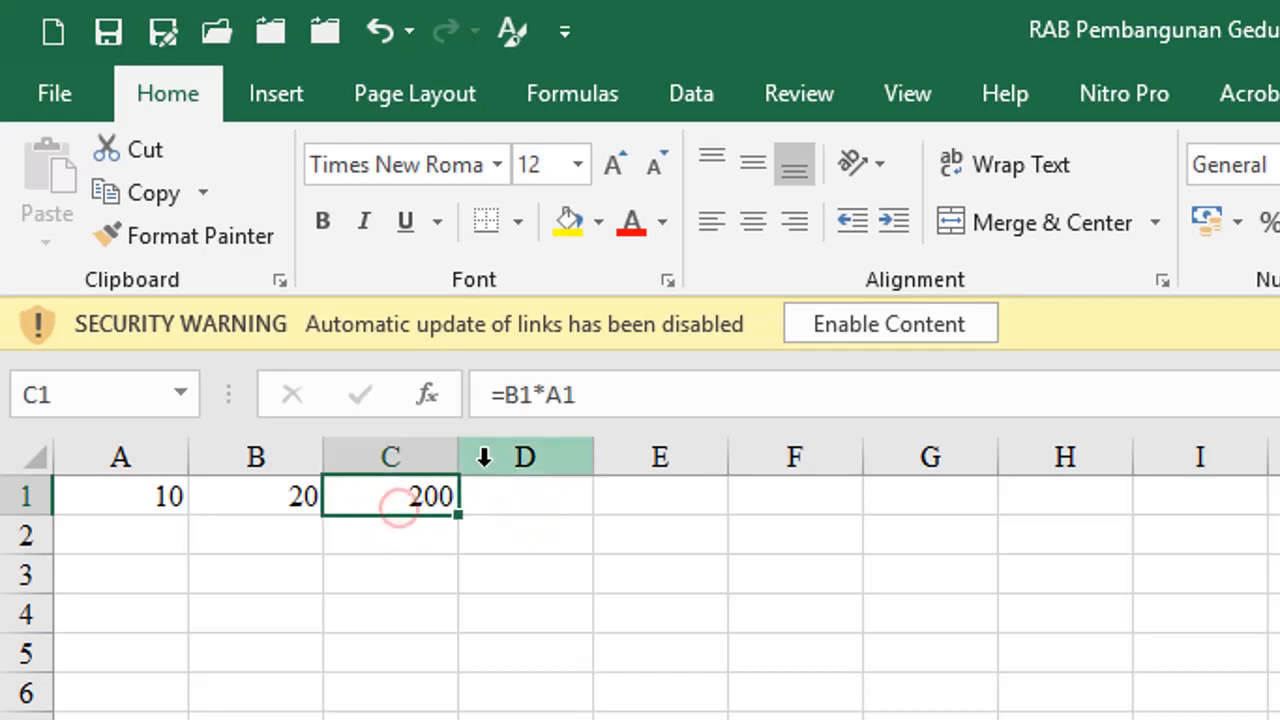
pyautogui.click(261, 494)
pyautogui.click(405, 496)
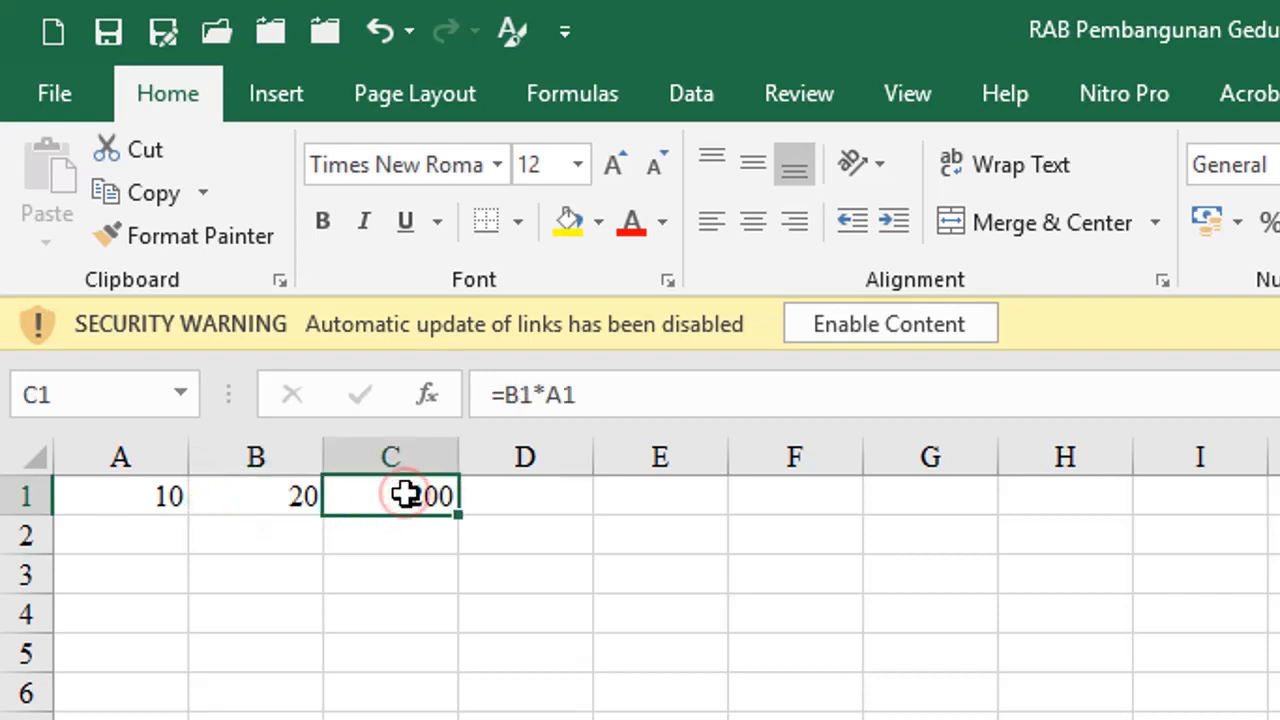
pyautogui.hotkey('ctrl', 'c')
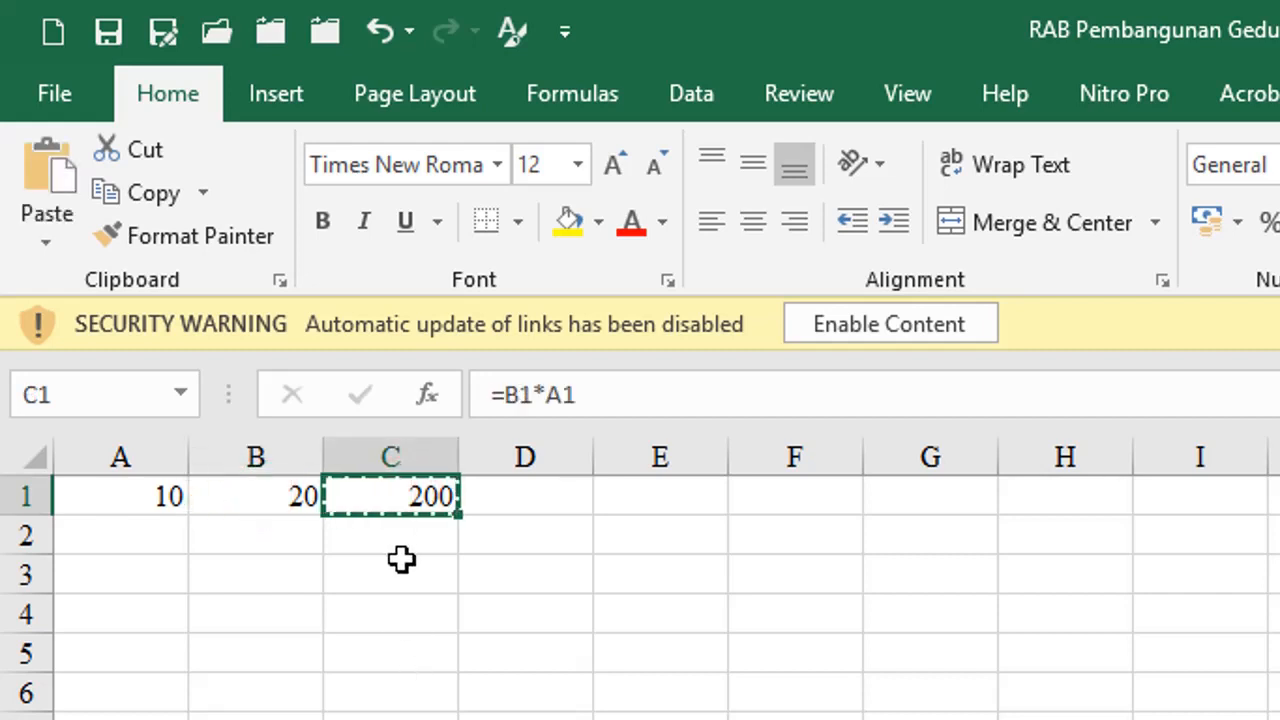
# Paste the copied multiplication formula into cell D1, and compare it with the formula in C1.
pyautogui.click(523, 497)
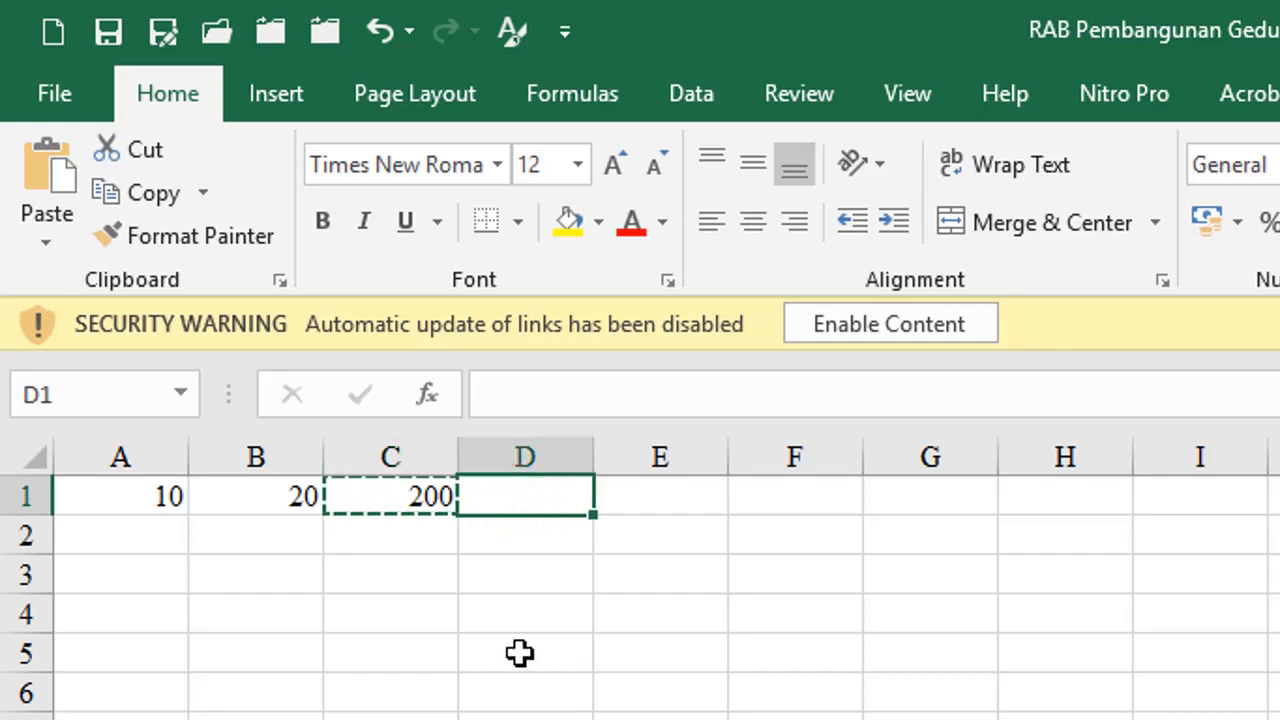
pyautogui.press('Return')
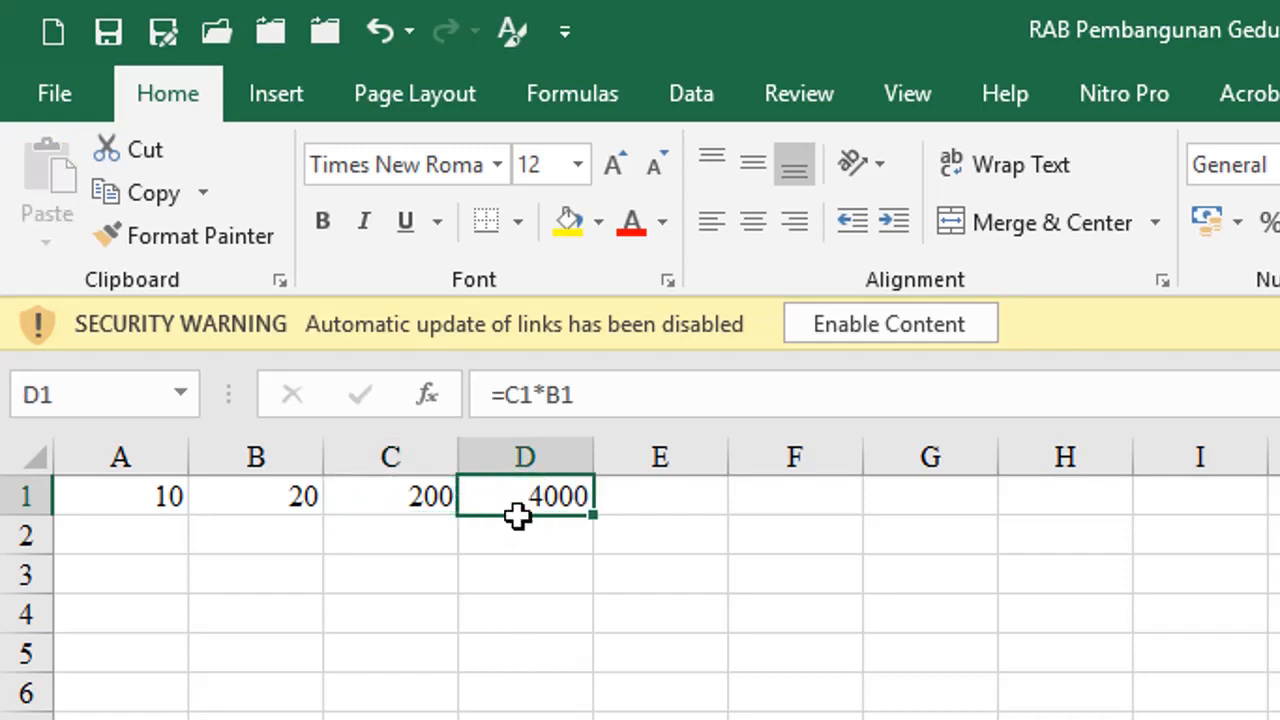
pyautogui.click(515, 510)
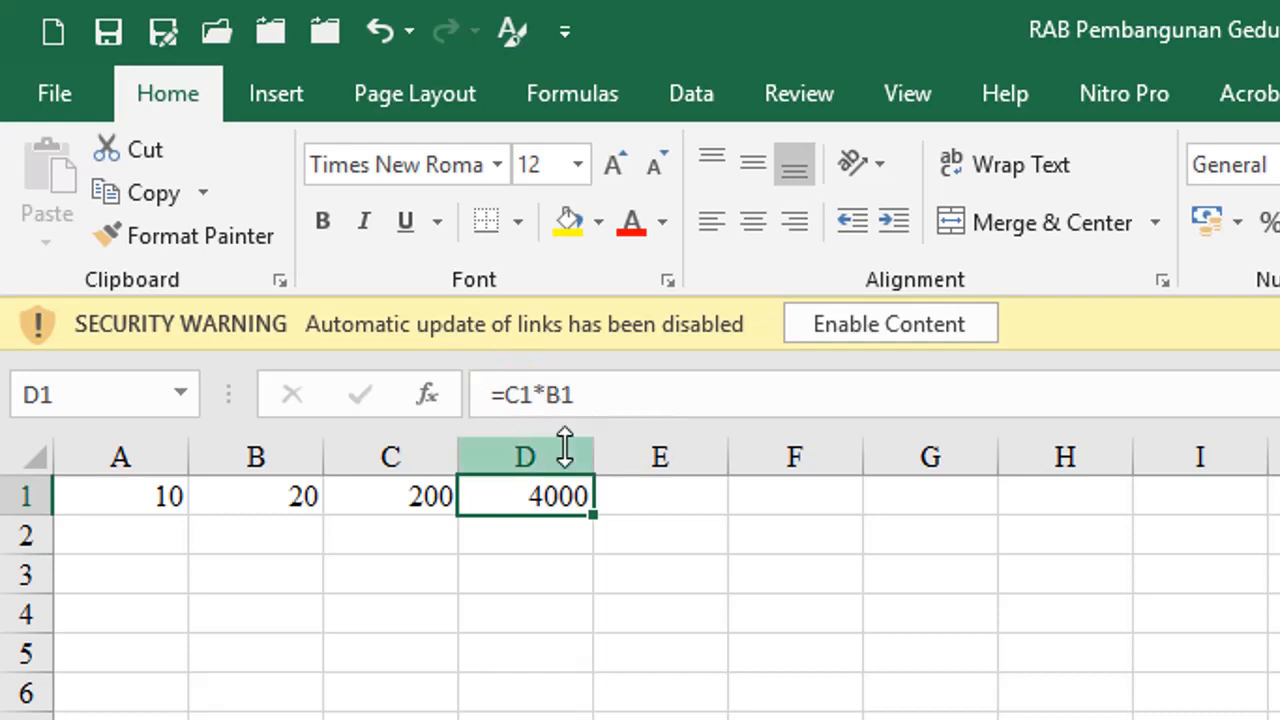
pyautogui.click(395, 496)
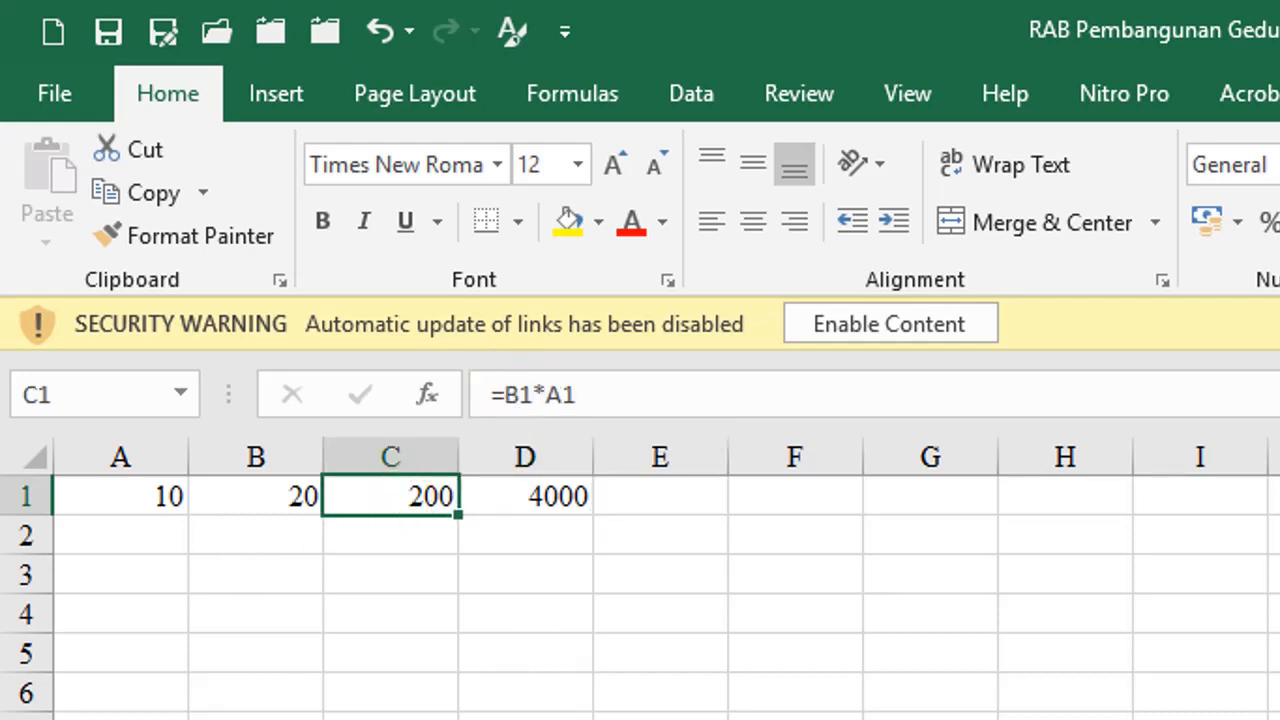
pyautogui.click(285, 590)
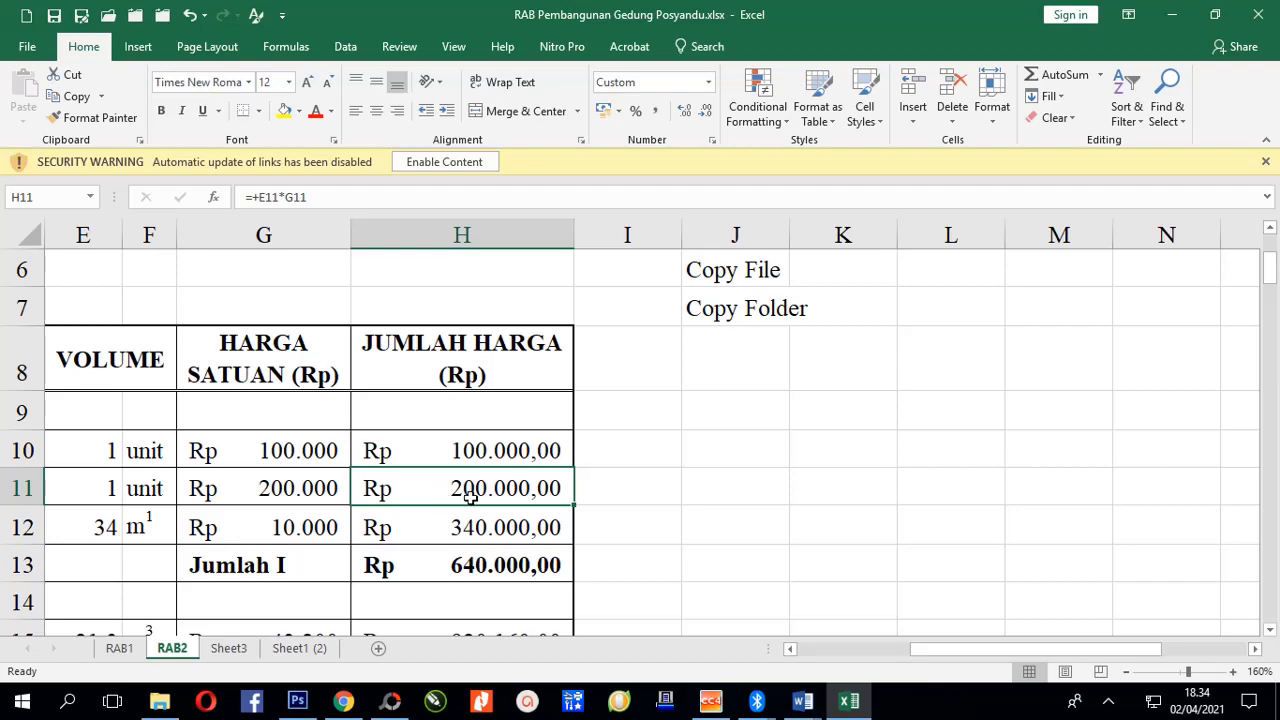
# Copy the formula range H10:H13 on sheet RAB2 and paste it starting at cell N10.
pyautogui.scroll(-1, 472, 497)
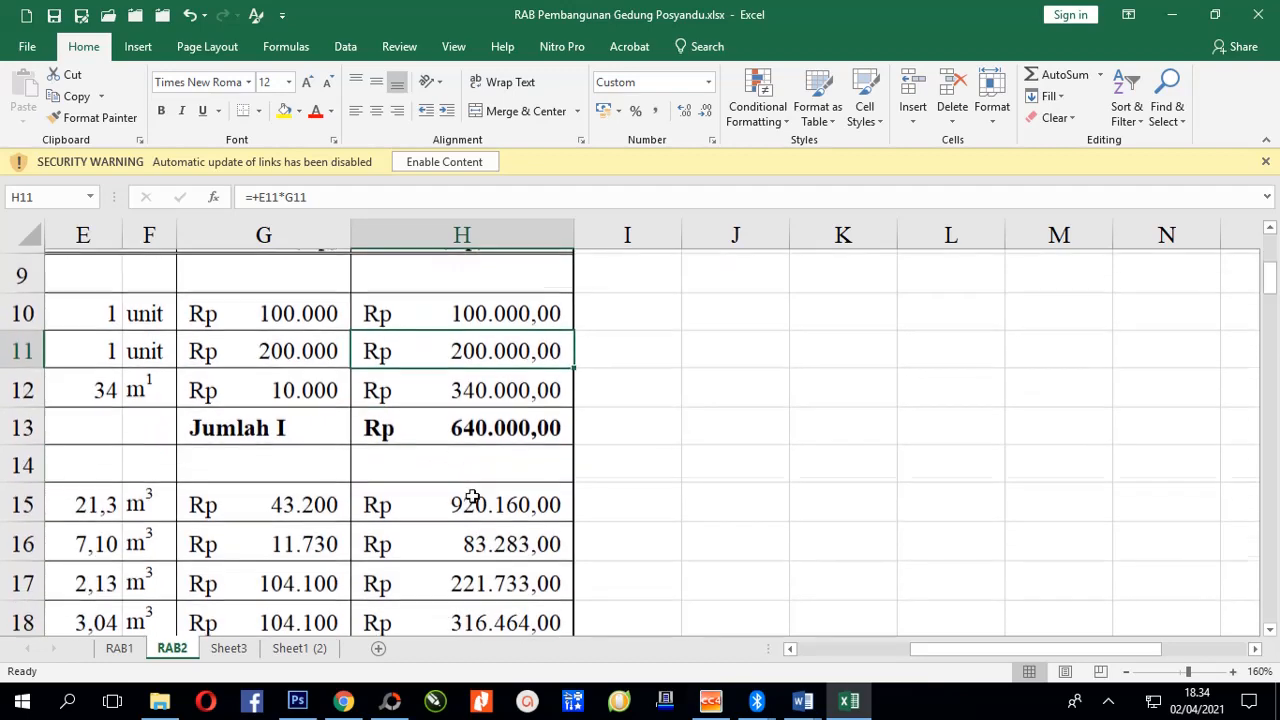
pyautogui.scroll(1, 470, 473)
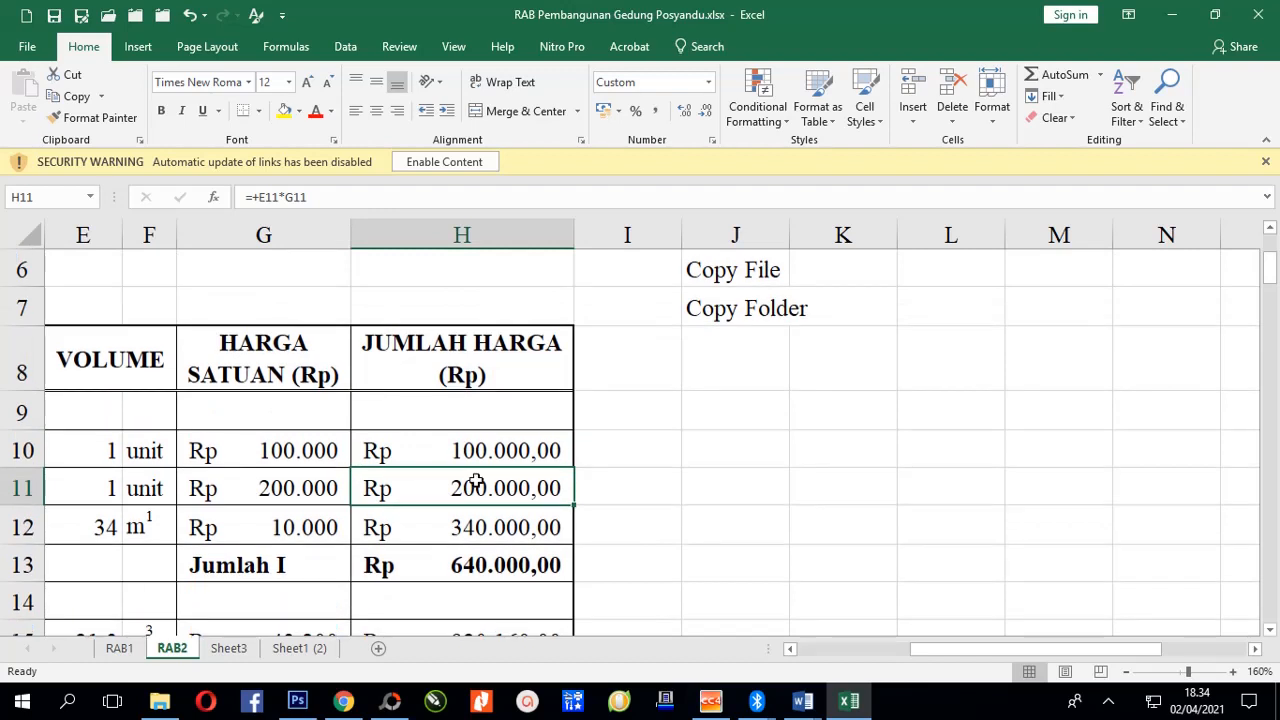
pyautogui.moveTo(452, 446); pyautogui.dragTo(453, 572)
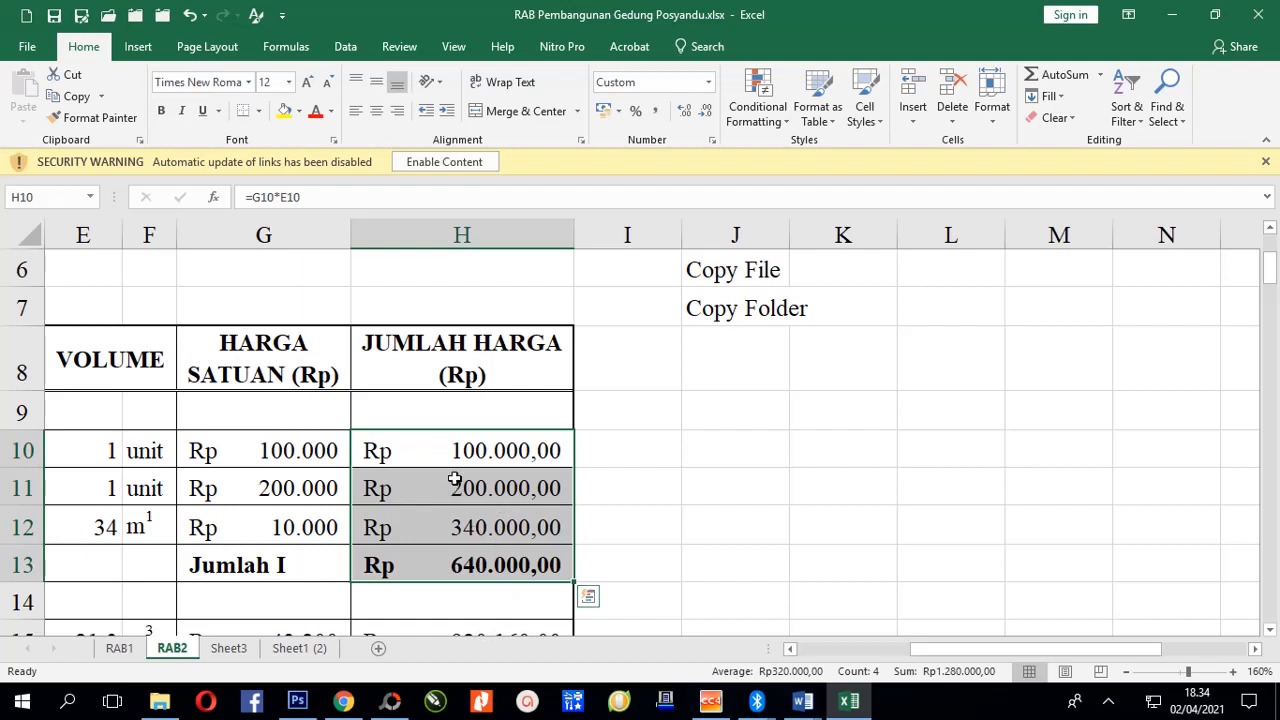
pyautogui.moveTo(446, 454); pyautogui.dragTo(459, 568)
pyautogui.click(446, 437)
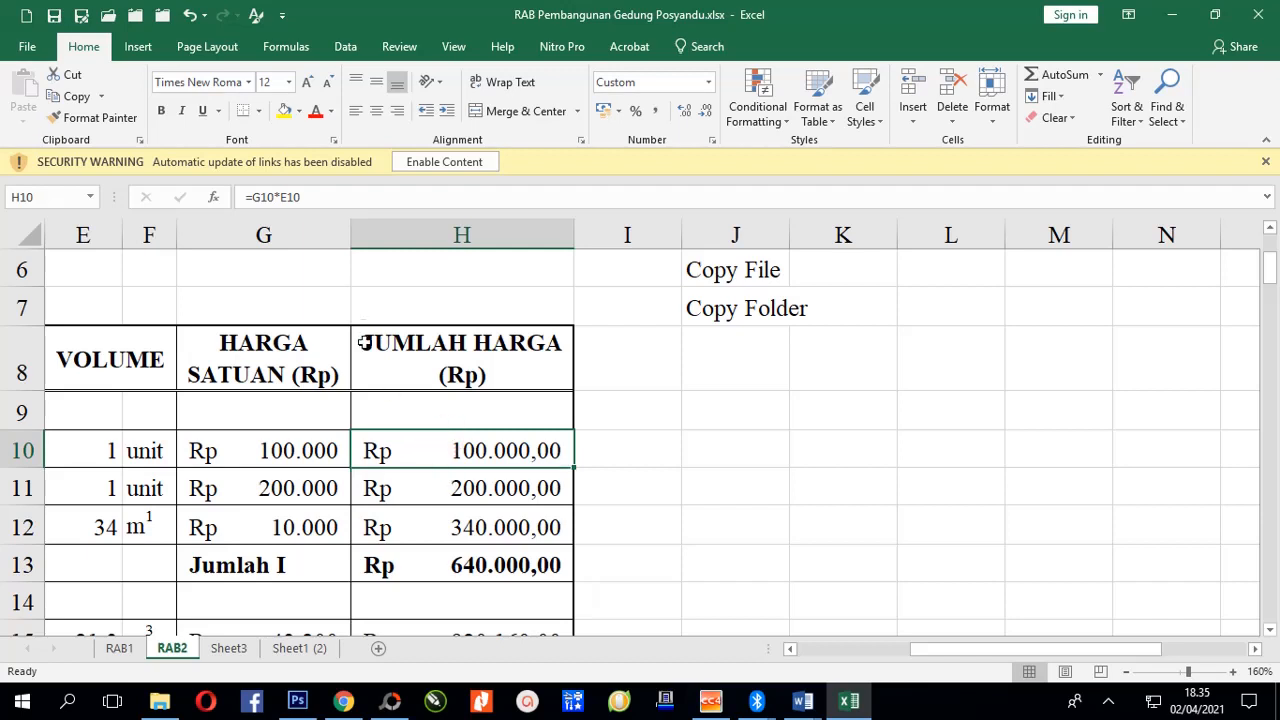
pyautogui.moveTo(431, 452); pyautogui.dragTo(425, 551)
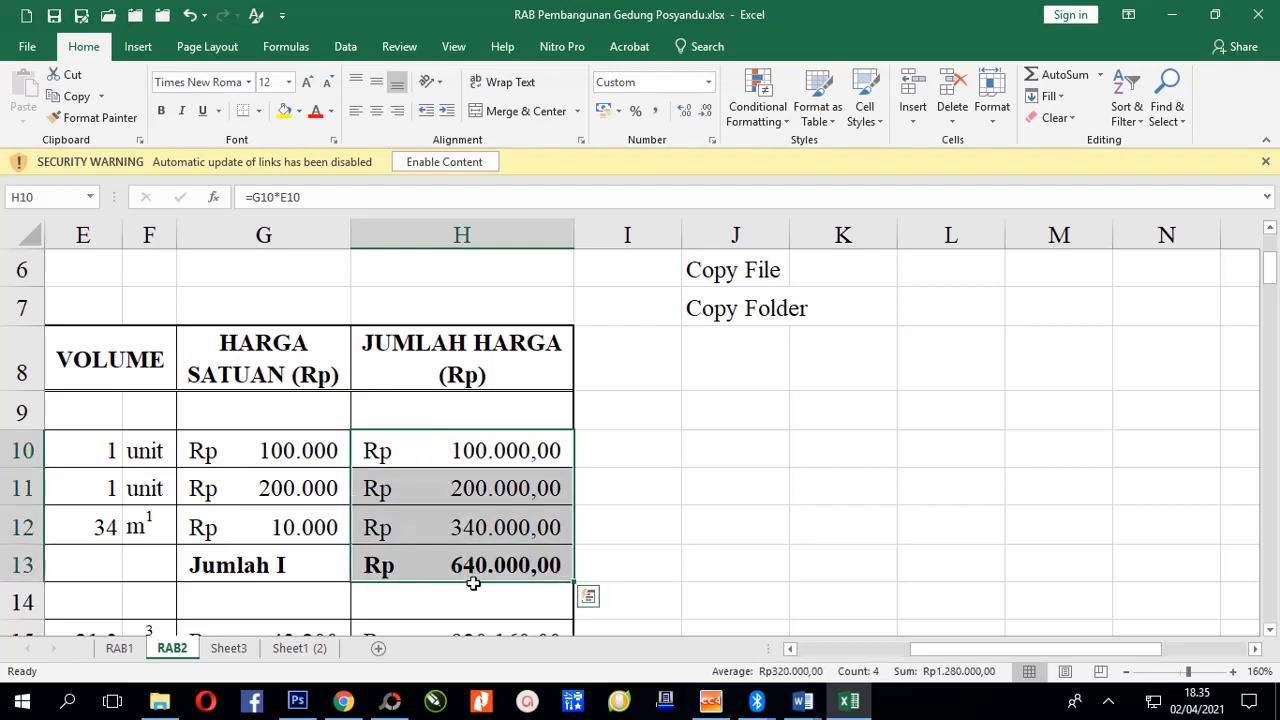
pyautogui.hotkey('ctrl', 'c')
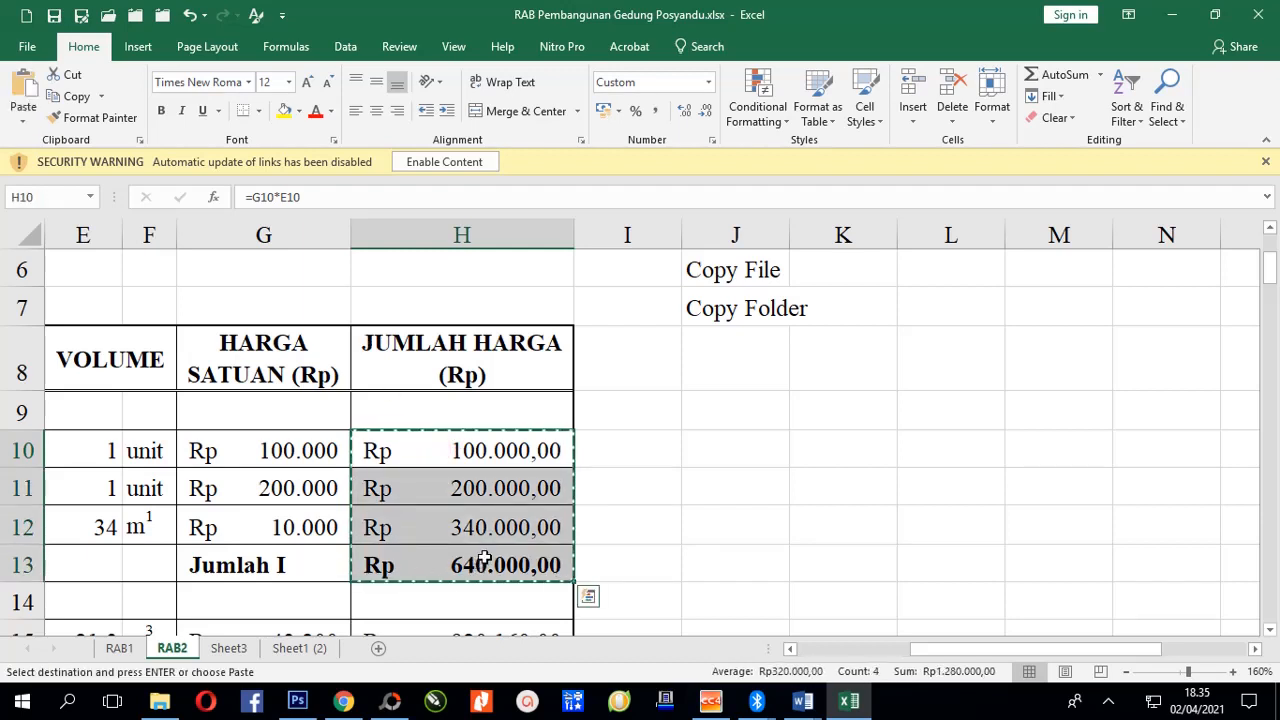
pyautogui.click(1137, 444)
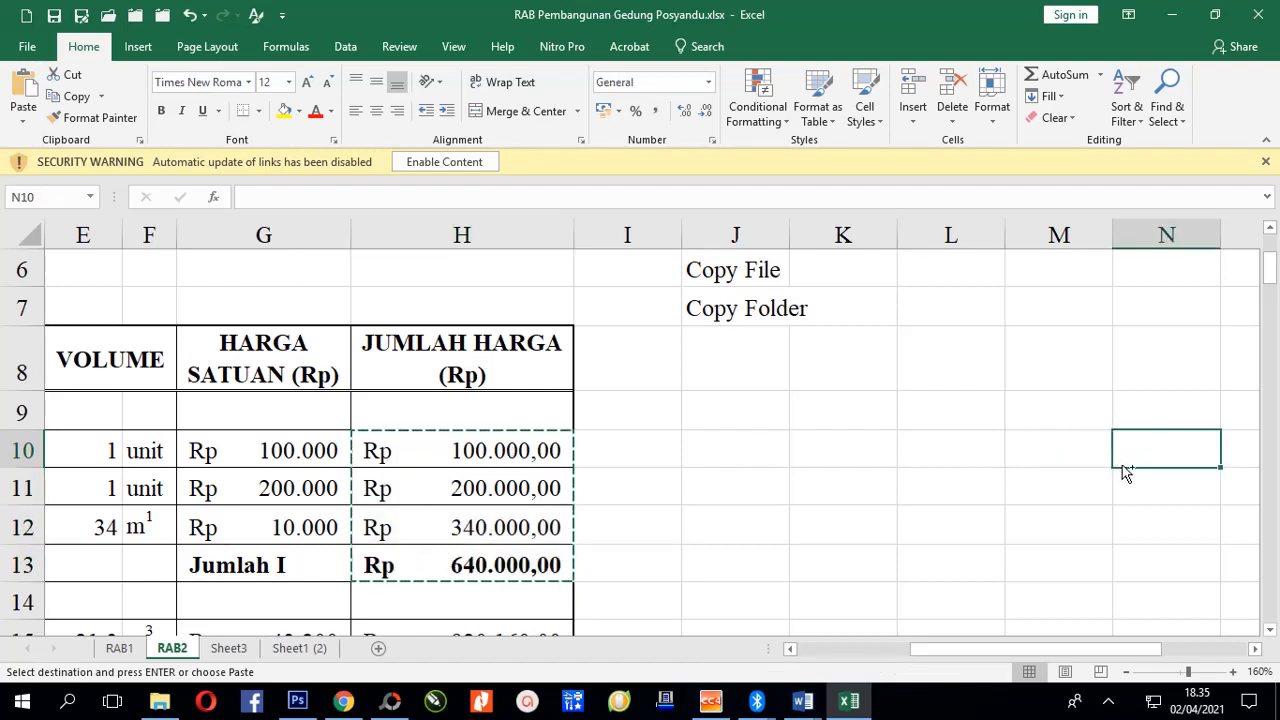
pyautogui.hotkey('ctrl', 'v')
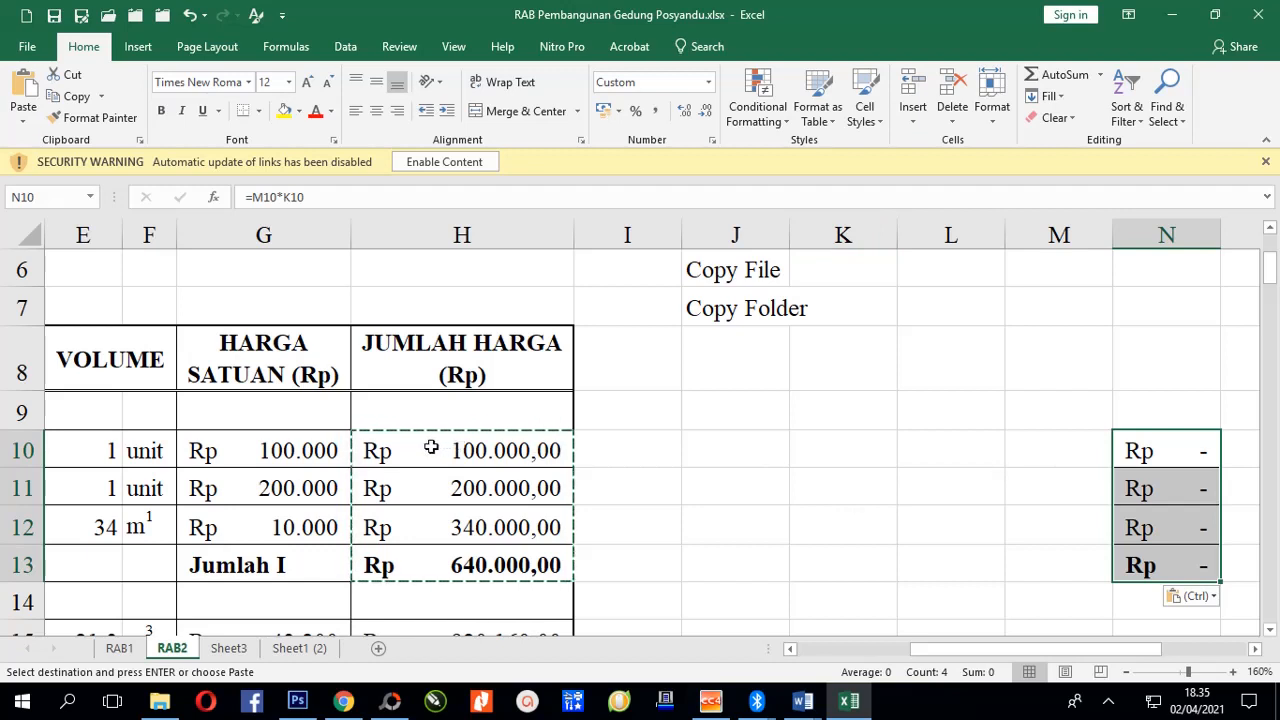
# Copy H10:H13 again and paste it over N10:N13 as Values using Paste Special.
pyautogui.moveTo(431, 447); pyautogui.dragTo(429, 565)
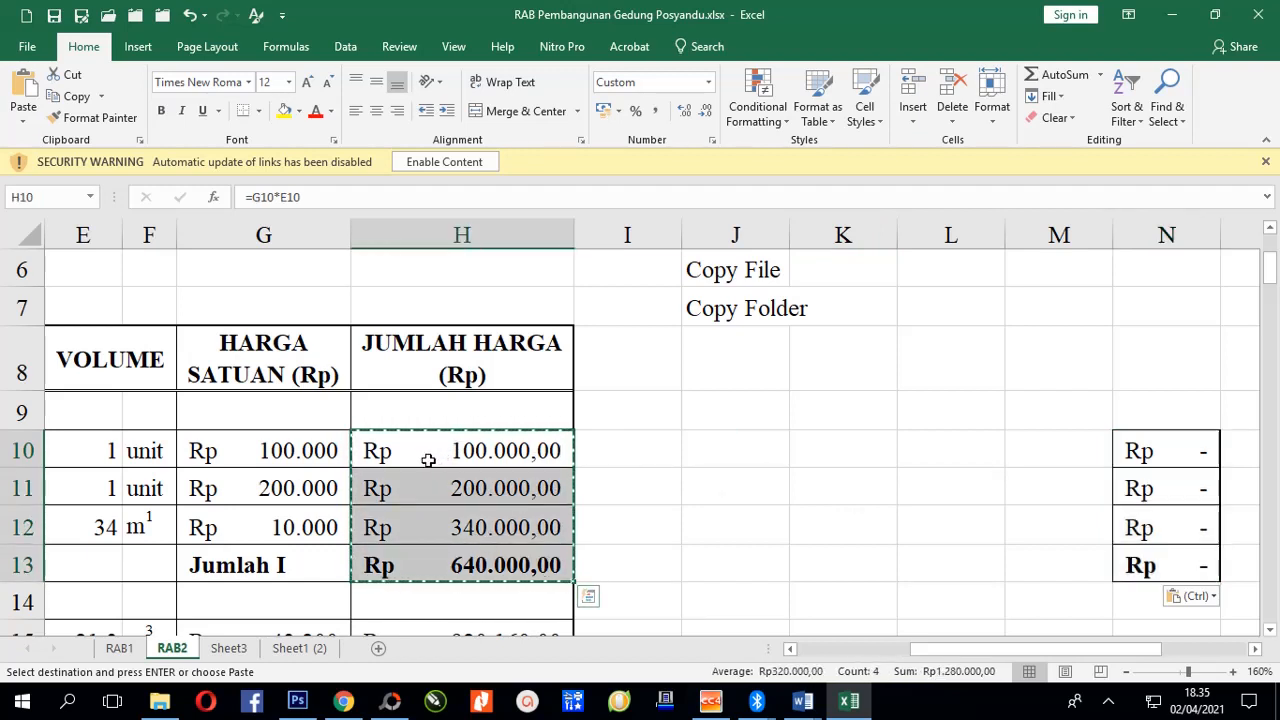
pyautogui.hotkey('ctrl', 'c')
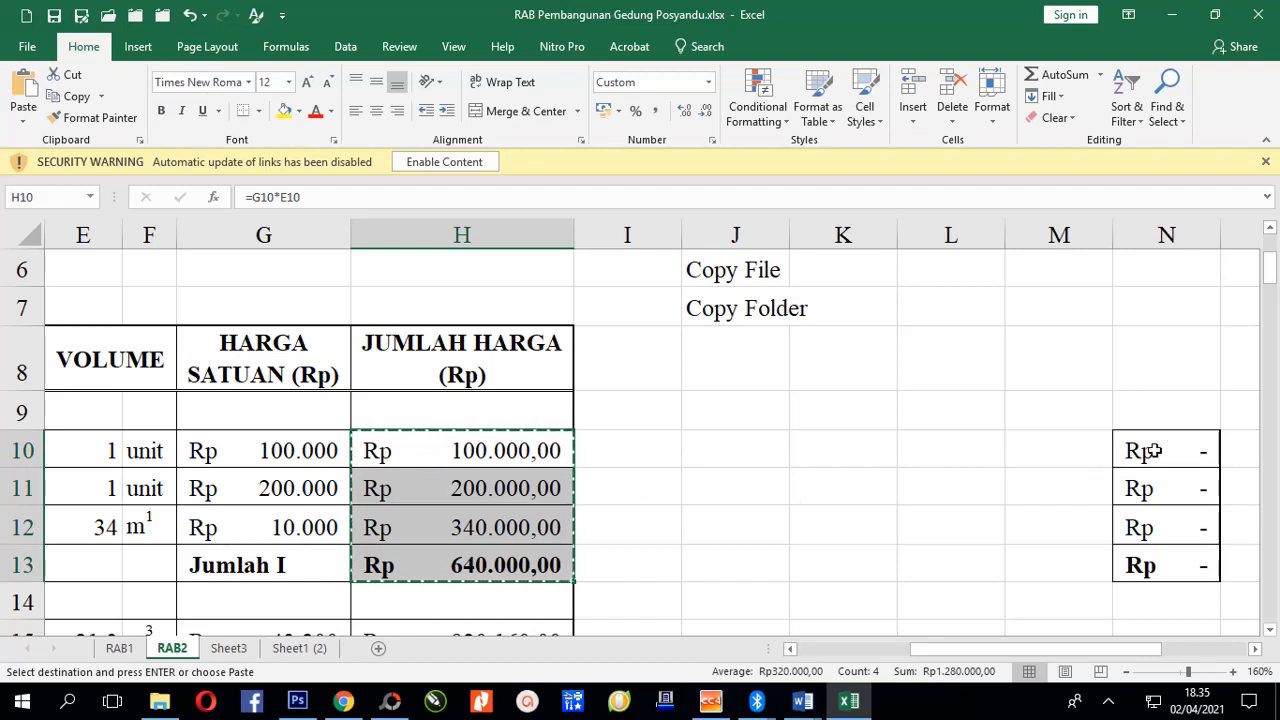
pyautogui.click(1152, 451)
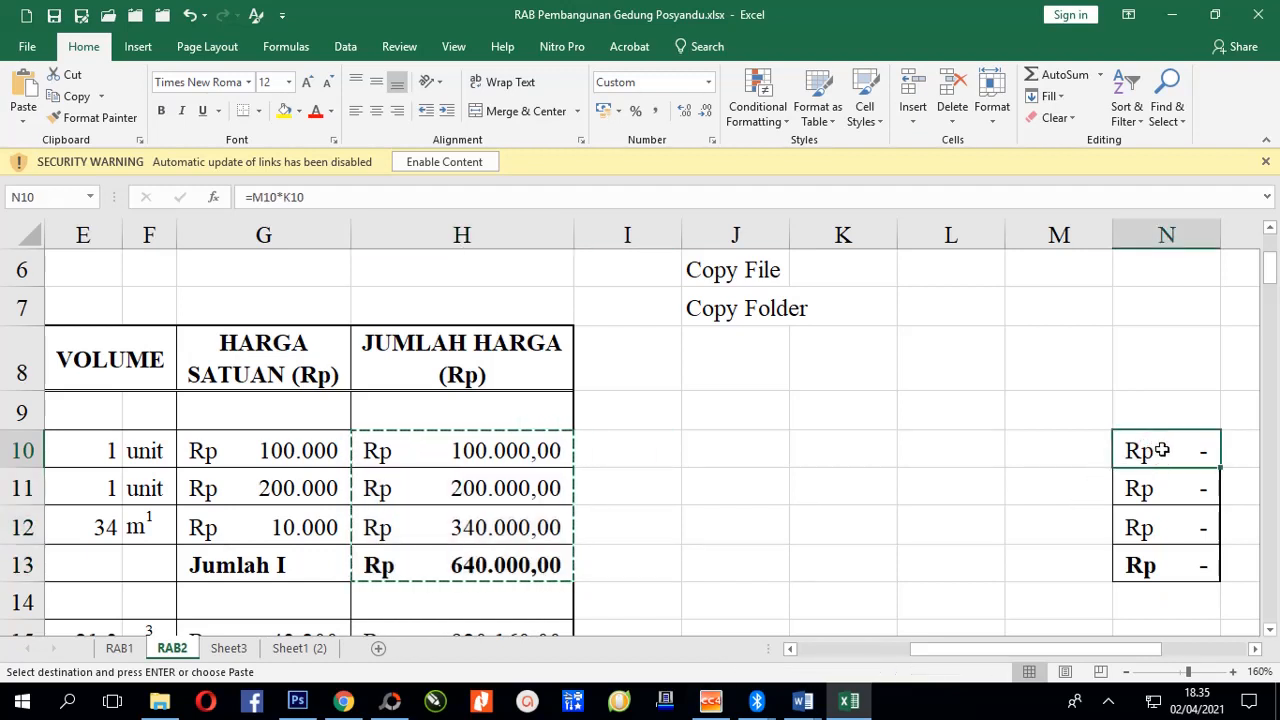
pyautogui.rightClick(1162, 451)
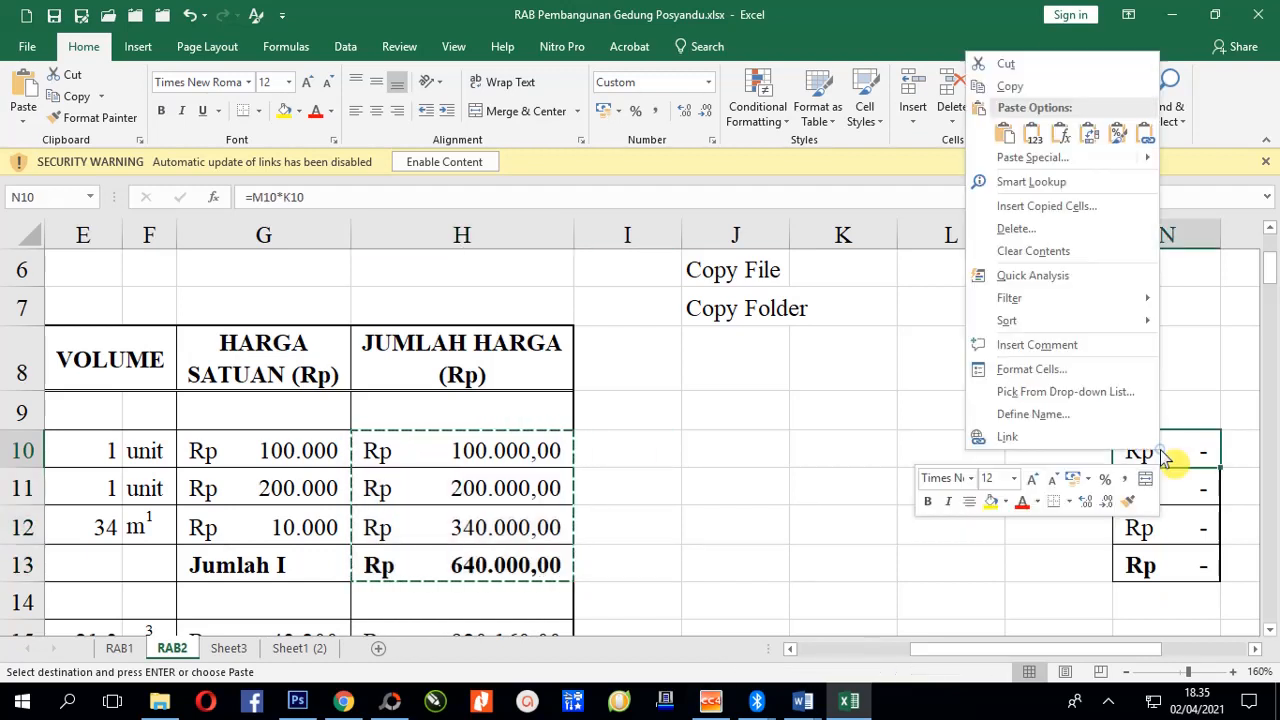
pyautogui.click(1027, 163)
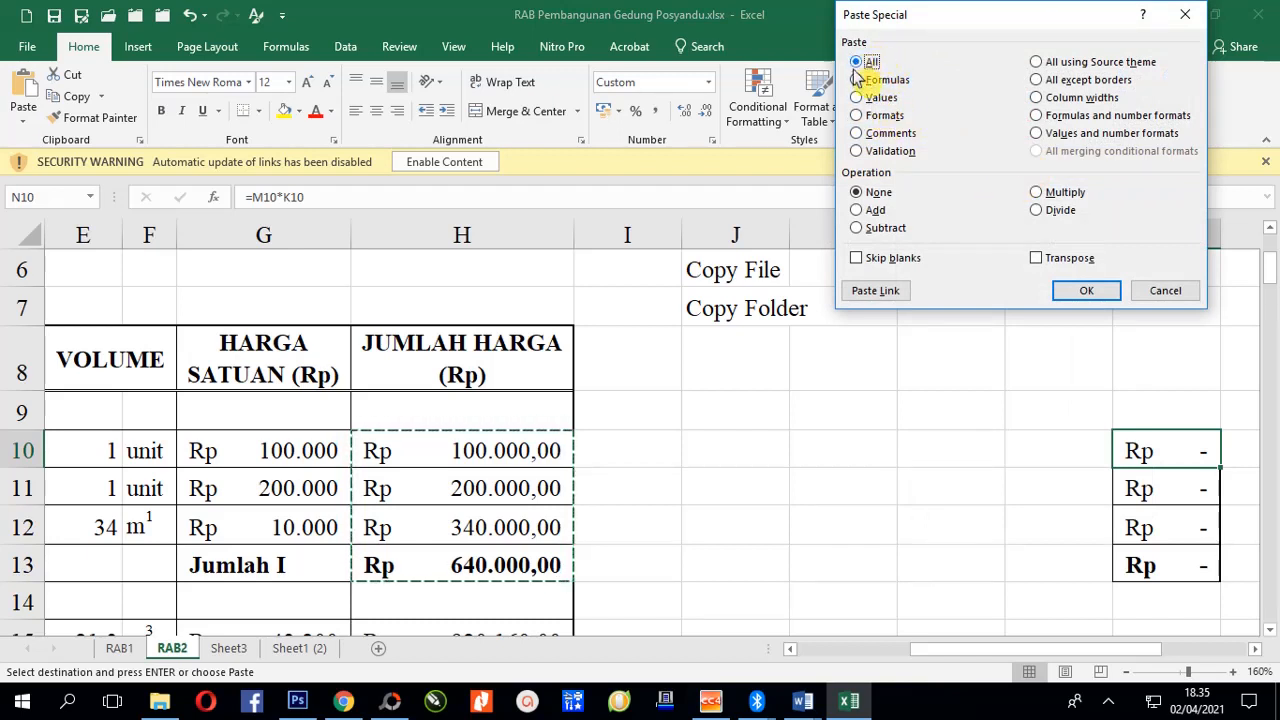
pyautogui.click(862, 64)
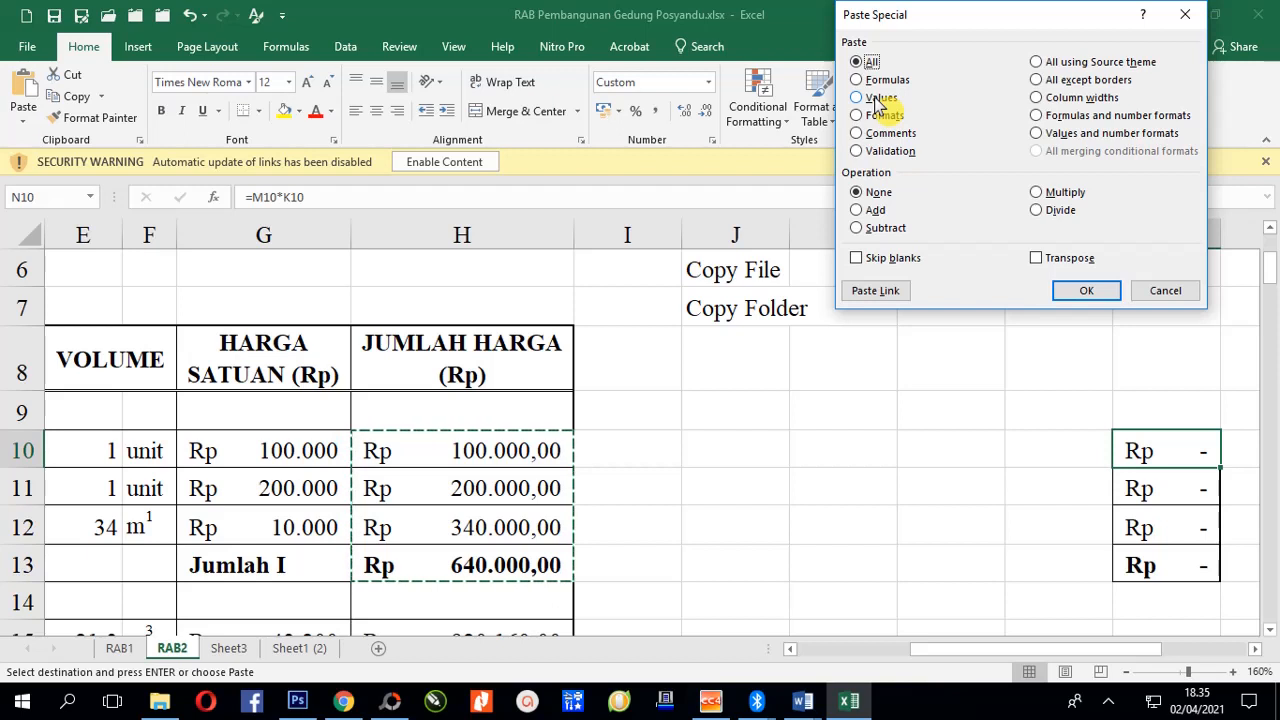
pyautogui.click(877, 99)
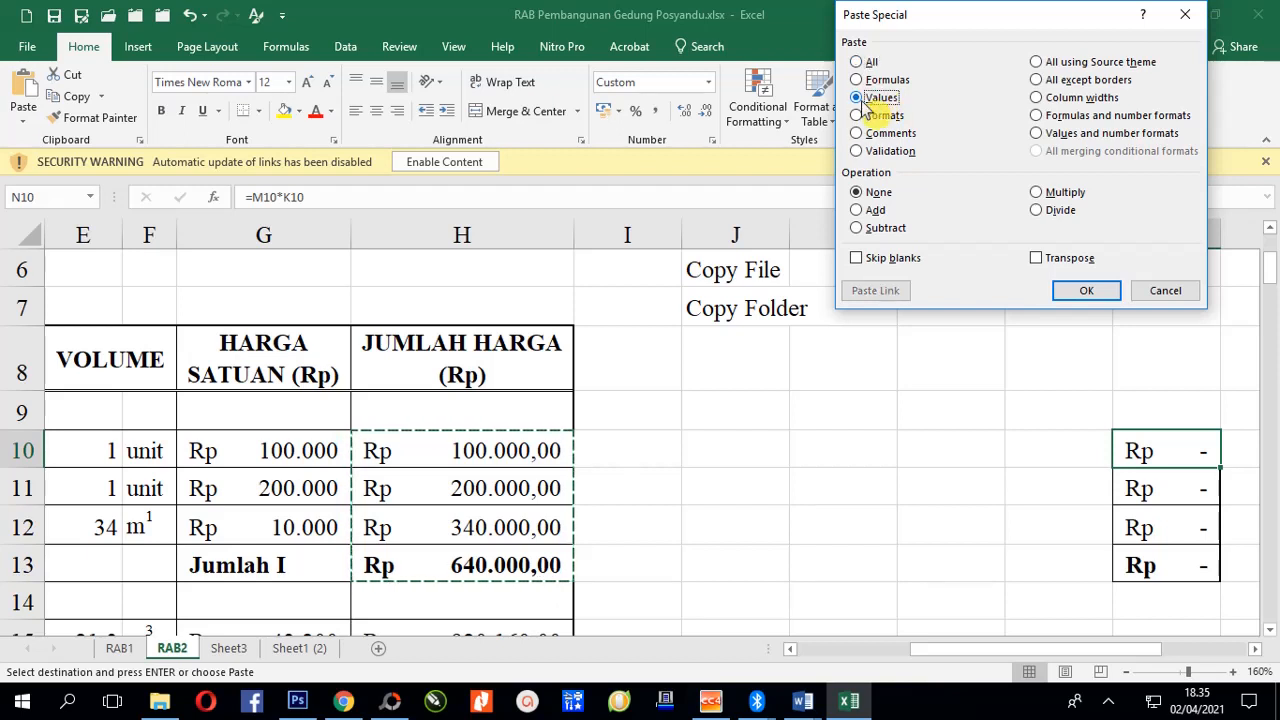
pyautogui.click(1066, 290)
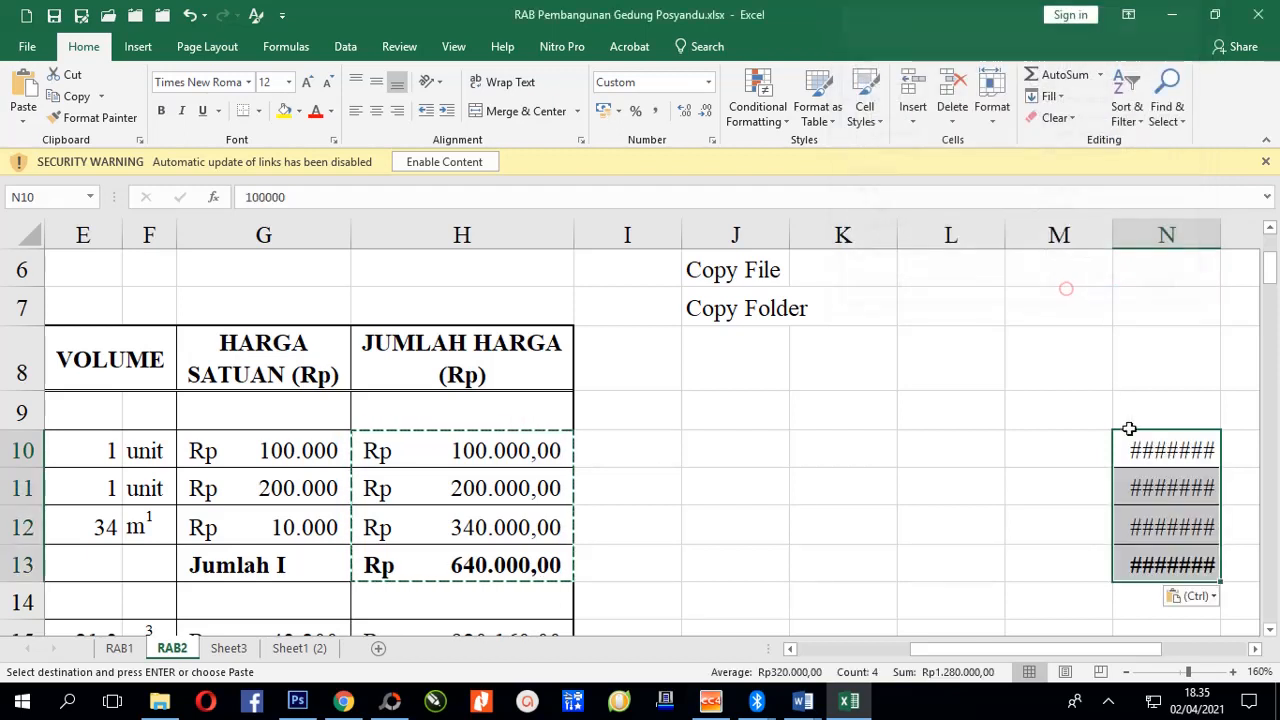
# Widen column N to fit its pasted amounts, and check the contents of cells N10 and N13.
pyautogui.moveTo(1220, 240); pyautogui.dragTo(1250, 248)
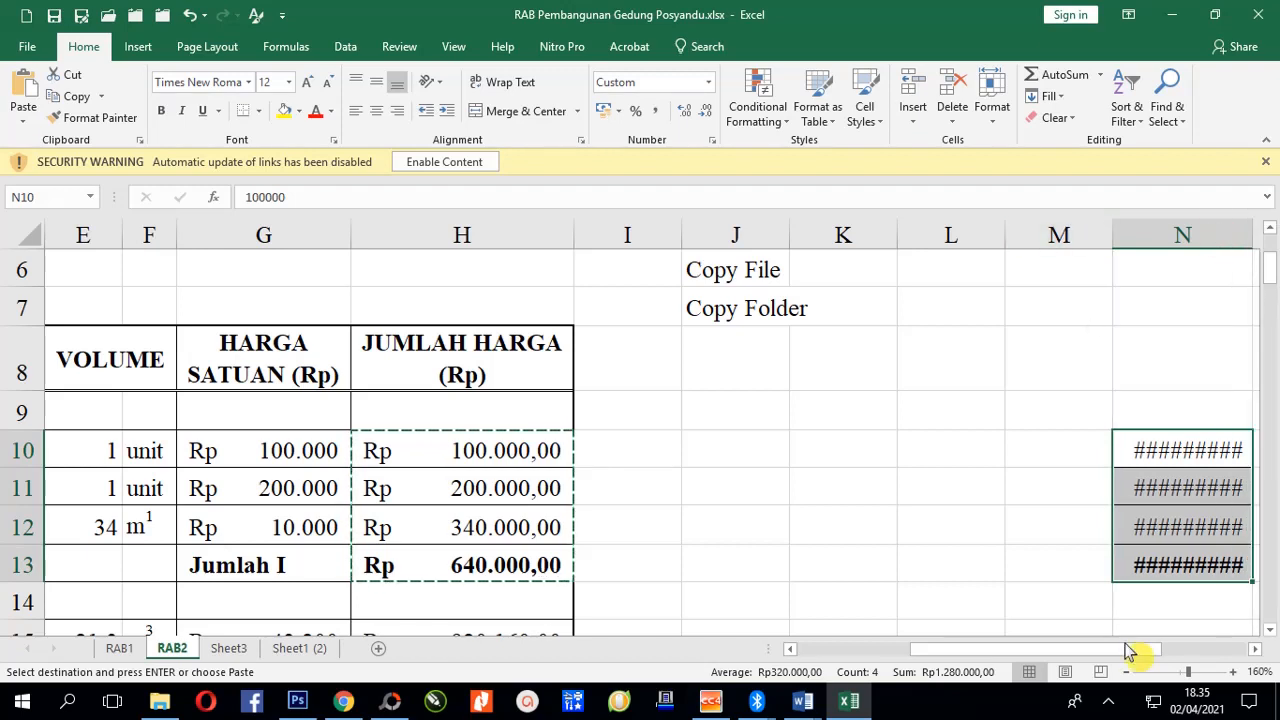
pyautogui.moveTo(1129, 650); pyautogui.dragTo(1190, 648)
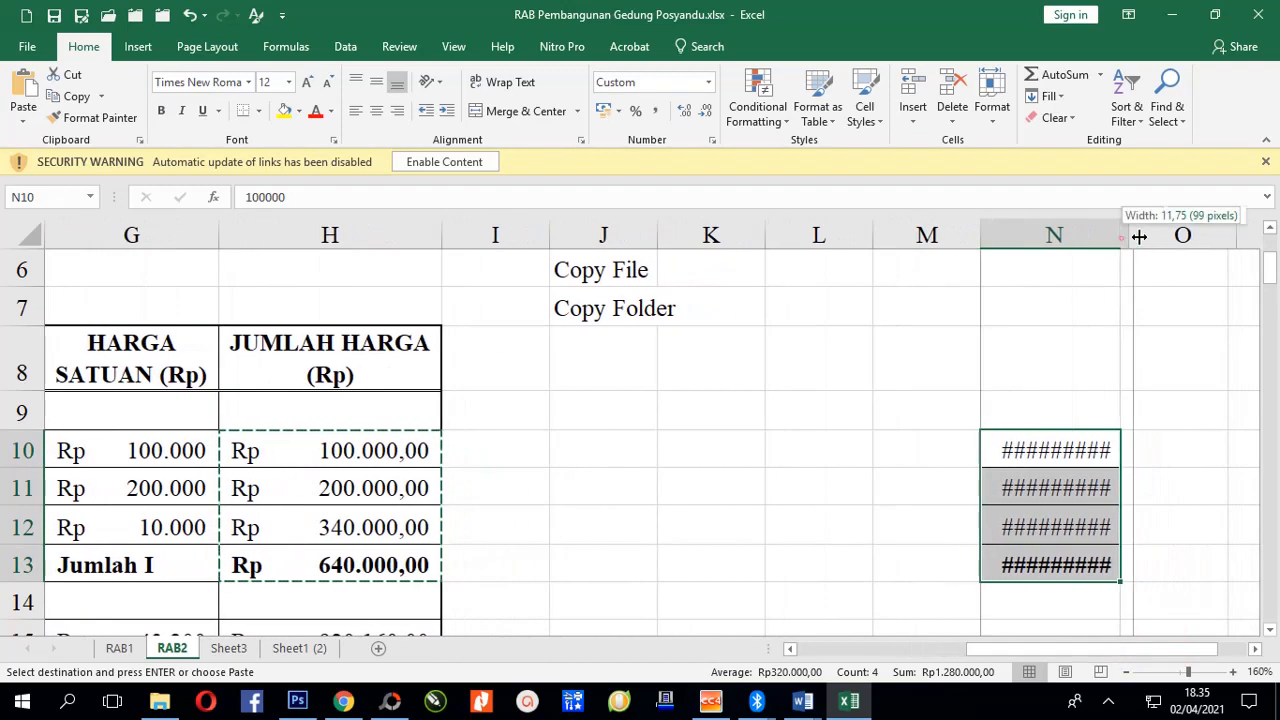
pyautogui.doubleClick(1120, 238)
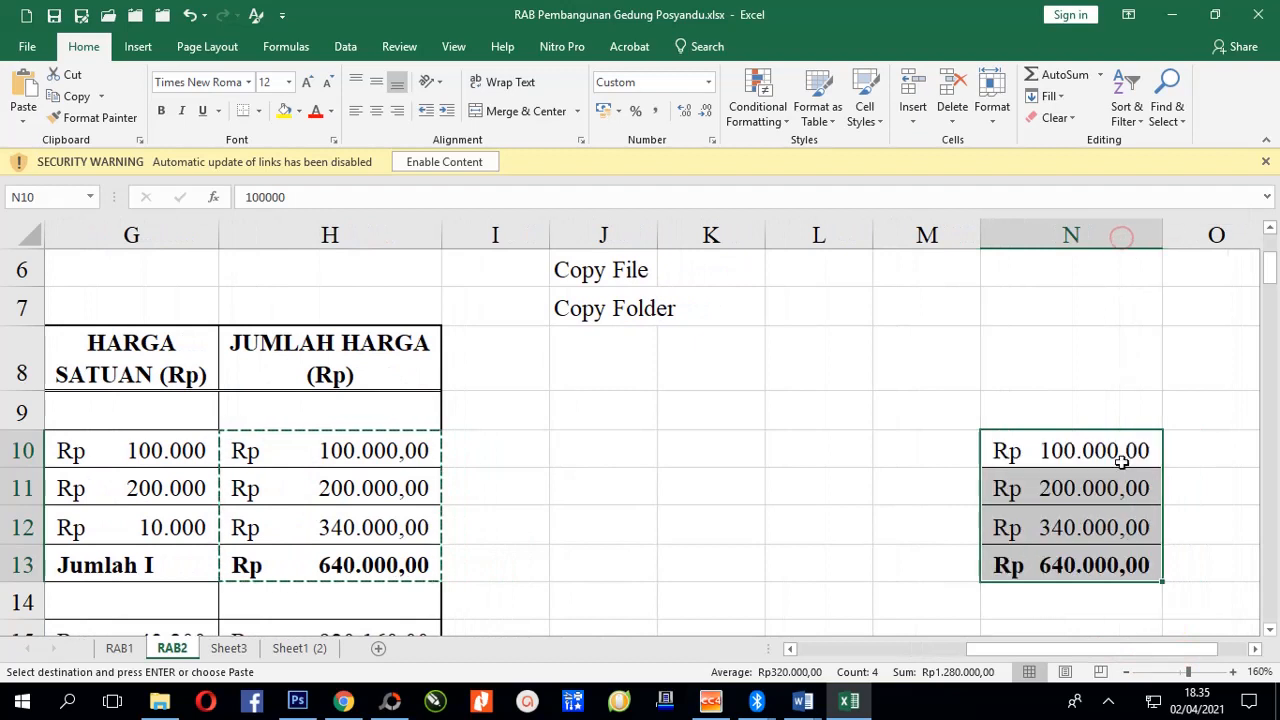
pyautogui.click(1072, 451)
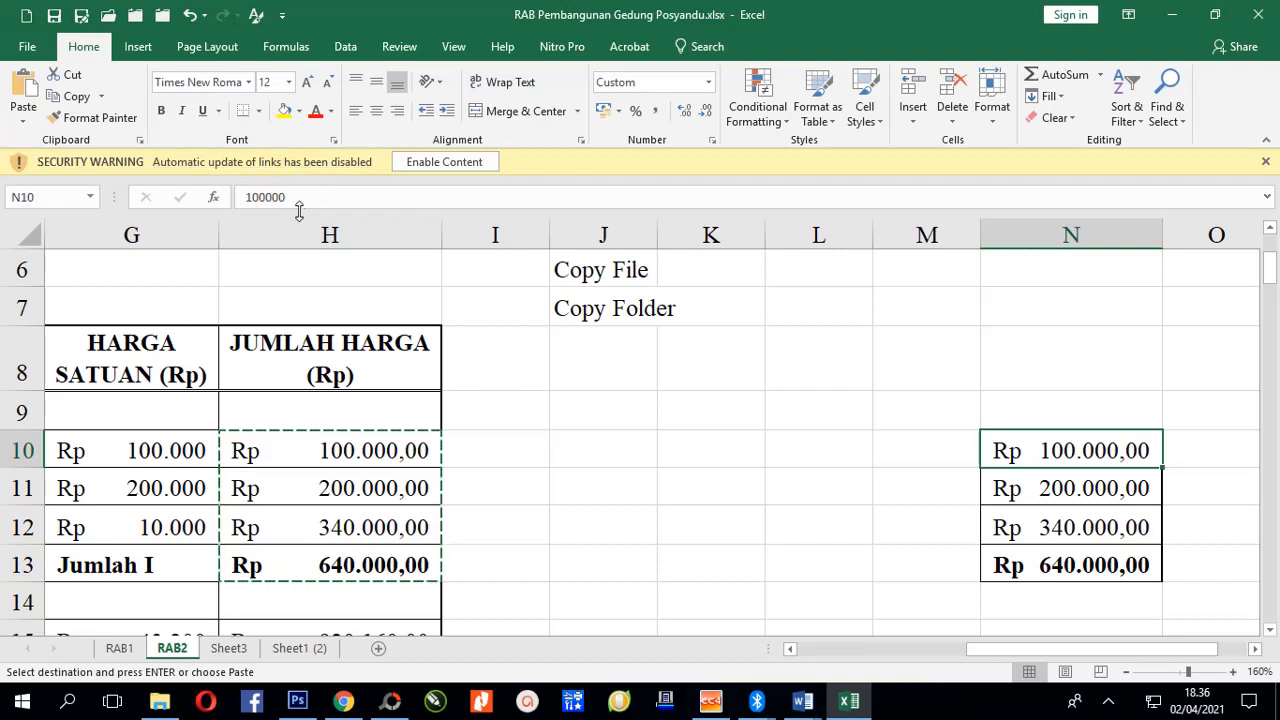
pyautogui.click(1082, 566)
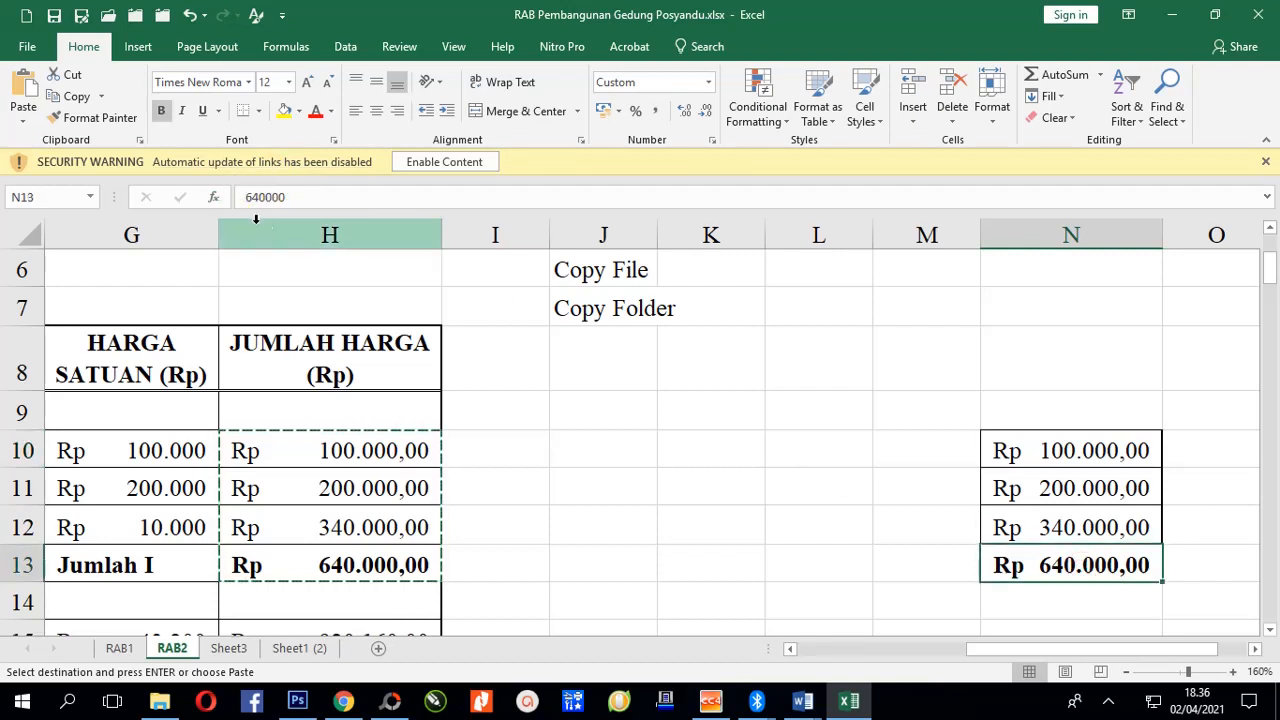
# Undo the column N width changes and both pastes into N10:N13.
pyautogui.hotkey('ctrl', 'z')
pyautogui.scroll(-1, 549, 514)
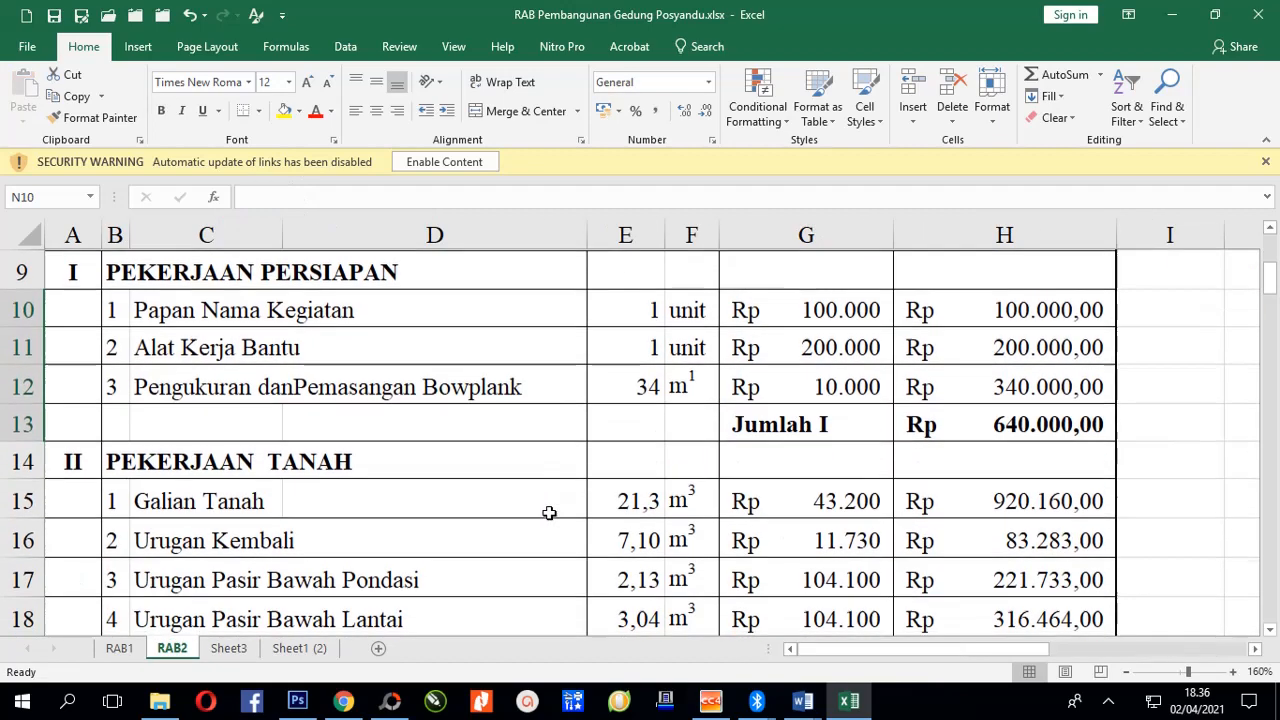
pyautogui.scroll(1, 563, 509)
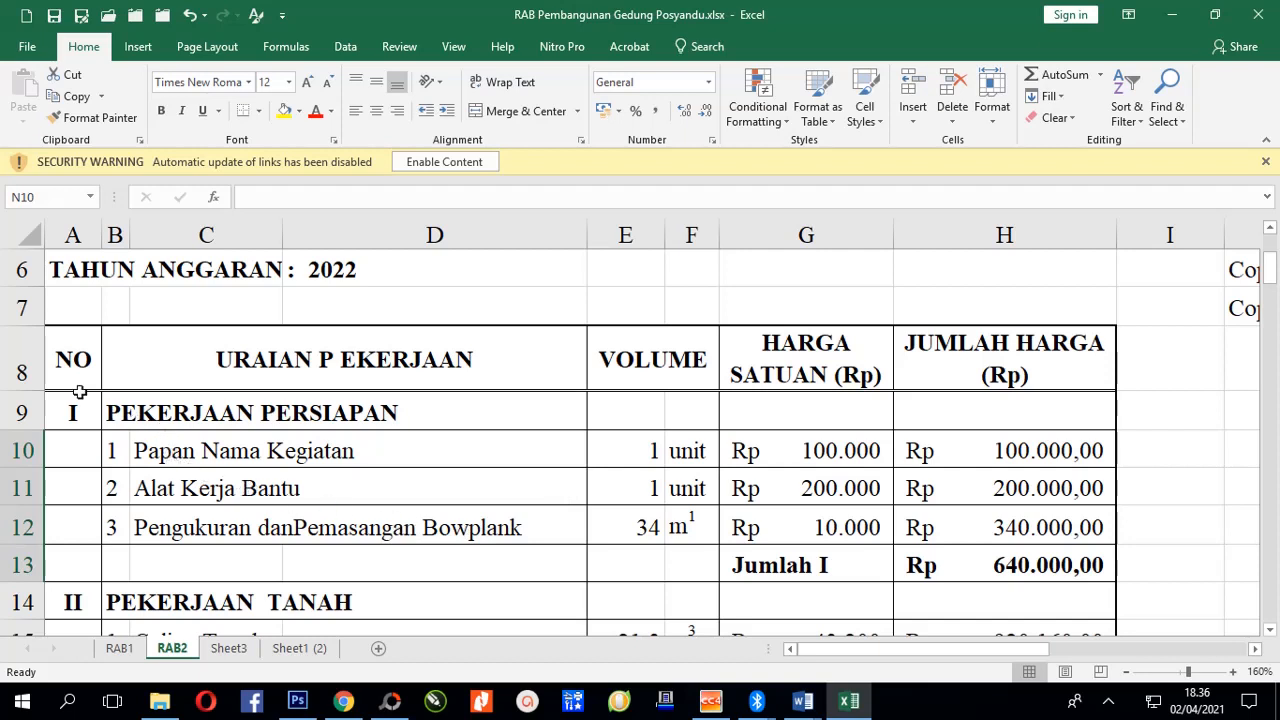
# Copy the table range A8:H14 from sheet RAB2 and paste it at cell A1 of a new blank sheet.
pyautogui.moveTo(70, 362)
pyautogui.mouseDown()
pyautogui.moveTo(80, 414)
pyautogui.moveTo(371, 531)
pyautogui.moveTo(962, 606)
pyautogui.mouseUp()
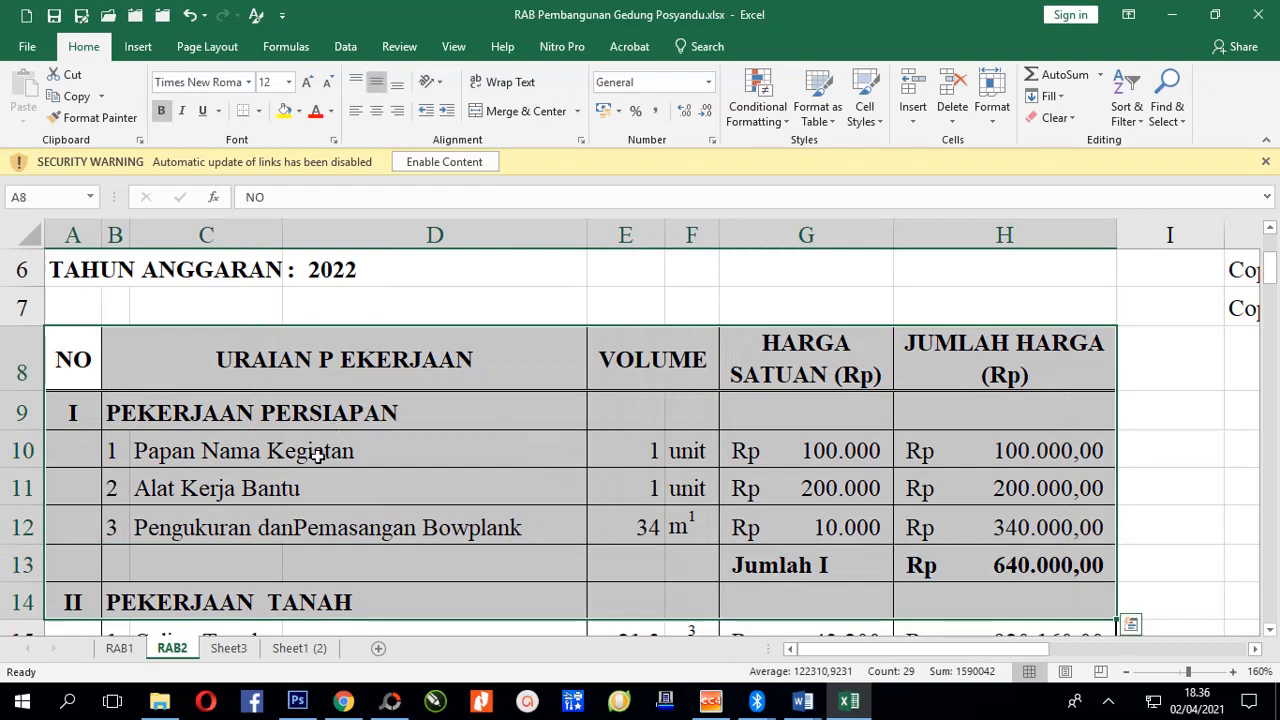
pyautogui.hotkey('ctrl', 'c')
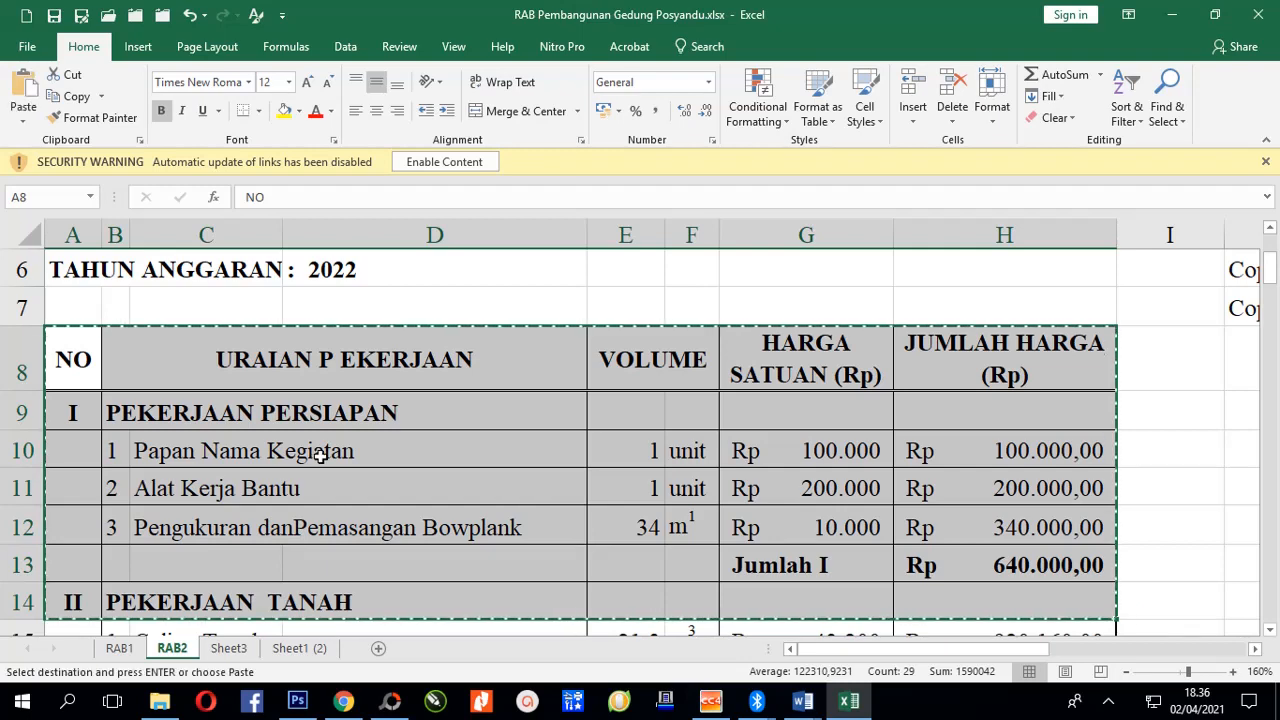
pyautogui.click(310, 653)
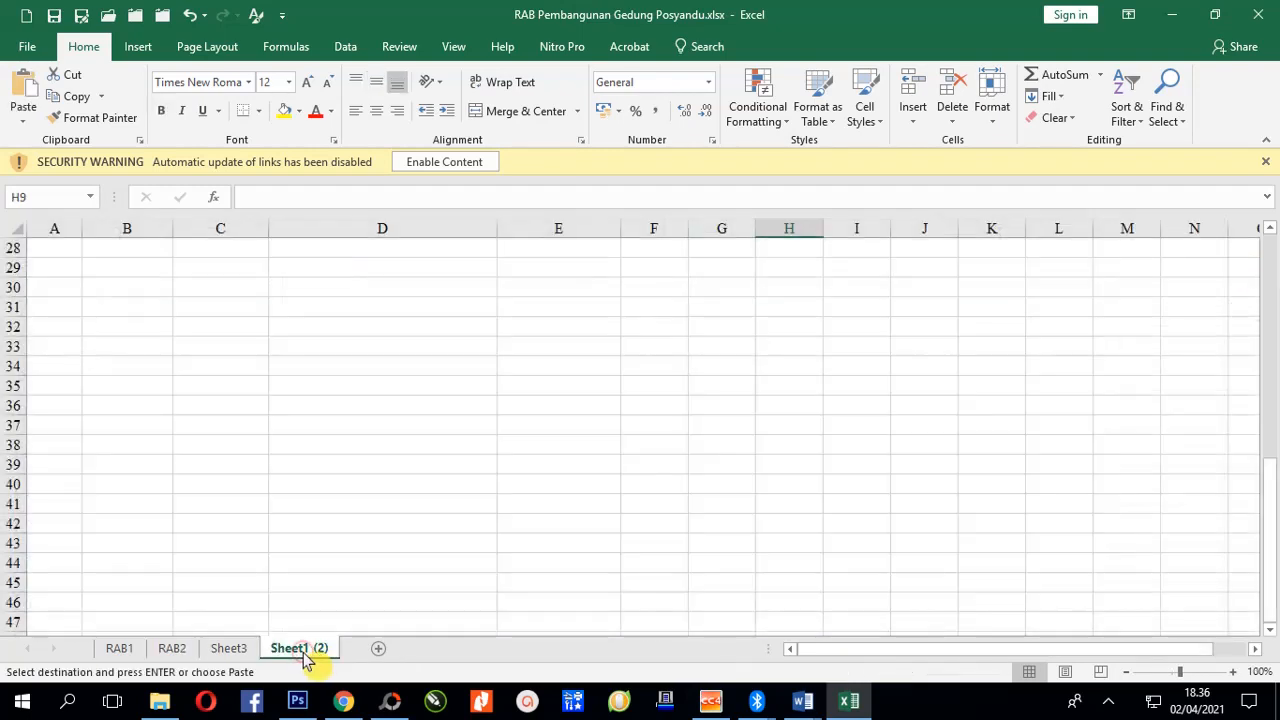
pyautogui.scroll(9, 140, 563)
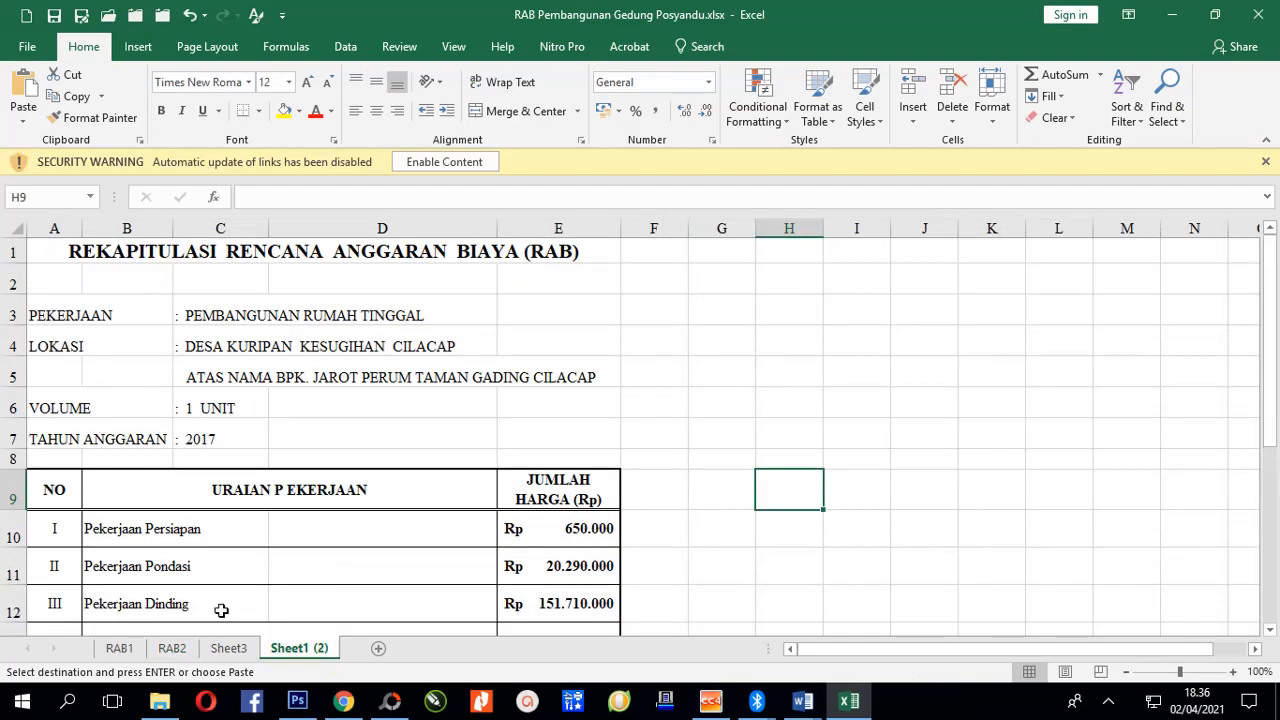
pyautogui.click(378, 650)
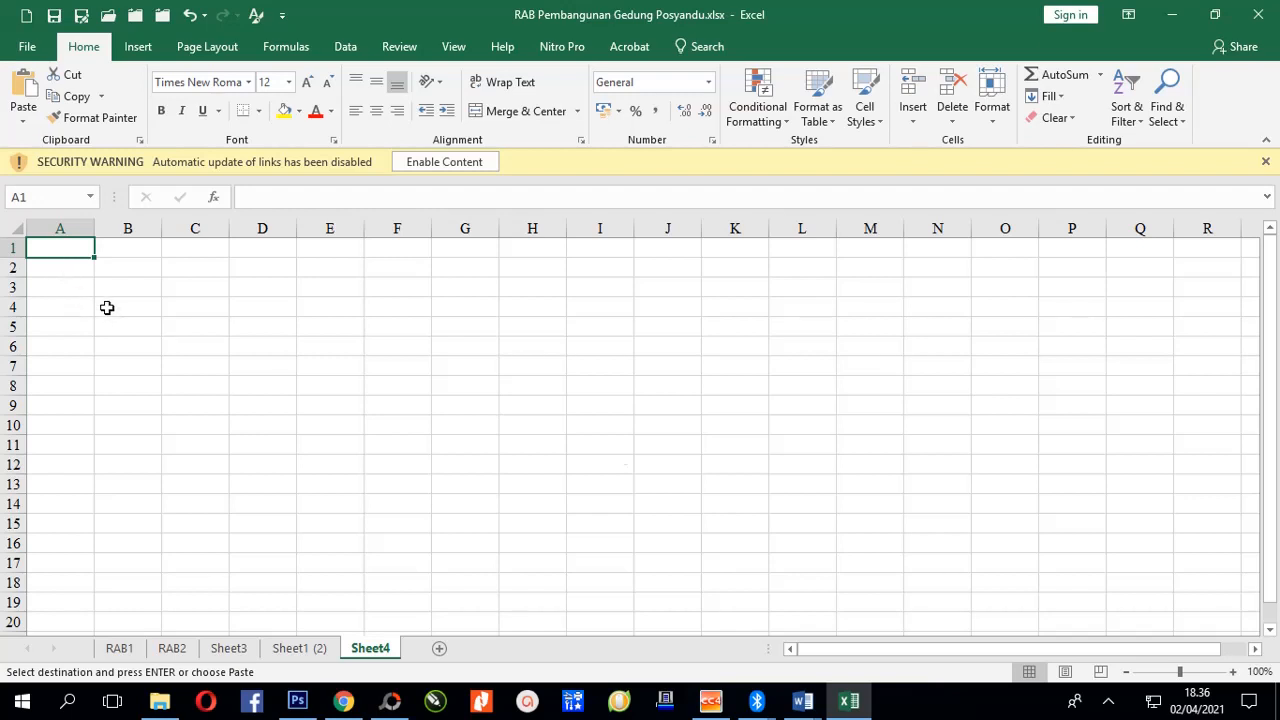
pyautogui.hotkey('ctrl', 'v')
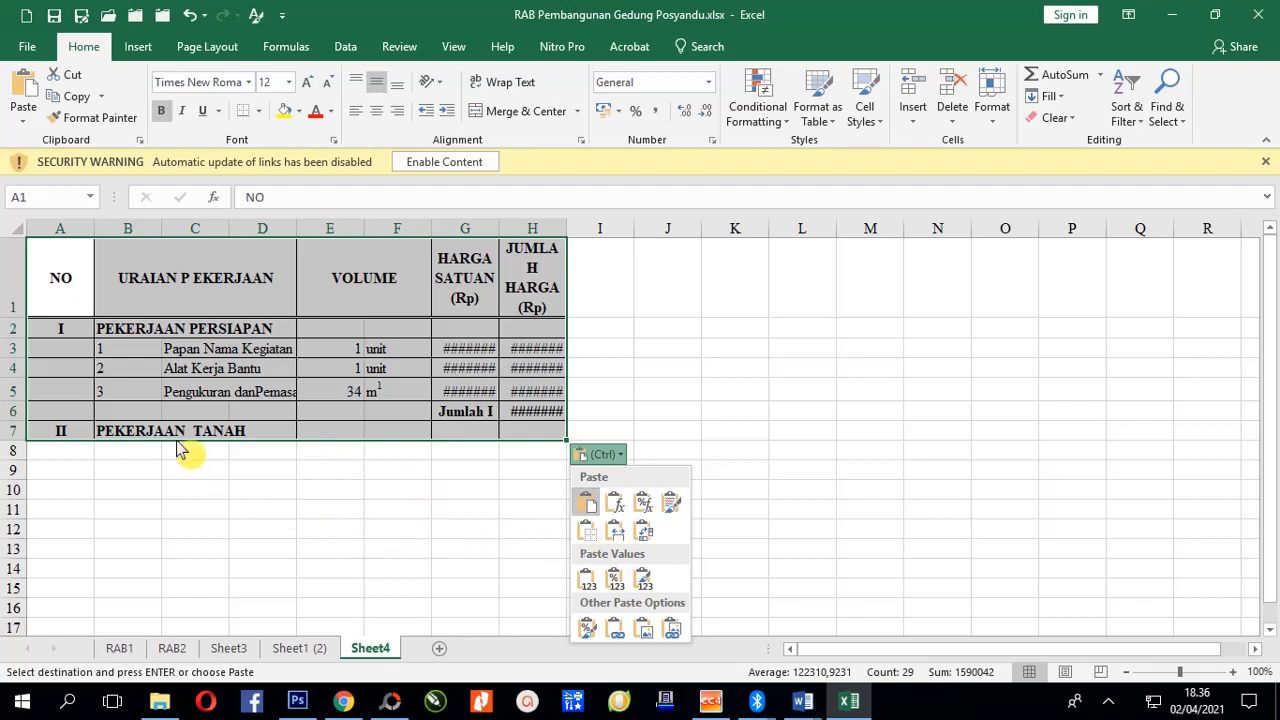
pyautogui.press('ctrl')
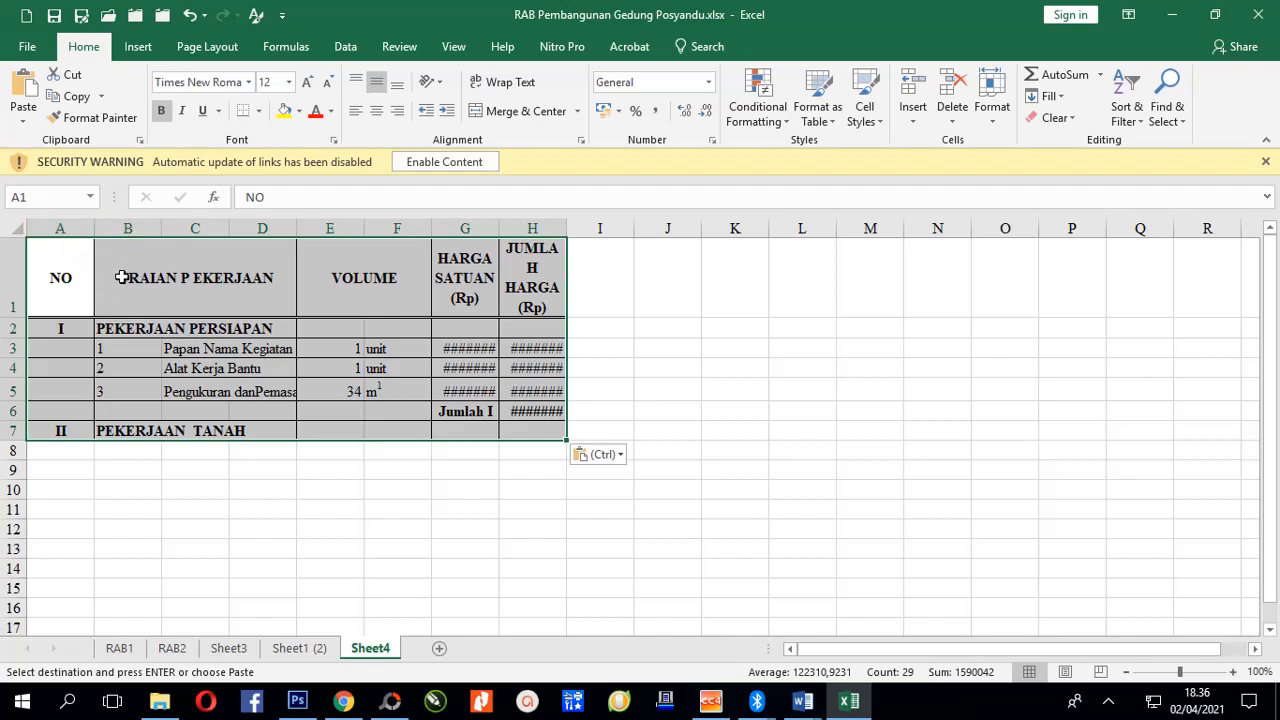
# Apply the column widths of the copied RAB2 table to the pasted table at A1 of Sheet4 using Paste Special.
pyautogui.click(665, 230)
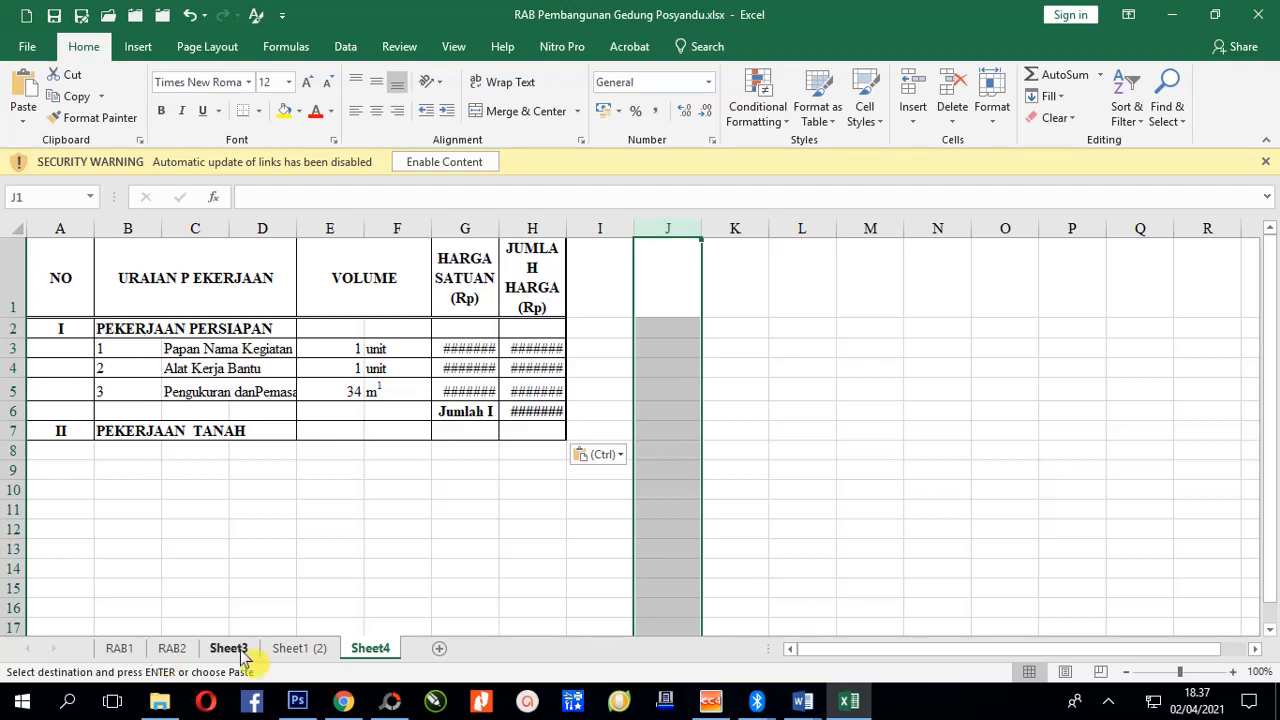
pyautogui.click(172, 648)
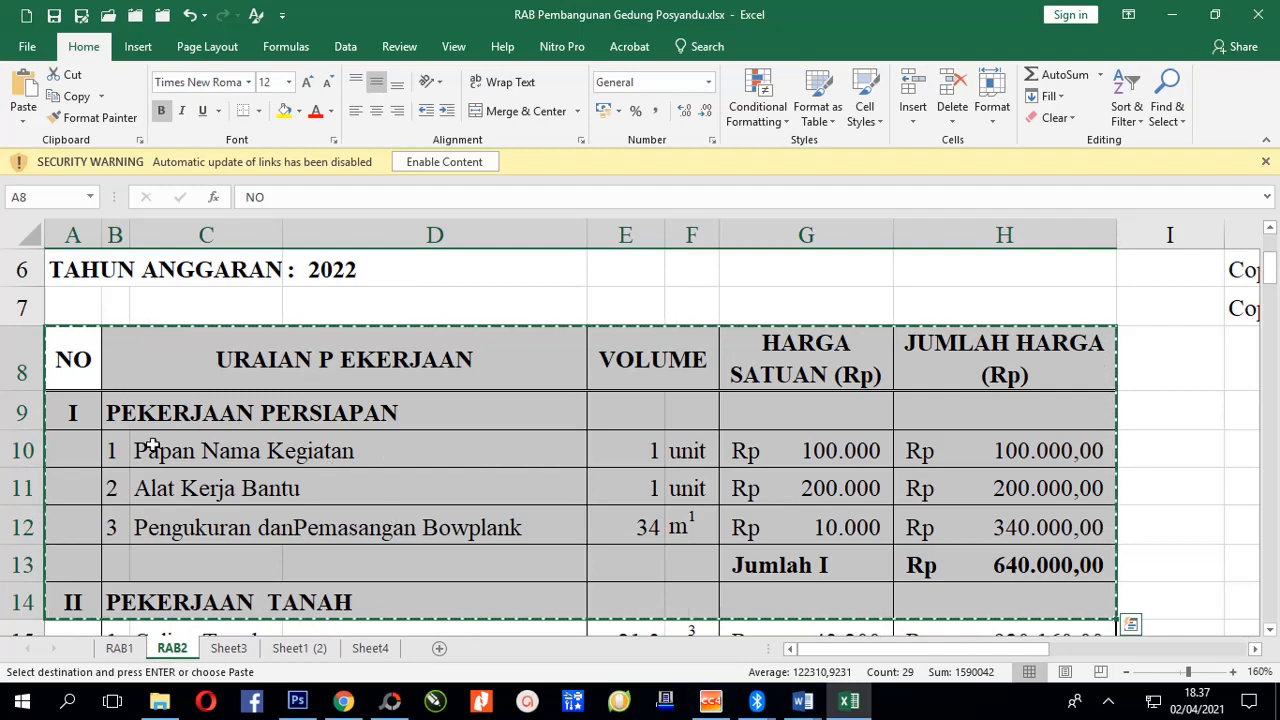
pyautogui.click(368, 650)
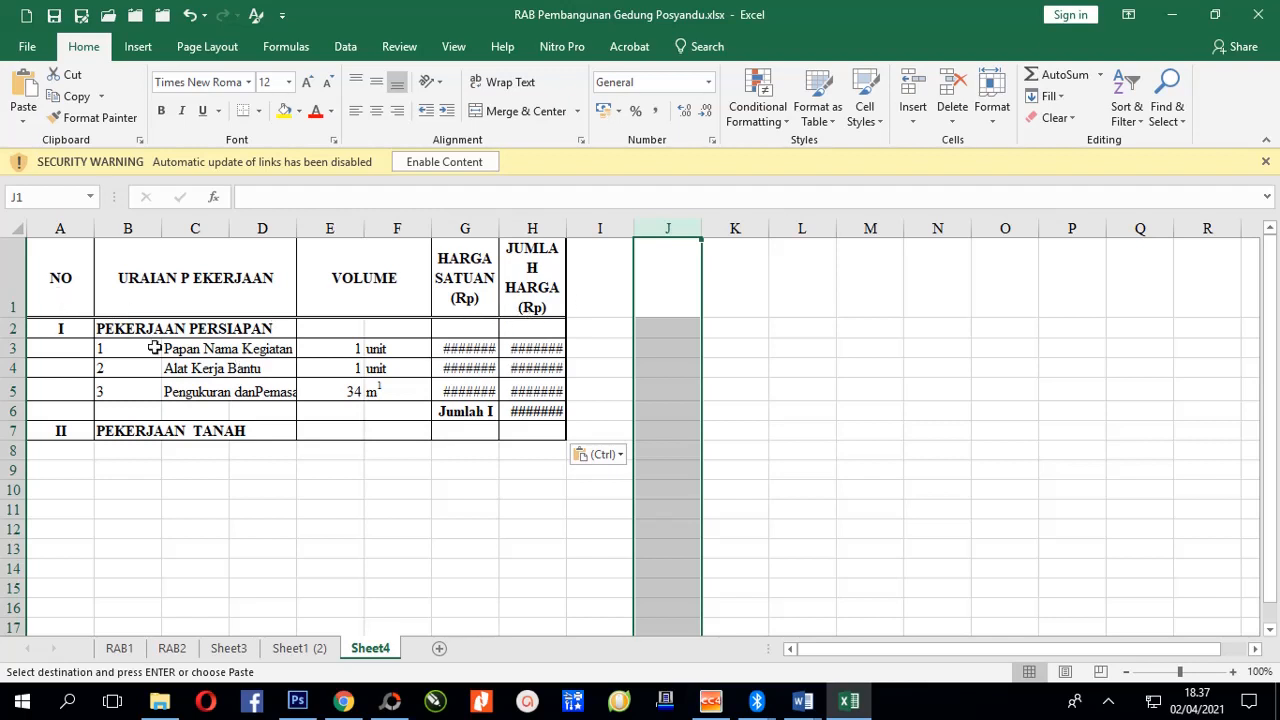
pyautogui.click(60, 275)
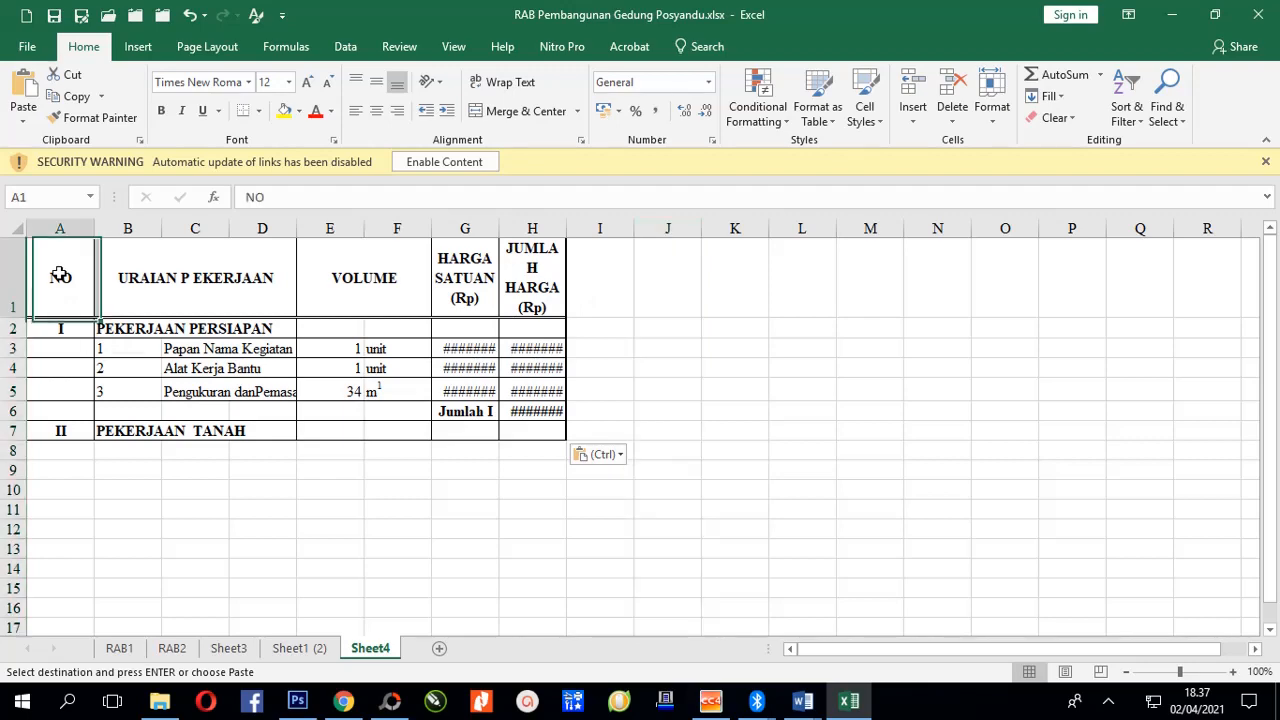
pyautogui.rightClick(58, 262)
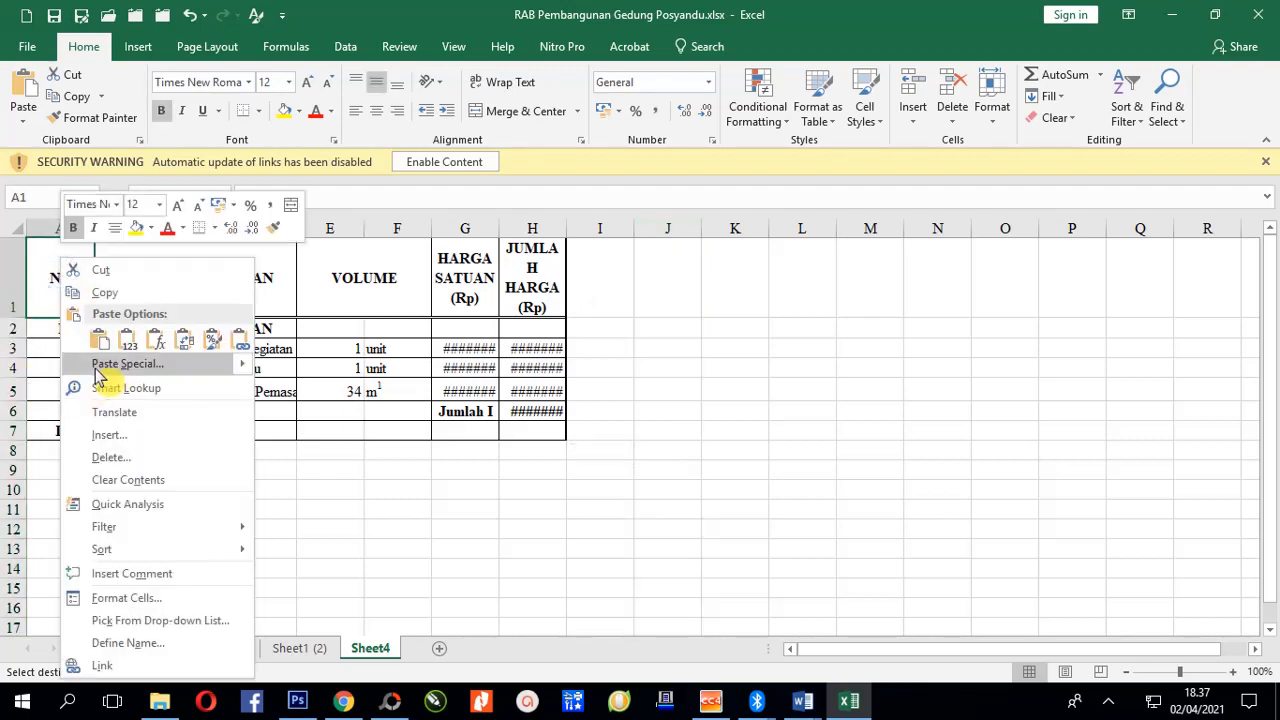
pyautogui.click(108, 364)
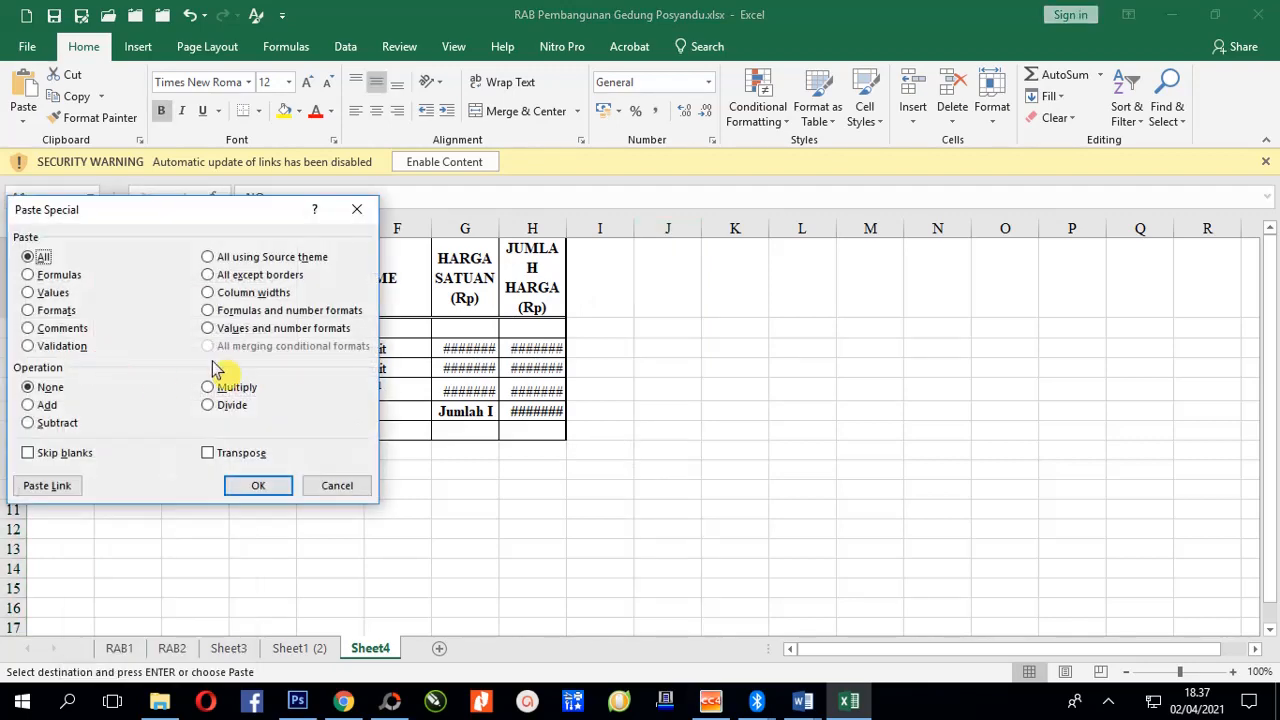
pyautogui.click(208, 293)
pyautogui.click(252, 490)
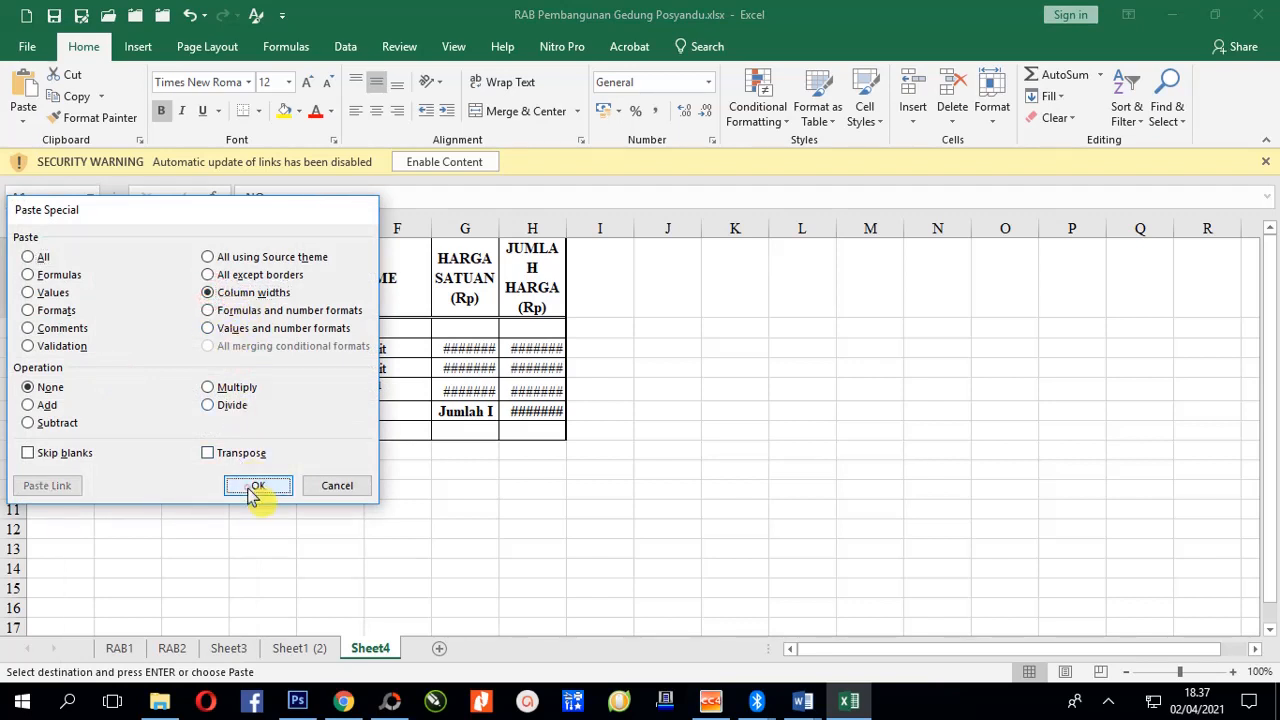
pyautogui.click(258, 528)
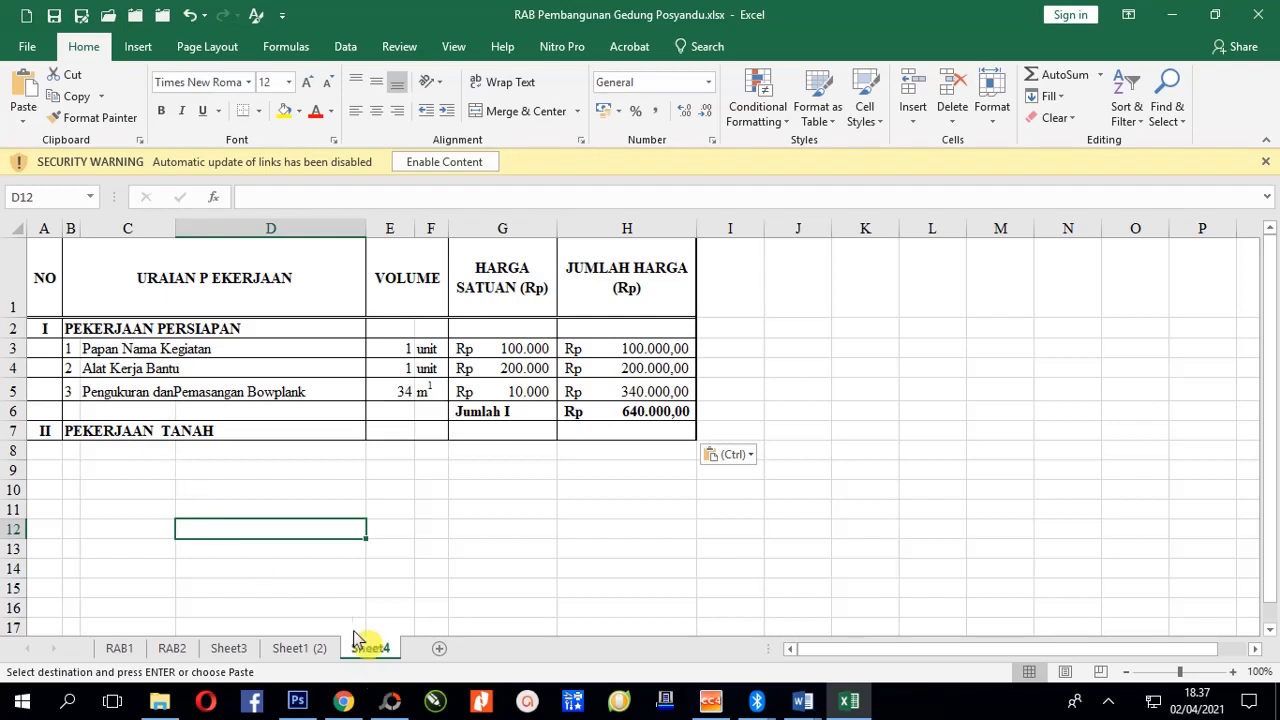
# Add another blank sheet and paste the copied RAB2 table at its cell A1.
pyautogui.click(438, 649)
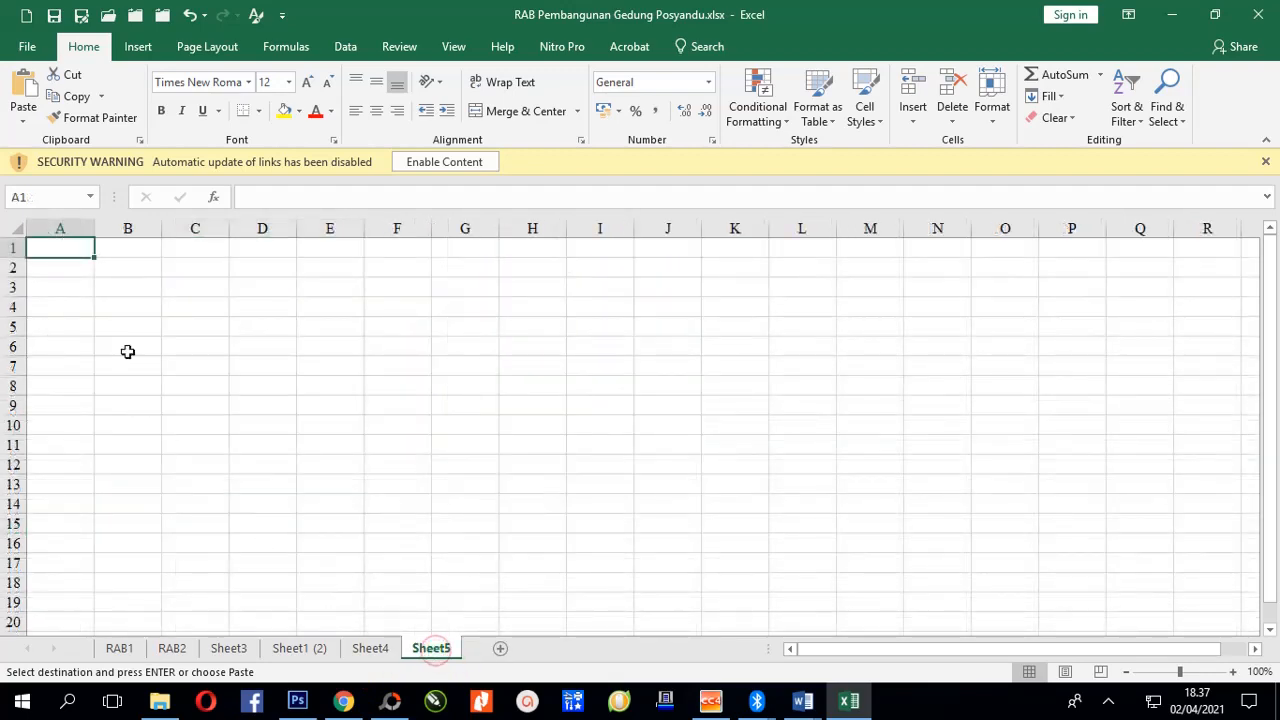
pyautogui.rightClick(76, 250)
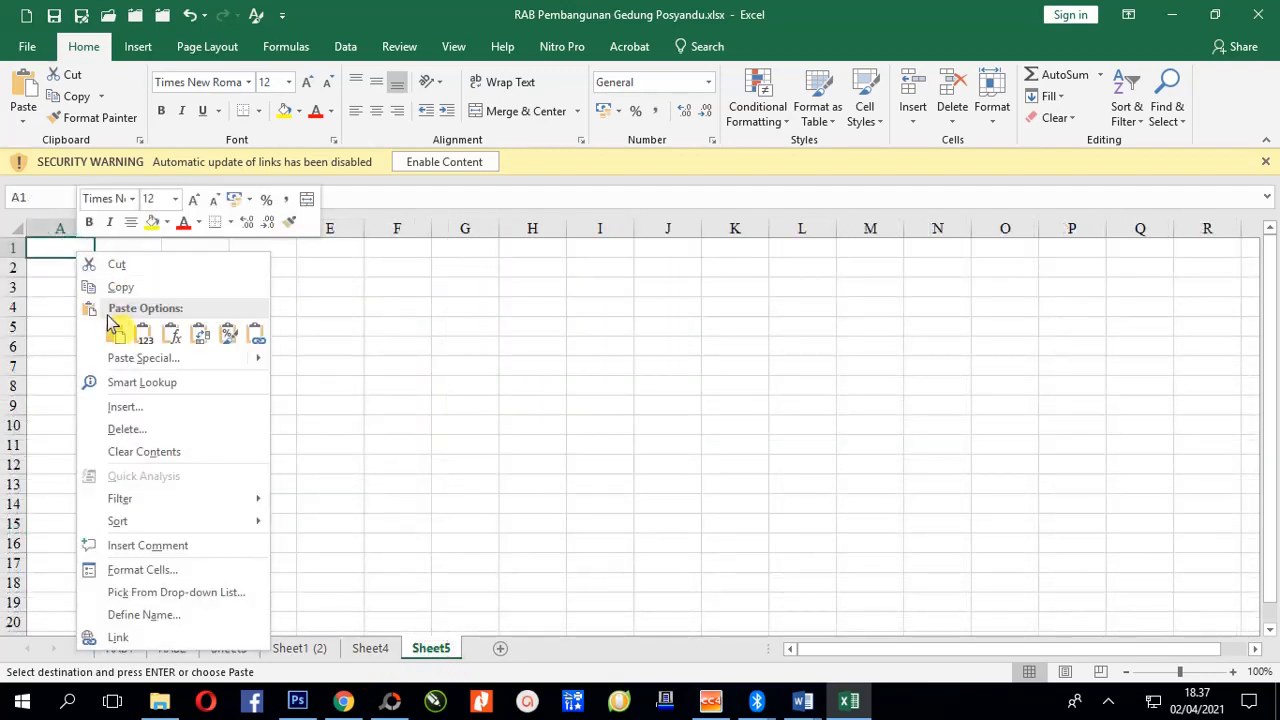
pyautogui.click(58, 247)
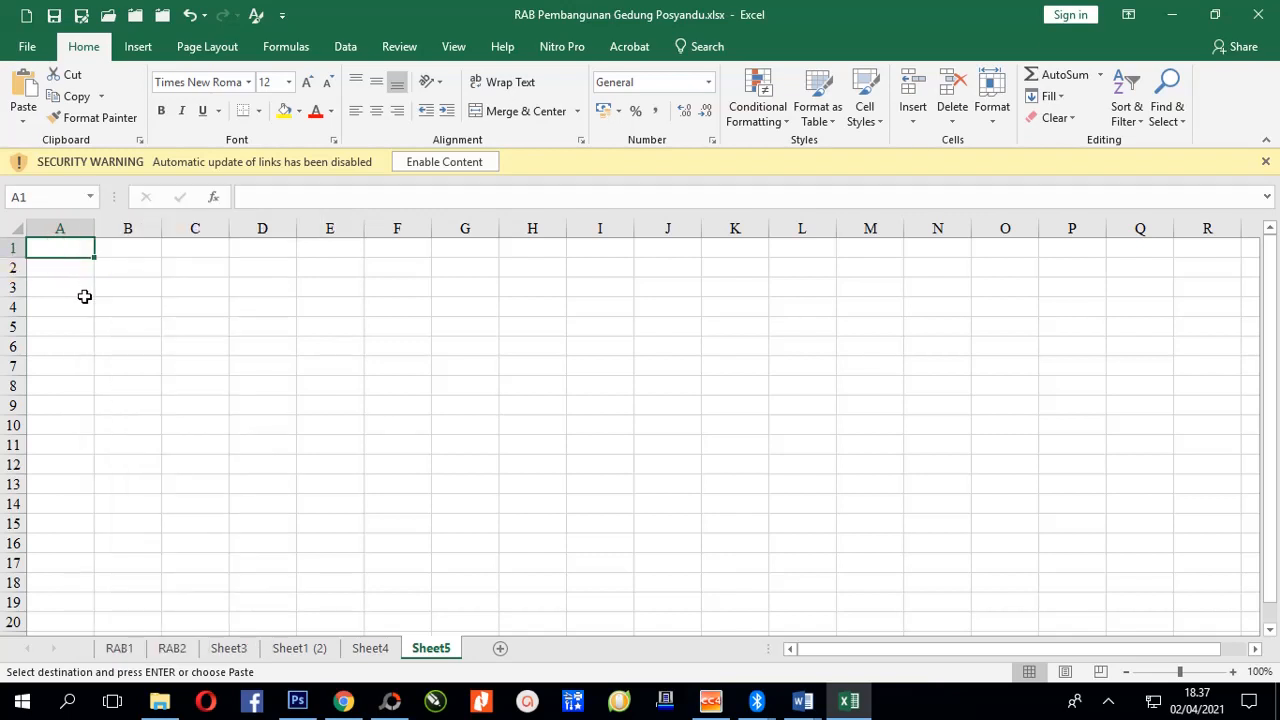
pyautogui.hotkey('ctrl', 'v')
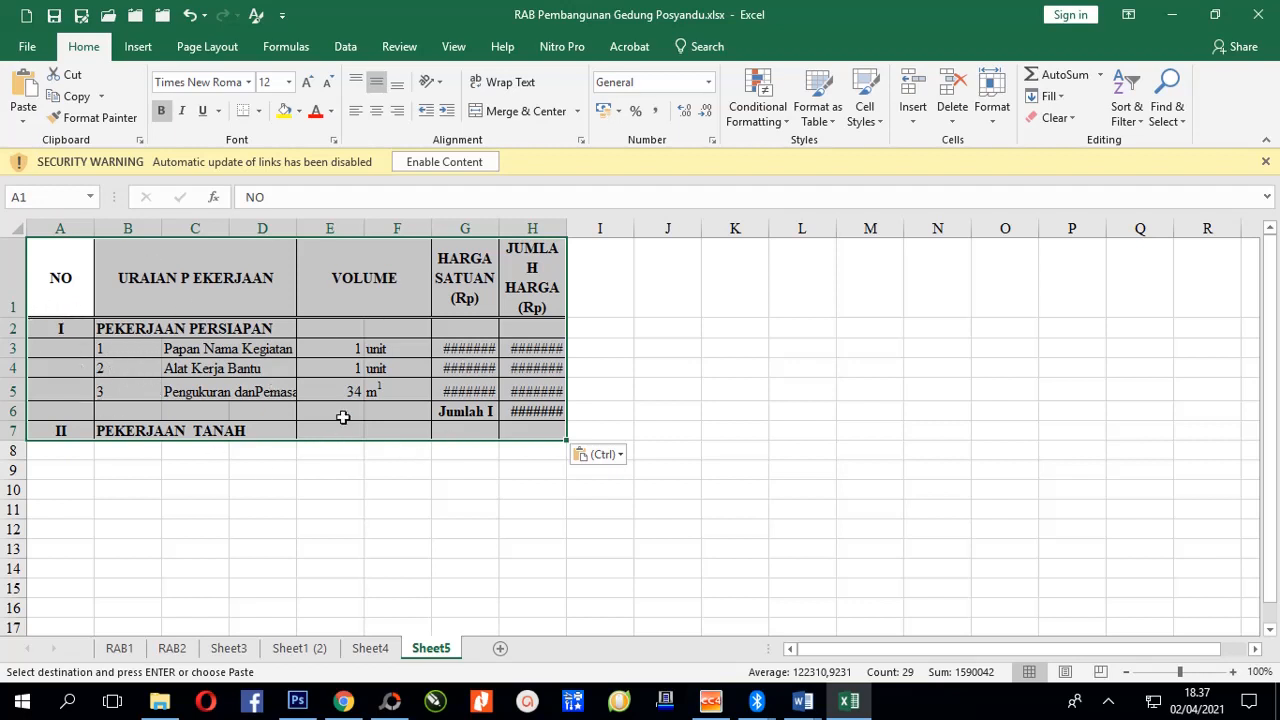
# Paste only the source column widths onto the table in Sheet5 using Paste Special.
pyautogui.rightClick(67, 278)
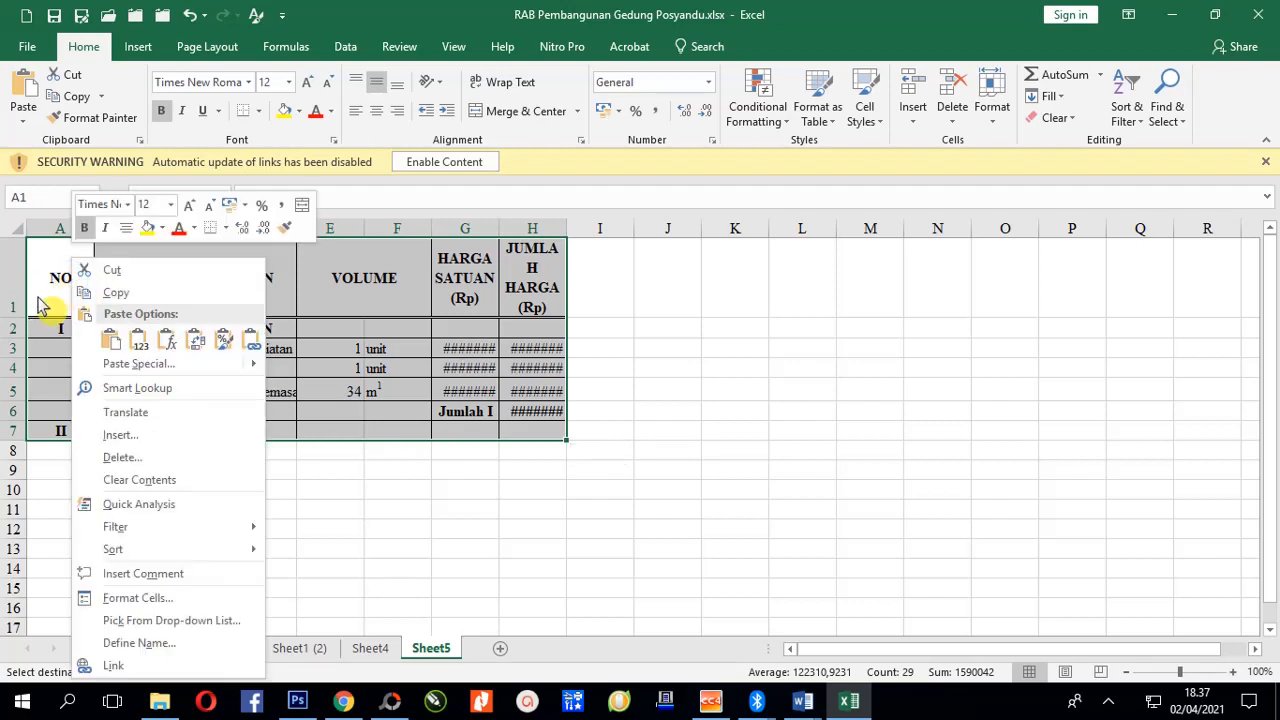
pyautogui.click(118, 366)
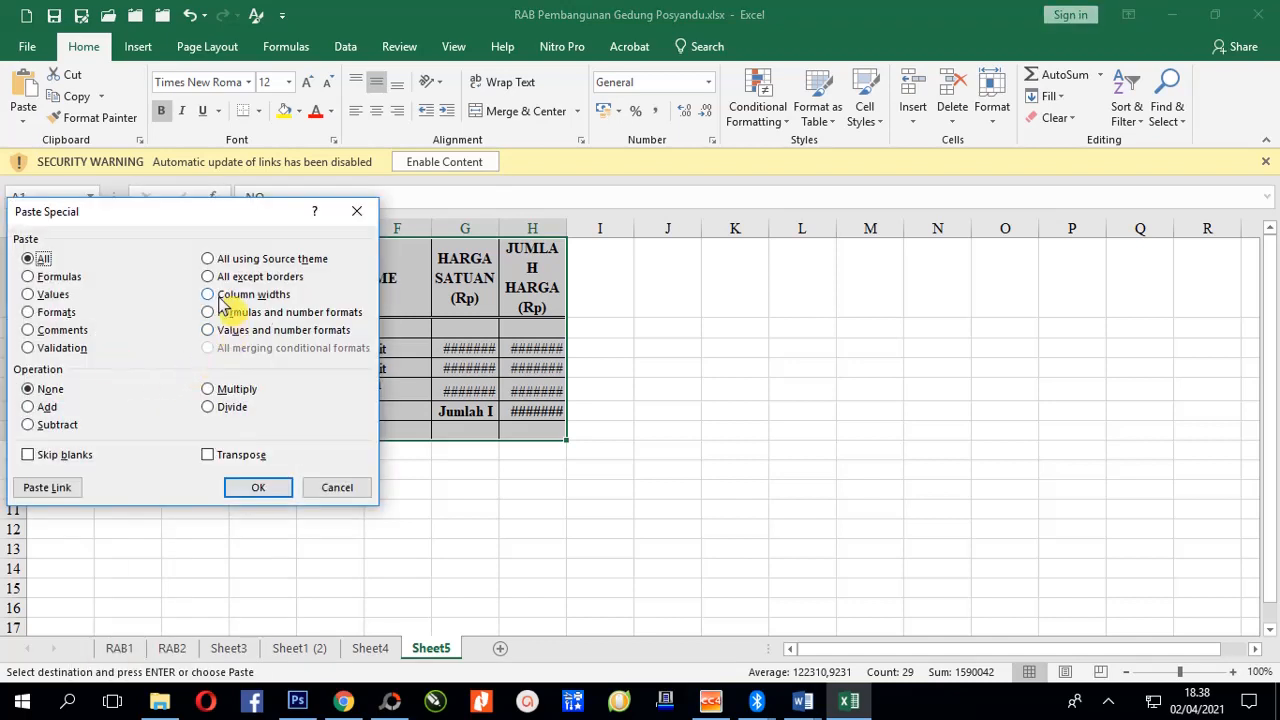
pyautogui.click(220, 296)
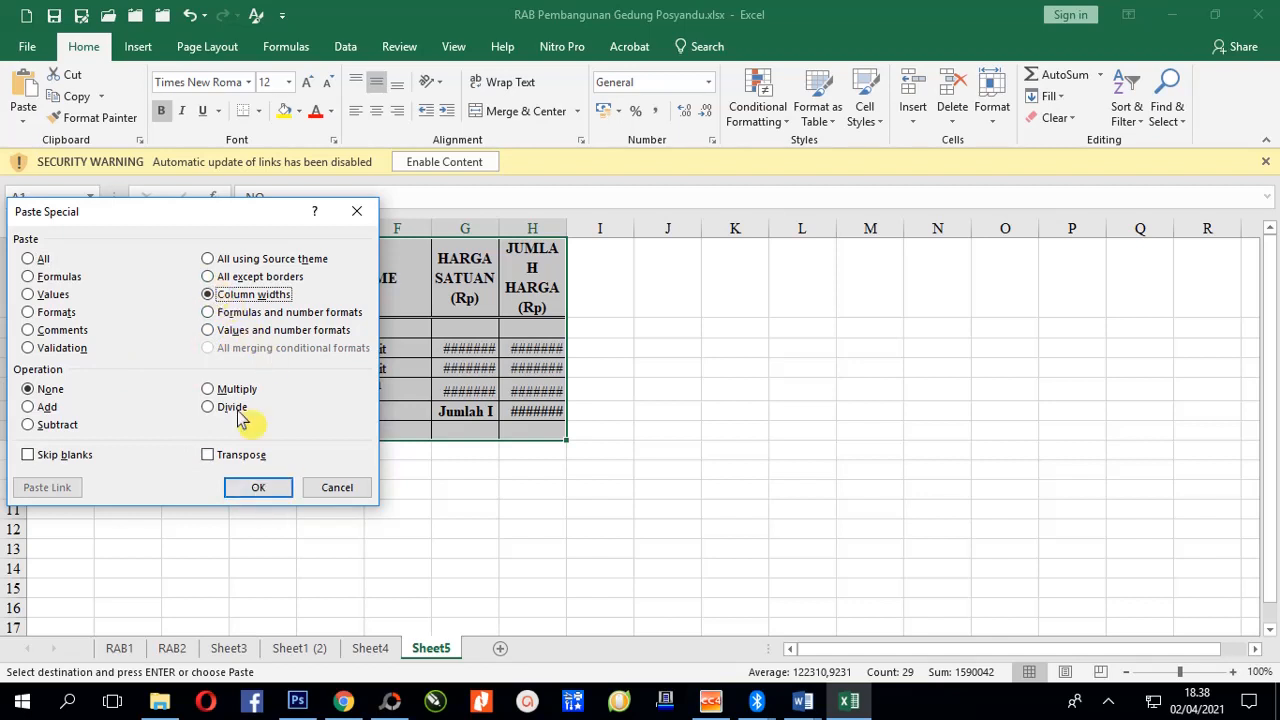
pyautogui.click(261, 486)
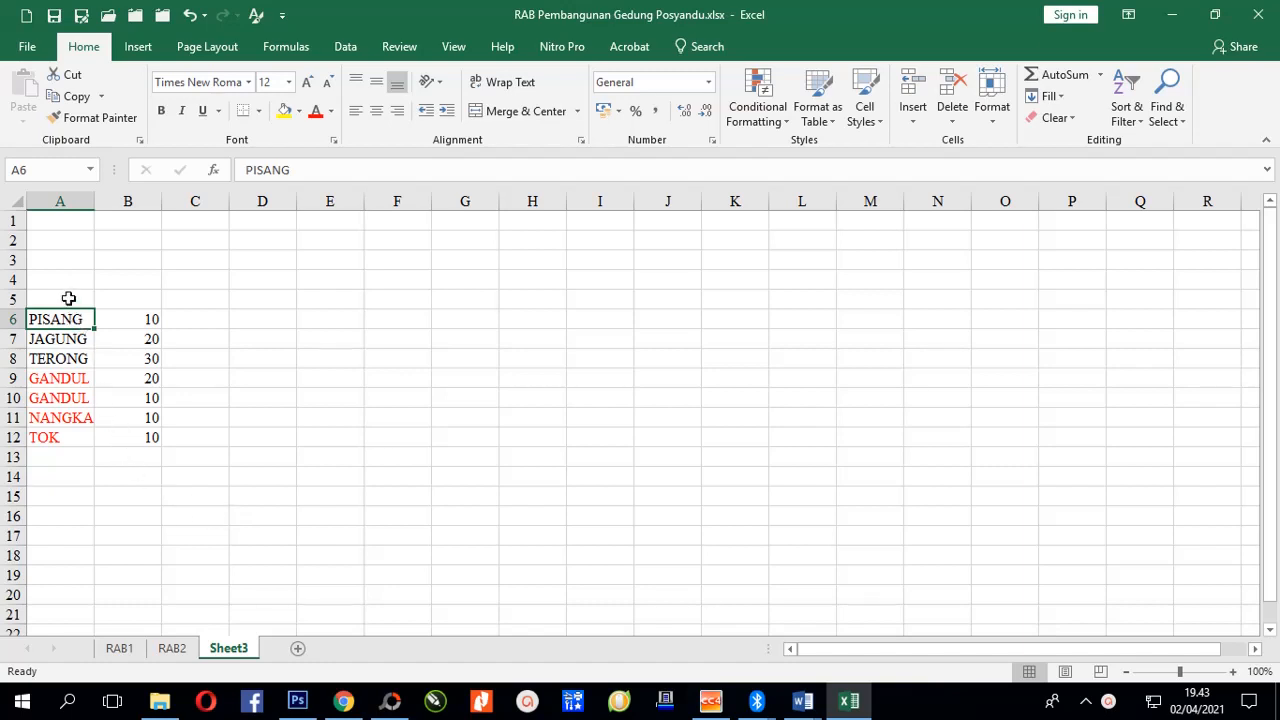
pyautogui.moveTo(66, 296); pyautogui.dragTo(86, 494)
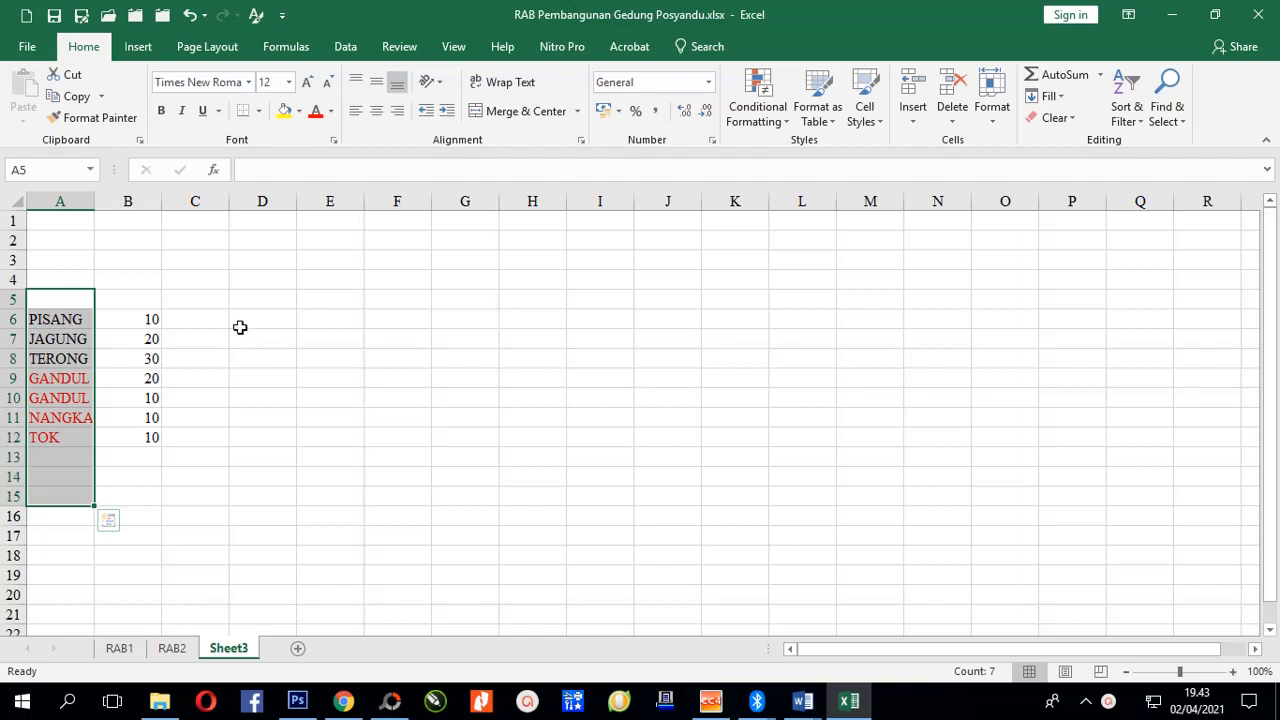
pyautogui.moveTo(280, 317); pyautogui.dragTo(1101, 307)
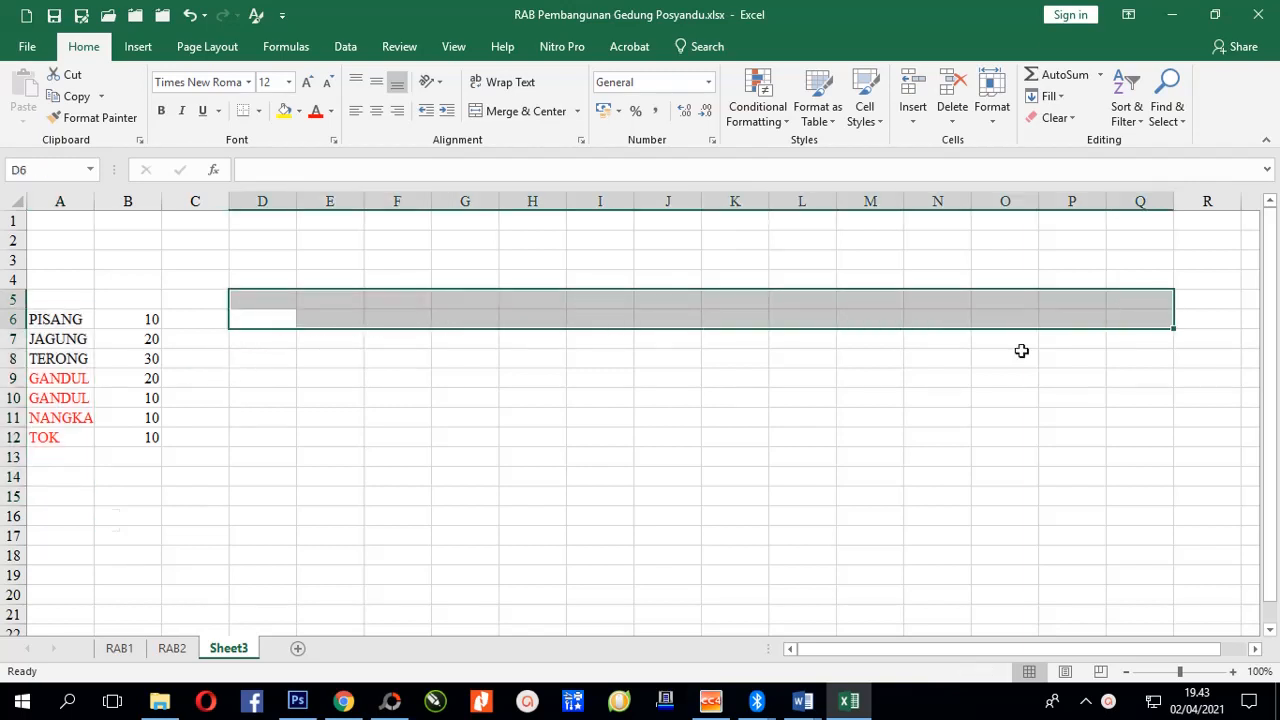
pyautogui.moveTo(60, 320); pyautogui.dragTo(158, 440)
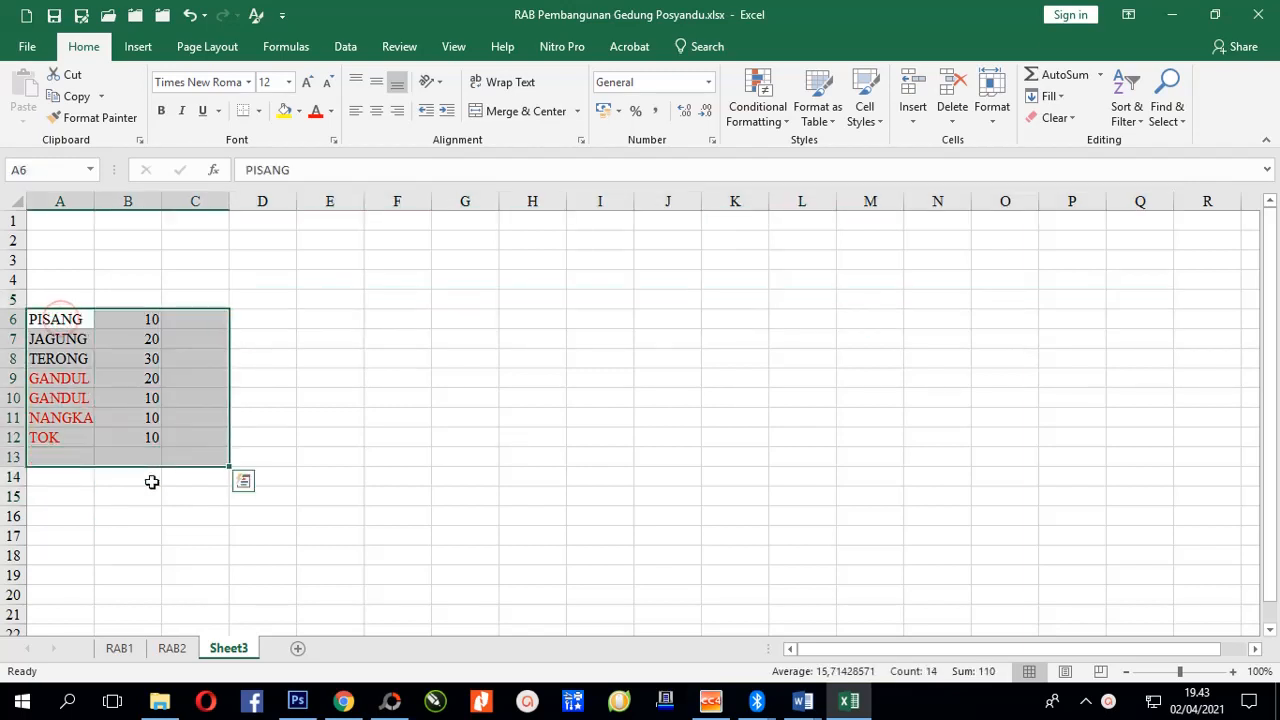
pyautogui.click(58, 320)
pyautogui.moveTo(58, 320); pyautogui.dragTo(131, 486)
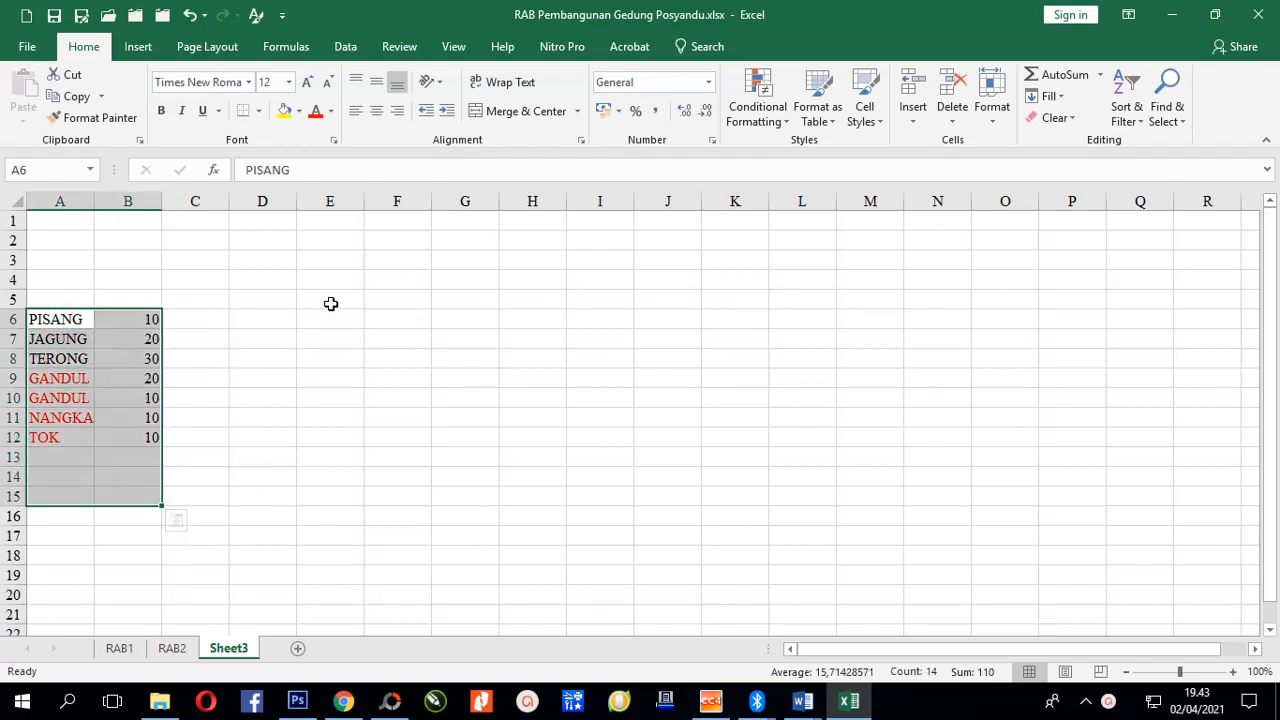
pyautogui.moveTo(331, 302); pyautogui.dragTo(1013, 310)
pyautogui.click(251, 536)
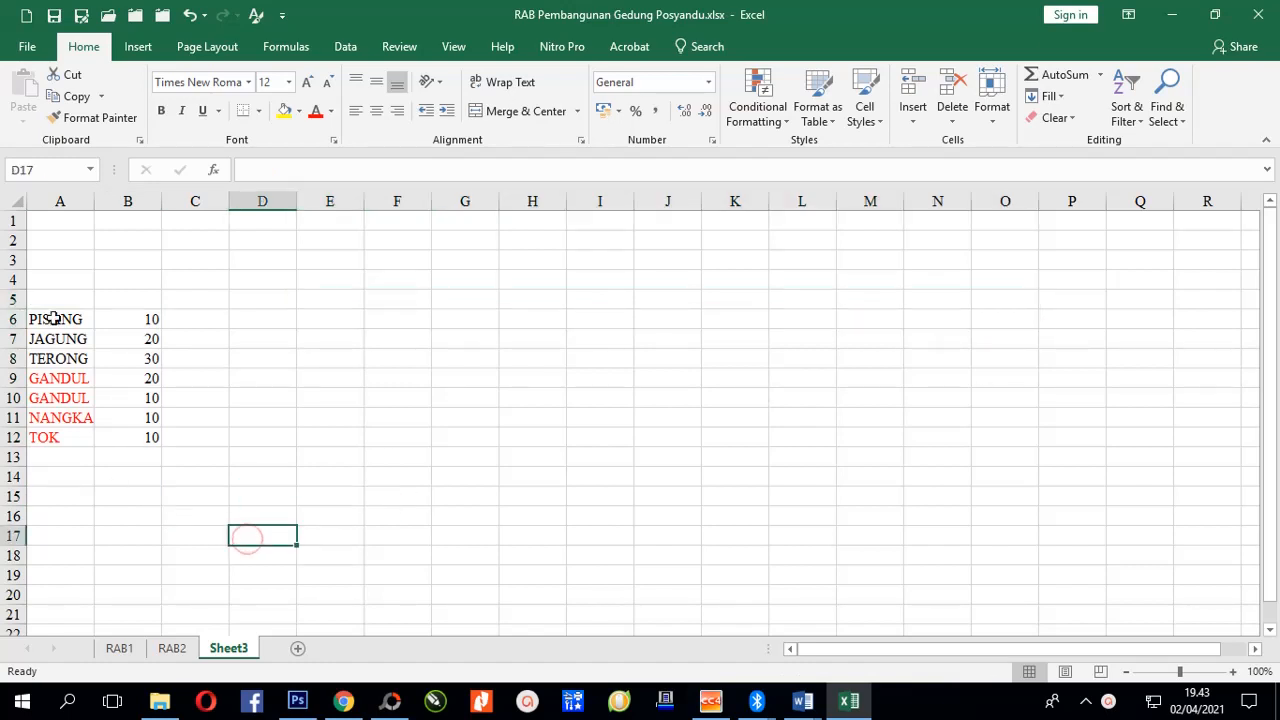
# Copy A6:B12 on Sheet3 and paste it transposed at cell E6 using Paste Special.
pyautogui.moveTo(54, 318); pyautogui.dragTo(122, 440)
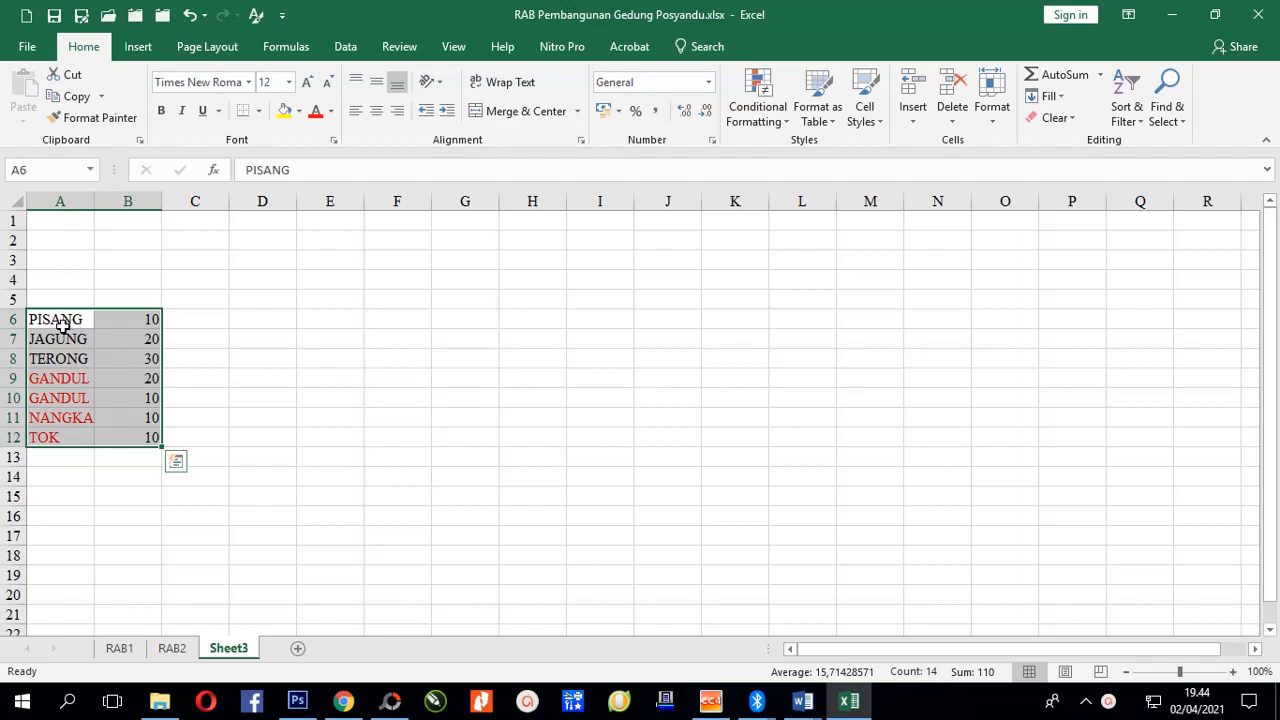
pyautogui.hotkey('ctrl', 'c')
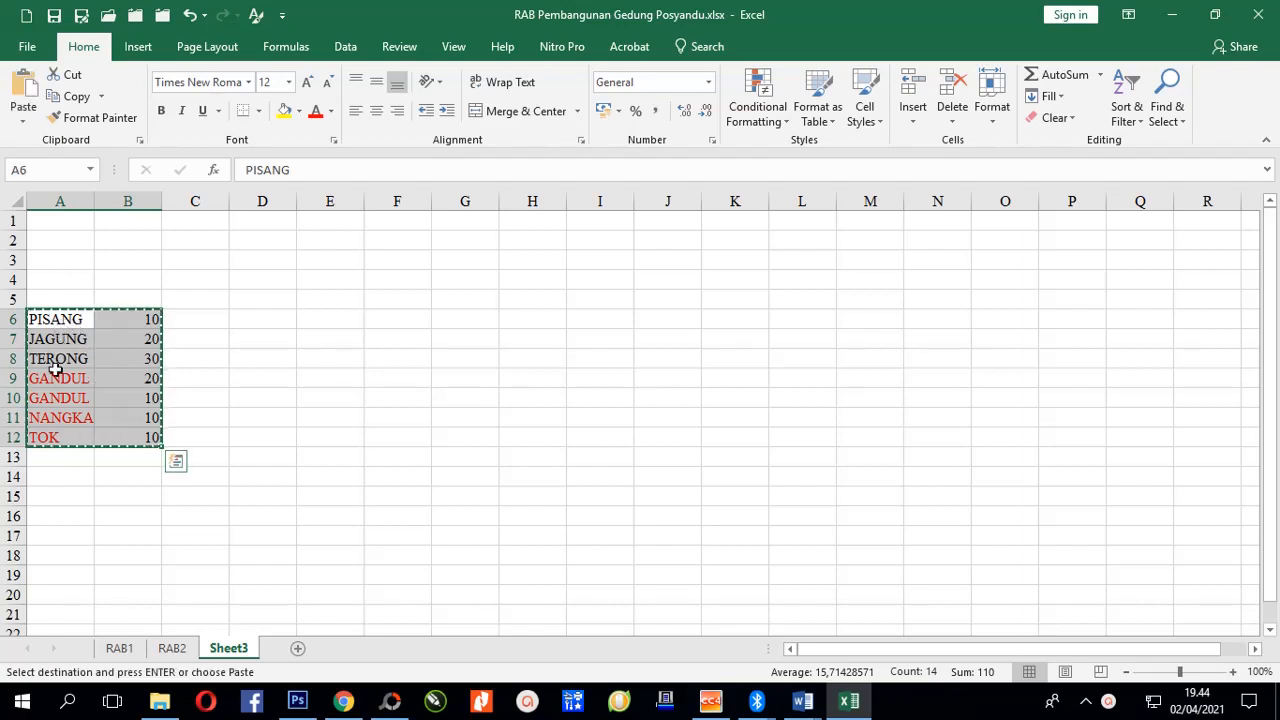
pyautogui.click(332, 324)
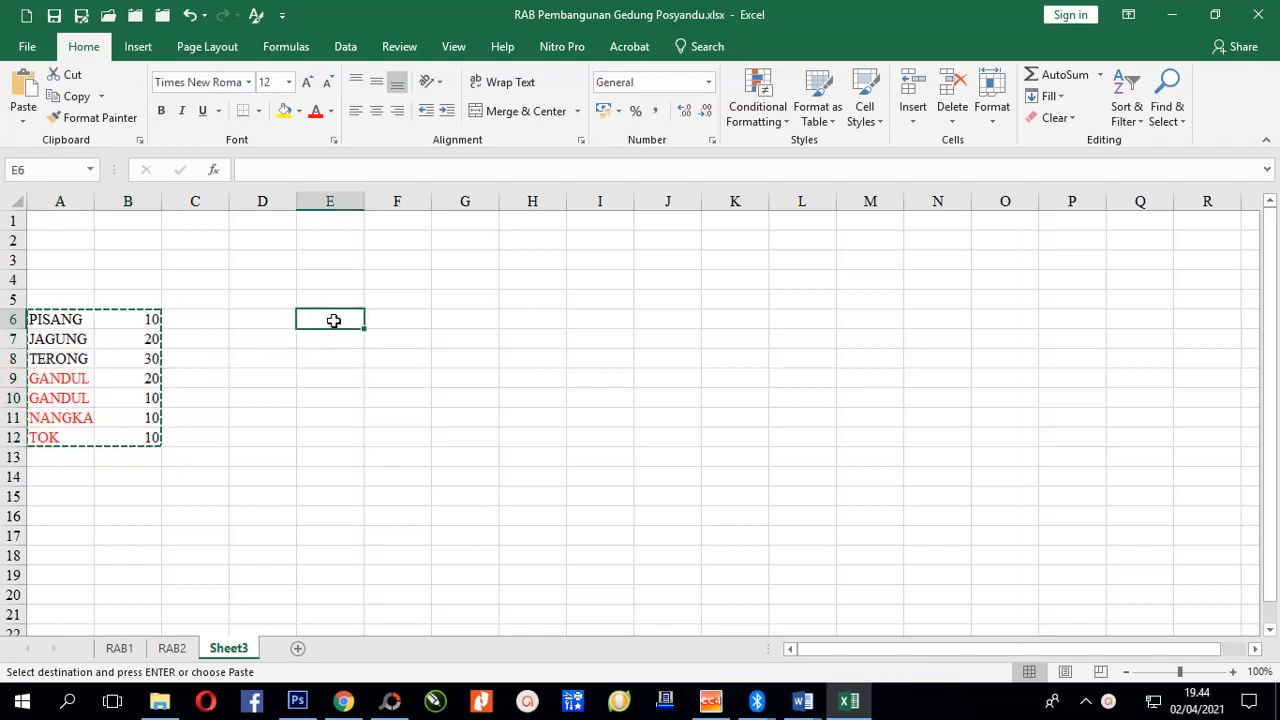
pyautogui.rightClick(335, 321)
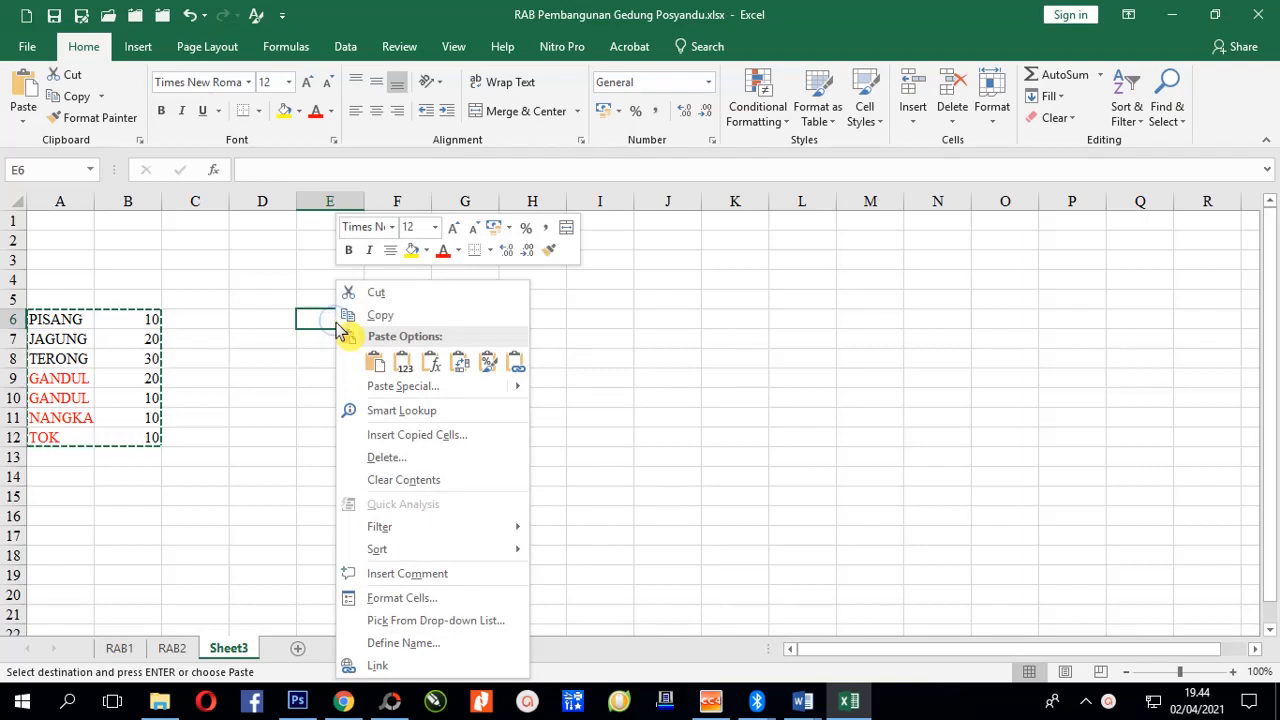
pyautogui.click(378, 386)
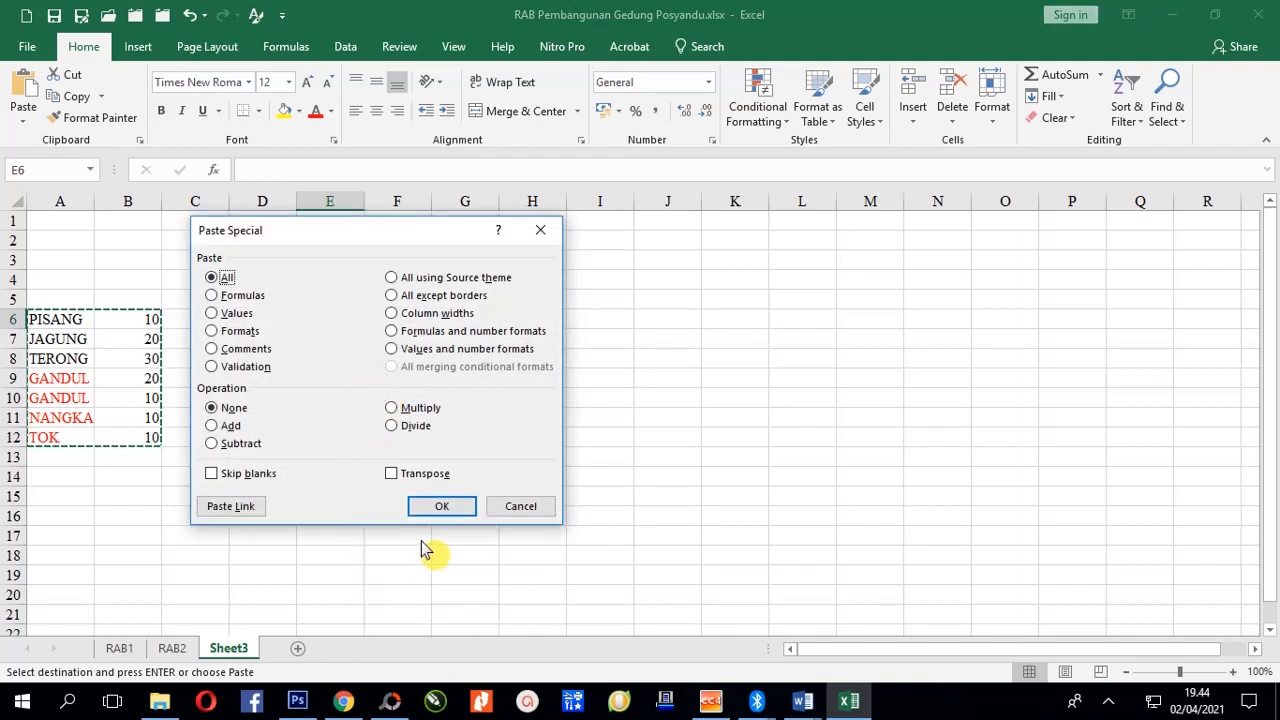
pyautogui.click(392, 475)
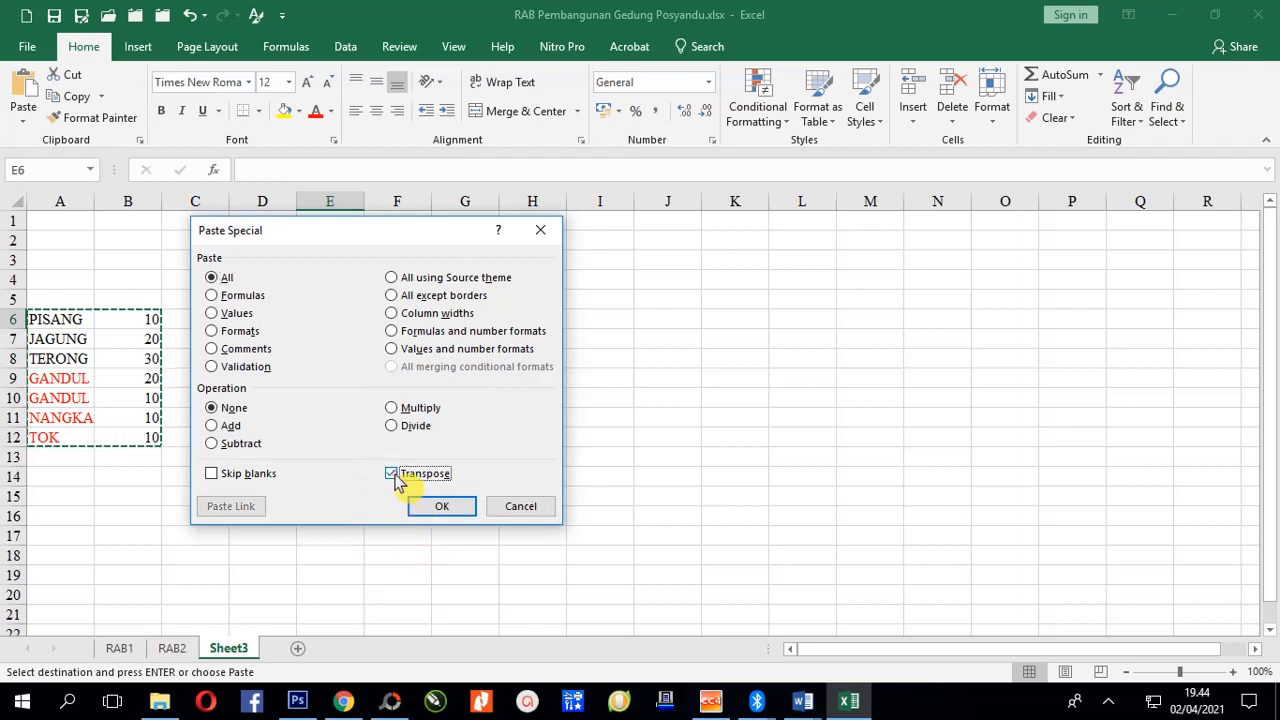
pyautogui.click(435, 510)
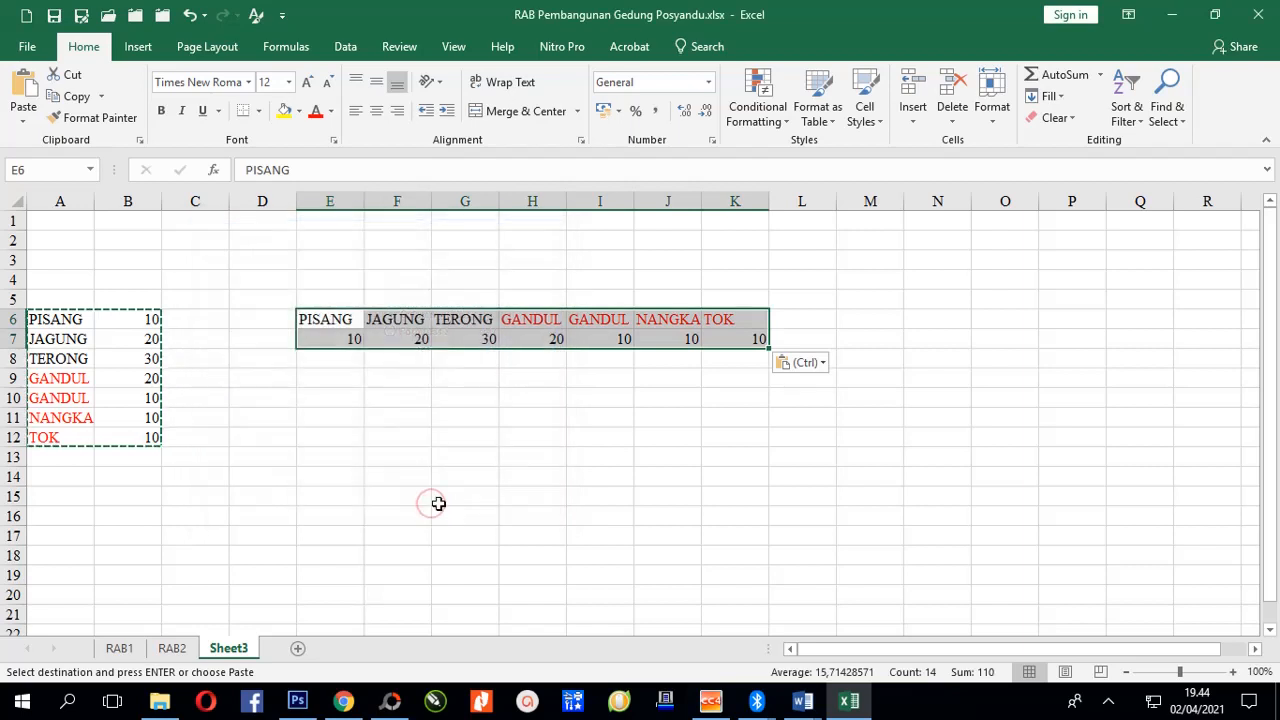
pyautogui.click(442, 500)
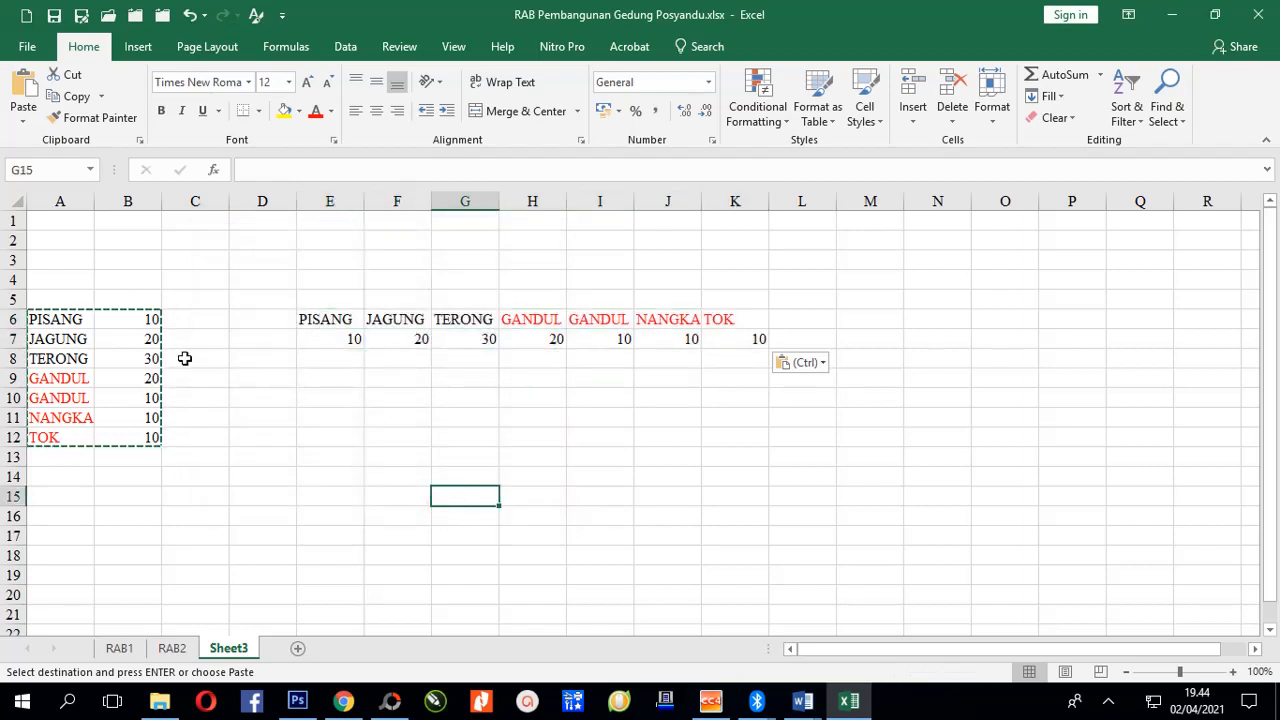
# Paste the copied A6:B12 range a second time at cell E11 with the Transpose option.
pyautogui.moveTo(58, 316); pyautogui.dragTo(143, 437)
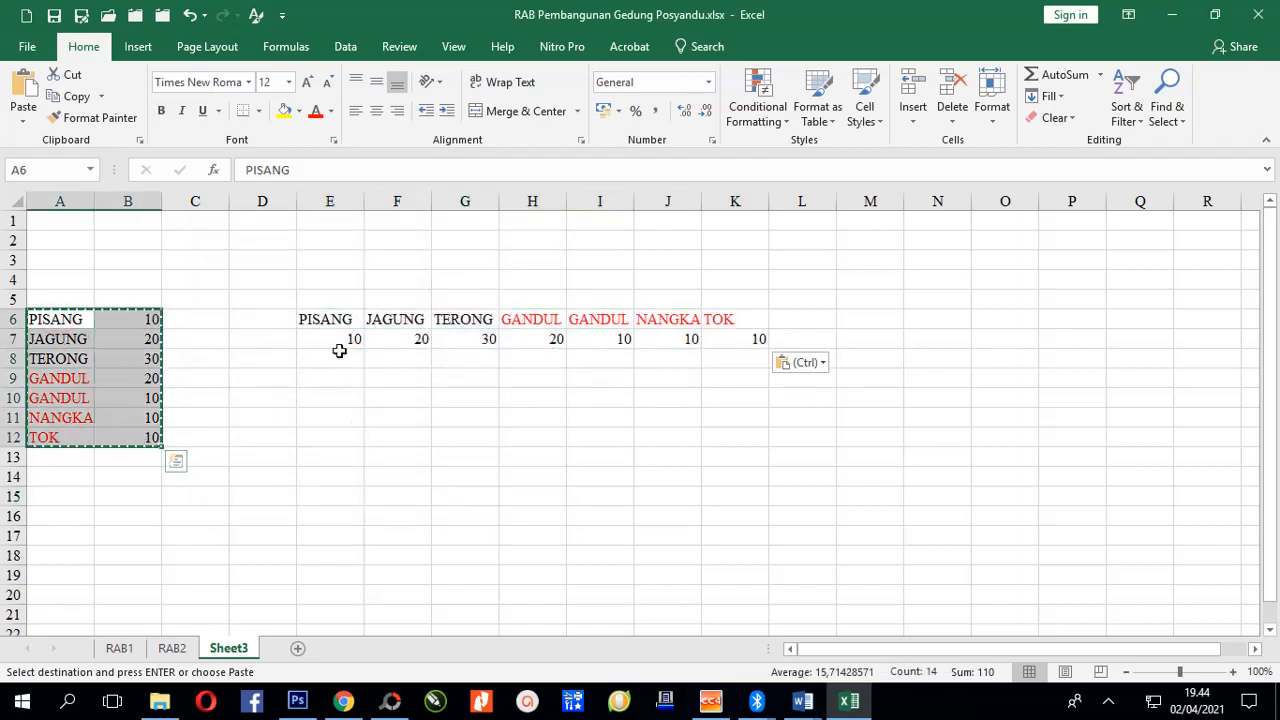
pyautogui.moveTo(325, 325); pyautogui.dragTo(736, 342)
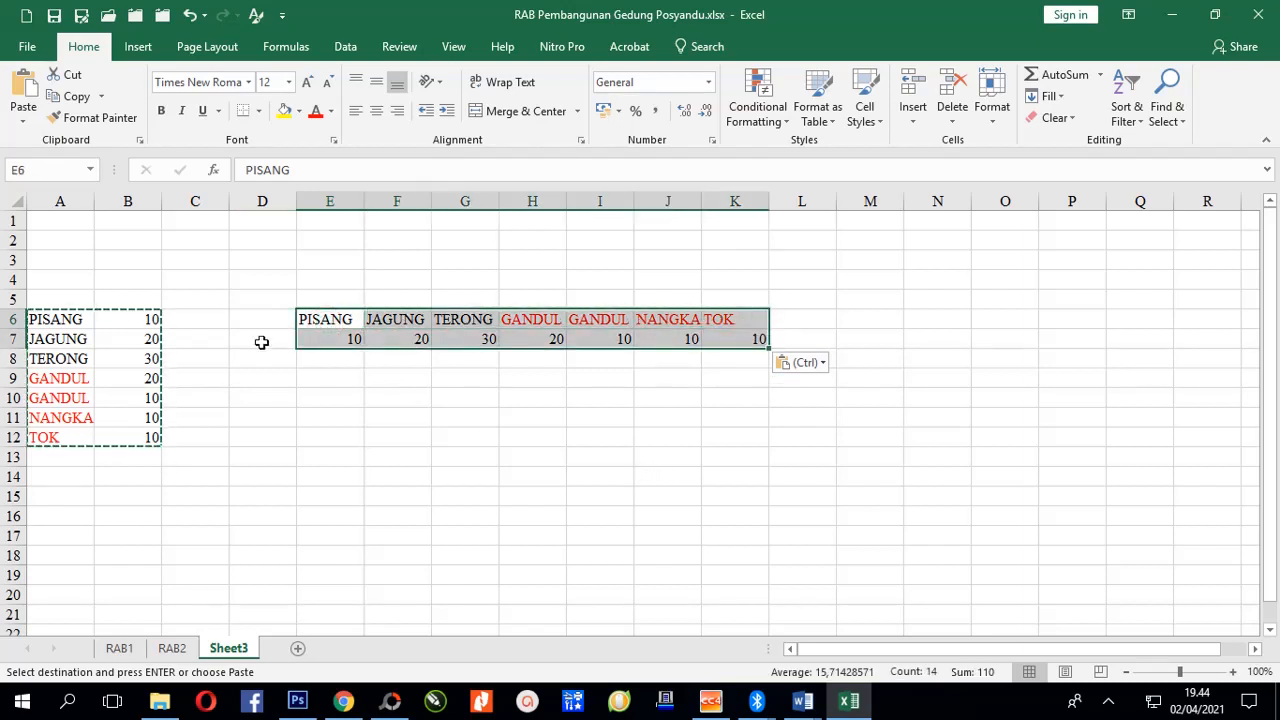
pyautogui.rightClick(330, 420)
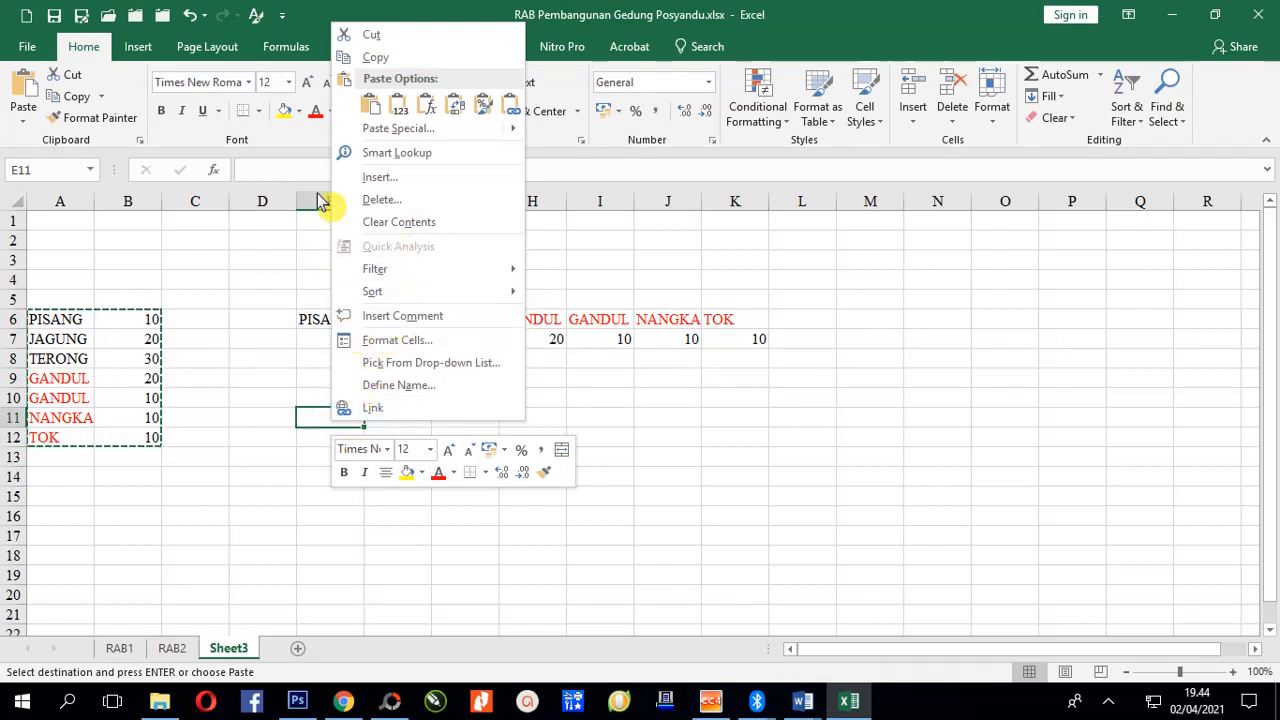
pyautogui.click(373, 128)
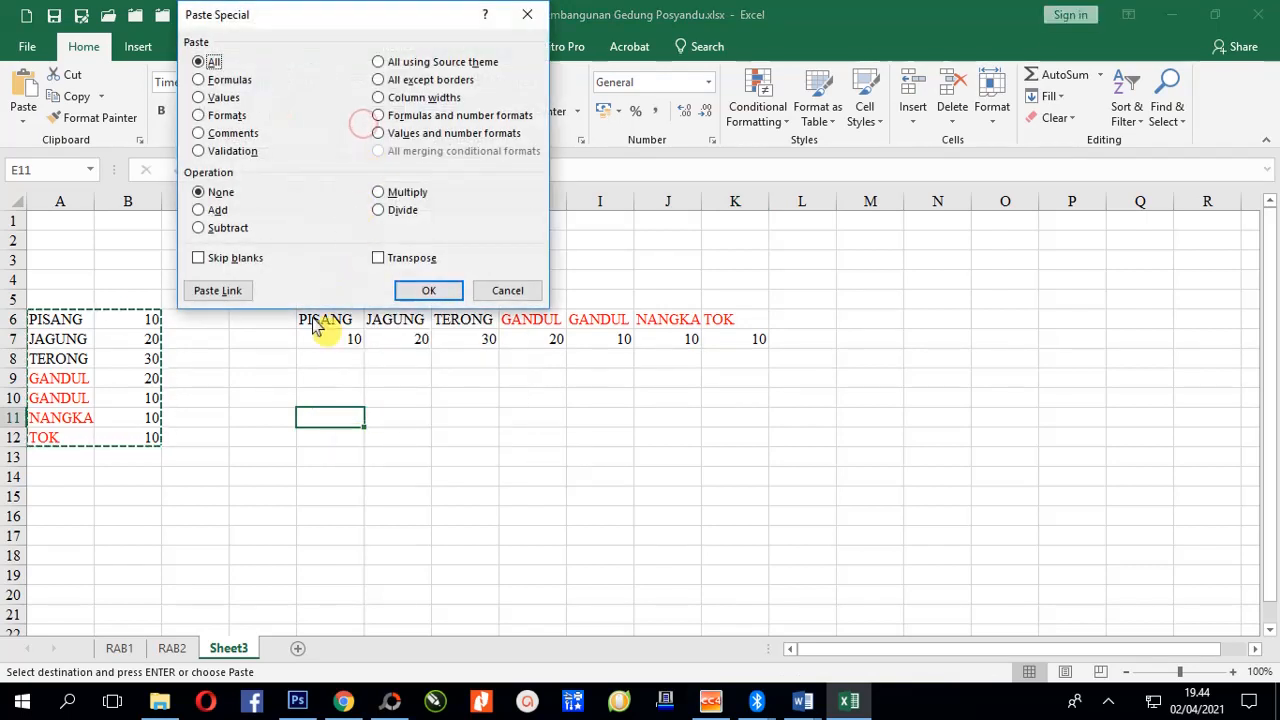
pyautogui.click(382, 259)
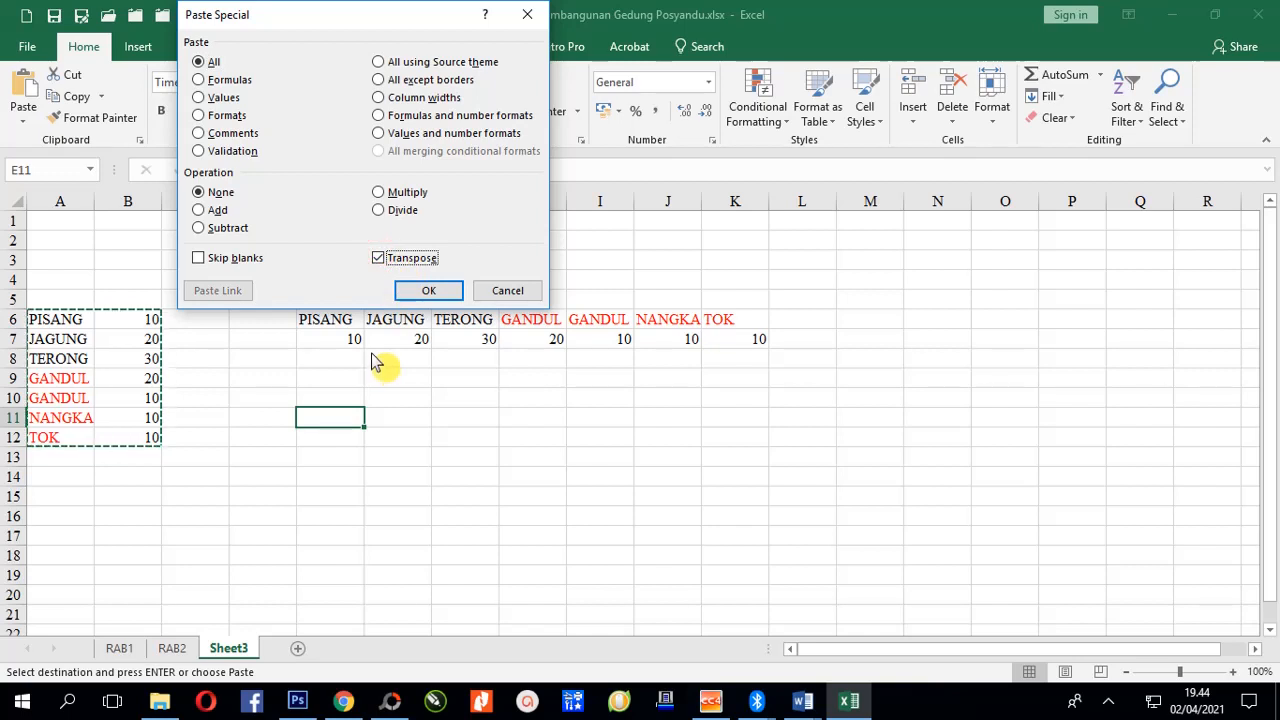
pyautogui.click(411, 291)
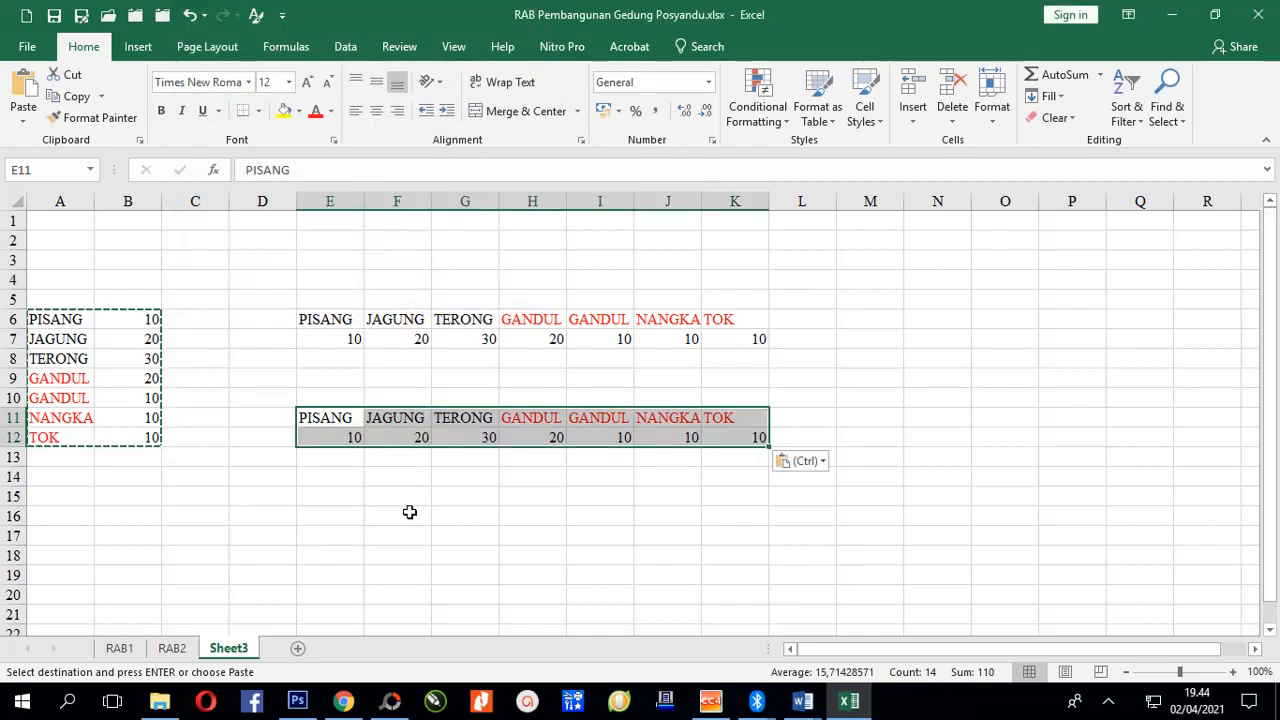
# Clear the range D4:M17 on Sheet3, removing both transposed copies of the data.
pyautogui.click(408, 516)
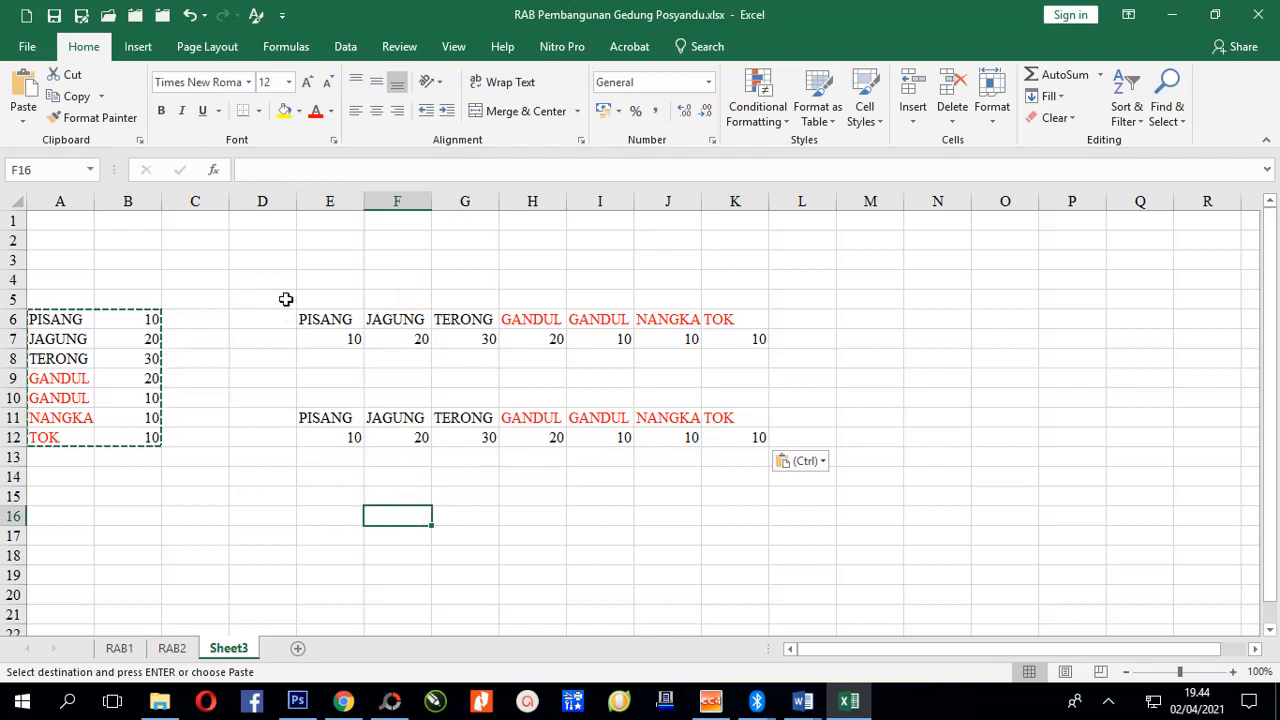
pyautogui.moveTo(266, 292); pyautogui.dragTo(765, 534)
pyautogui.press('Delete')
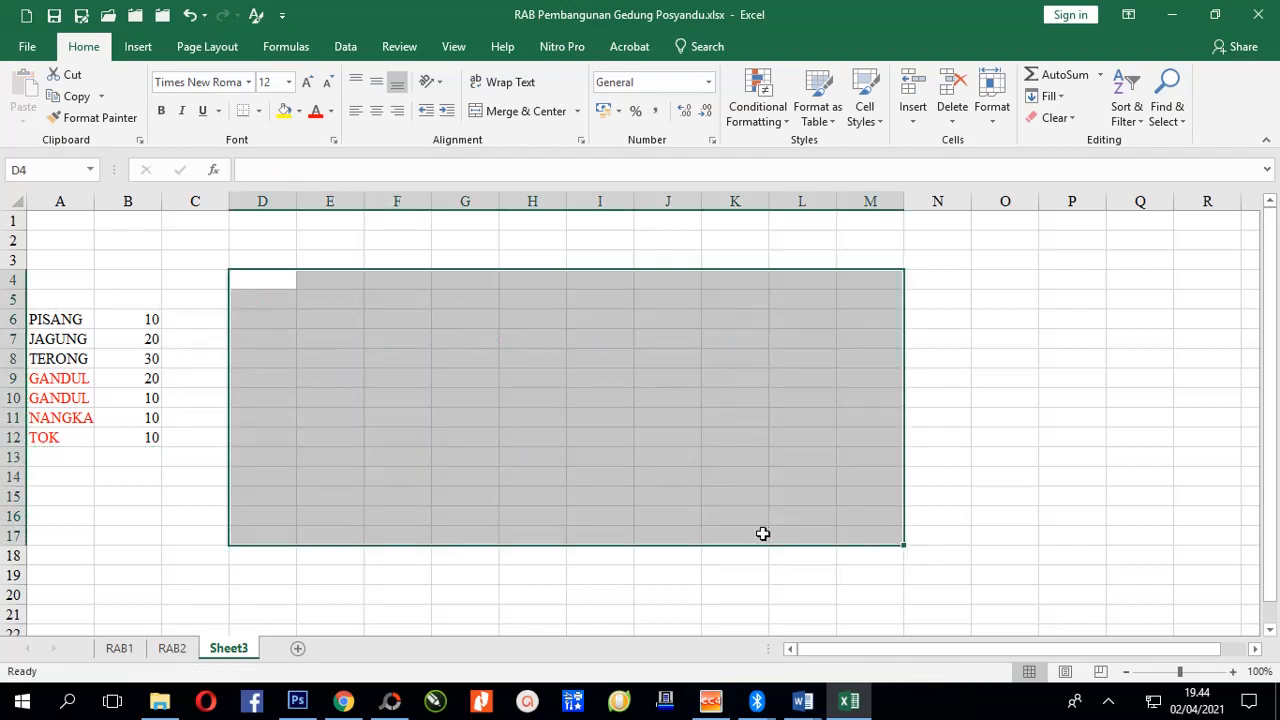
pyautogui.click(243, 482)
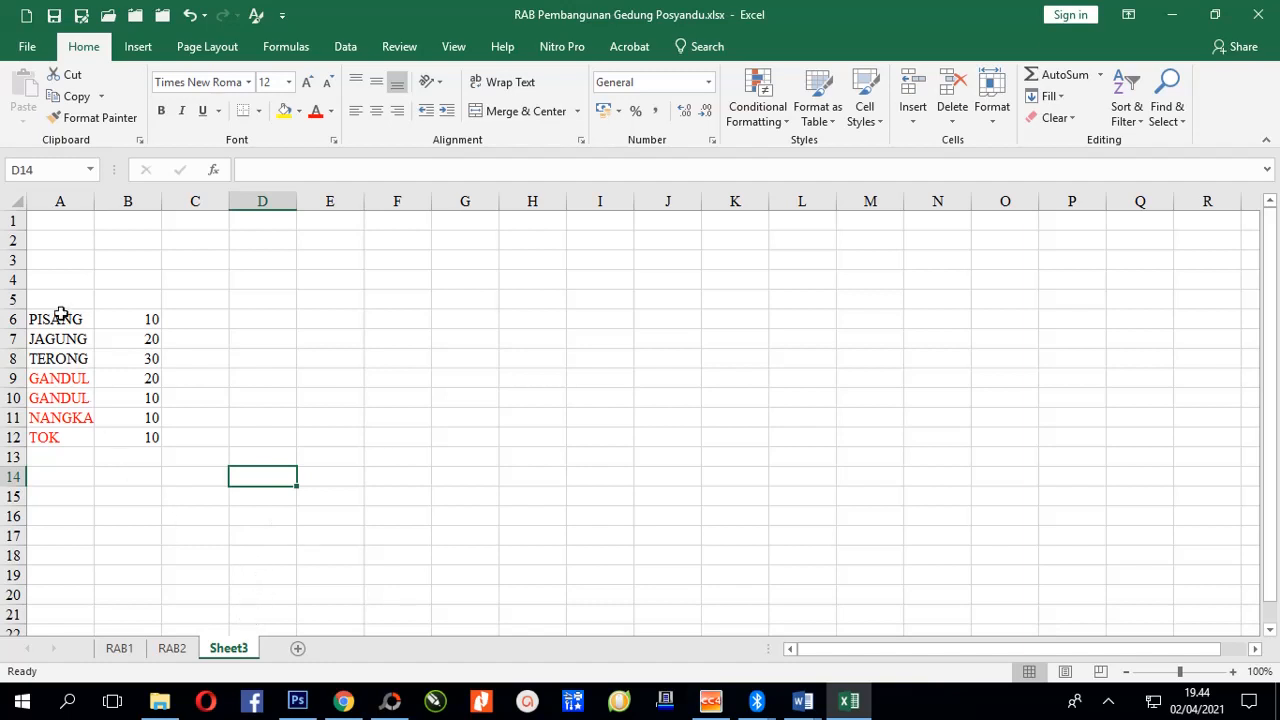
# Copy A6:B12 on Sheet3, switch to Document2 in Word and replace its whole text list with the copied range.
pyautogui.moveTo(55, 318); pyautogui.dragTo(146, 434)
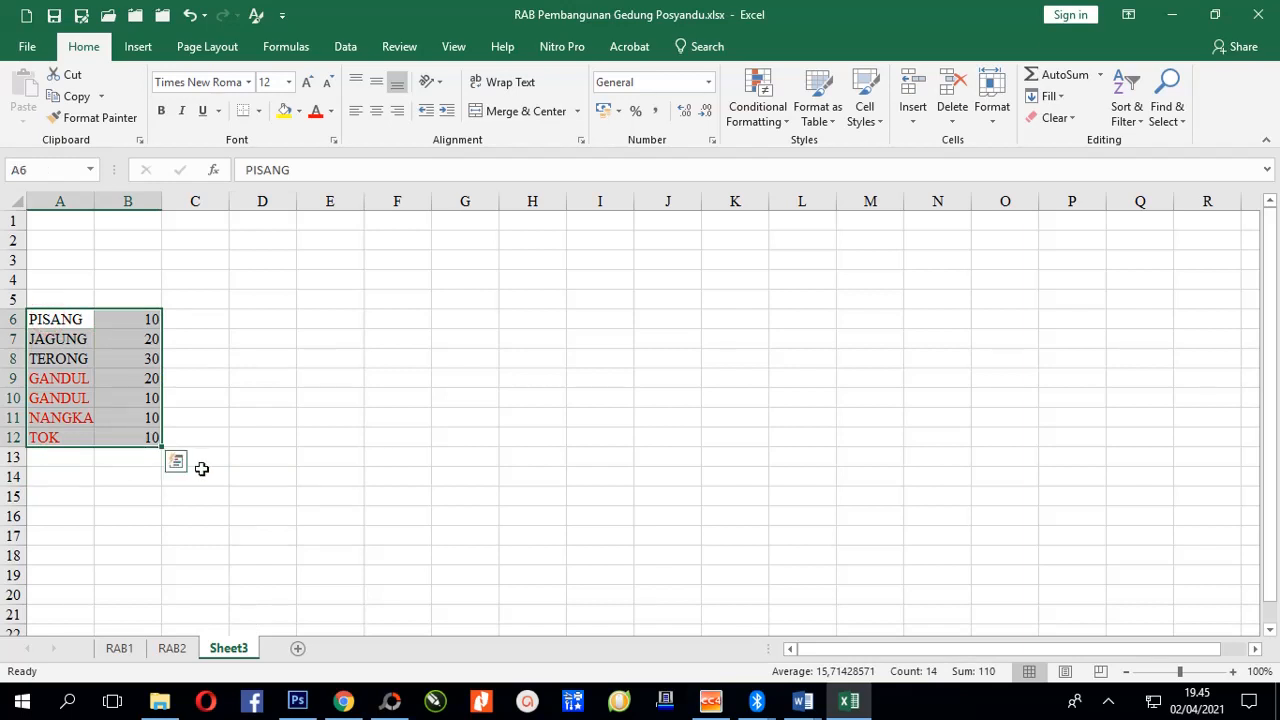
pyautogui.hotkey('ctrl', 'c')
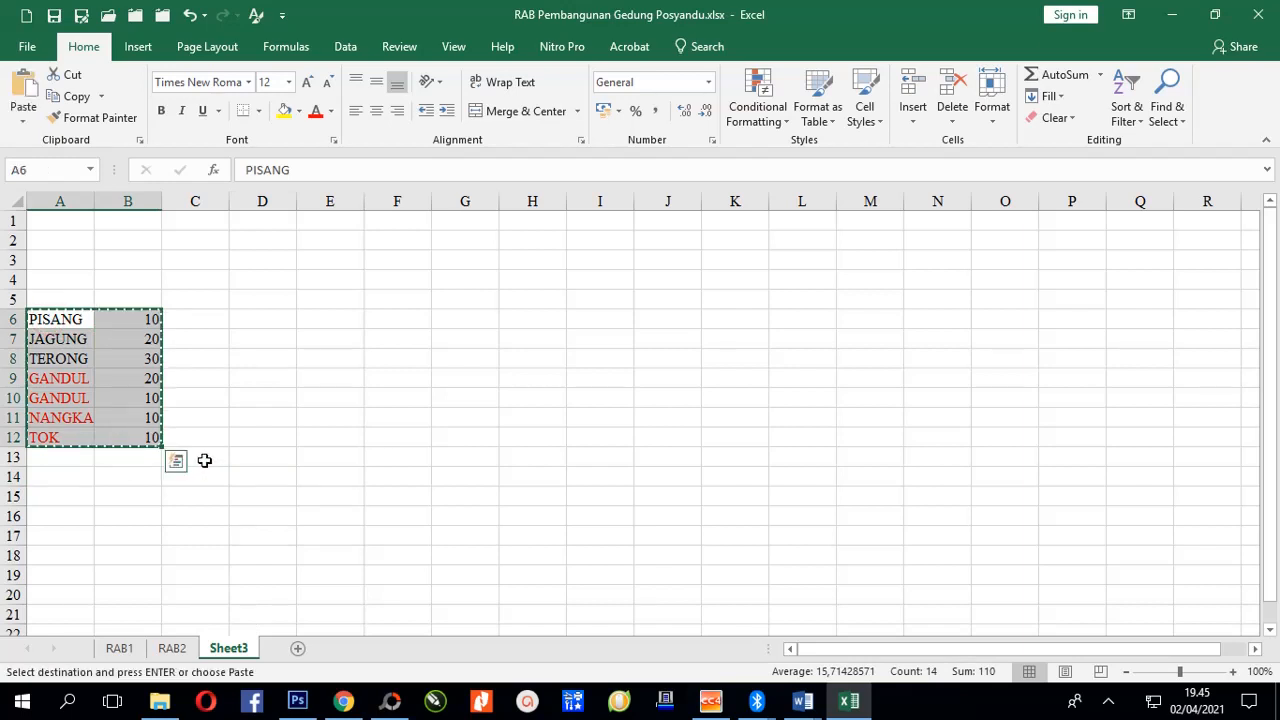
pyautogui.click(802, 703)
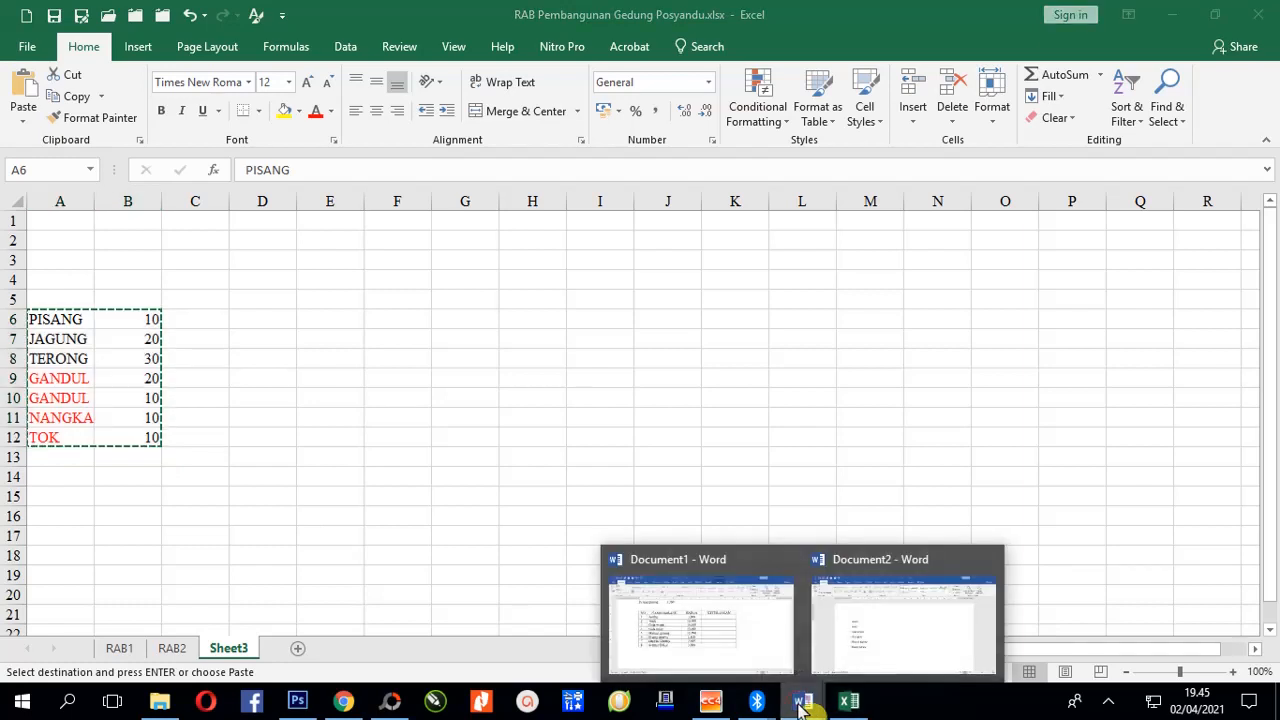
pyautogui.click(826, 628)
pyautogui.moveTo(236, 435); pyautogui.dragTo(257, 526)
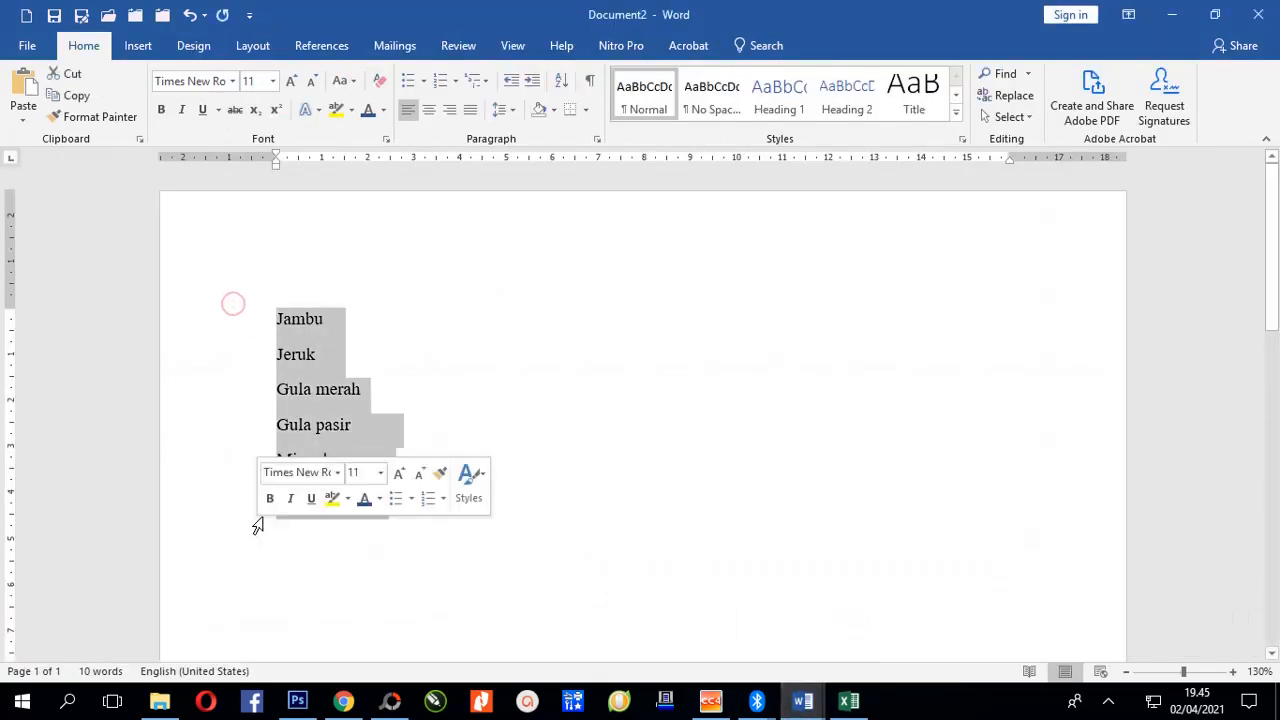
pyautogui.press('Delete')
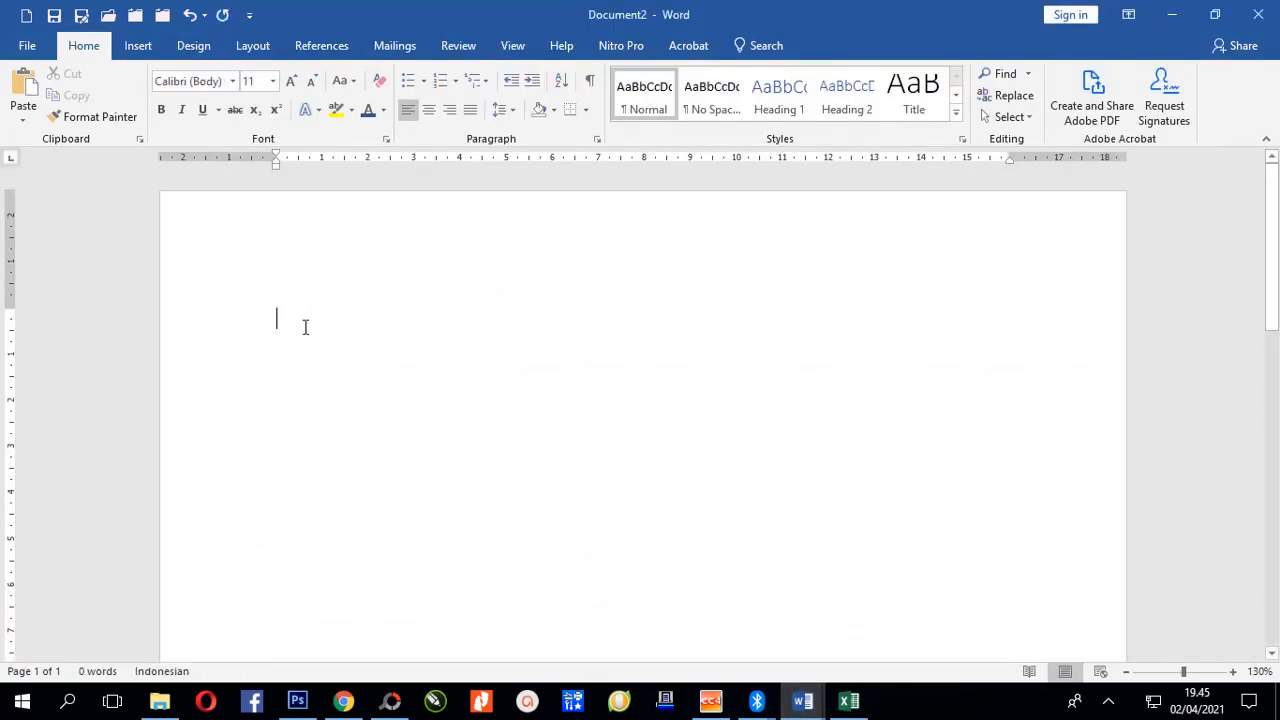
pyautogui.hotkey('ctrl', 'v')
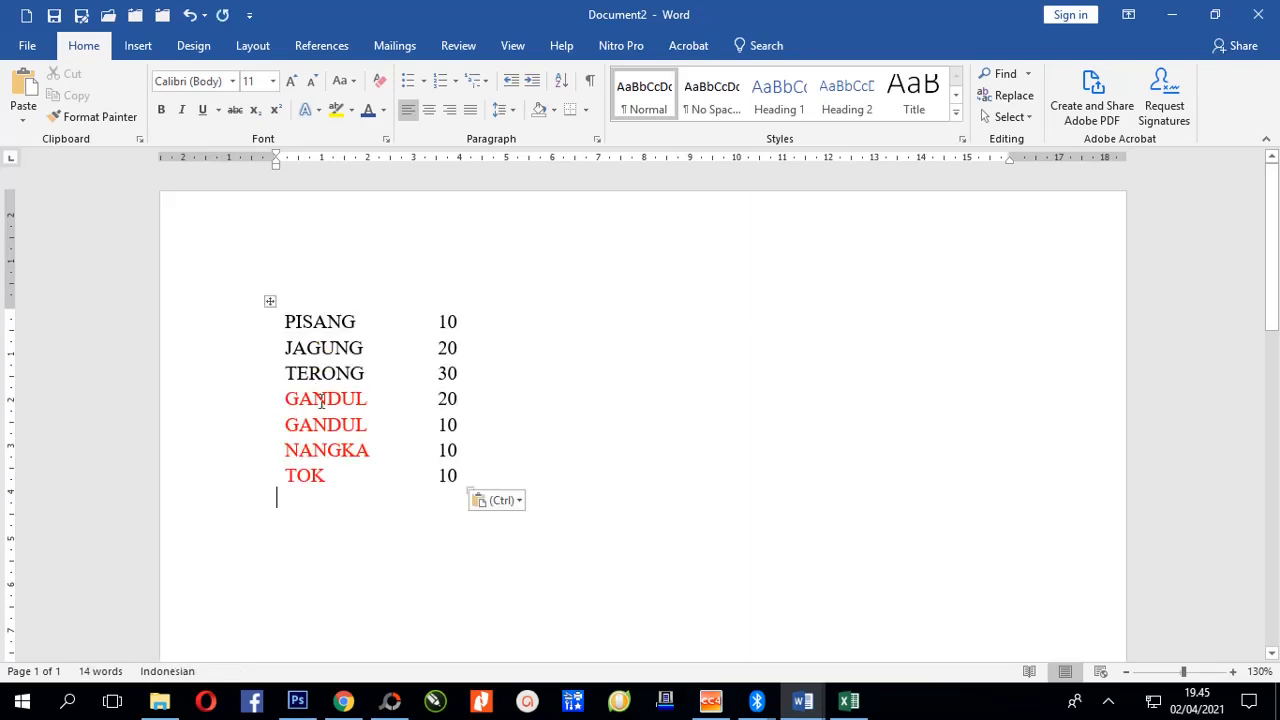
# Copy the whole table in the Word document, switch to Excel and paste it at cell E8 of a new sheet.
pyautogui.click(308, 325)
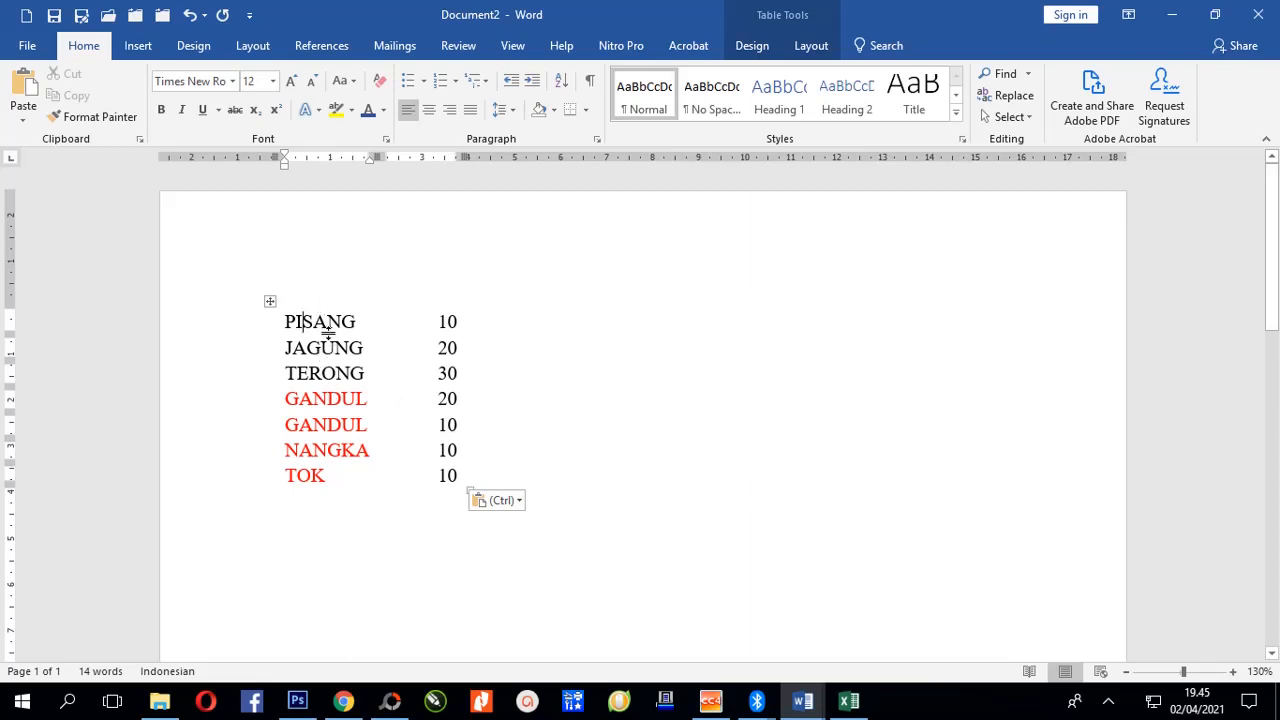
pyautogui.moveTo(287, 322)
pyautogui.mouseDown()
pyautogui.moveTo(360, 371)
pyautogui.moveTo(448, 476)
pyautogui.moveTo(445, 507)
pyautogui.mouseUp()
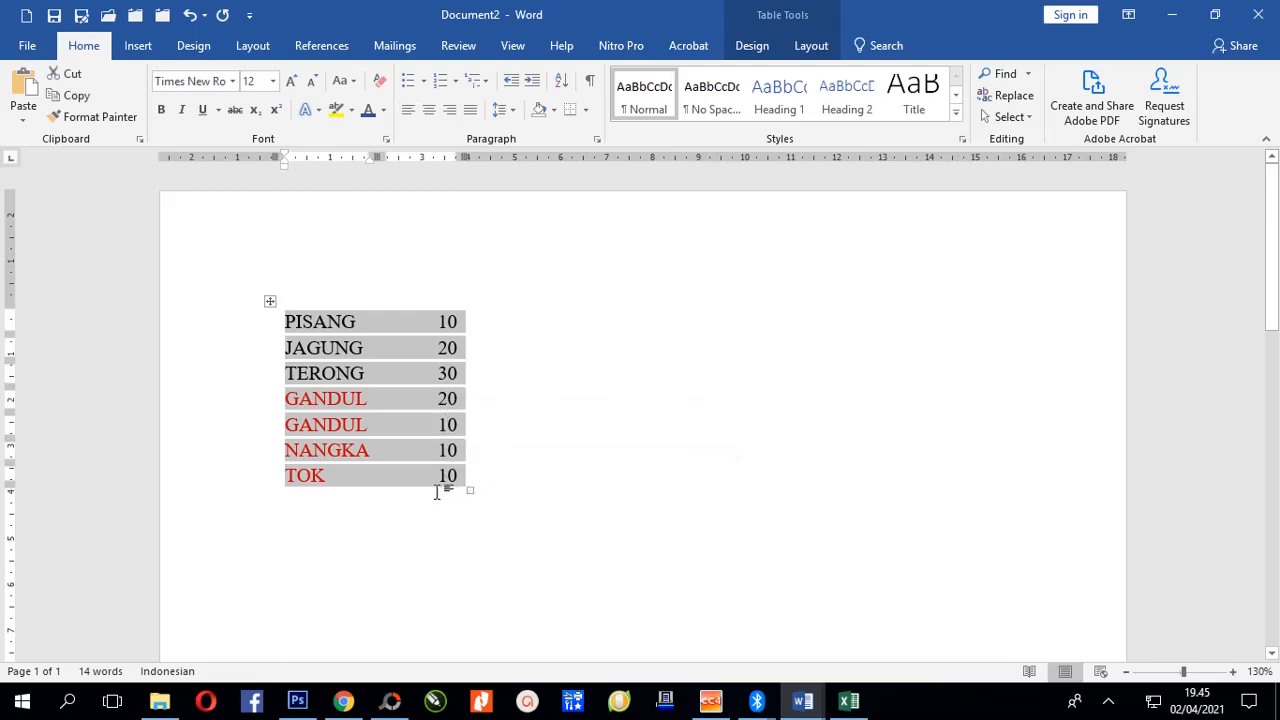
pyautogui.click(848, 702)
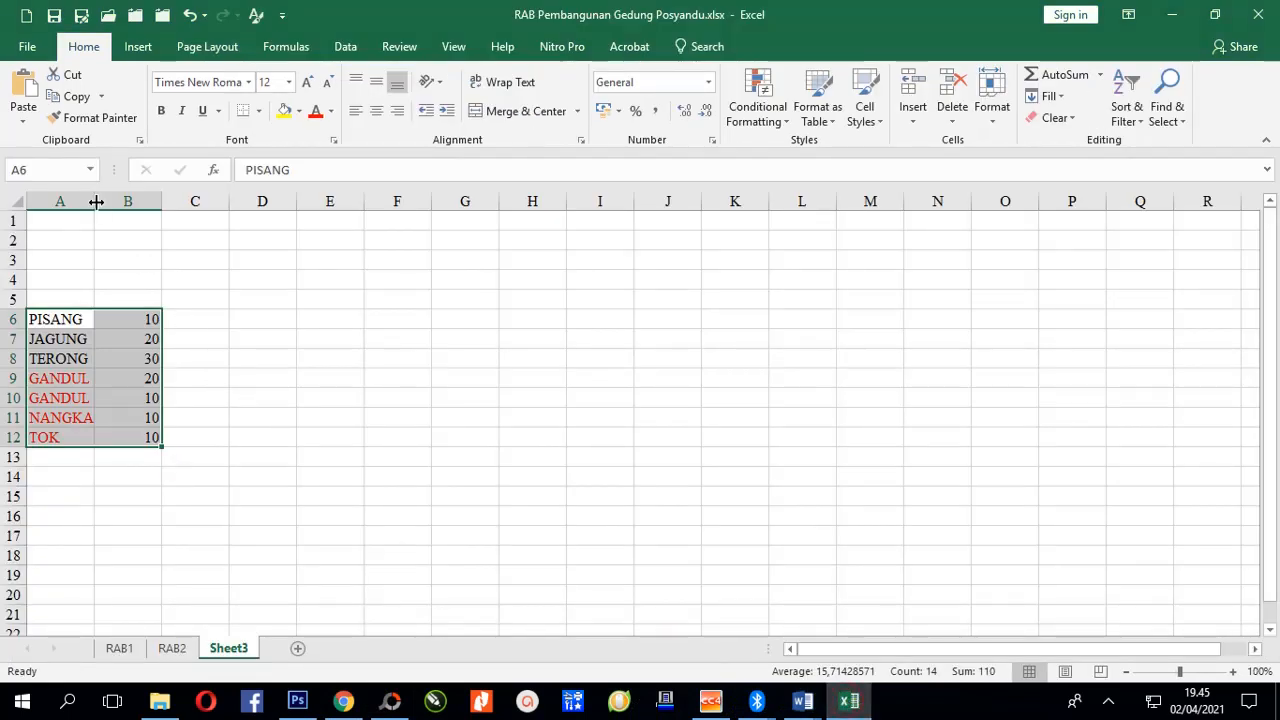
pyautogui.click(44, 66)
pyautogui.click(297, 648)
pyautogui.click(319, 348)
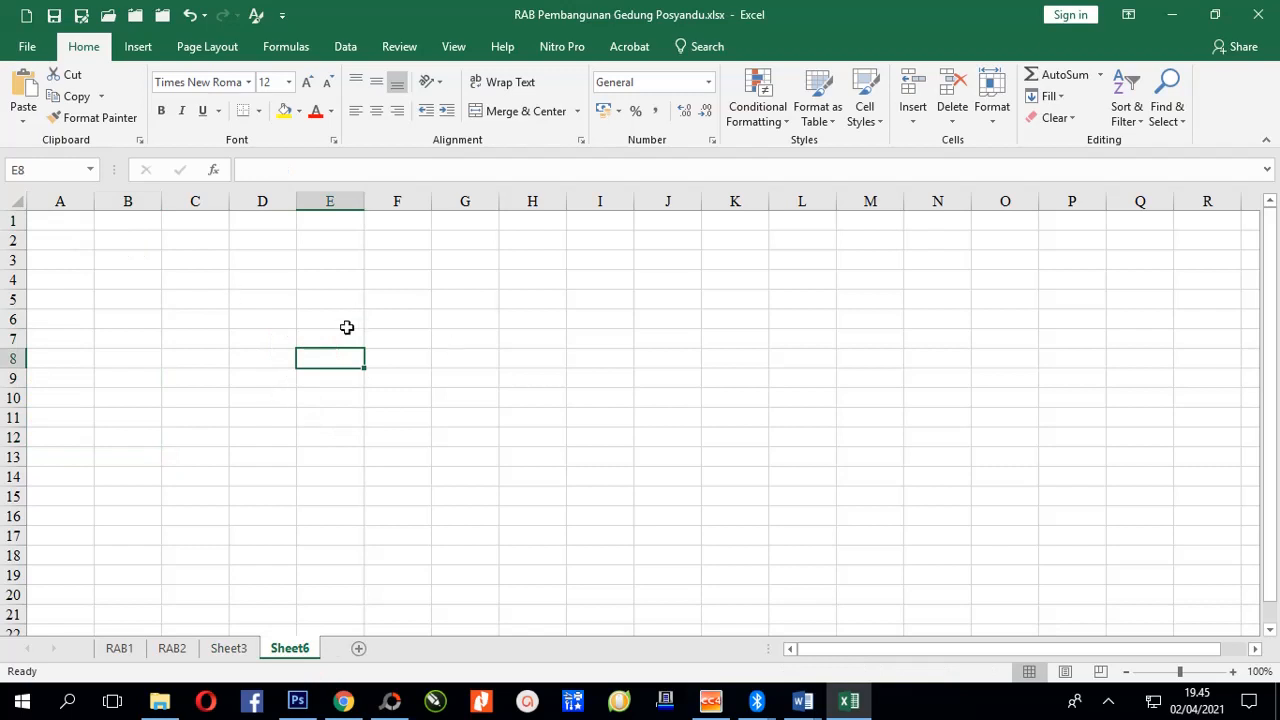
pyautogui.hotkey('ctrl', 'v')
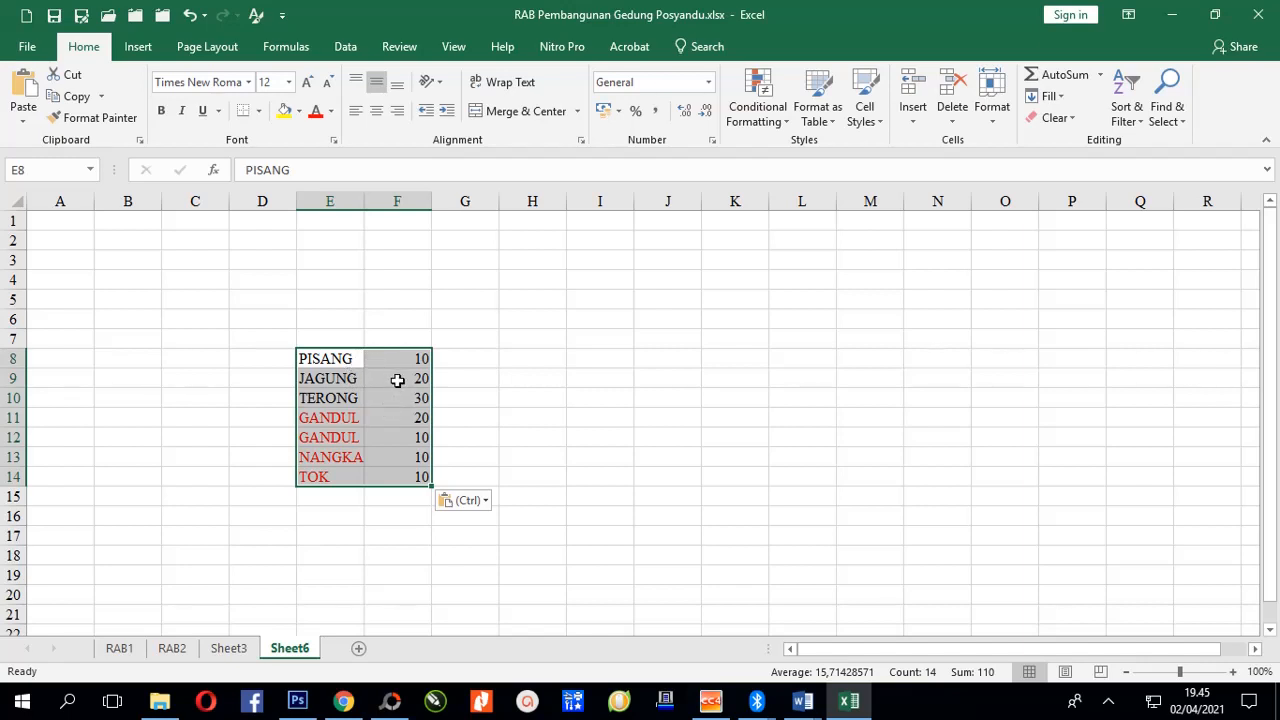
pyautogui.press('ctrl')
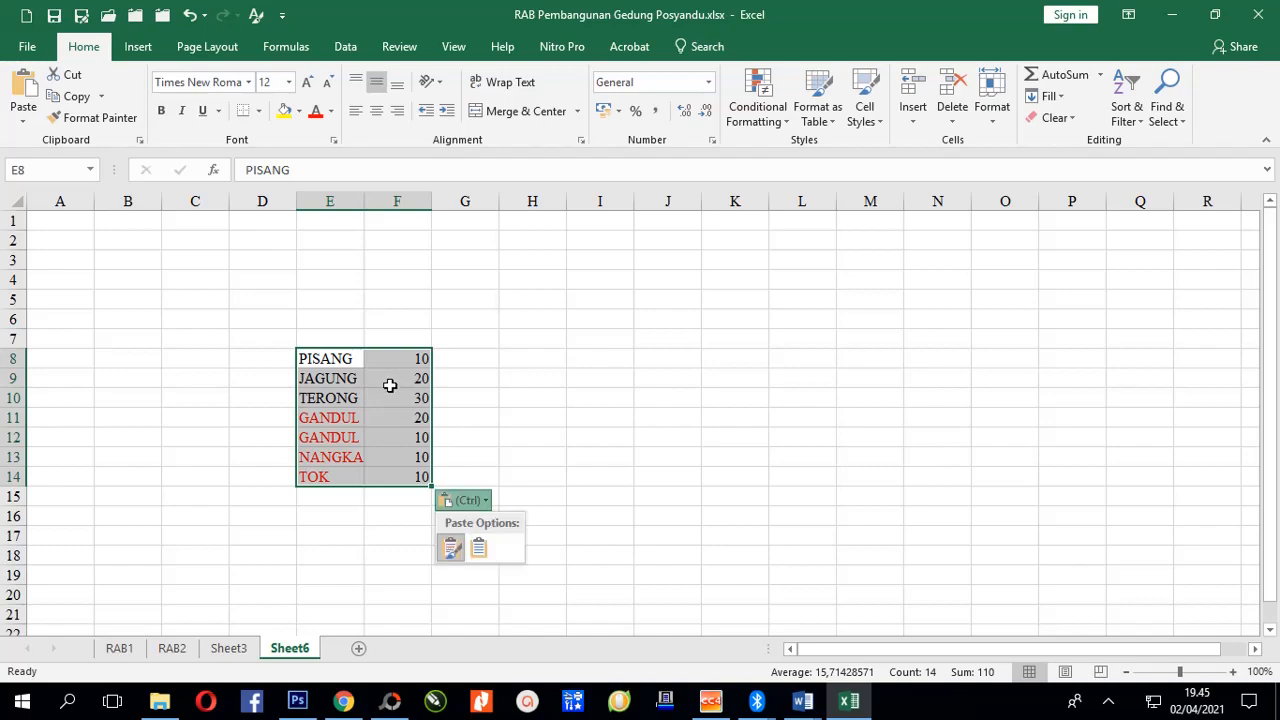